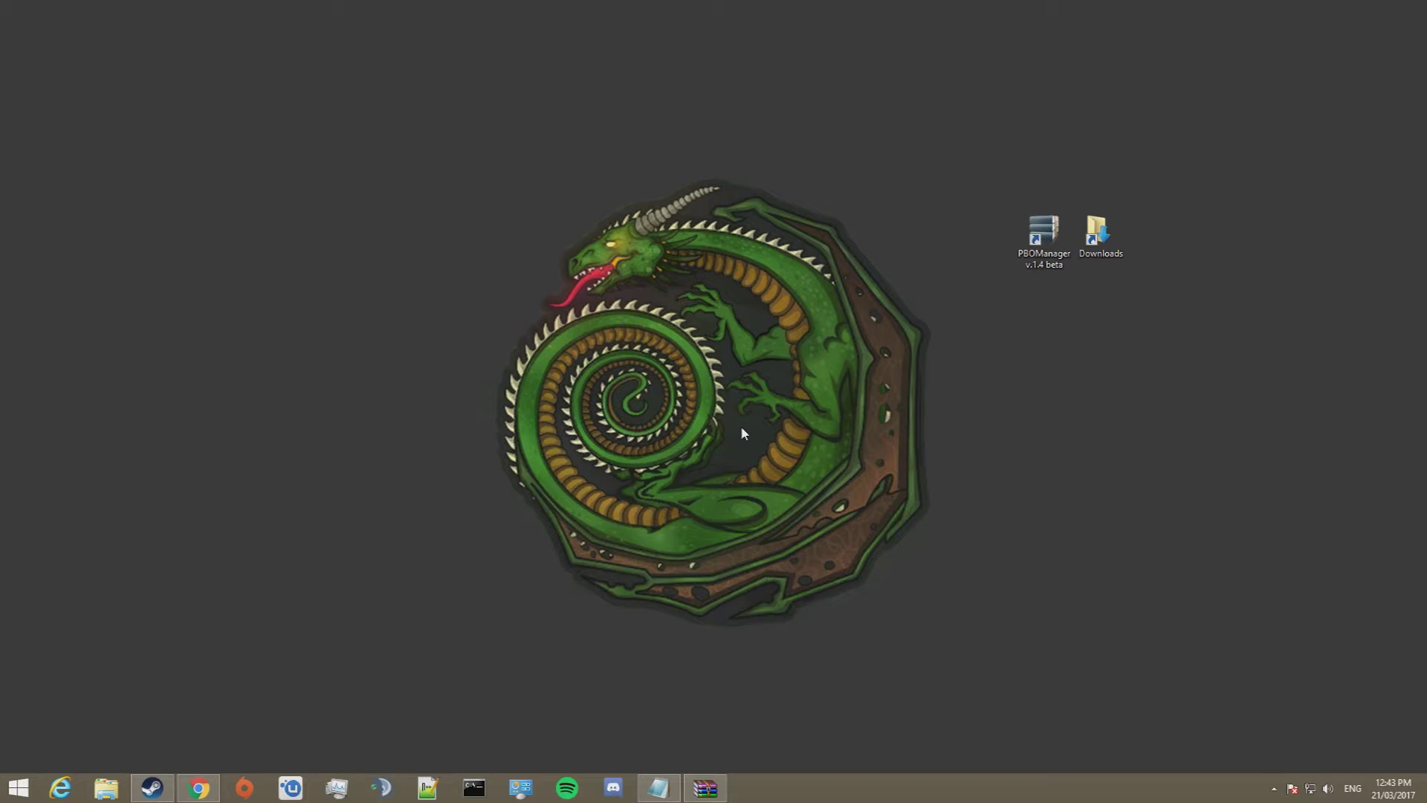
Open the Arma 3 Server tool's Steam properties at the Local Files tab
left_click(162, 788)
mouse_move(157, 38)
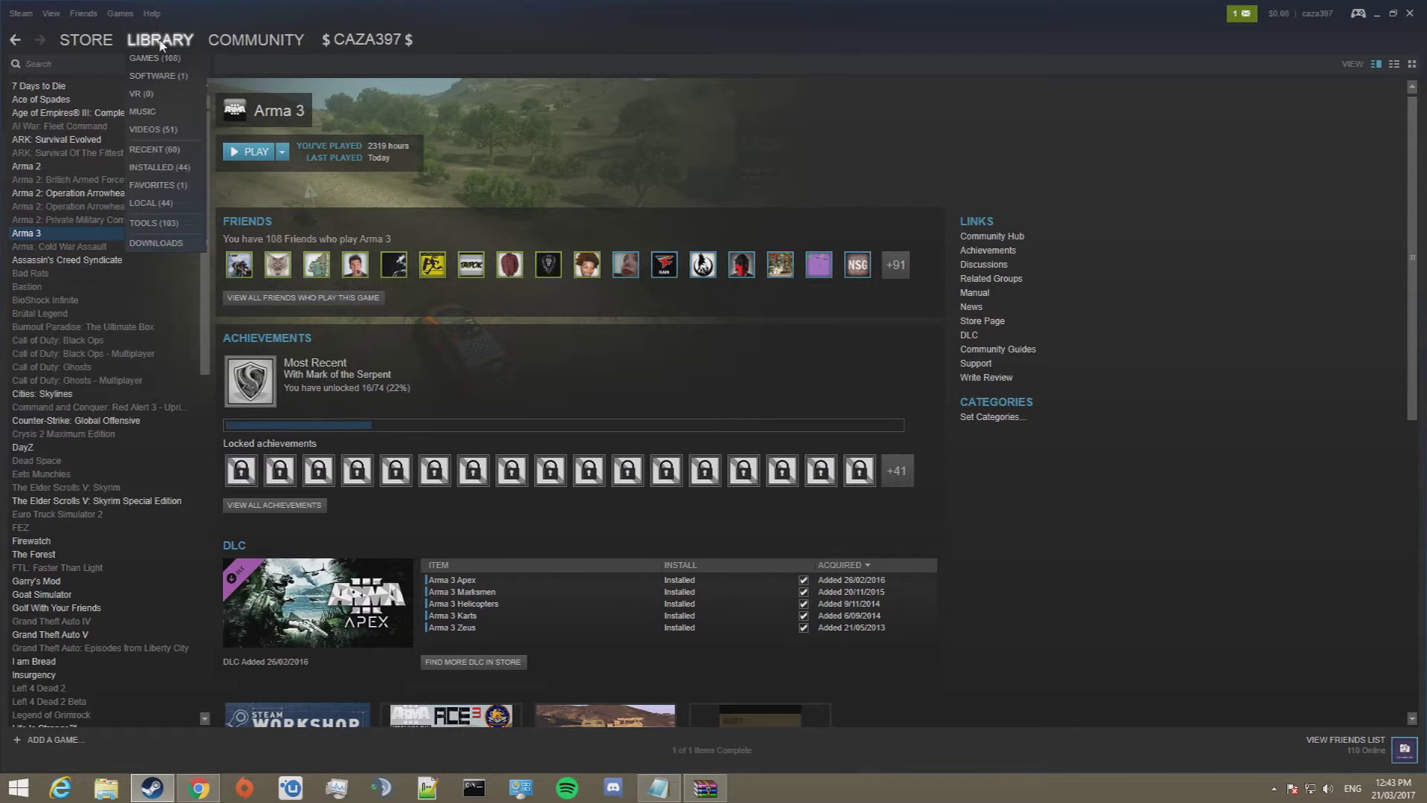
left_click(164, 224)
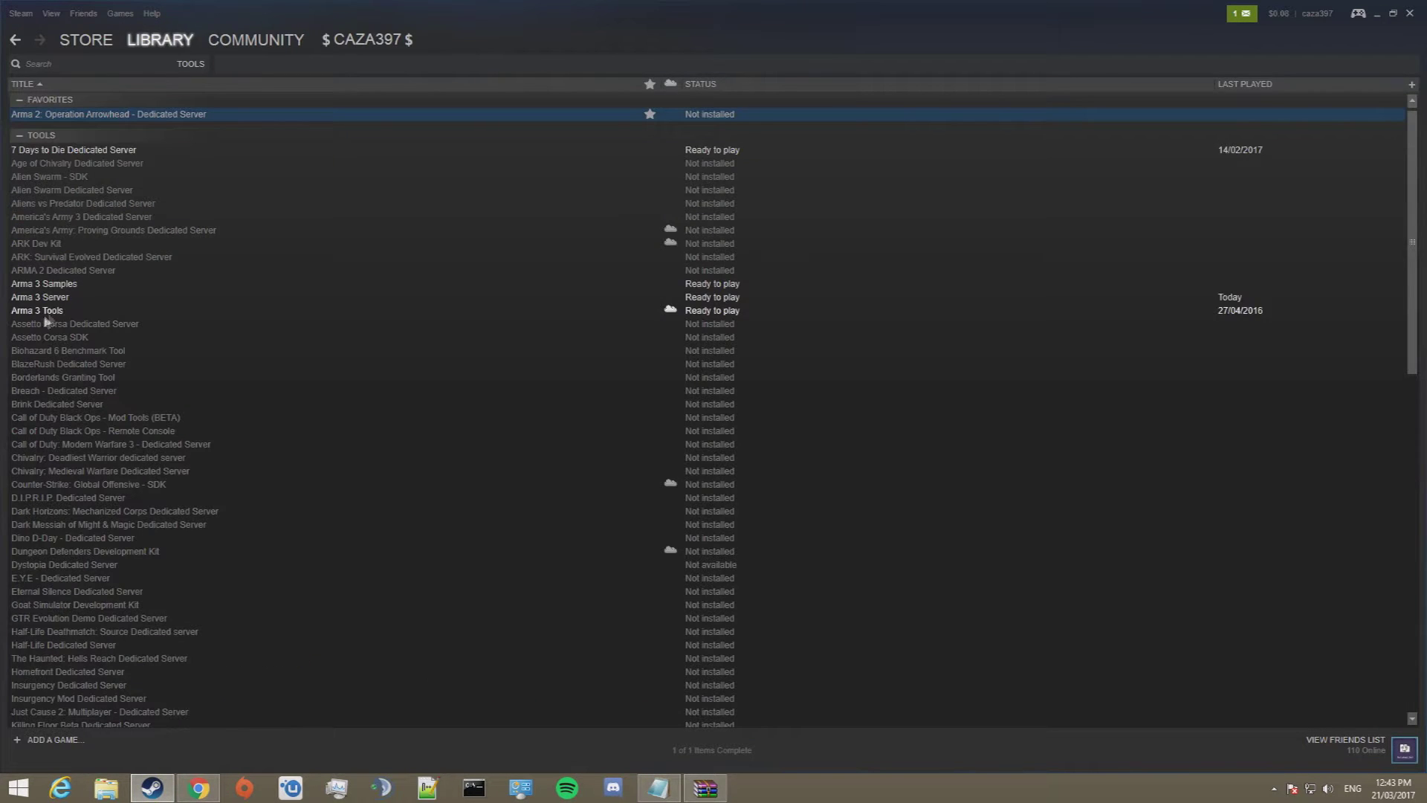
right_click(69, 297)
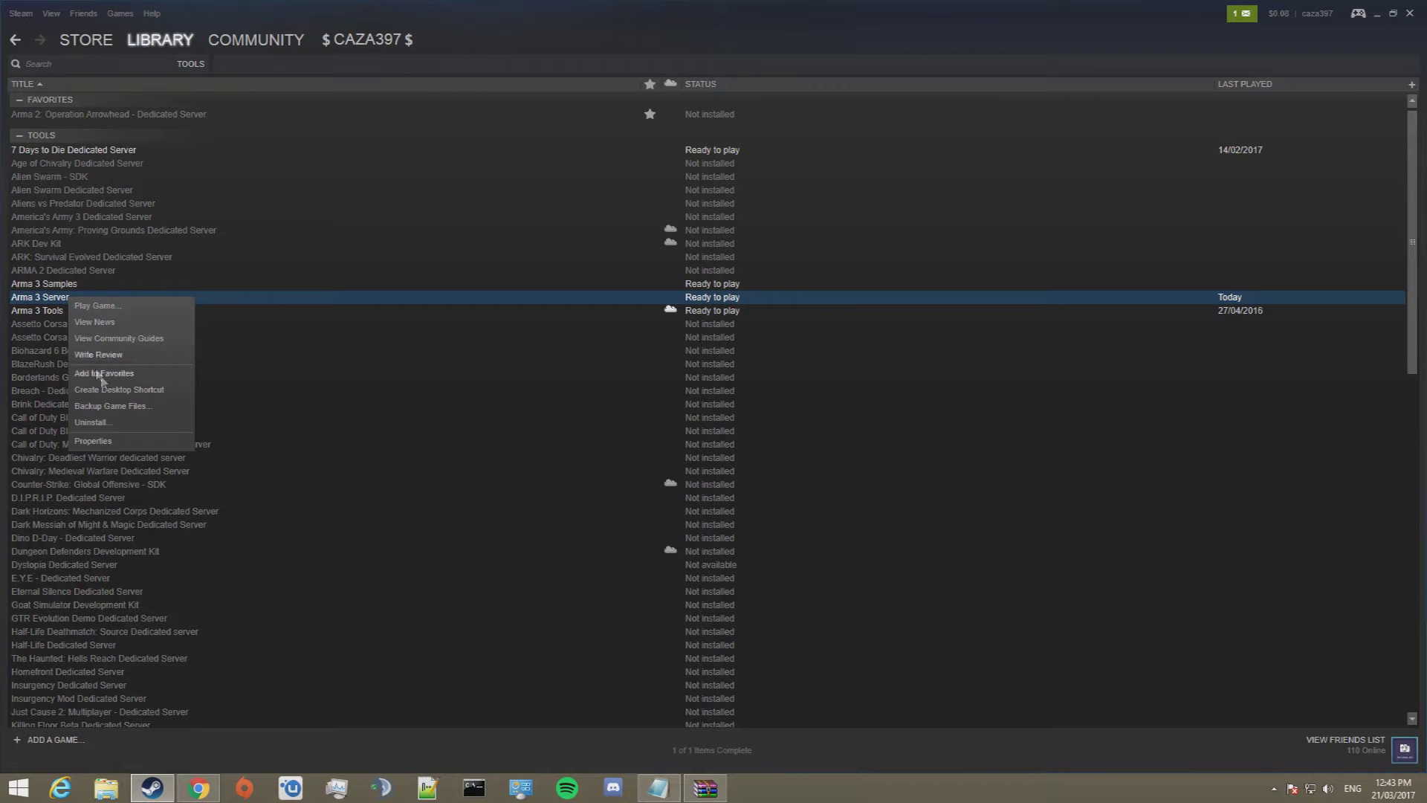
left_click(93, 441)
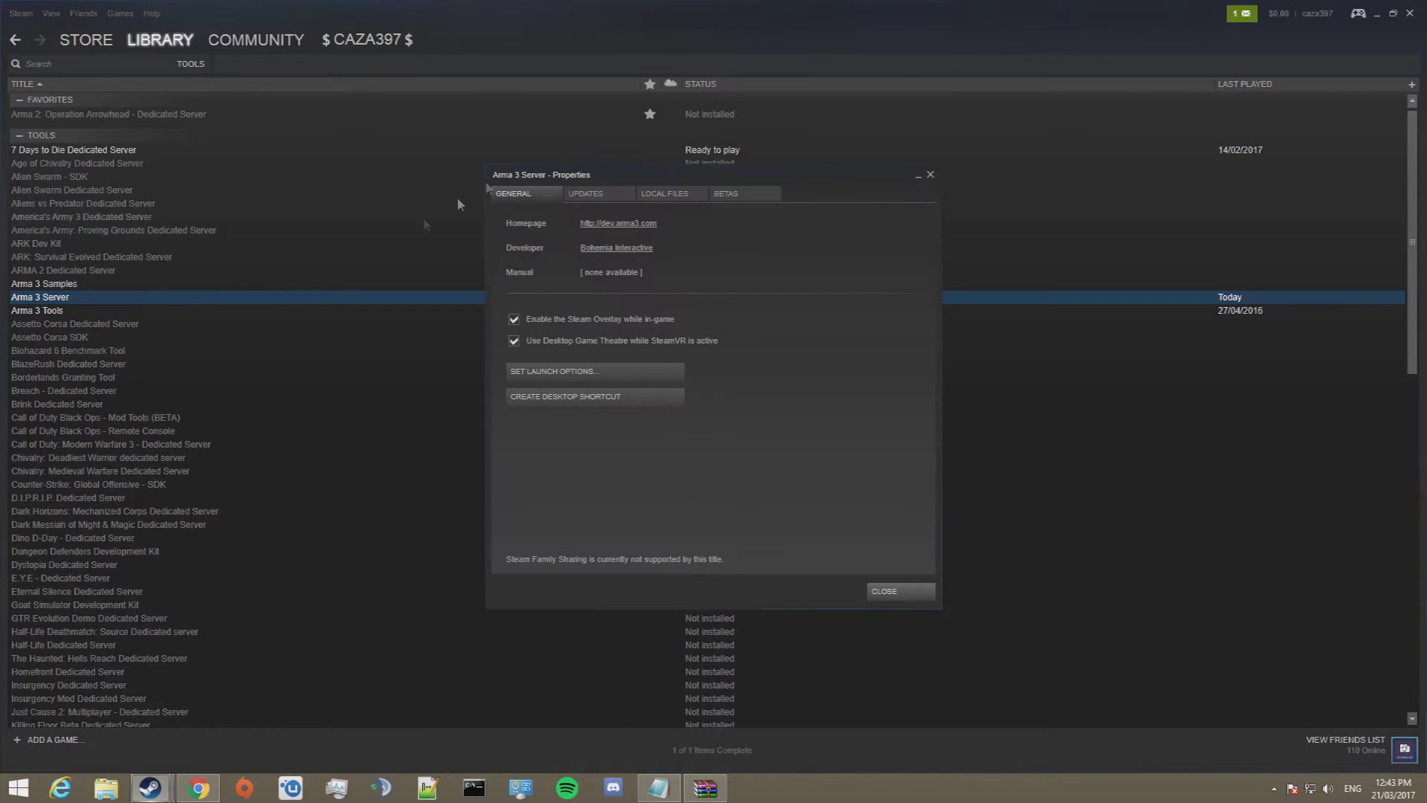
left_click(654, 193)
Copy all 26 files and folders from the Arma 3 Server install folder
left_click(581, 256)
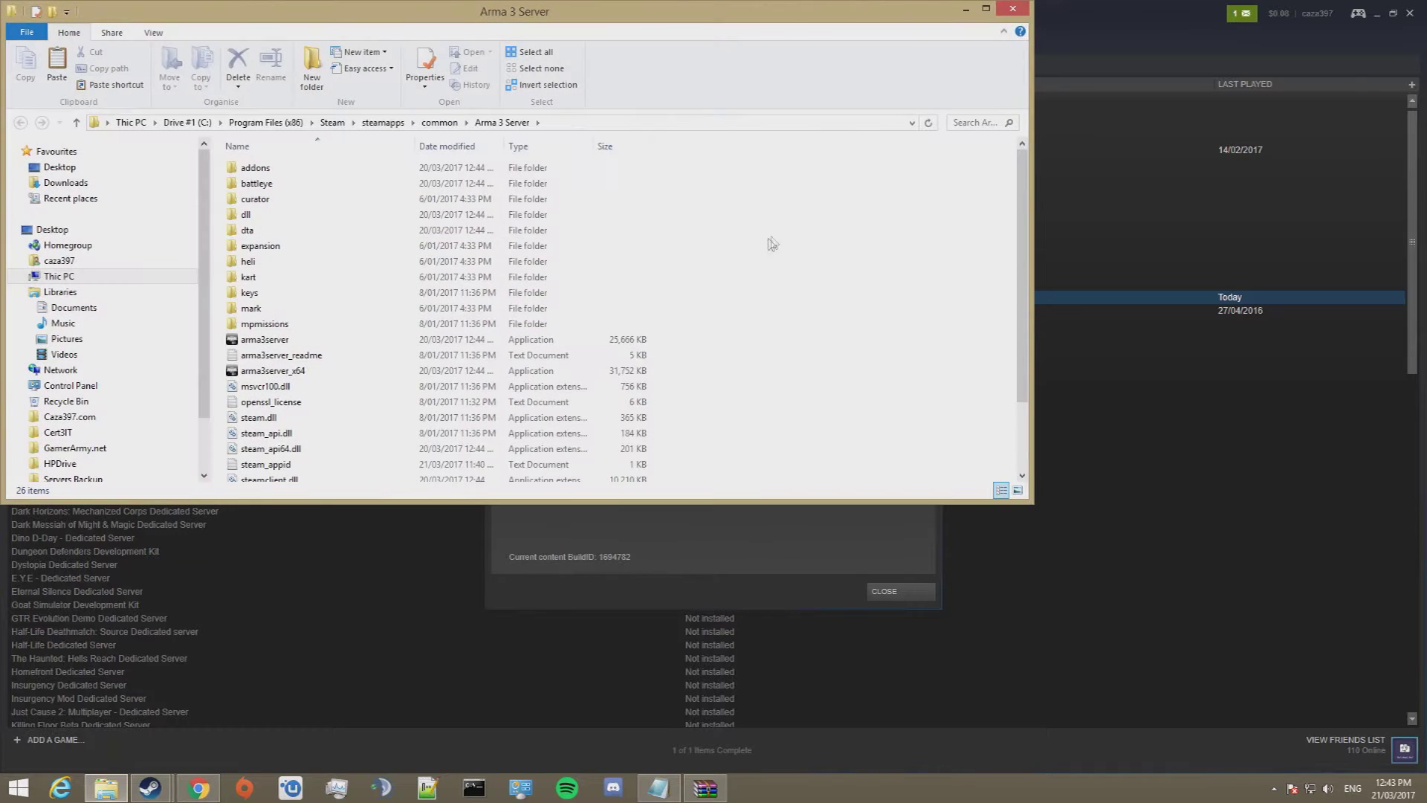
scroll(814, 291, "down", 2)
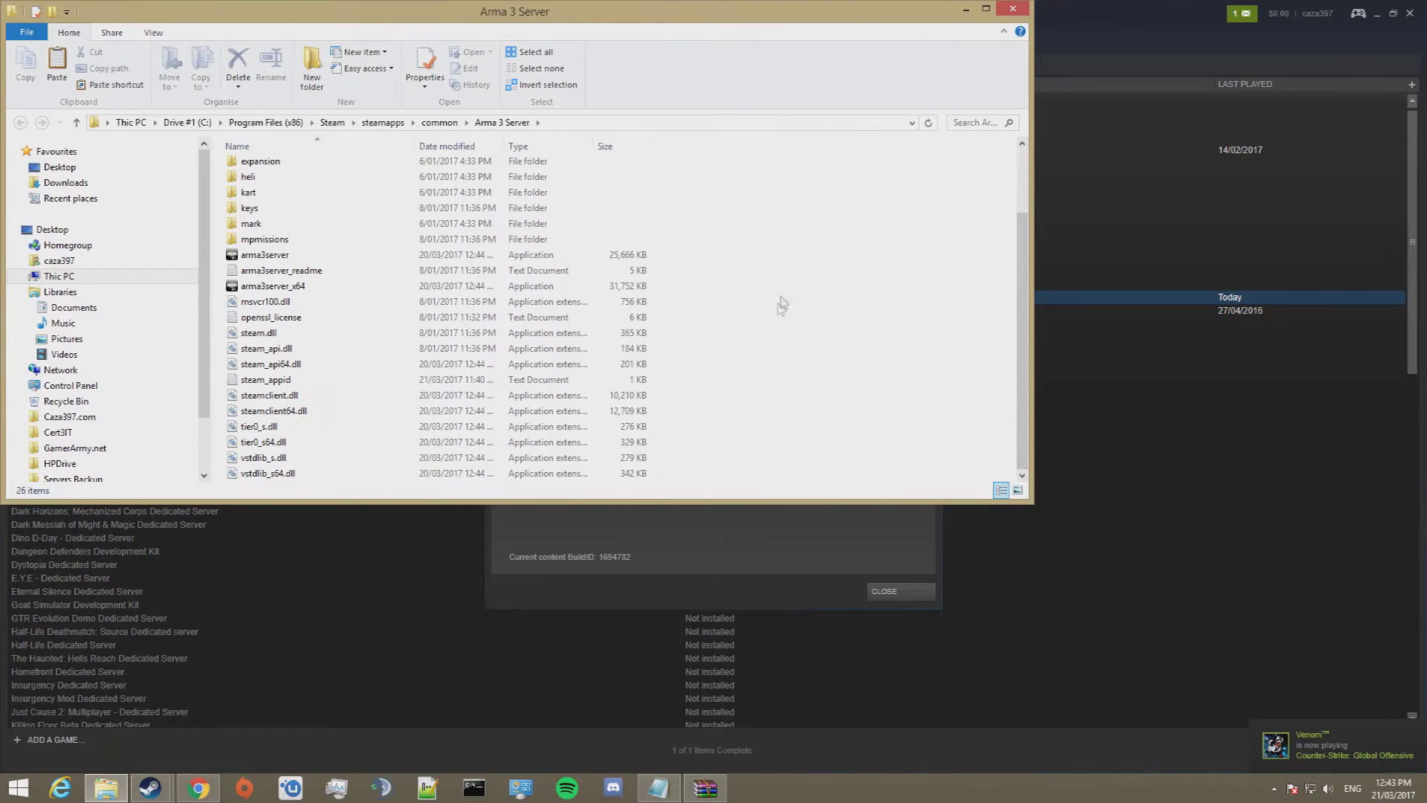
left_click_drag(698, 480, 482, 220)
right_click(481, 229)
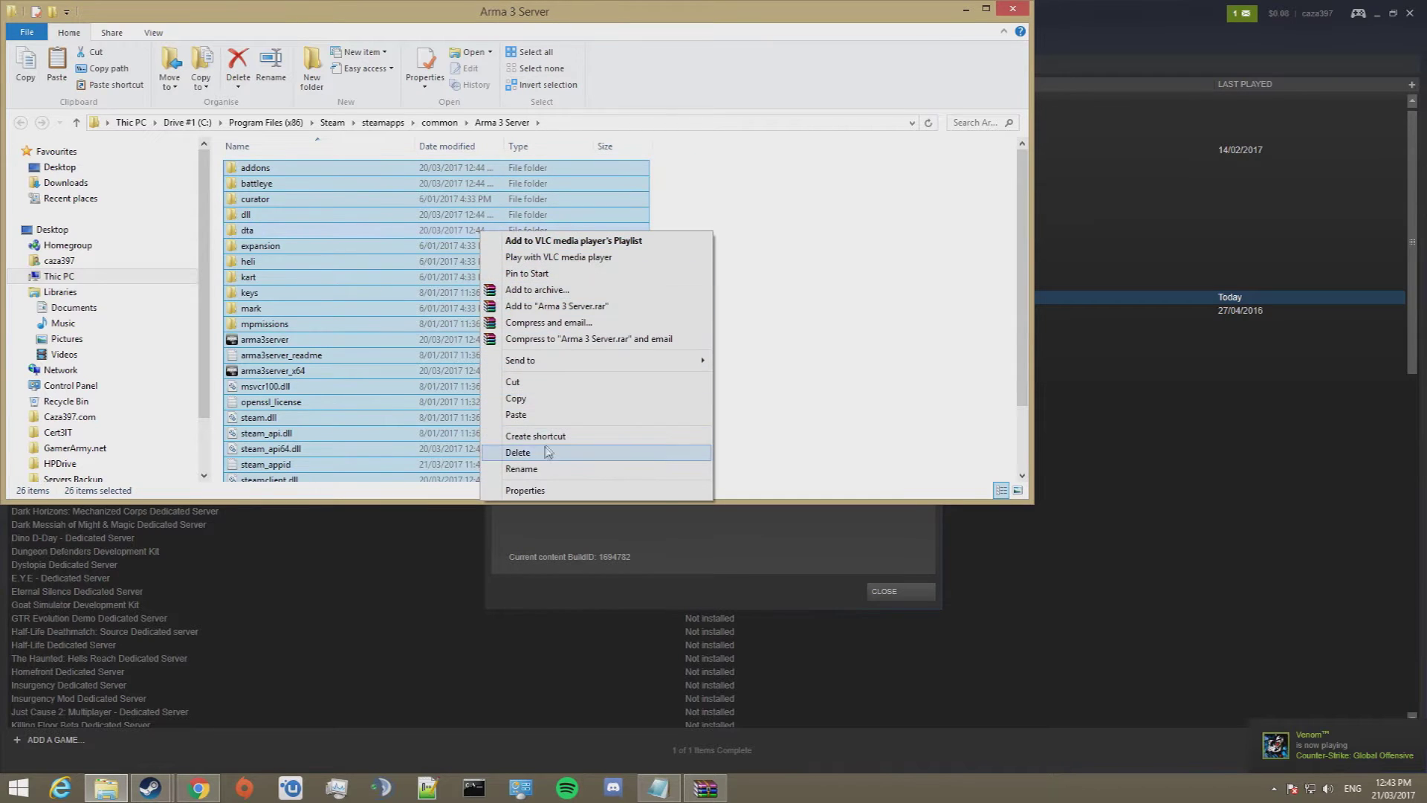
left_click(522, 402)
Create a new folder named A3Server on the desktop
left_click(959, 8)
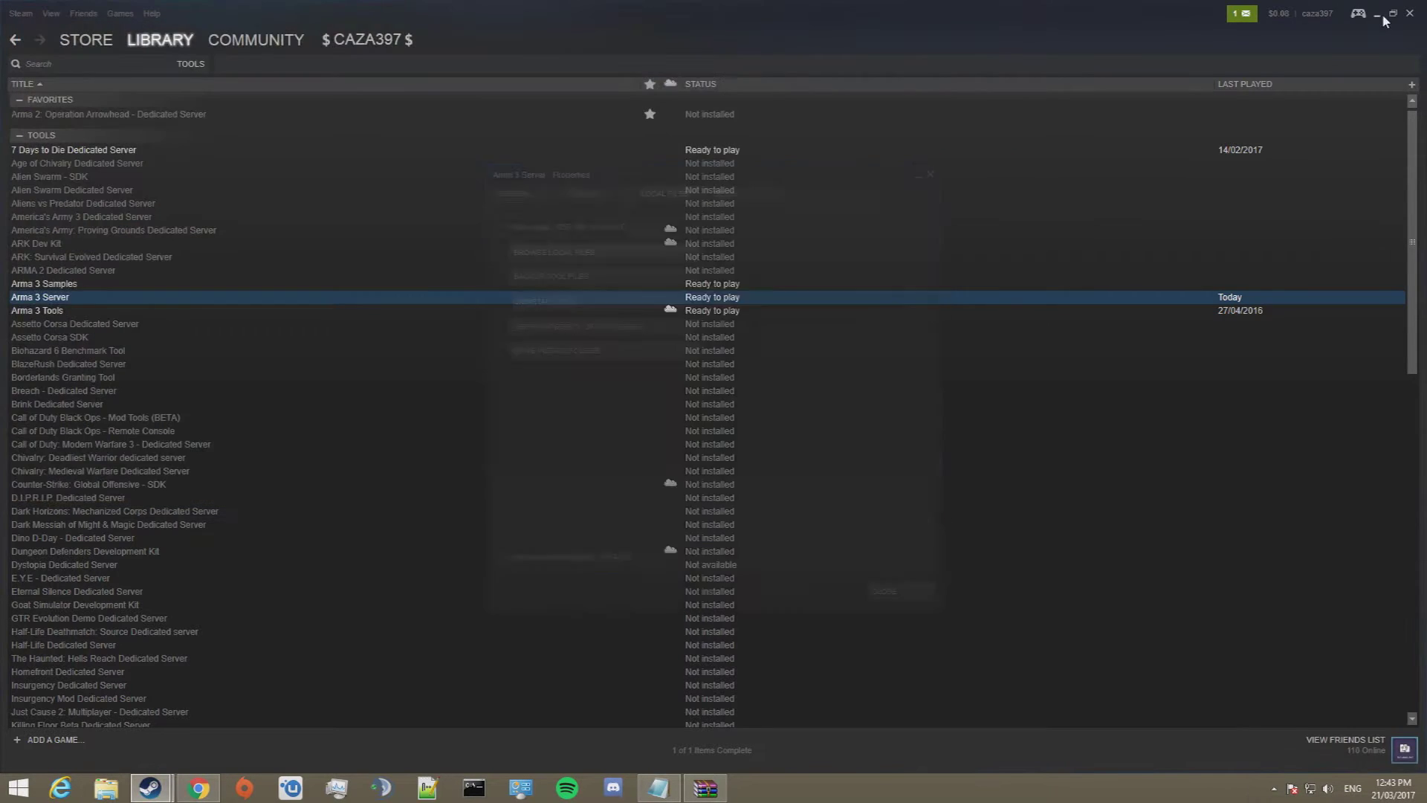
left_click(918, 180)
left_click(919, 179)
right_click(1042, 469)
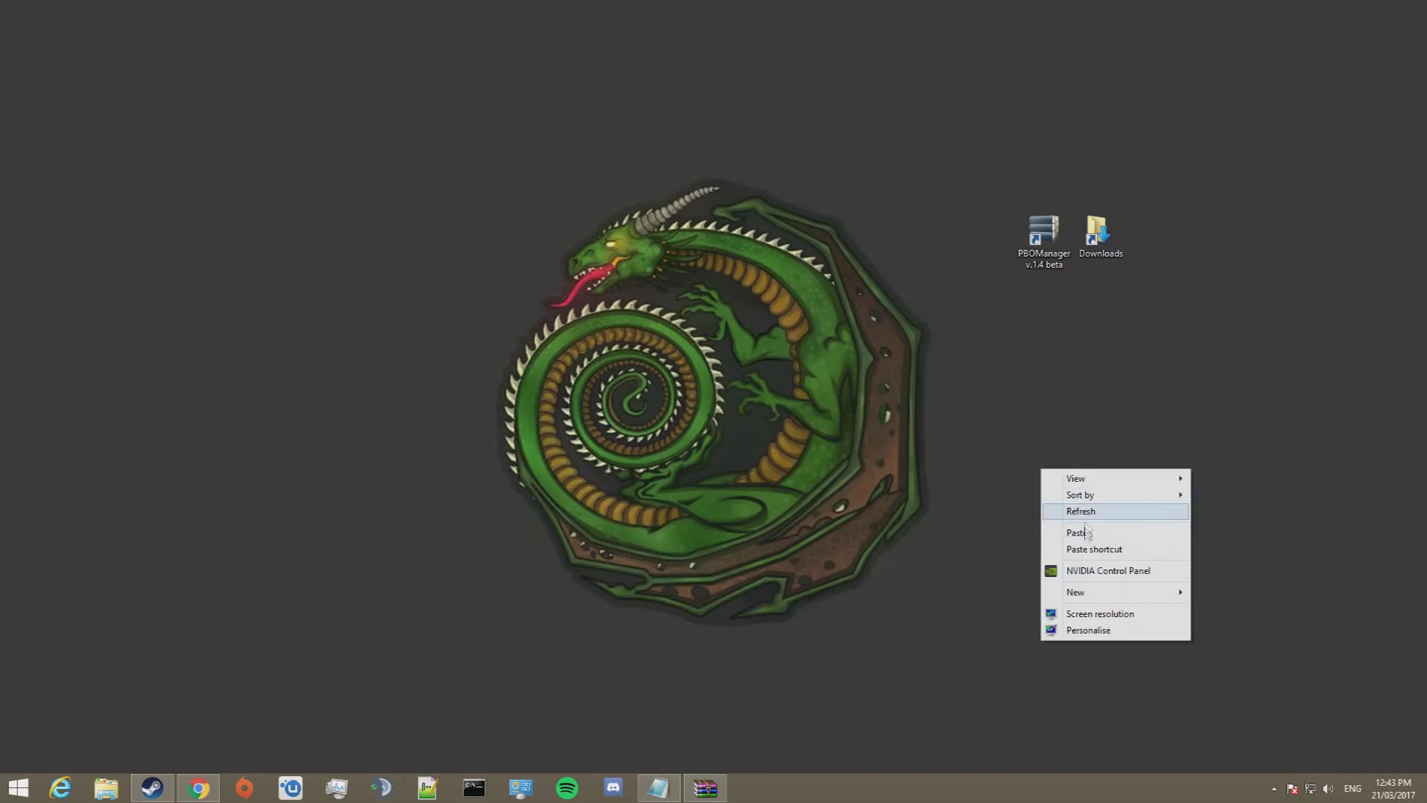
mouse_move(1093, 591)
left_click(1248, 357)
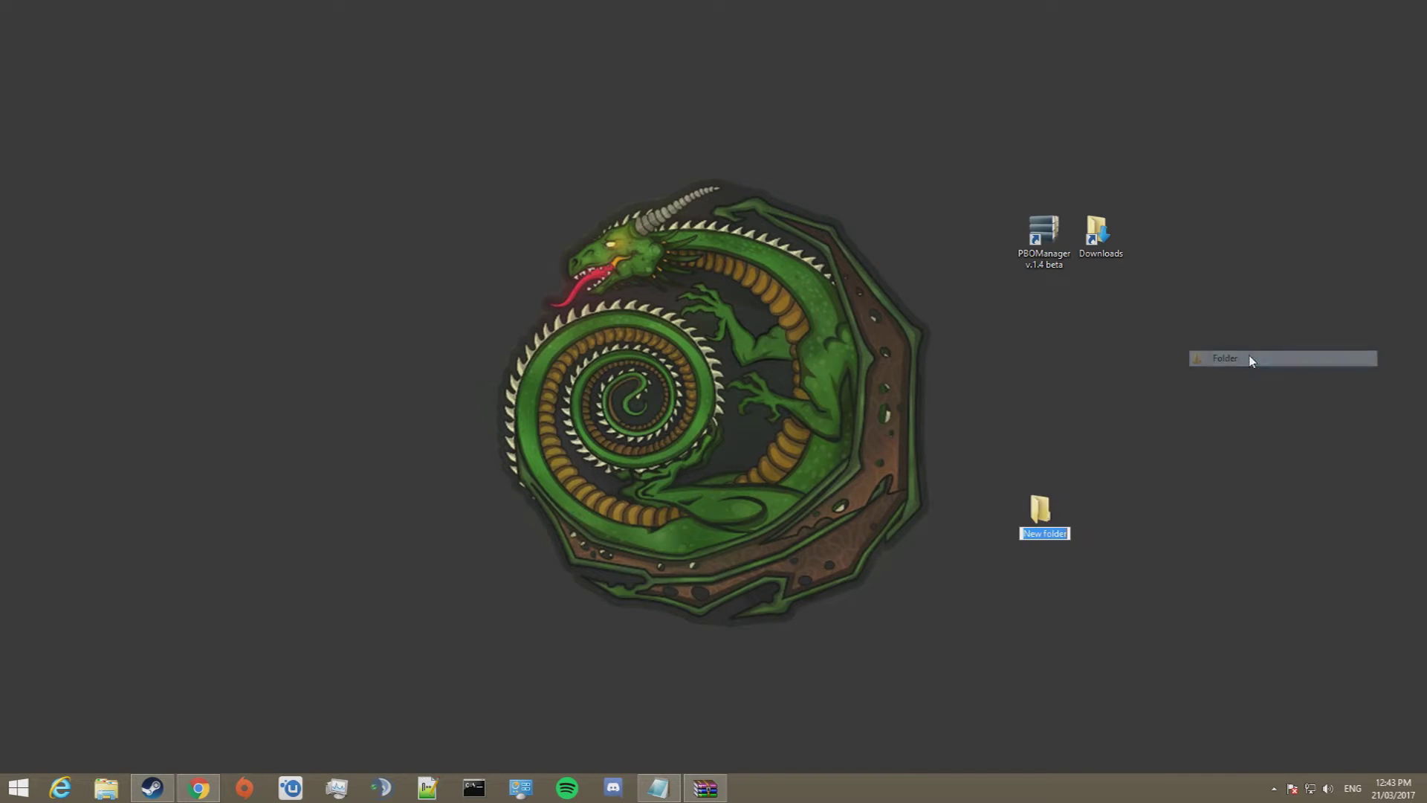
type("A3Server")
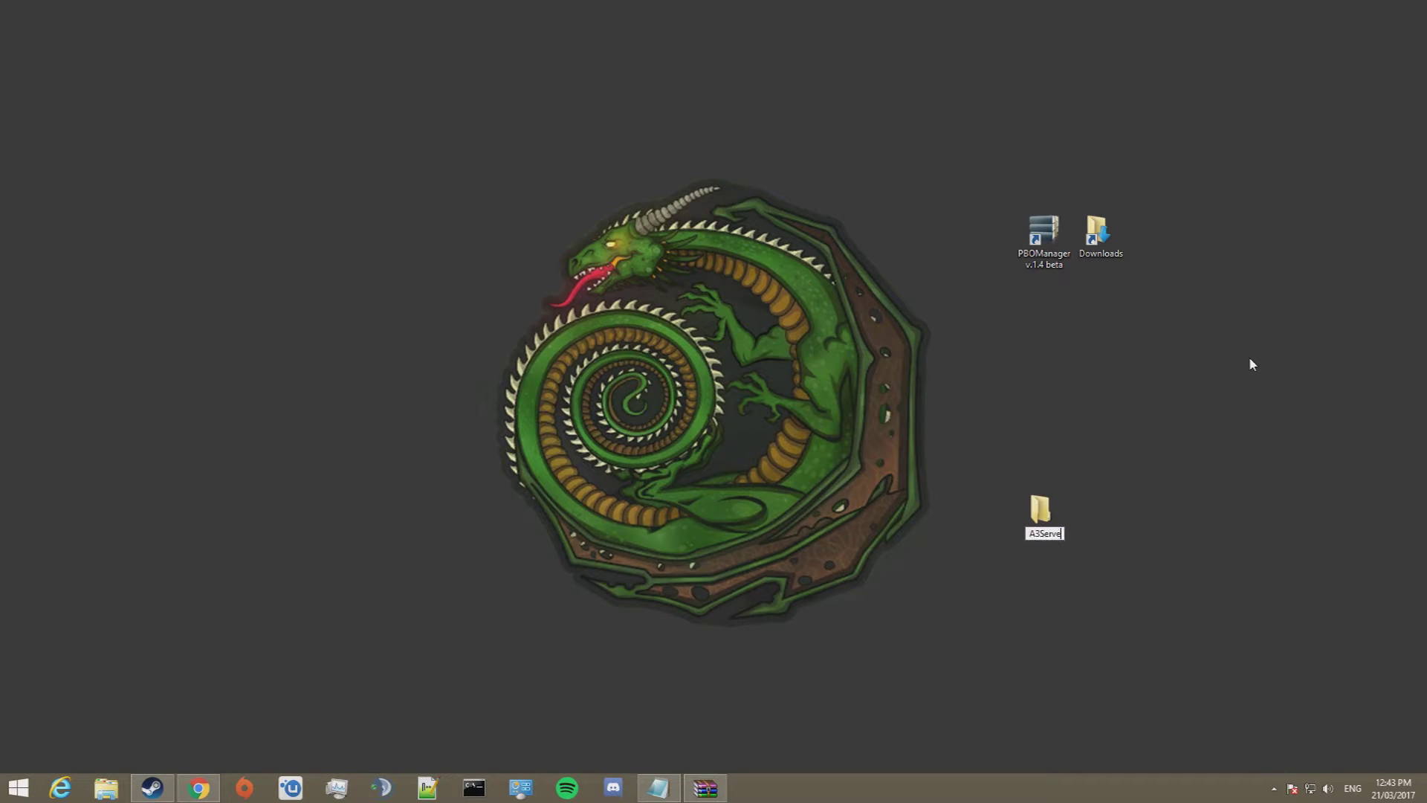
key("Return")
Paste the copied server files into the A3Server folder
double_click(1040, 511)
right_click(755, 363)
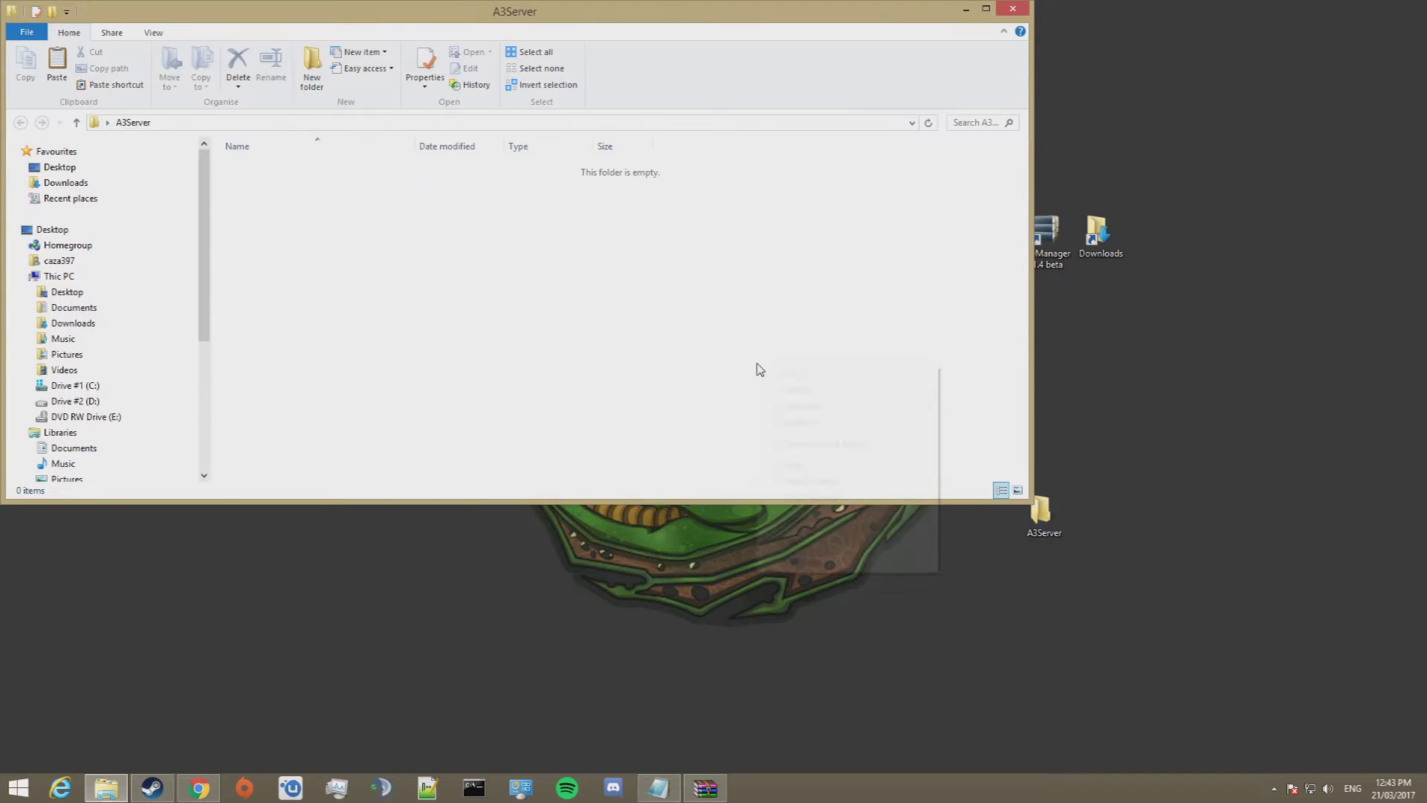
right_click(621, 342)
left_click(672, 443)
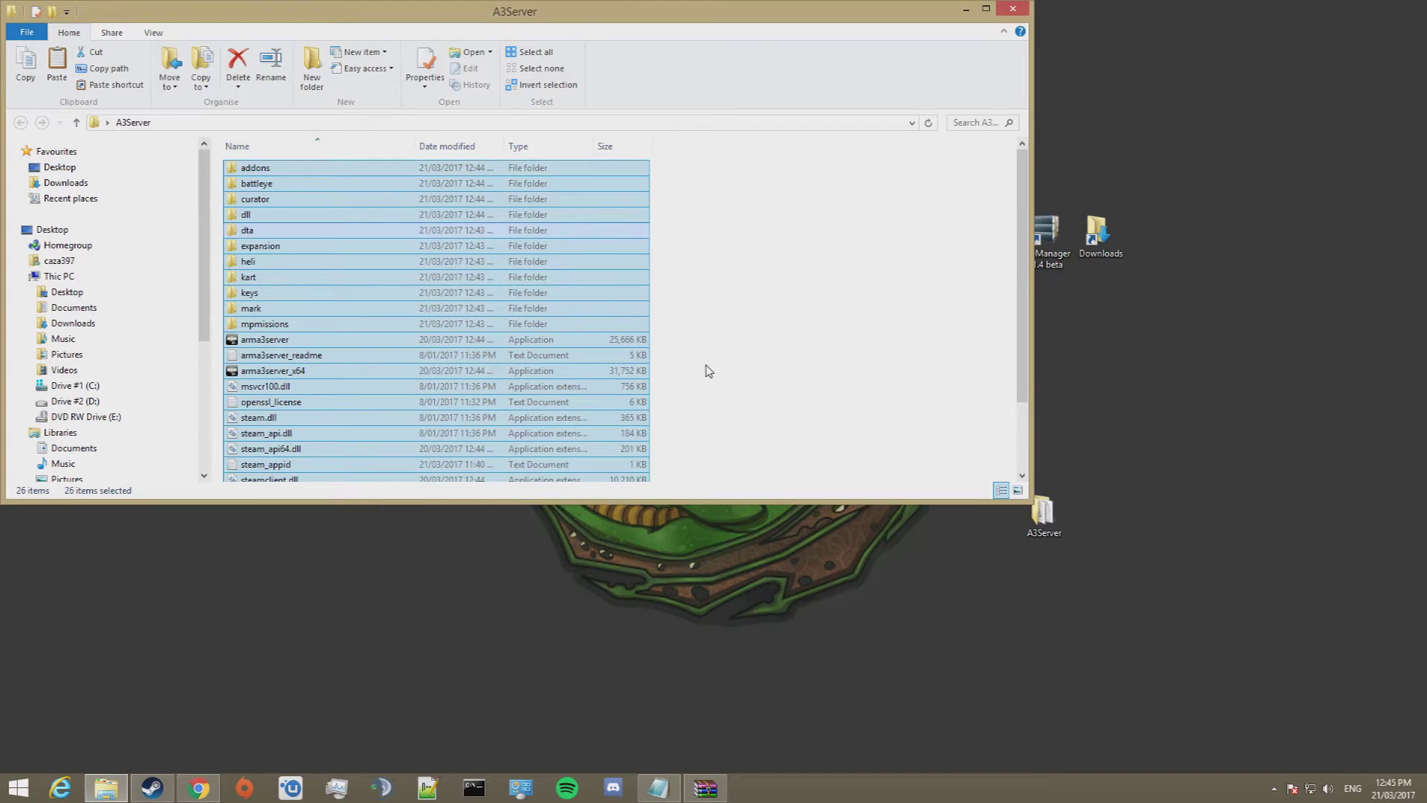
double_click(1102, 241)
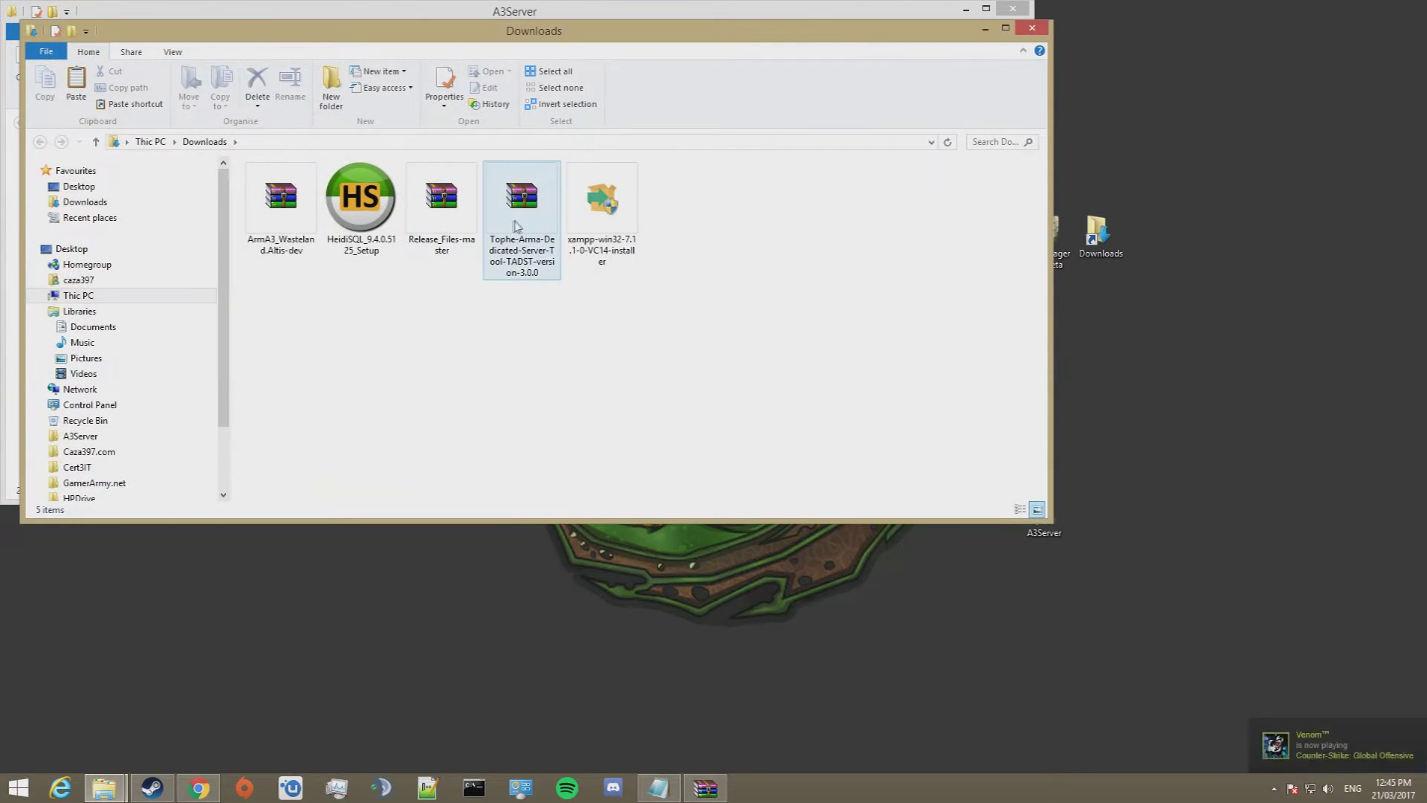
Extract the TADST v3.0.0 archive here in Downloads
right_click(521, 211)
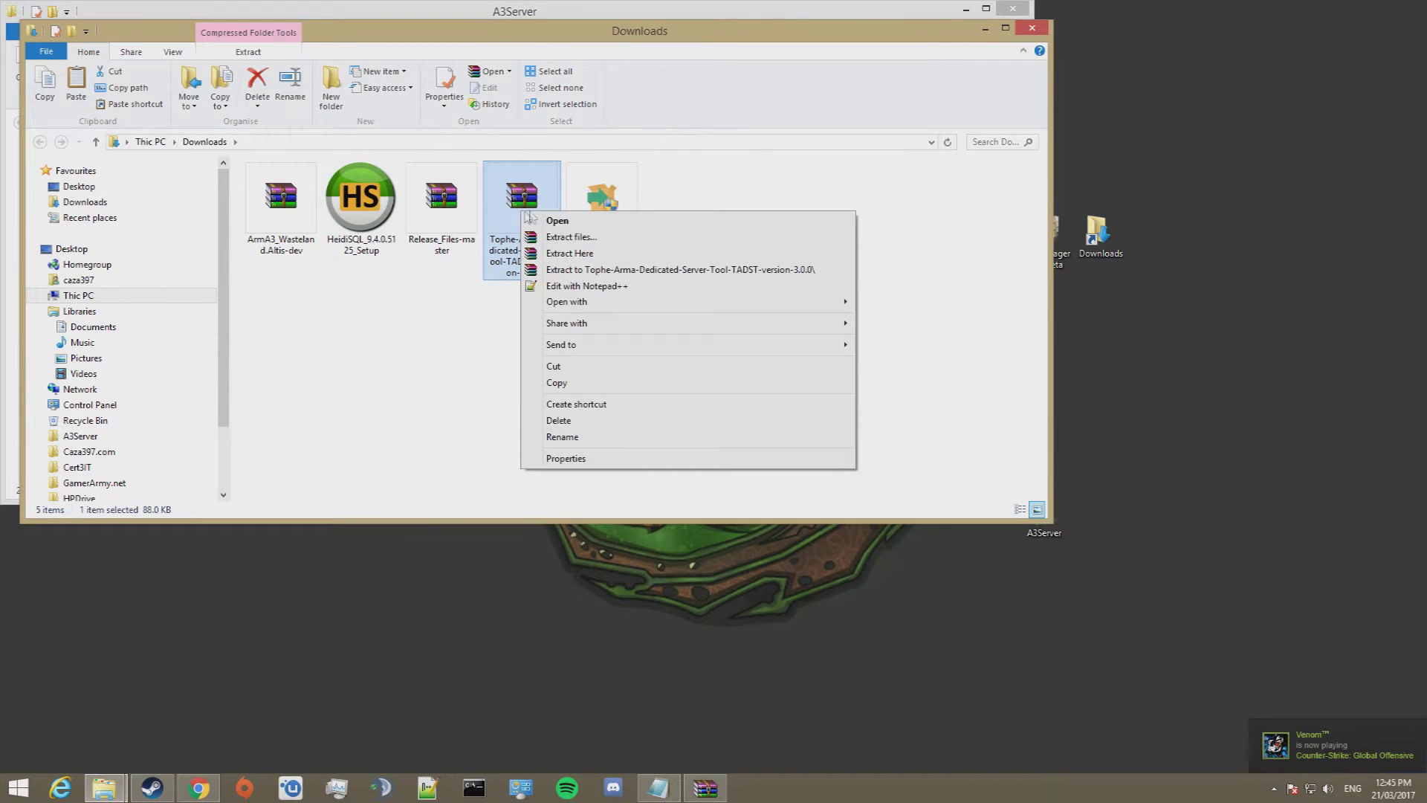
left_click(577, 253)
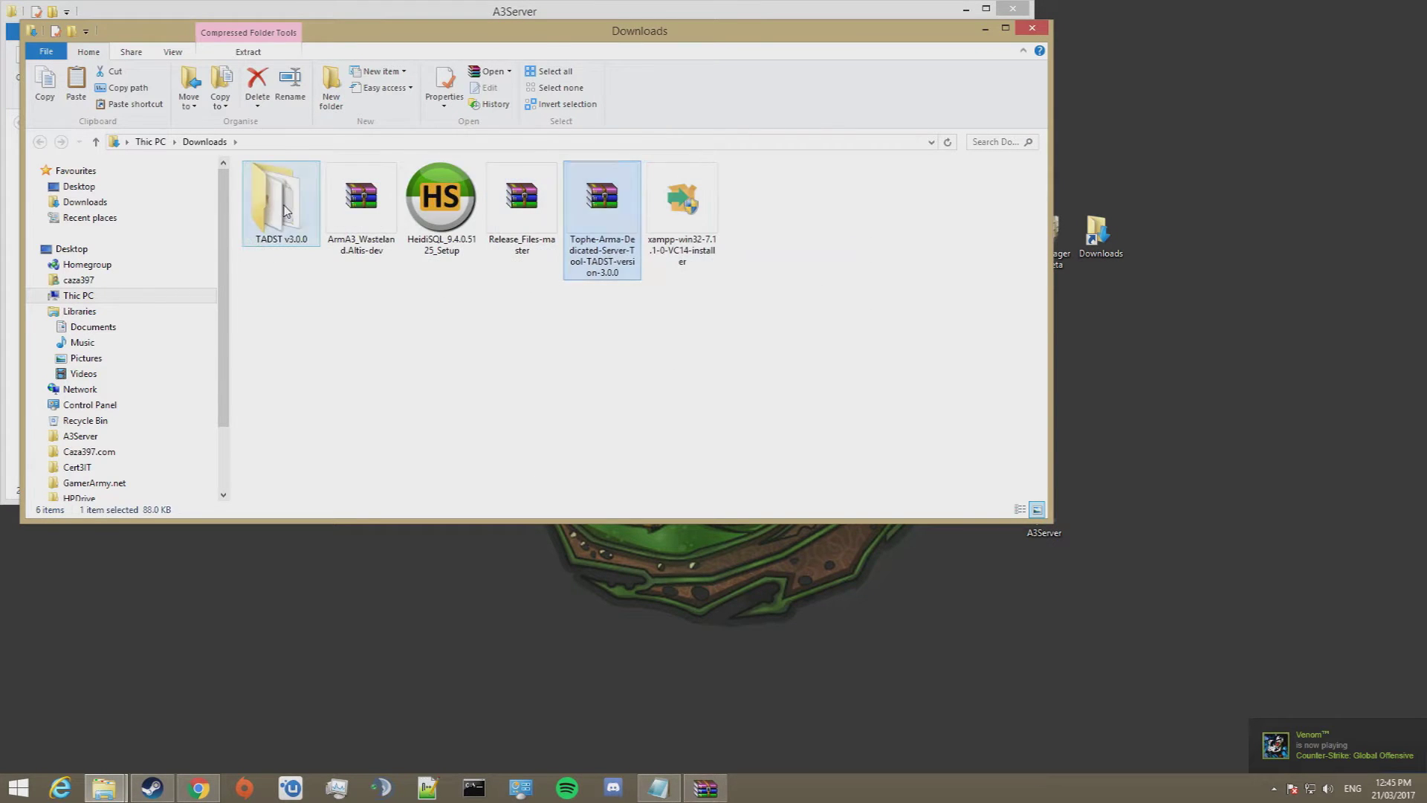
double_click(285, 211)
Copy the TADST application into the A3Server folder, bringing it to 27 items
left_click(285, 191)
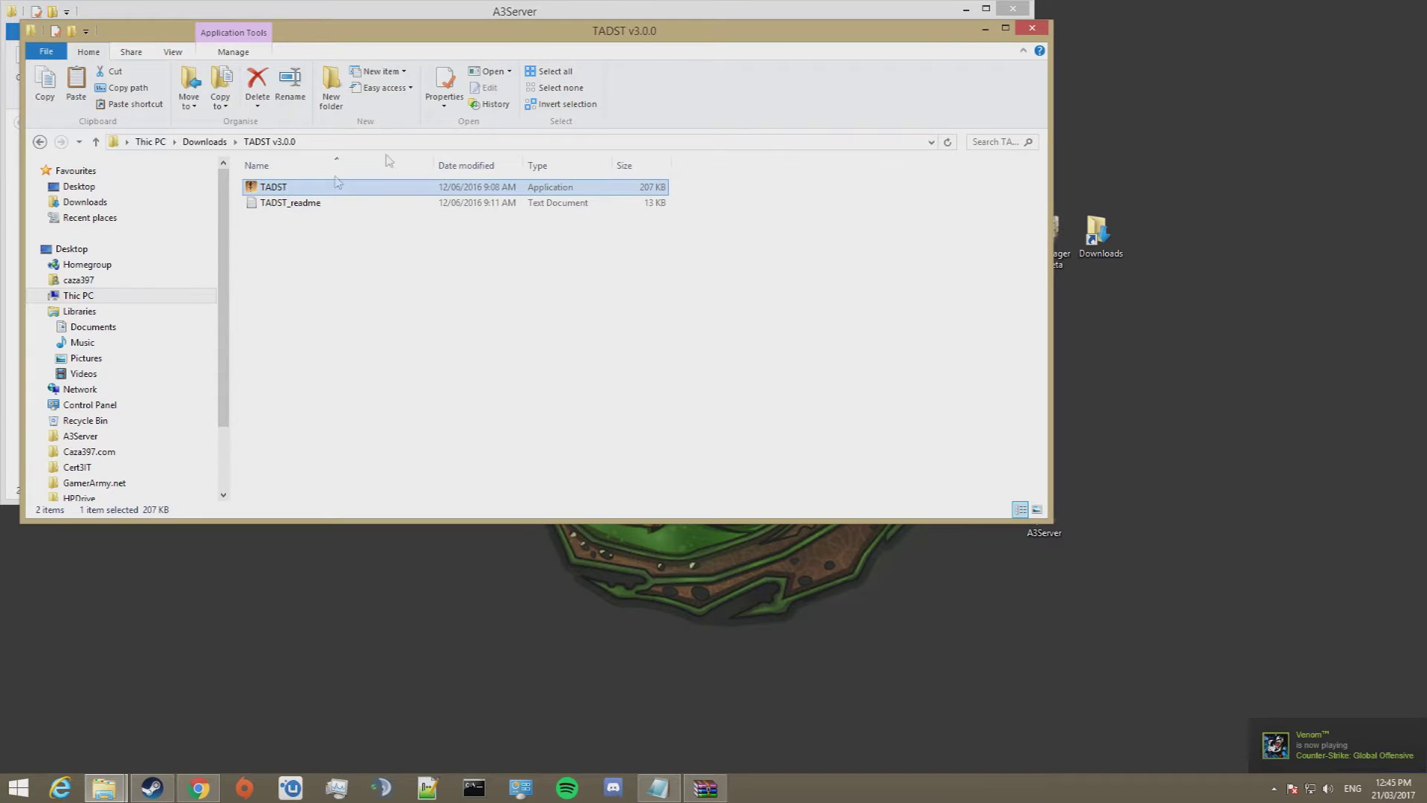
key("alt+F4")
left_click(897, 297)
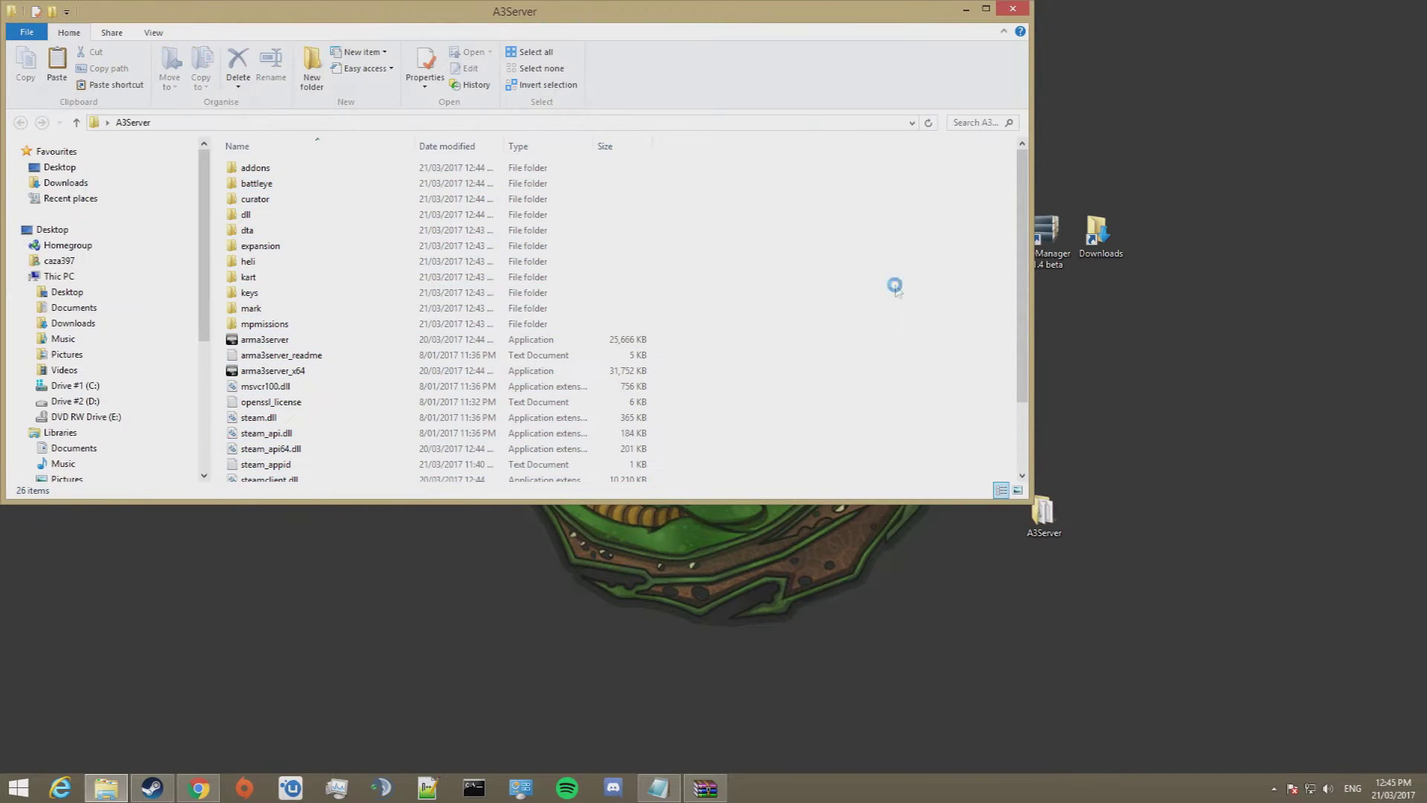
key("ctrl+v")
left_click(803, 301)
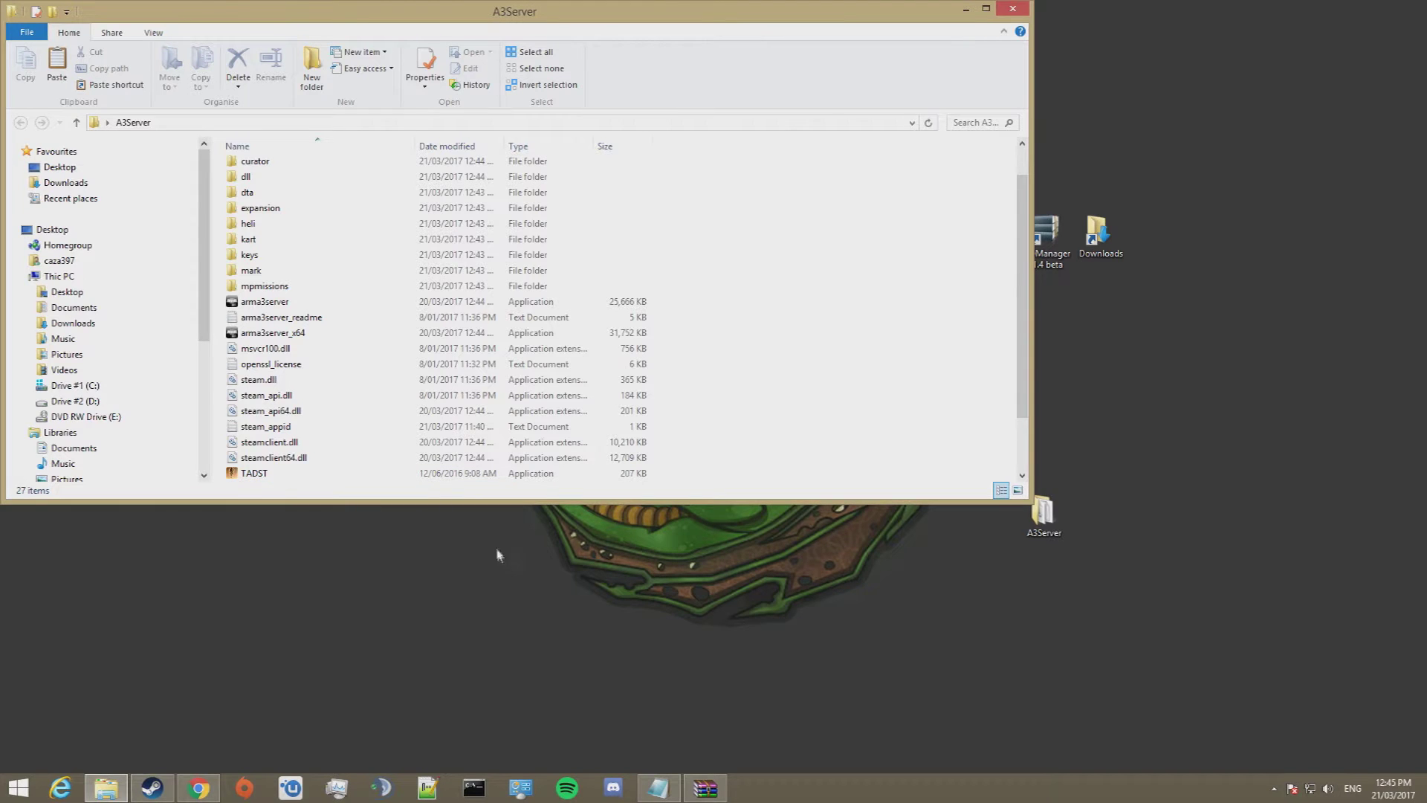
left_click(199, 788)
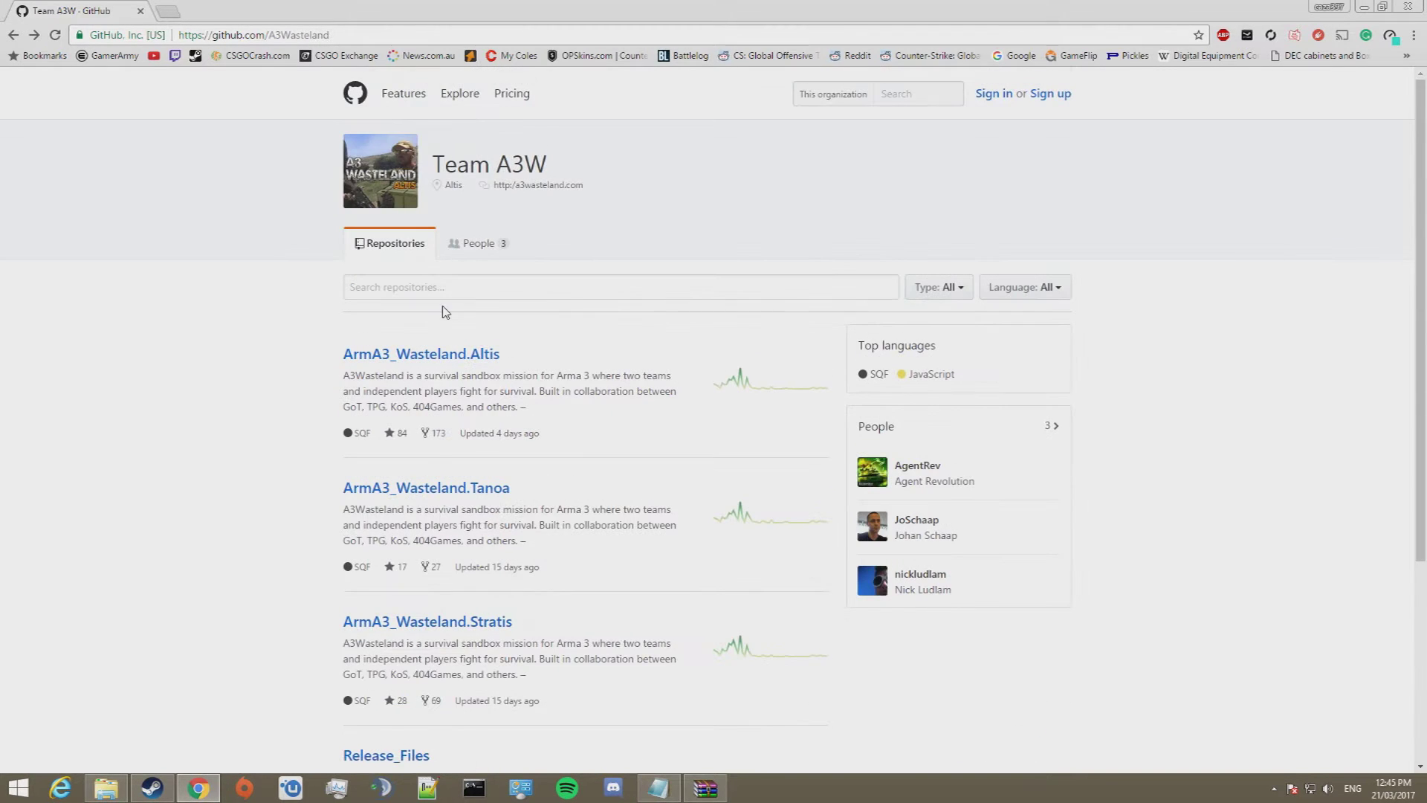
left_click(1372, 9)
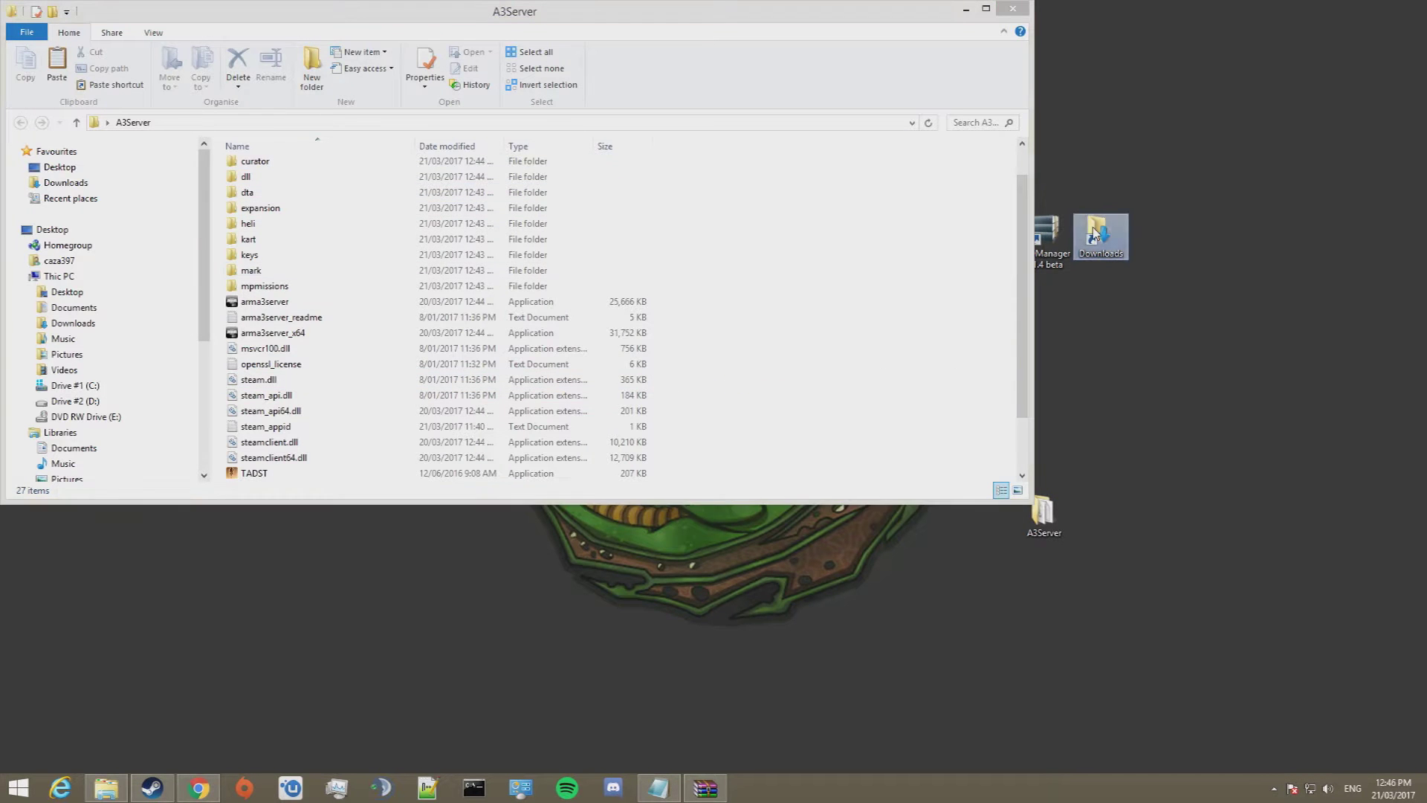
double_click(1092, 233)
Extract Release_Files-master's 5 folders and 7 files into A3Server, giving 38 items
left_click_drag(446, 34, 825, 69)
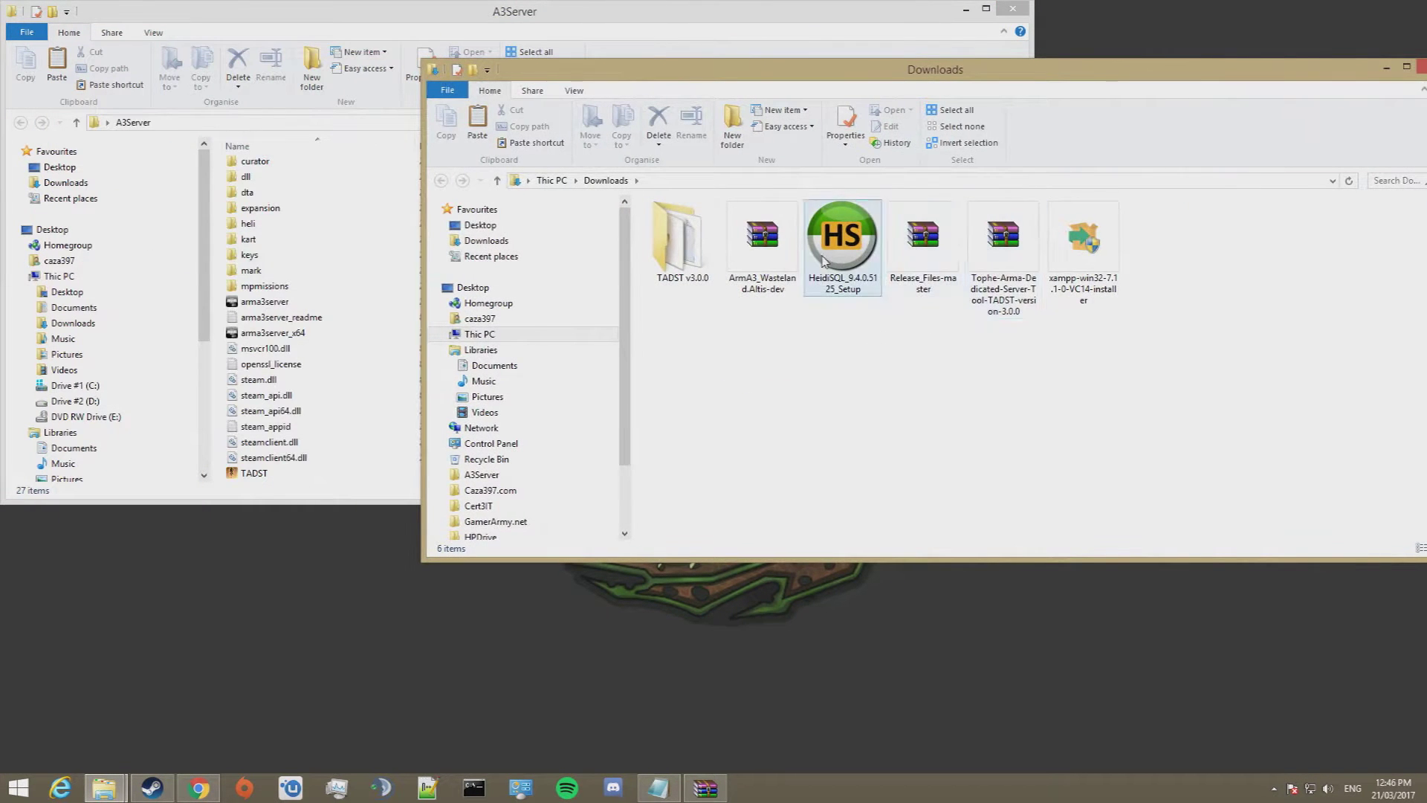
double_click(923, 238)
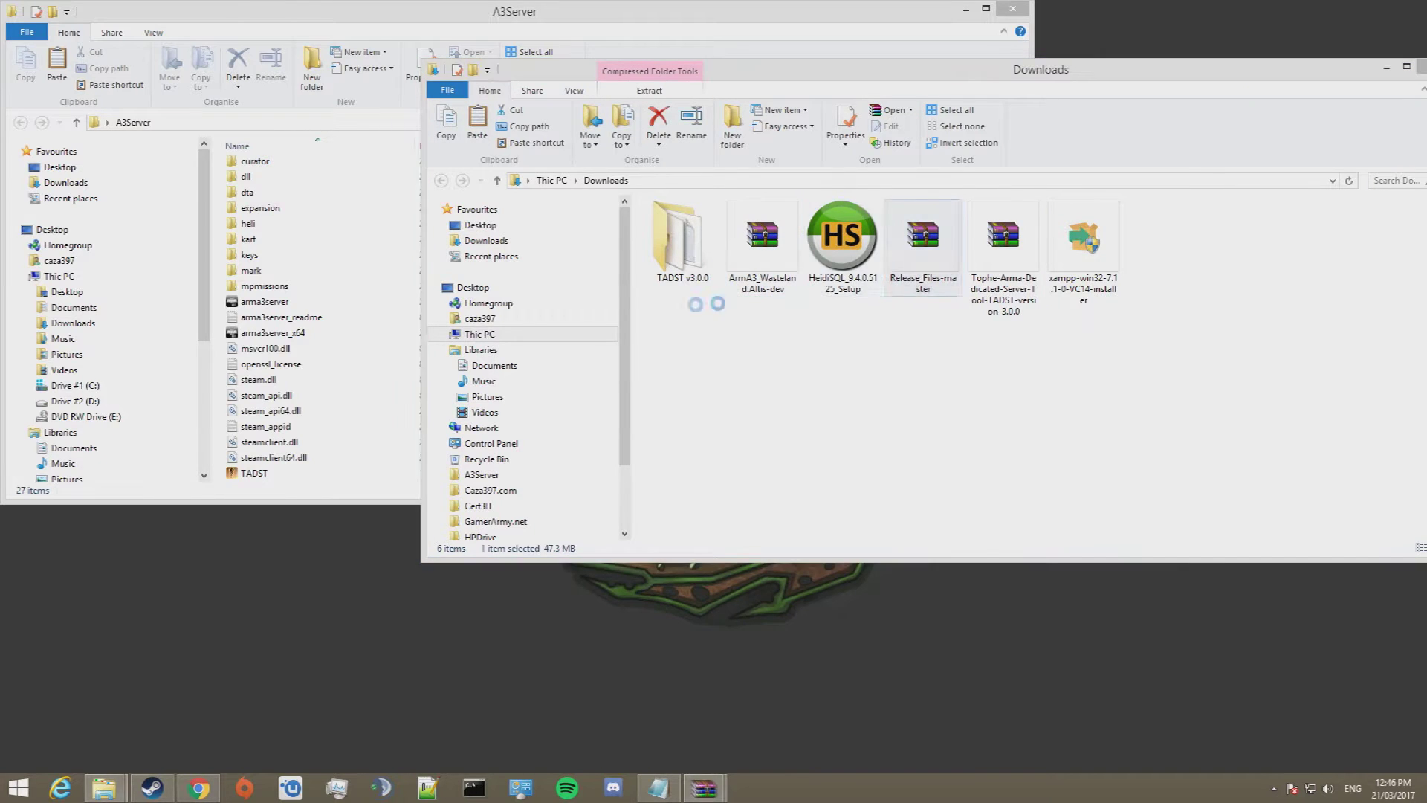
double_click(255, 294)
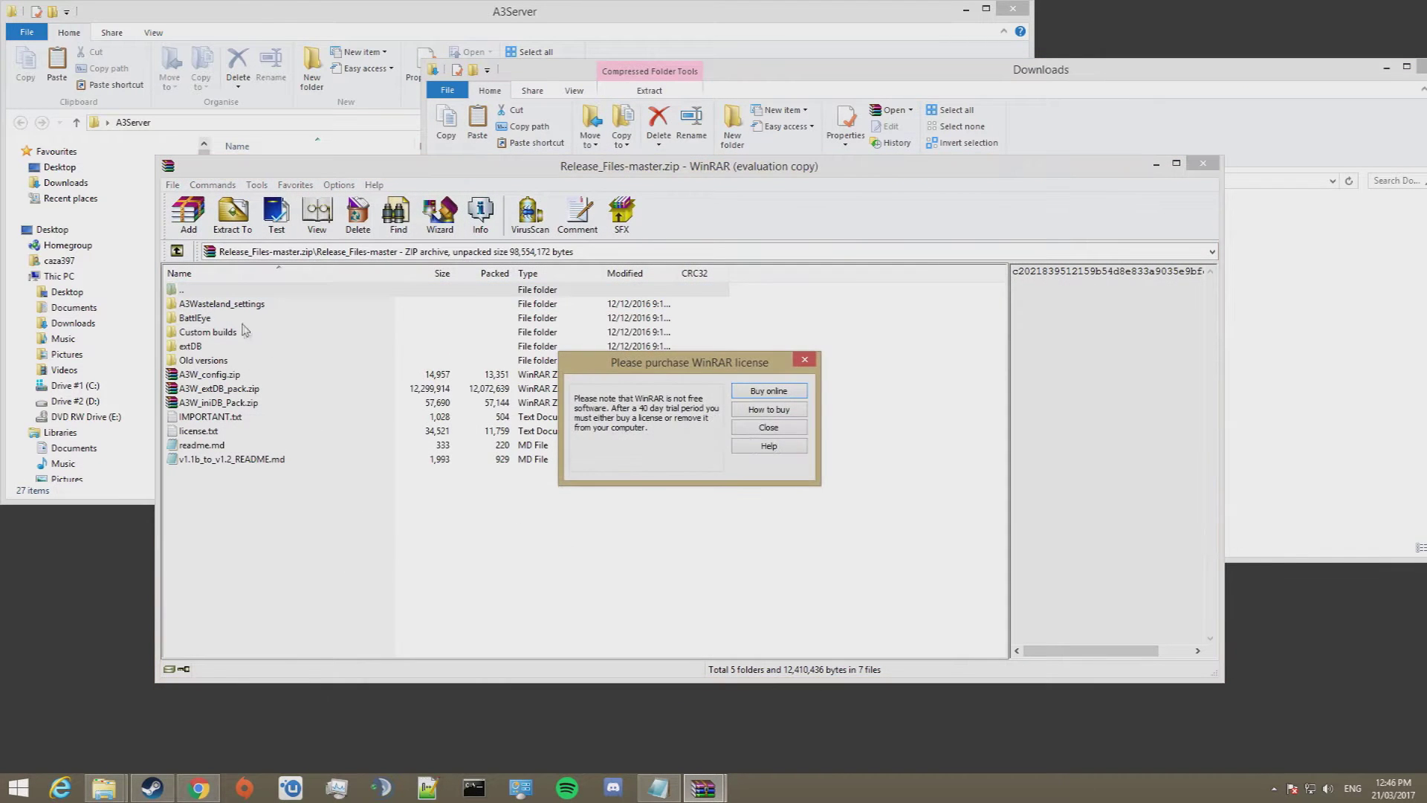
left_click(803, 430)
left_click_drag(330, 520, 275, 305)
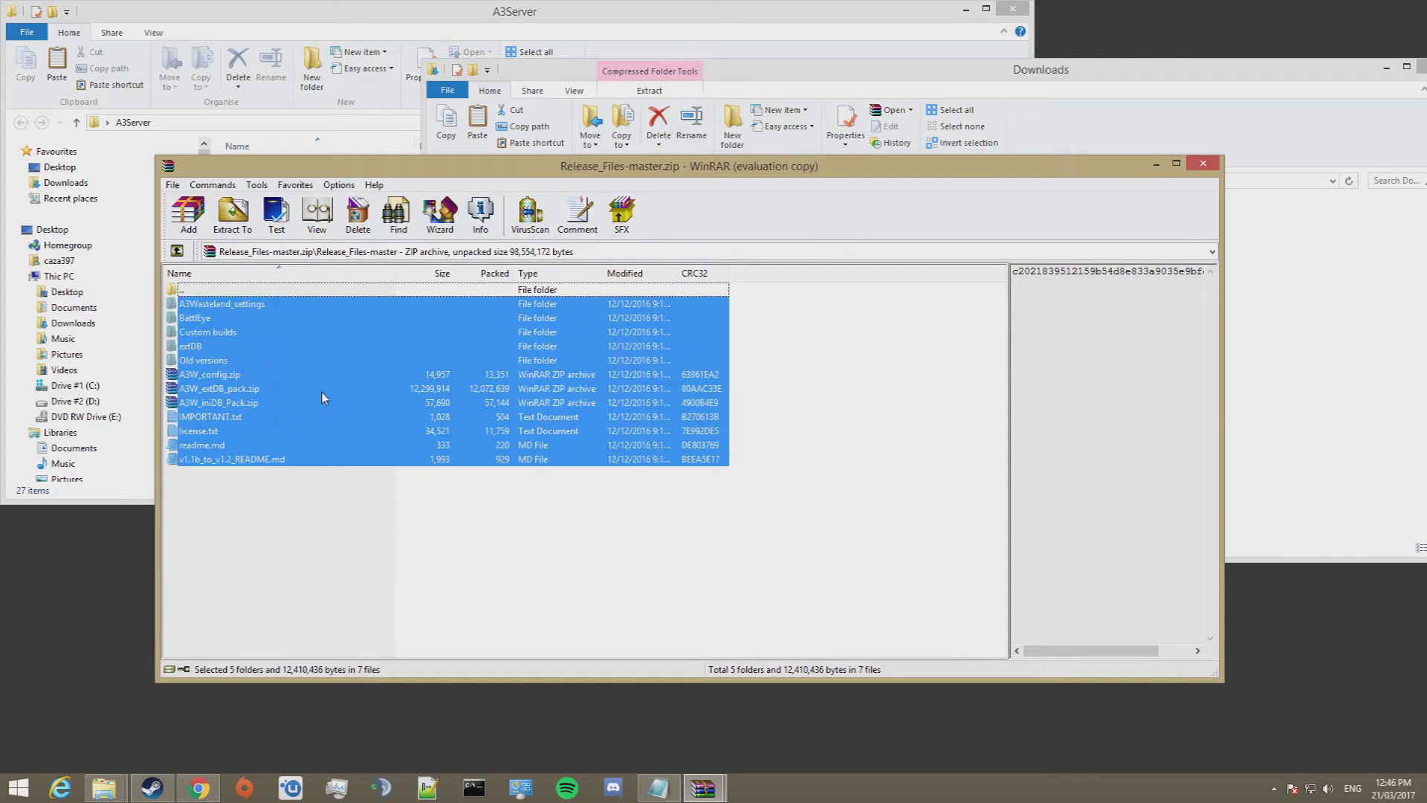
left_click_drag(320, 386, 1078, 214)
left_click(1156, 162)
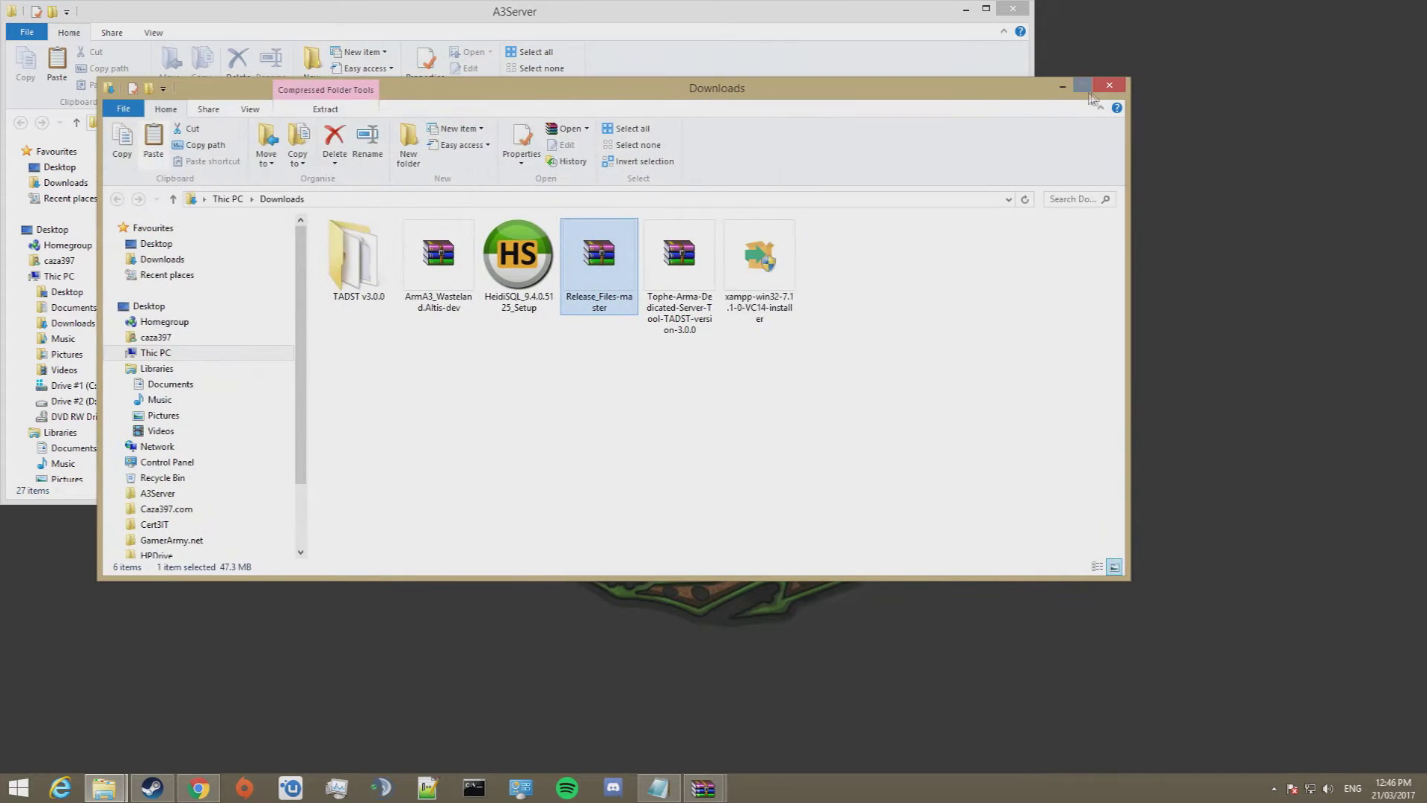
left_click(1386, 67)
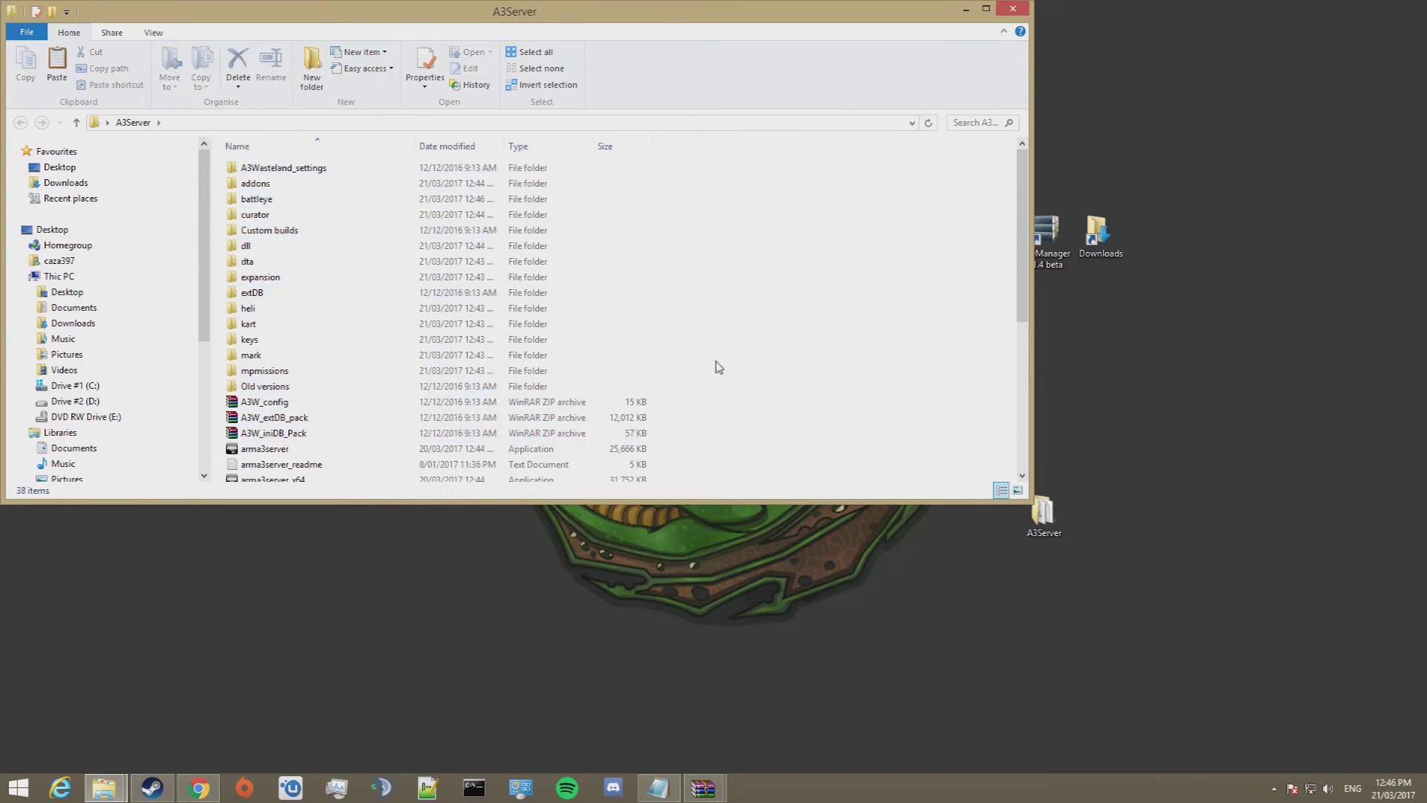
left_click(198, 788)
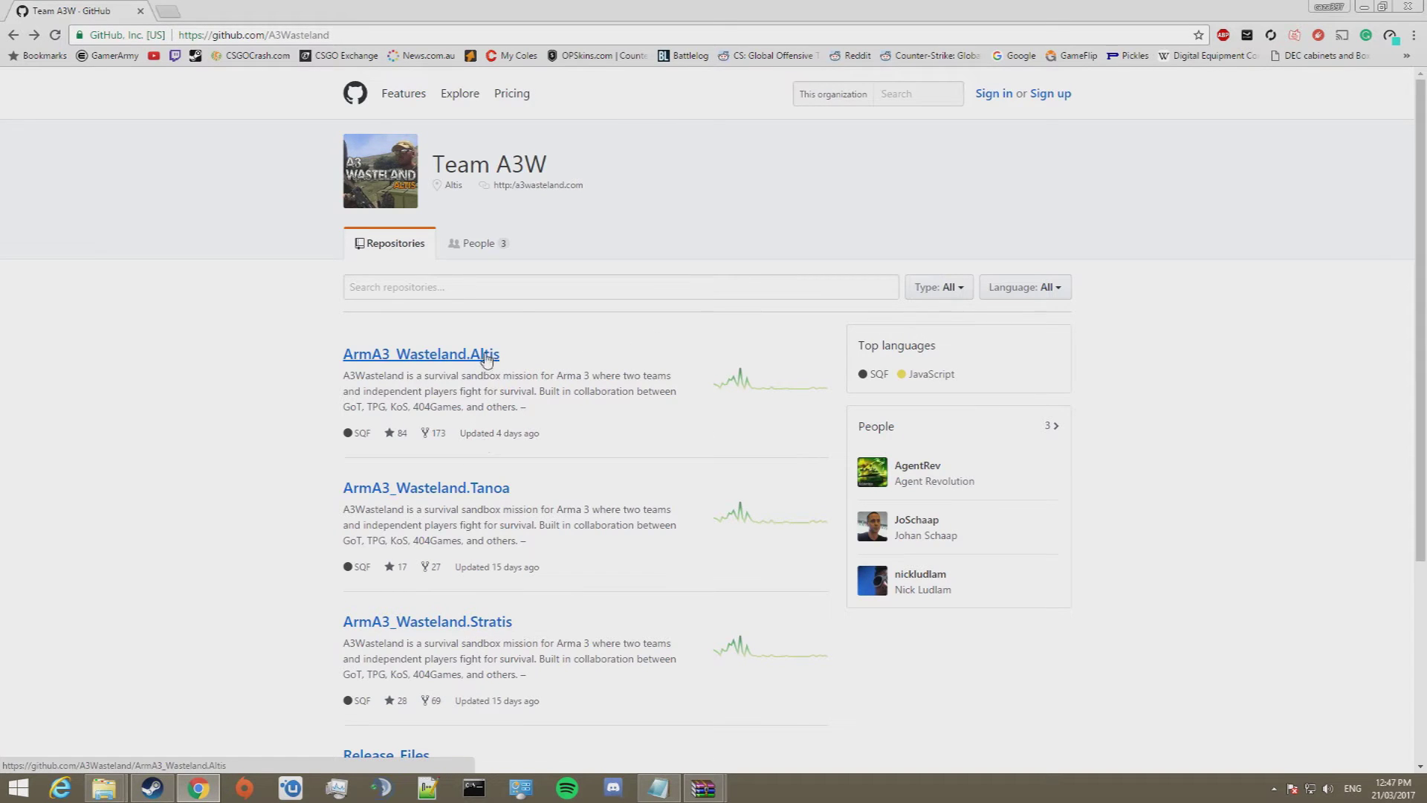
Scroll through the Team A3W GitHub repositories, then minimize the browser
scroll(521, 372, "down", 4)
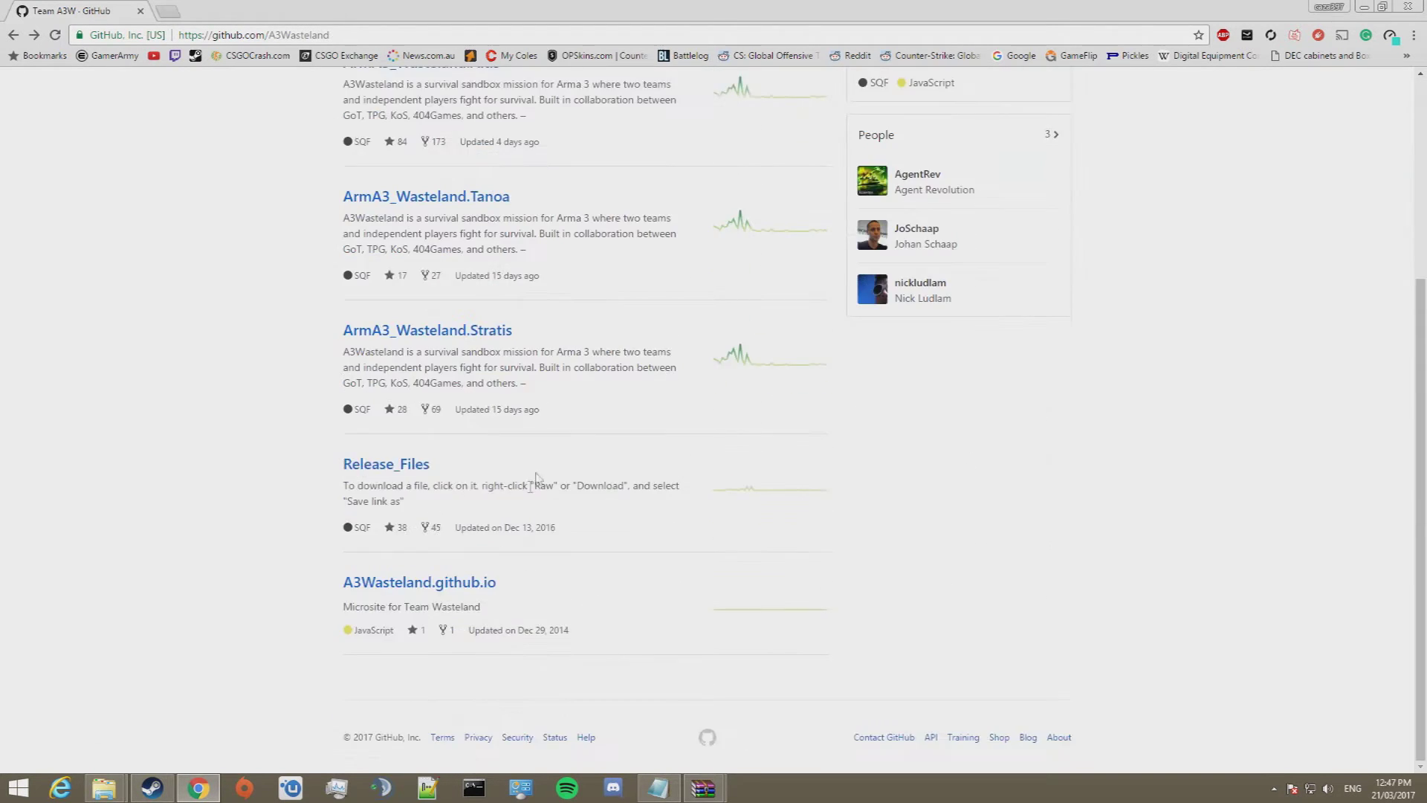
scroll(446, 416, "up", 4)
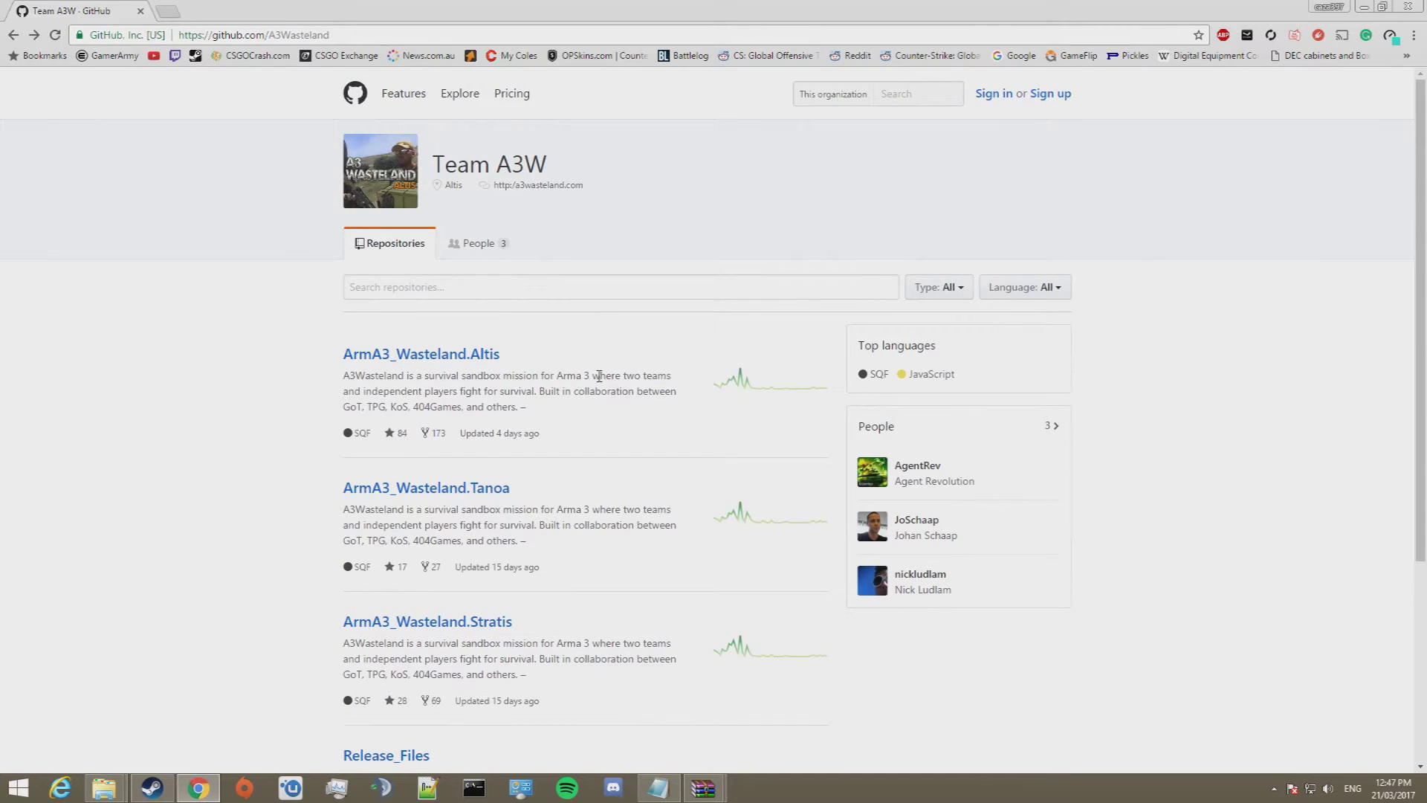
scroll(524, 374, "down", 1)
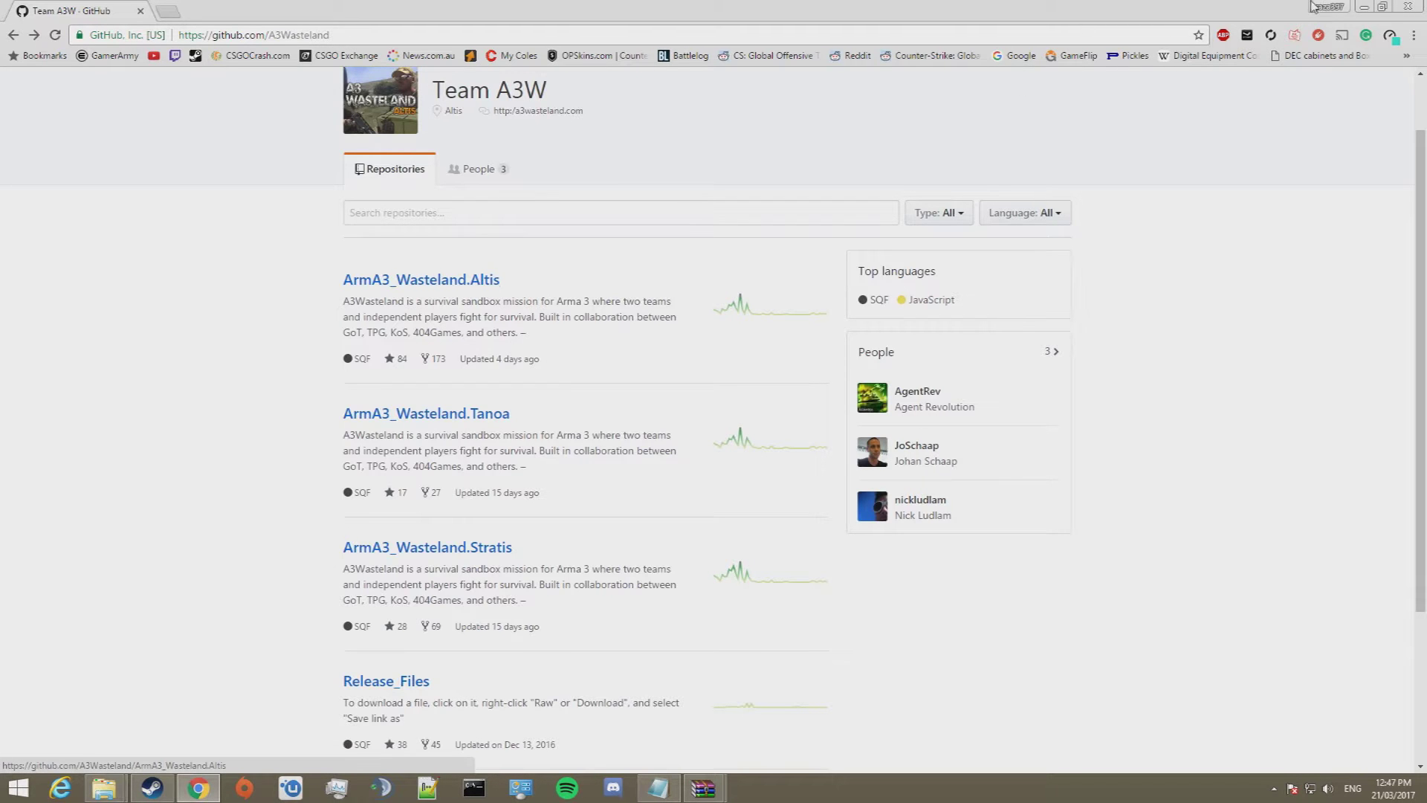
left_click(1364, 7)
Extract the ArmA3_Wasteland.Altis-dev folder from its zip into A3Server's mpmissions folder
double_click(1098, 234)
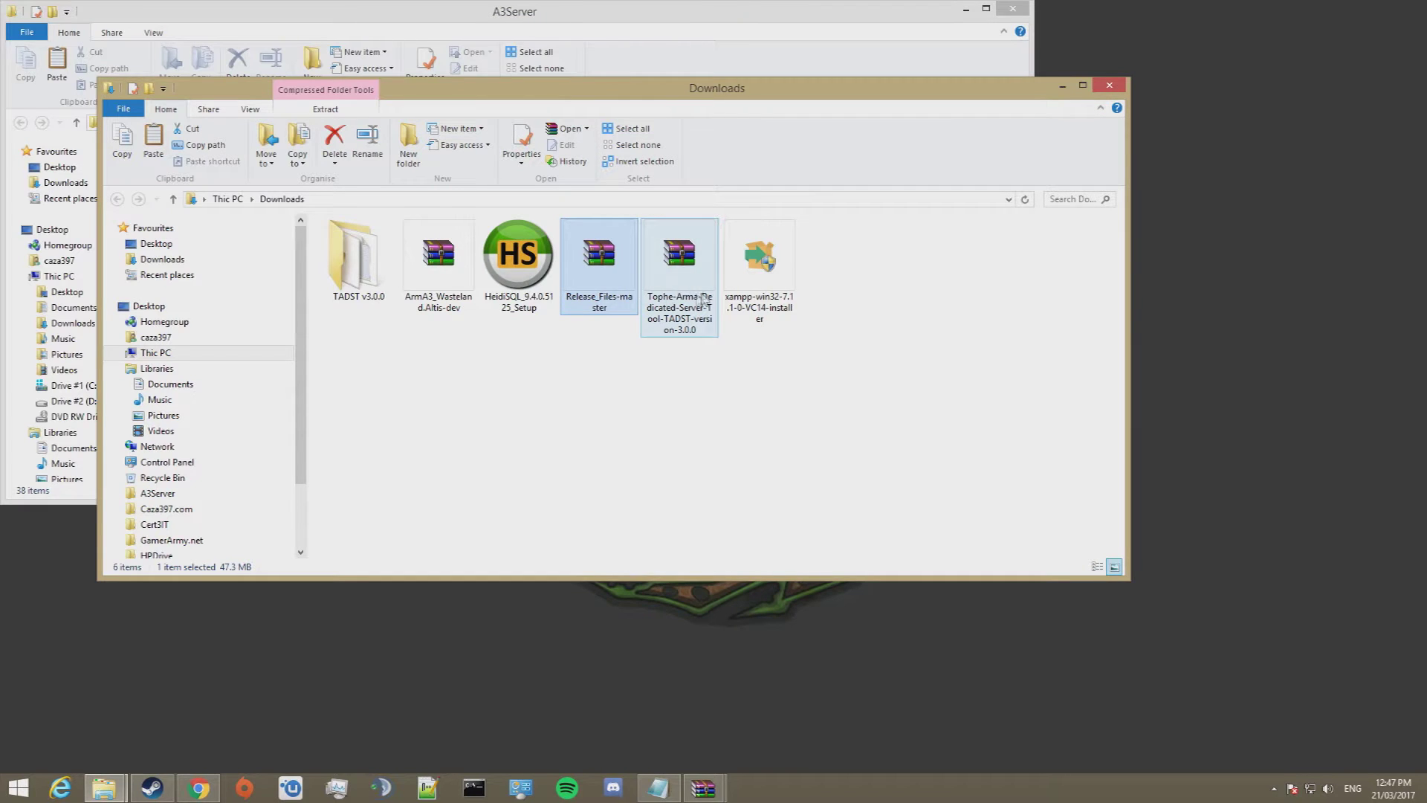
double_click(439, 256)
left_click(171, 275)
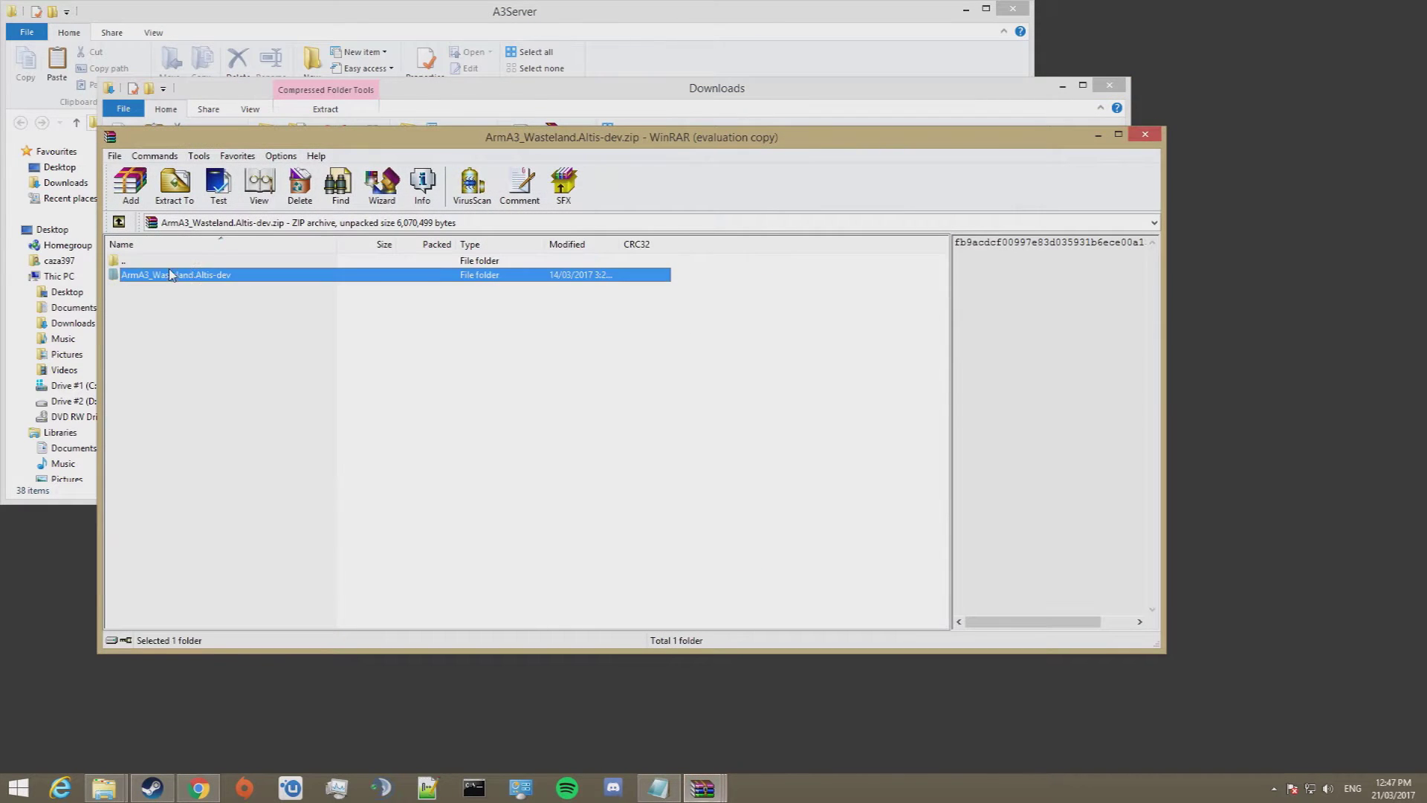
left_click(690, 401)
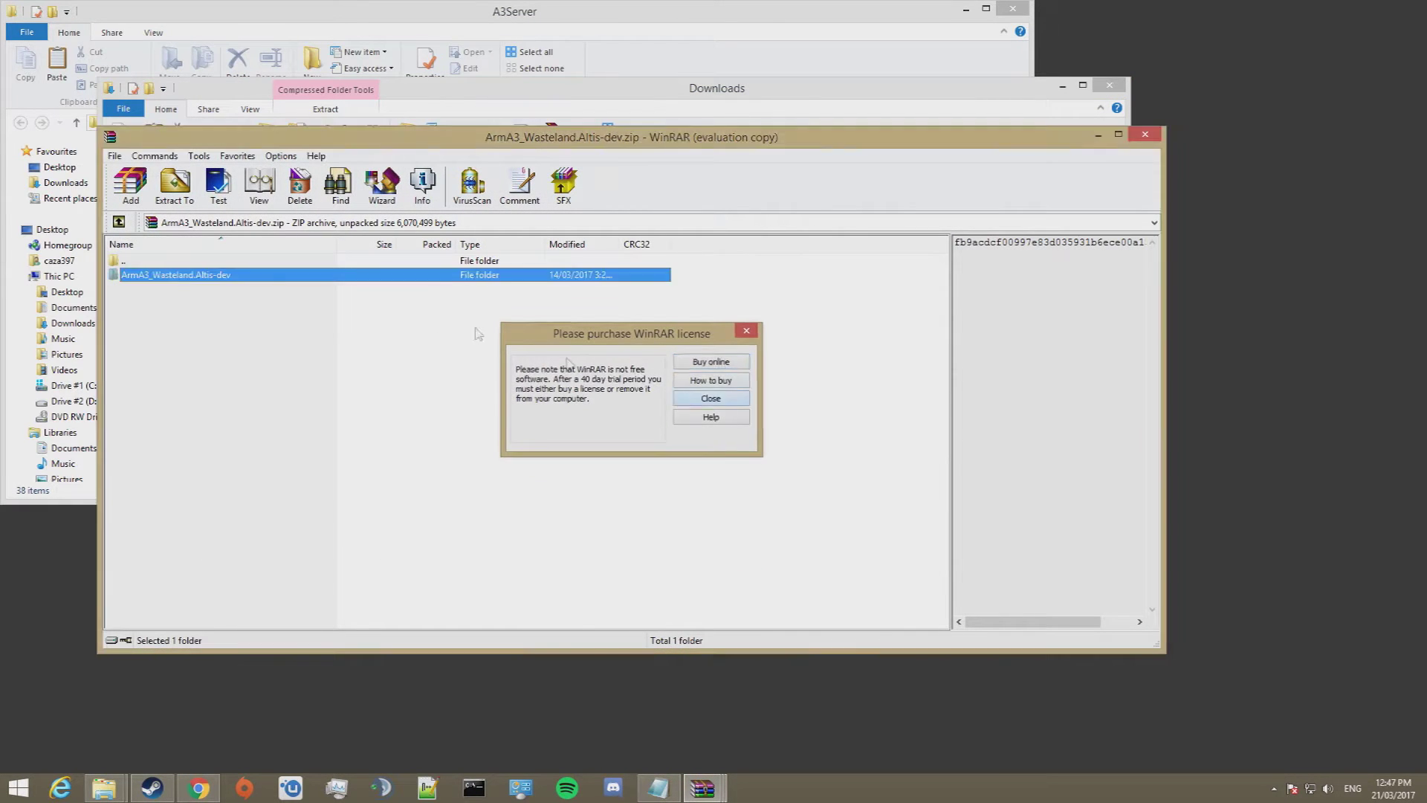
left_click_drag(260, 286, 625, 236)
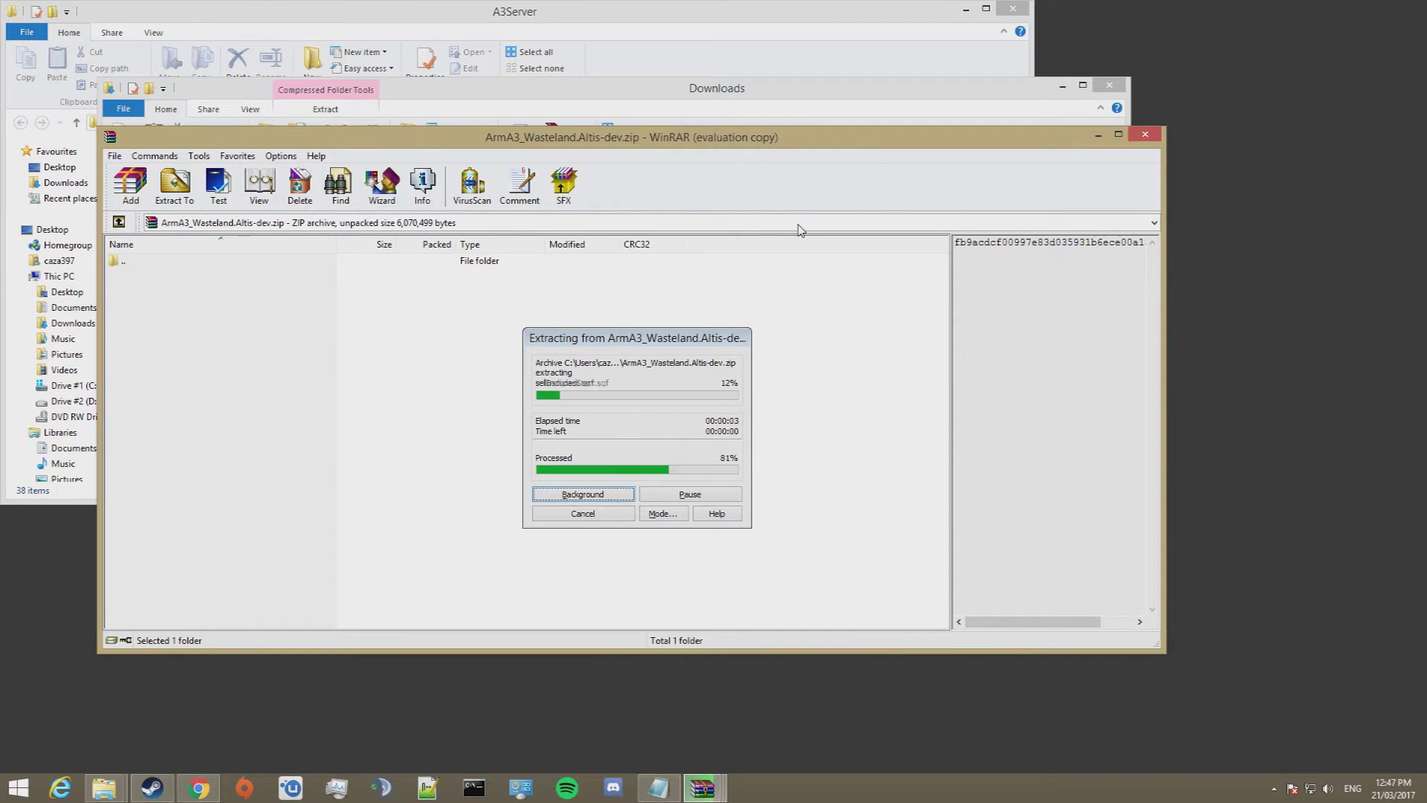
left_click(1099, 136)
left_click(1108, 87)
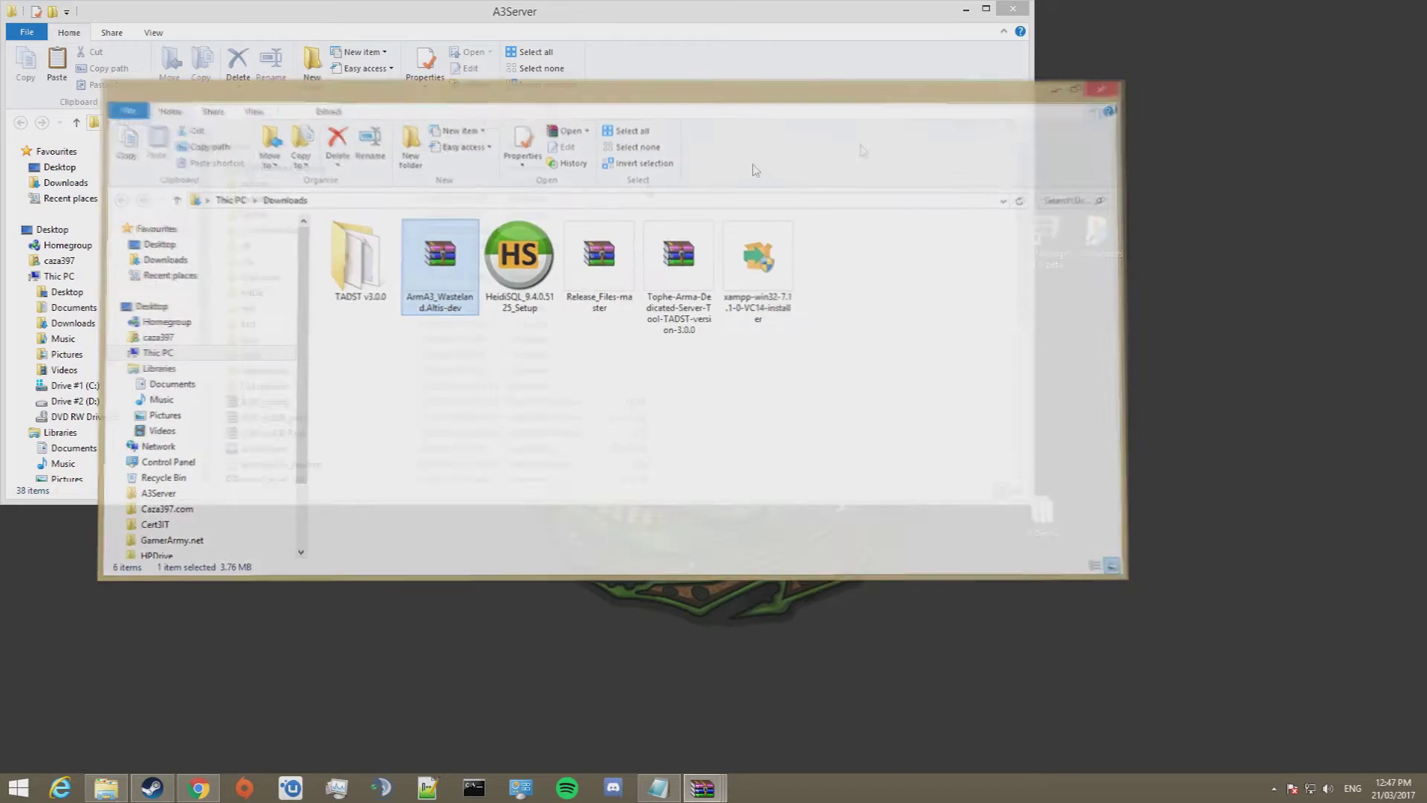
double_click(277, 372)
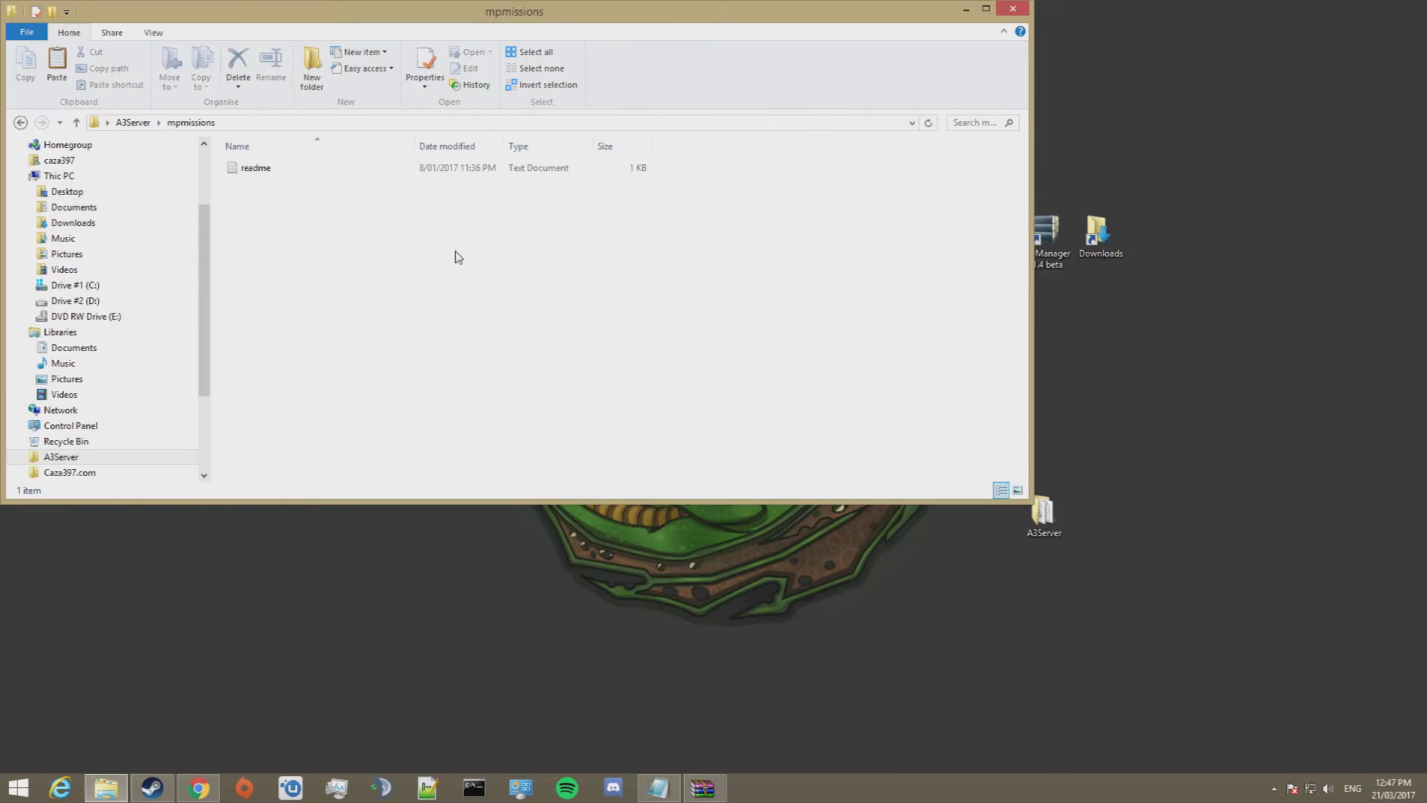
Refresh mpmissions to show ArmA3_Wasteland.Altis-dev and move the PBOManager shortcut into view
key("ctrl+v")
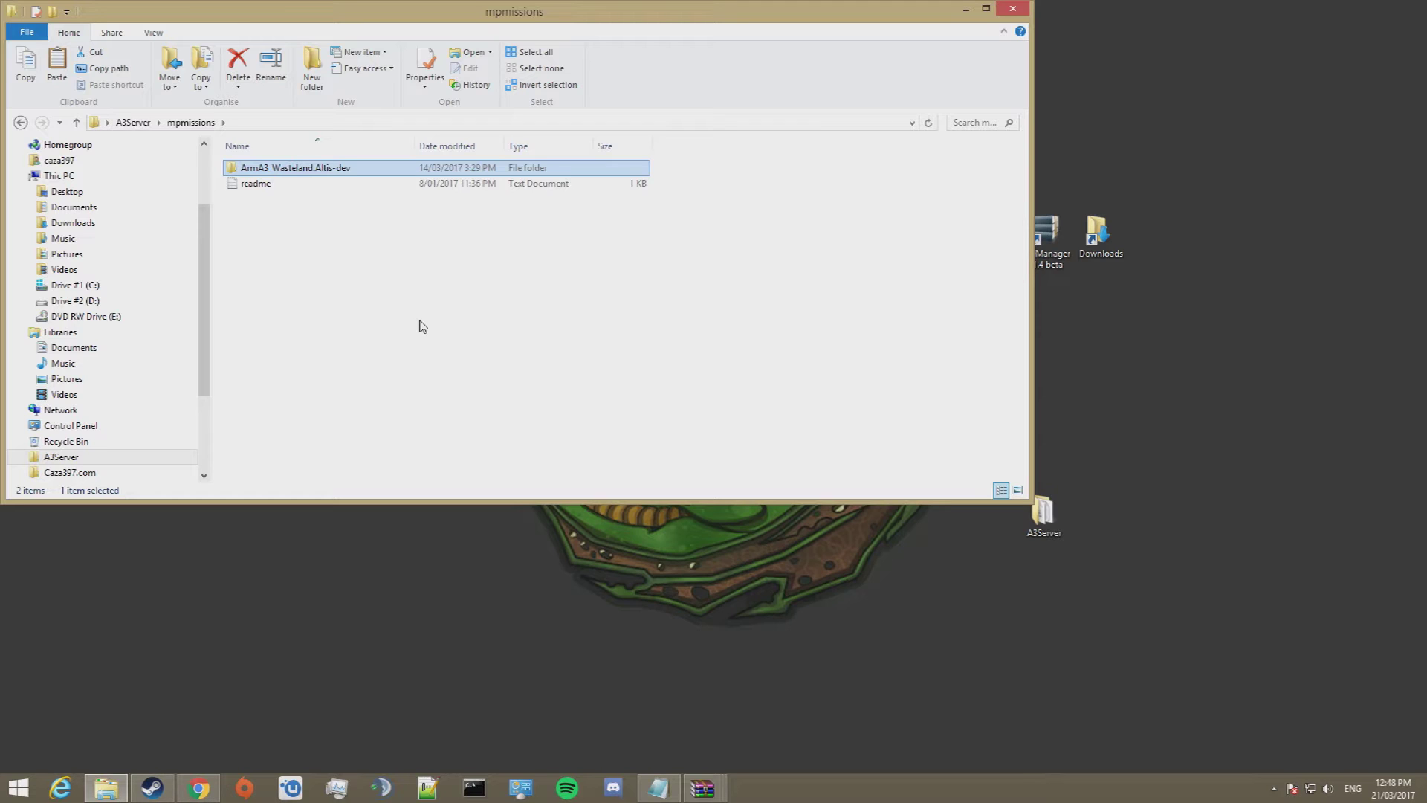
left_click_drag(1052, 234, 1222, 236)
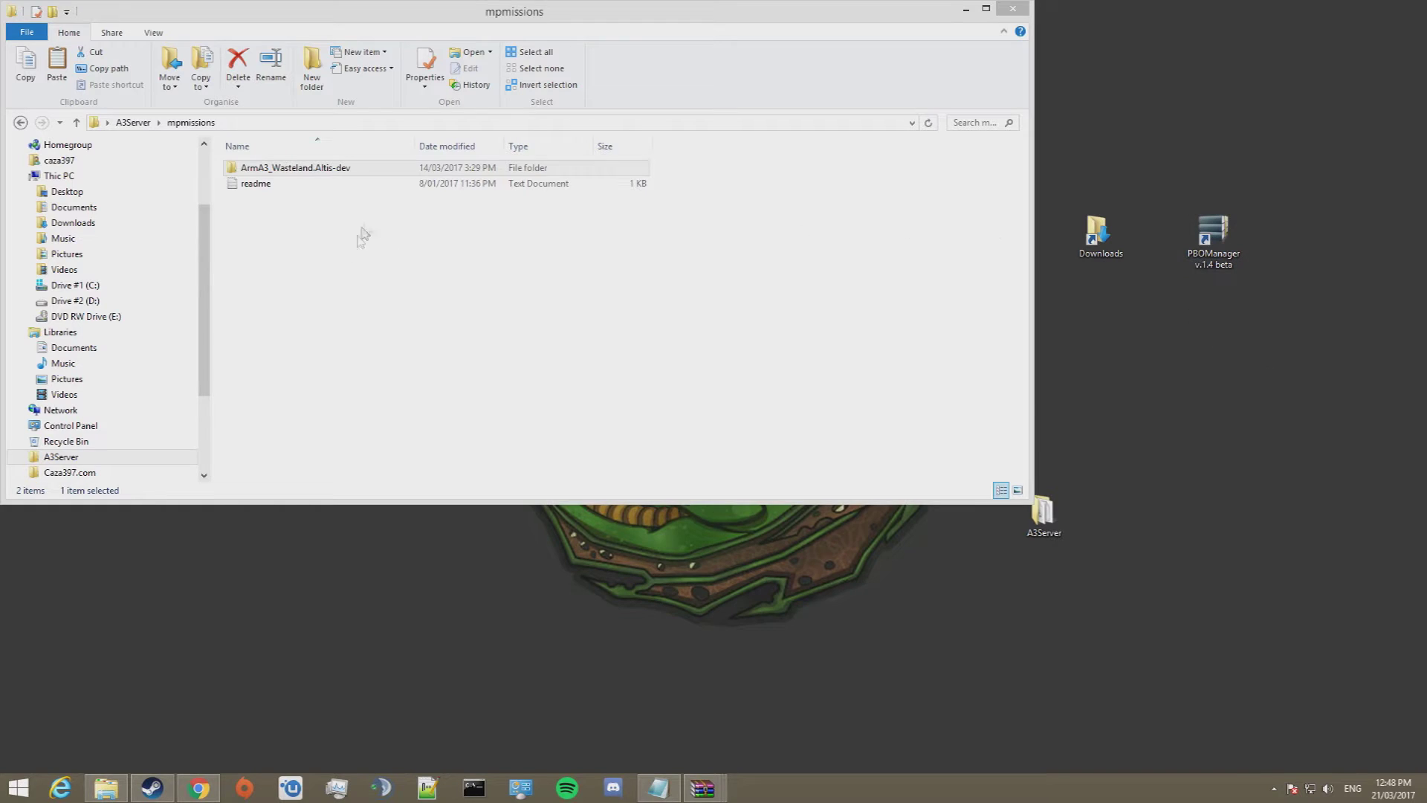
right_click(353, 262)
Create a new Bohemia Interactive PBO file in mpmissions
mouse_move(423, 441)
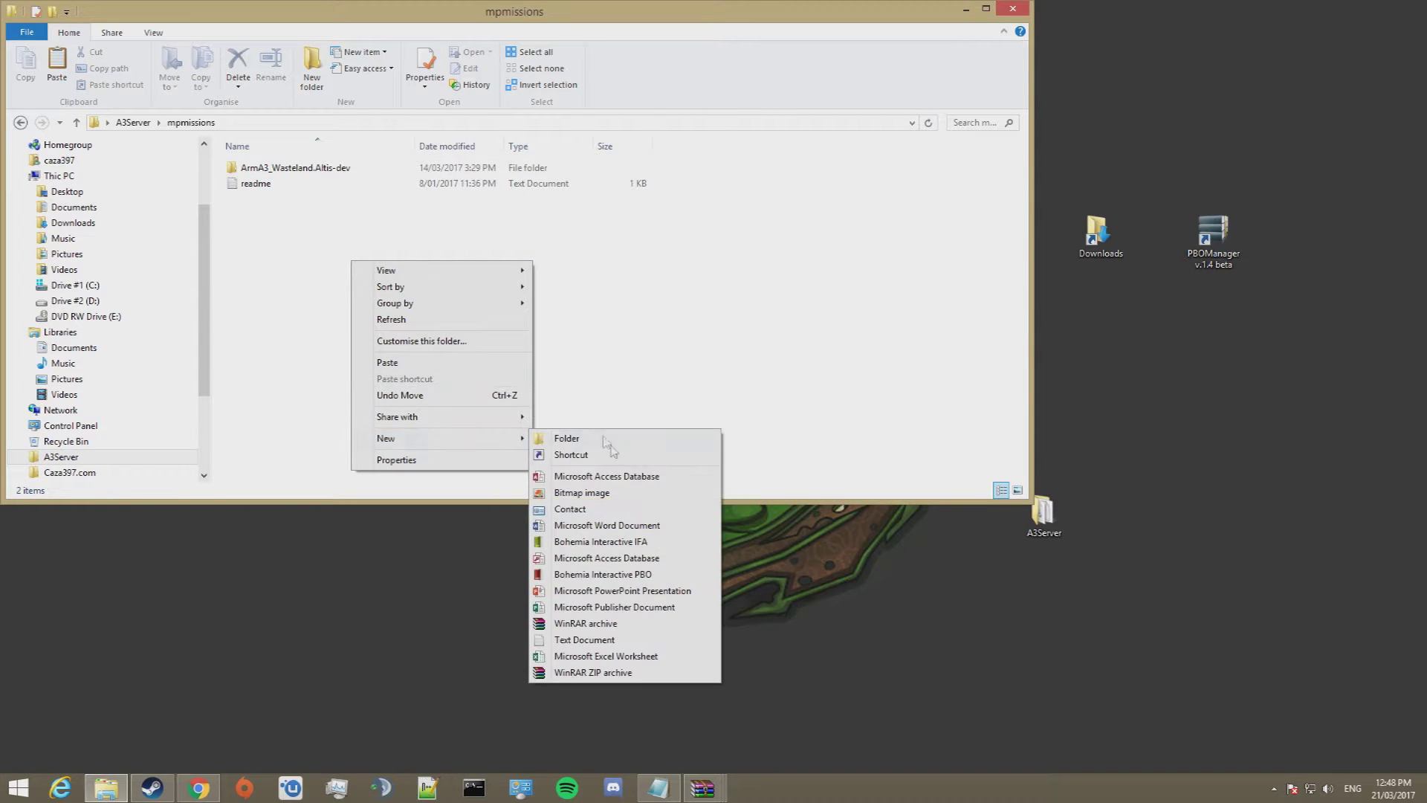
left_click(580, 575)
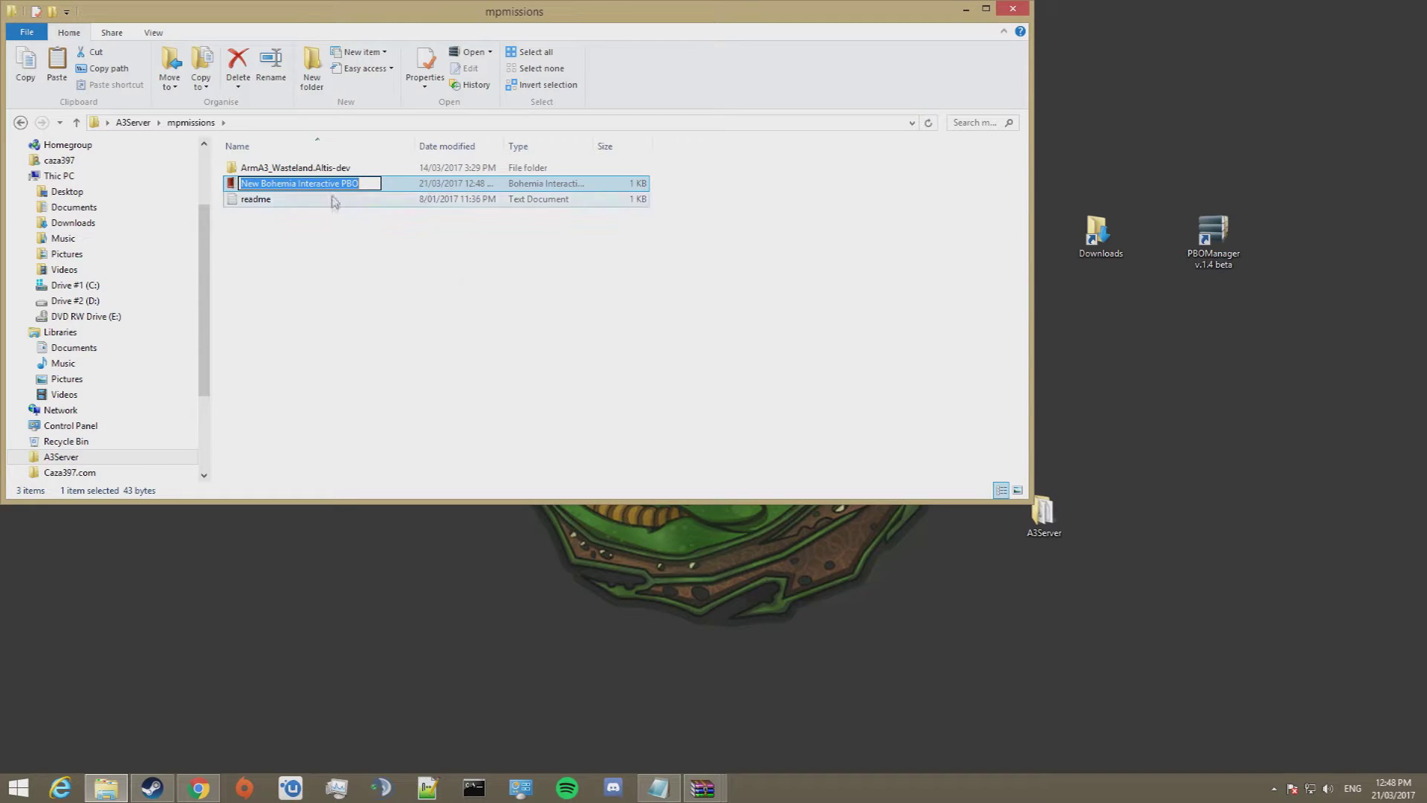
left_click(319, 223)
left_click(307, 188)
Name the new PBO ArmA3_Wasteland.Altis, copied from the mission folder name minus -dev
left_click(318, 171)
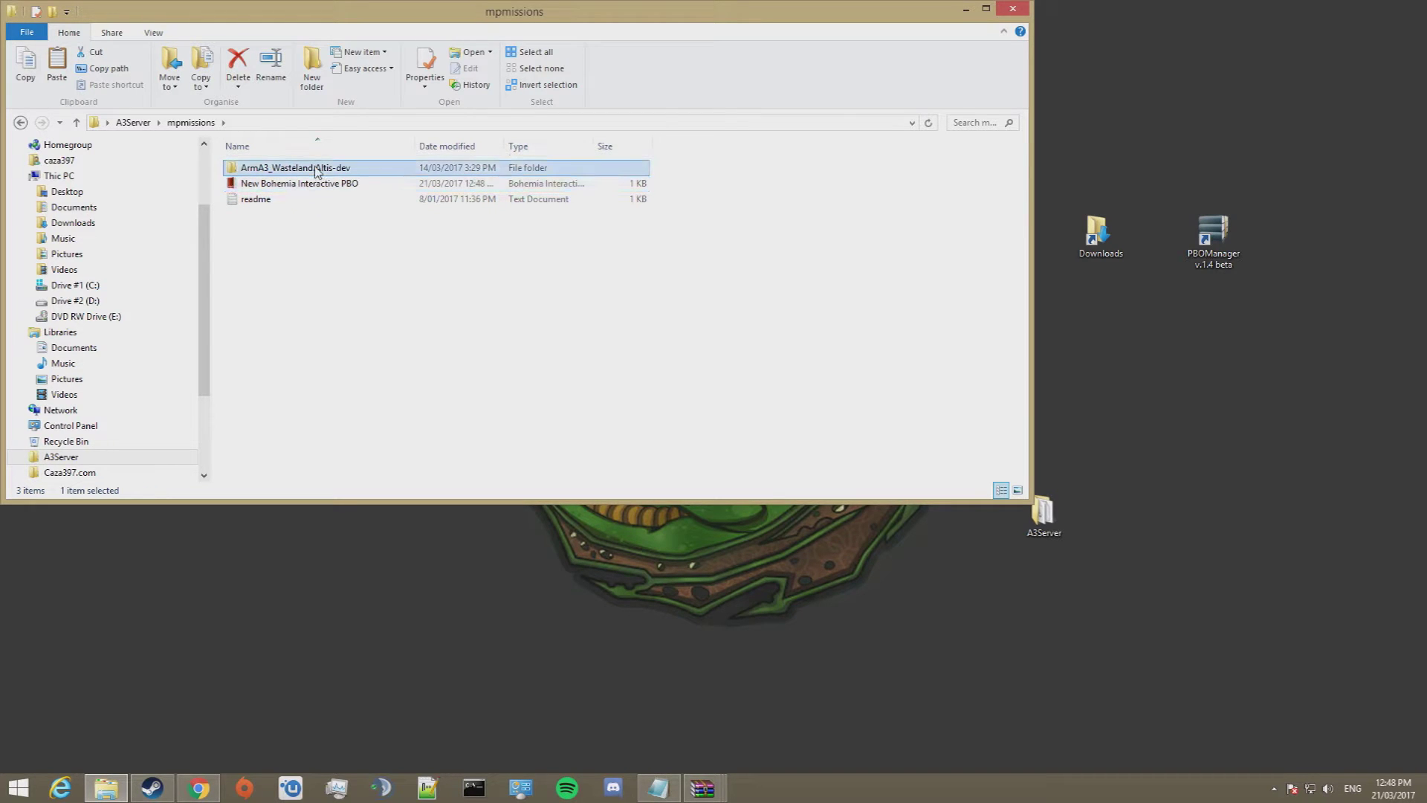
left_click(324, 169)
left_click(336, 168)
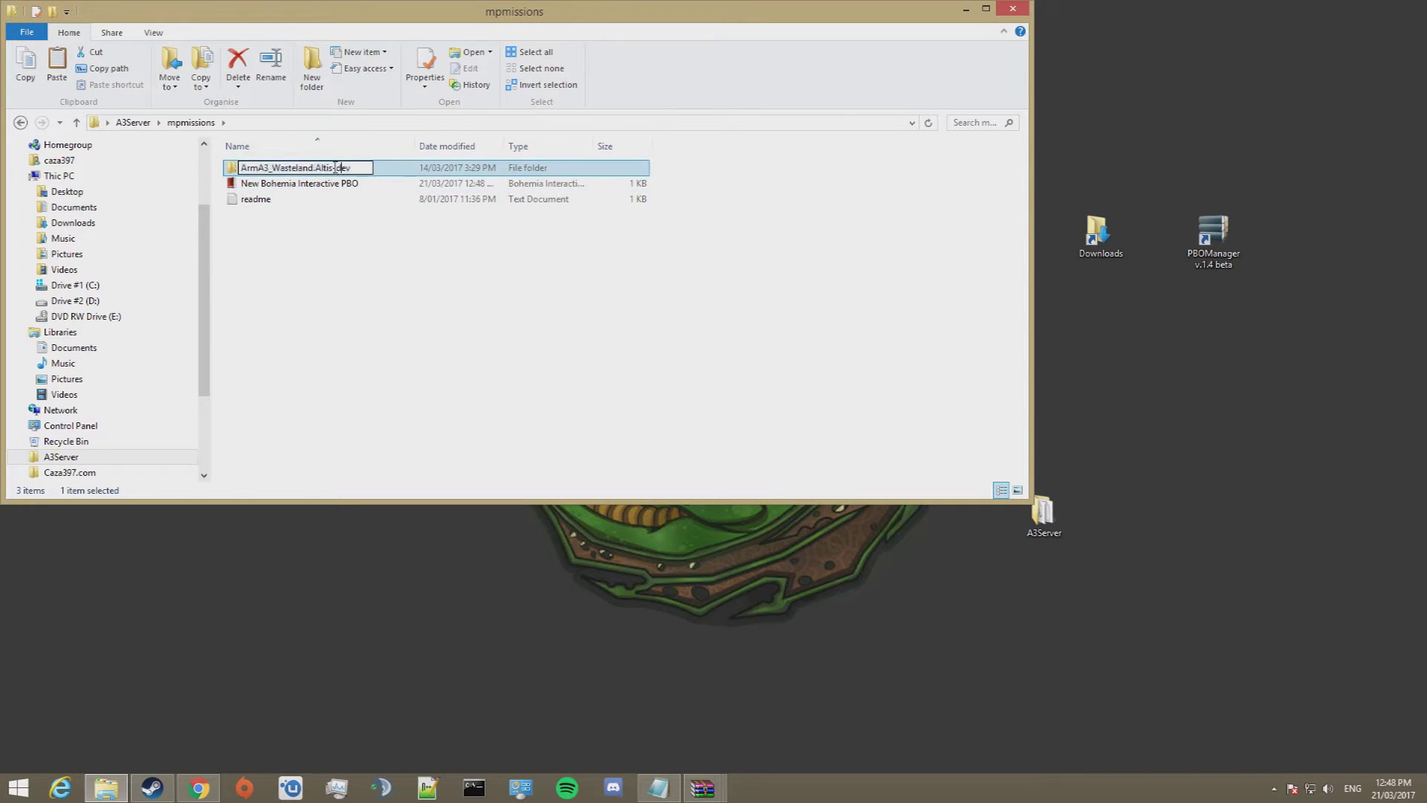
left_click_drag(334, 168, 239, 168)
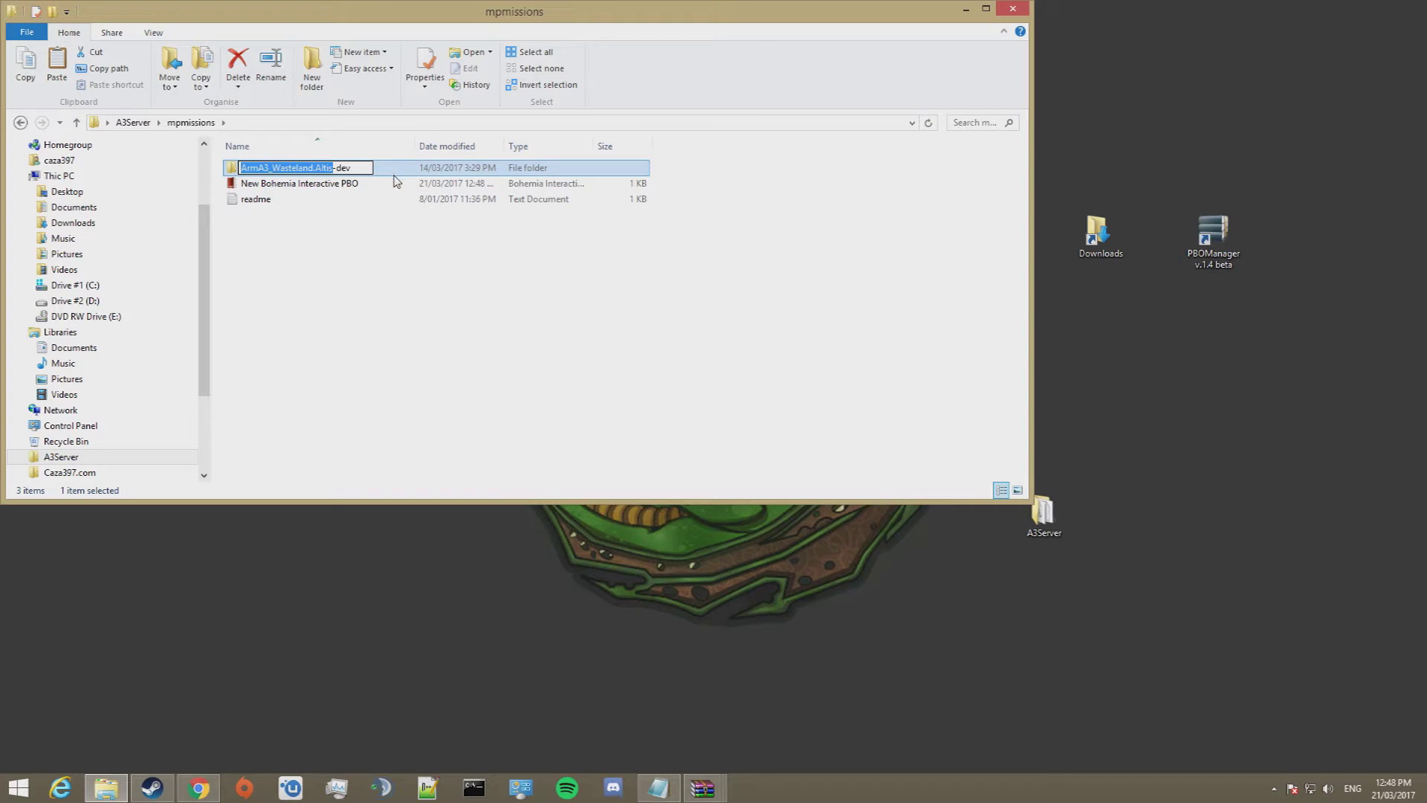
key("ctrl+c")
left_click(322, 186)
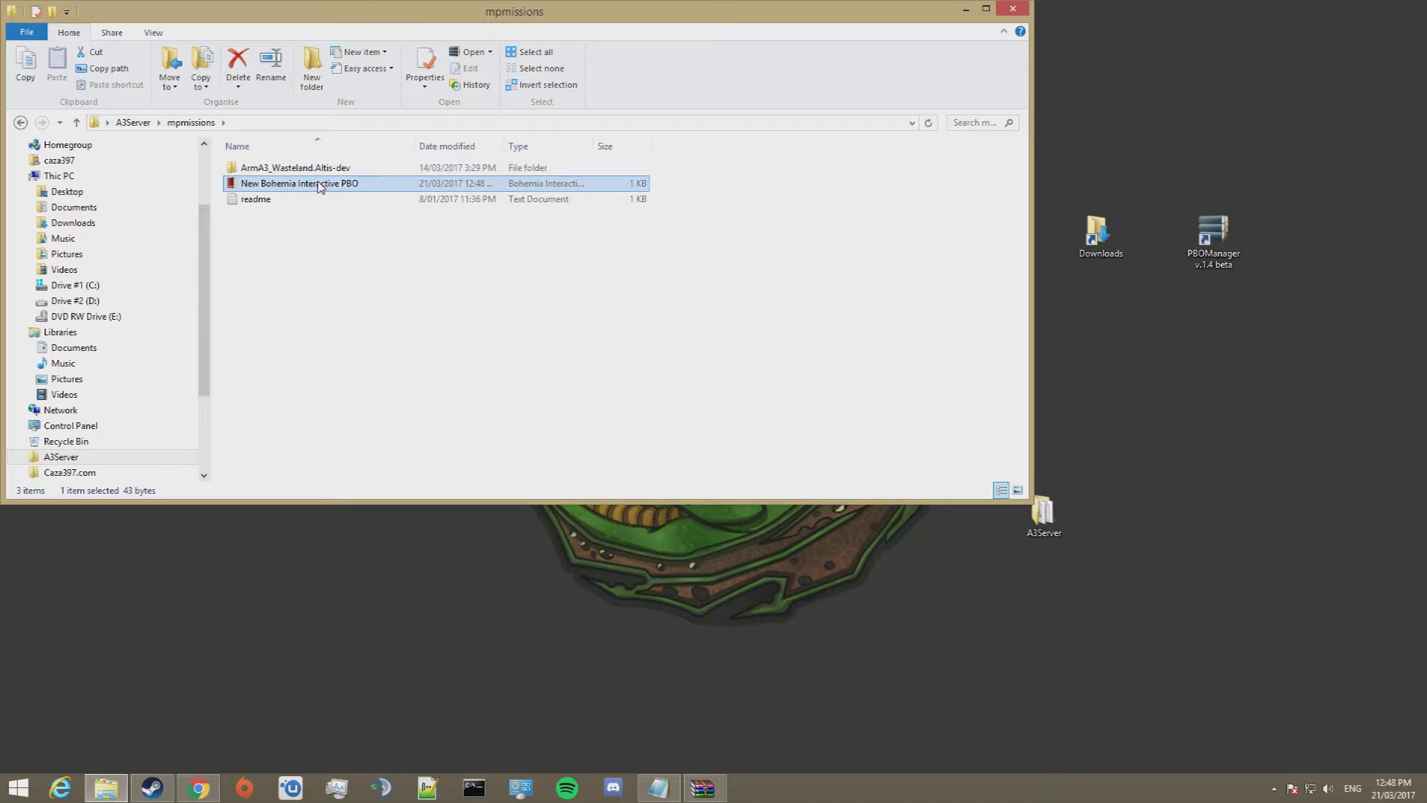
left_click(320, 184)
key("ctrl+v")
left_click(325, 261)
double_click(298, 167)
Paste all 22 Altis-dev mission files into ArmA3_Wasteland.Altis.pbo using PBO Manager
scroll(845, 375, "down", 1)
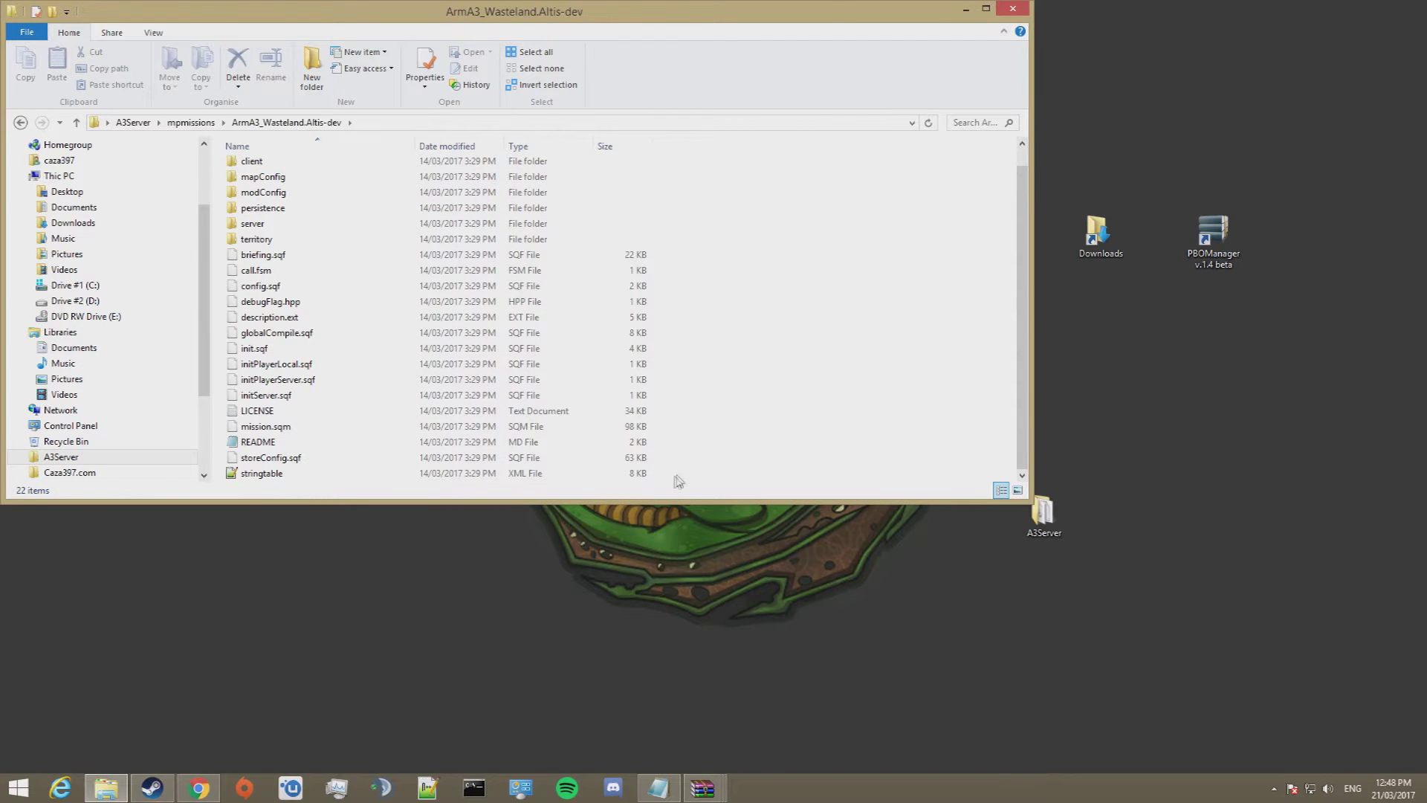
left_click_drag(679, 482, 433, 184)
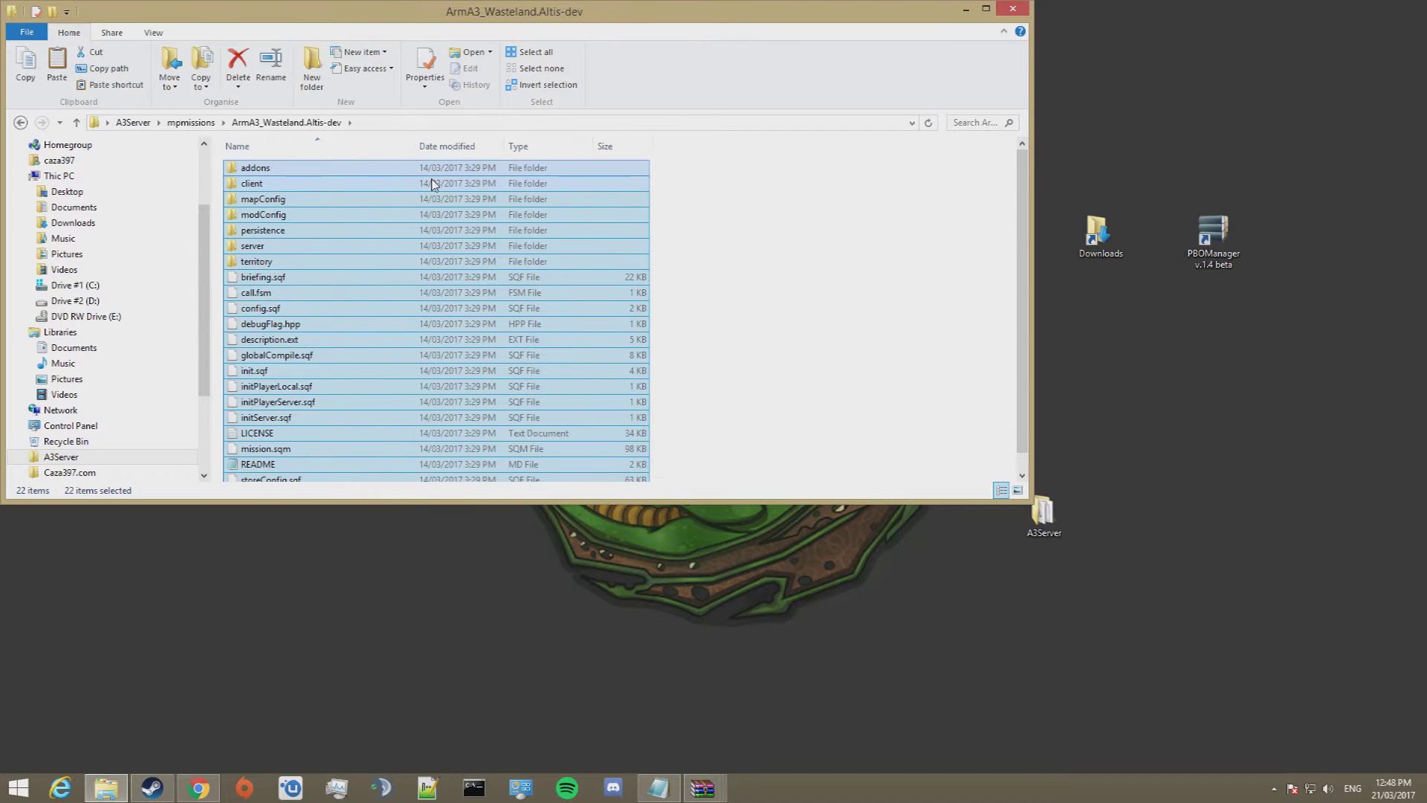
left_click(20, 122)
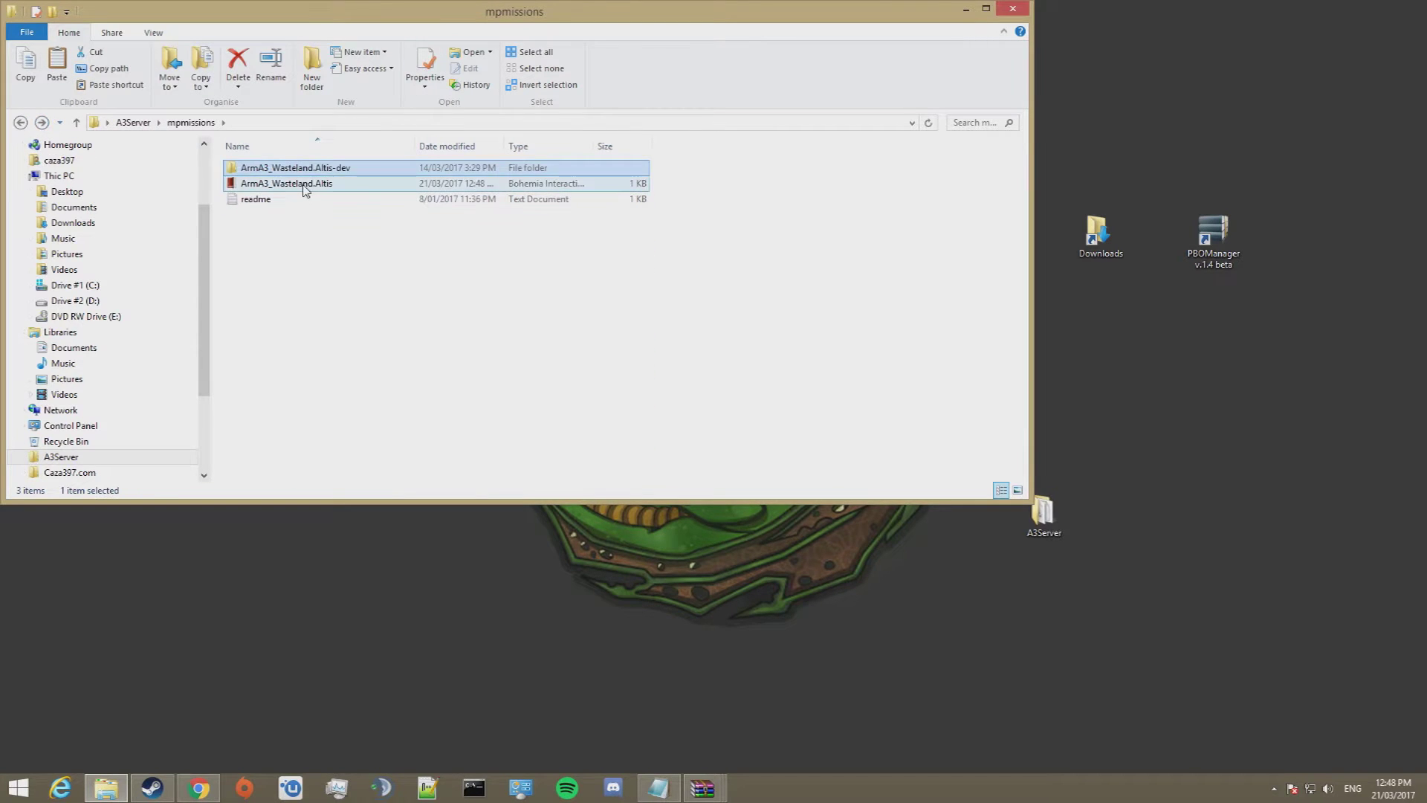
double_click(305, 184)
left_click(760, 418)
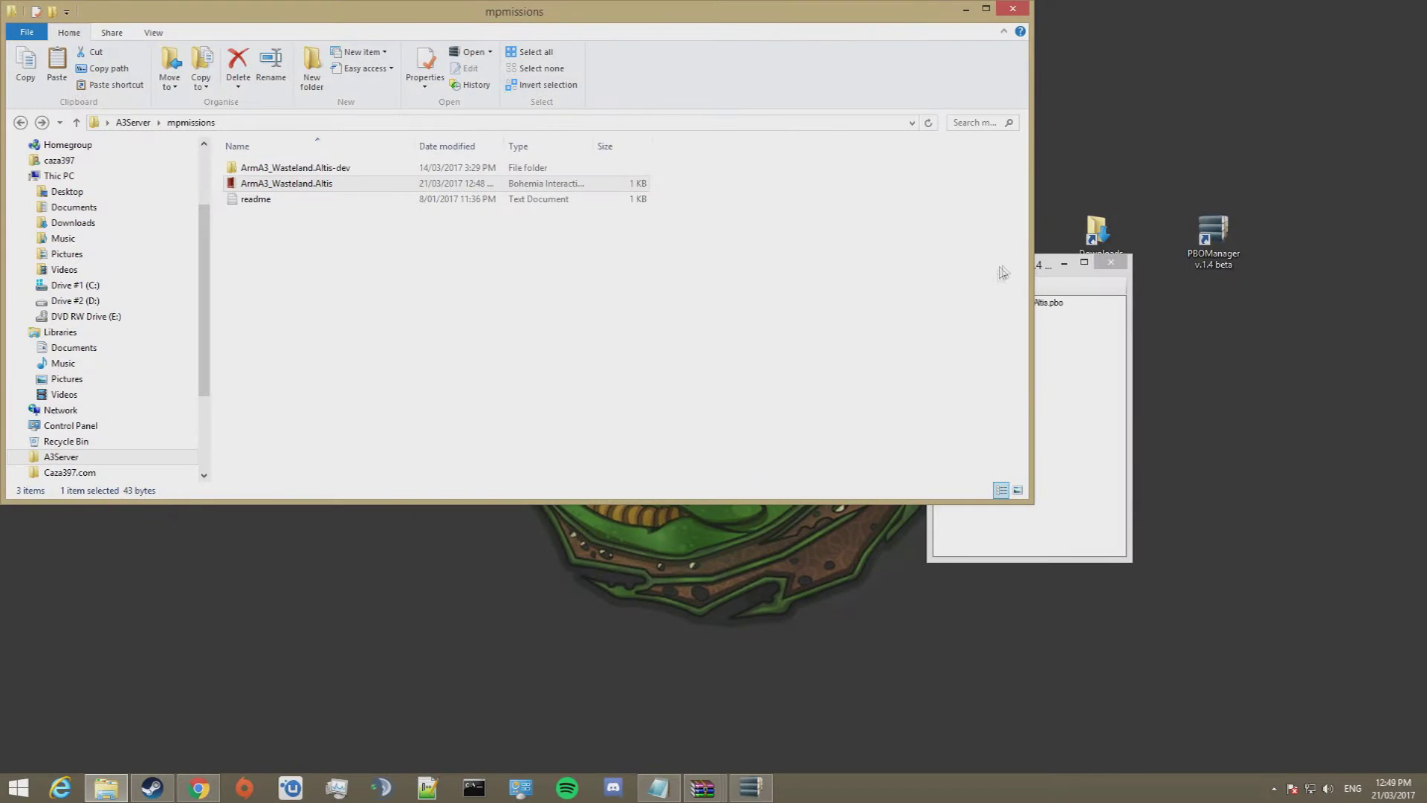
right_click(497, 278)
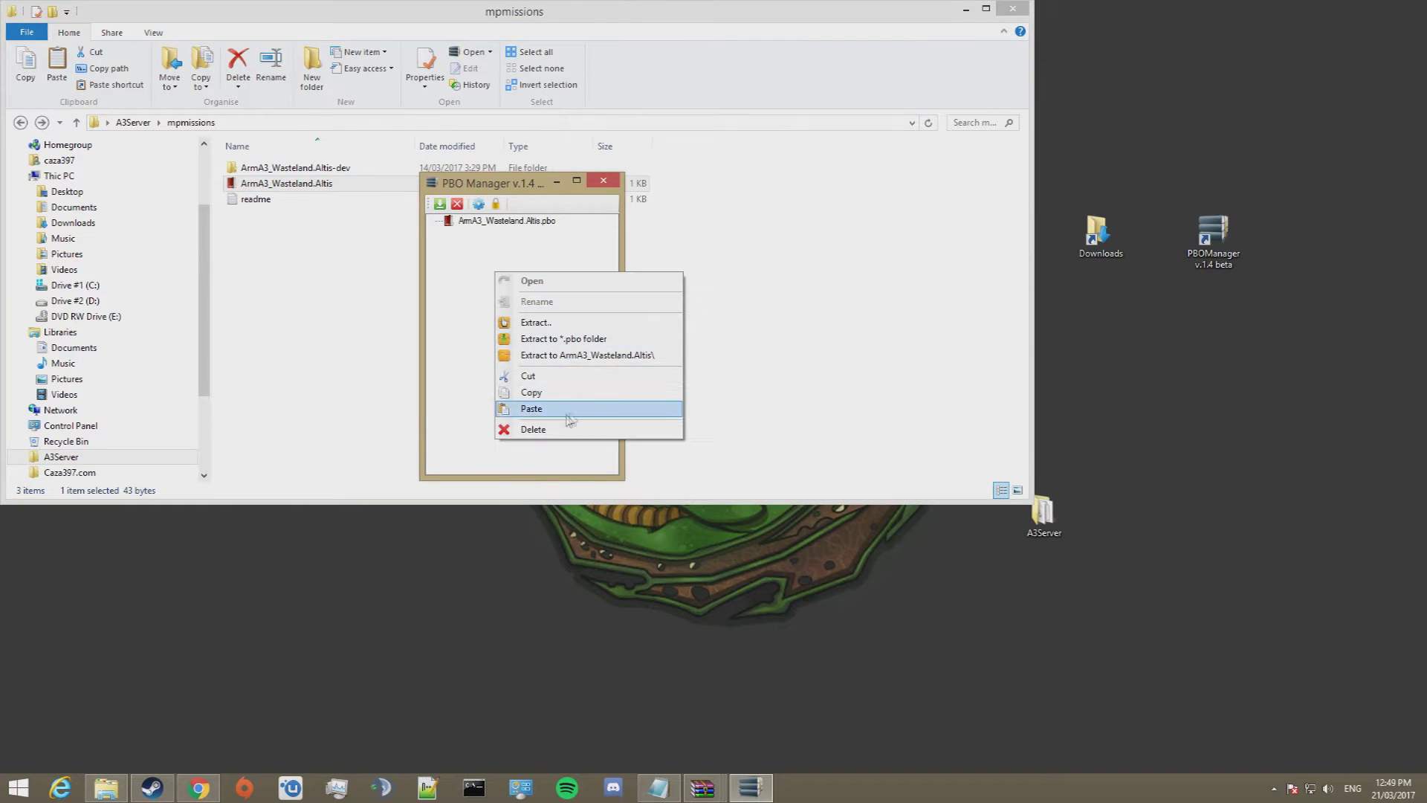
left_click(554, 408)
key("Return")
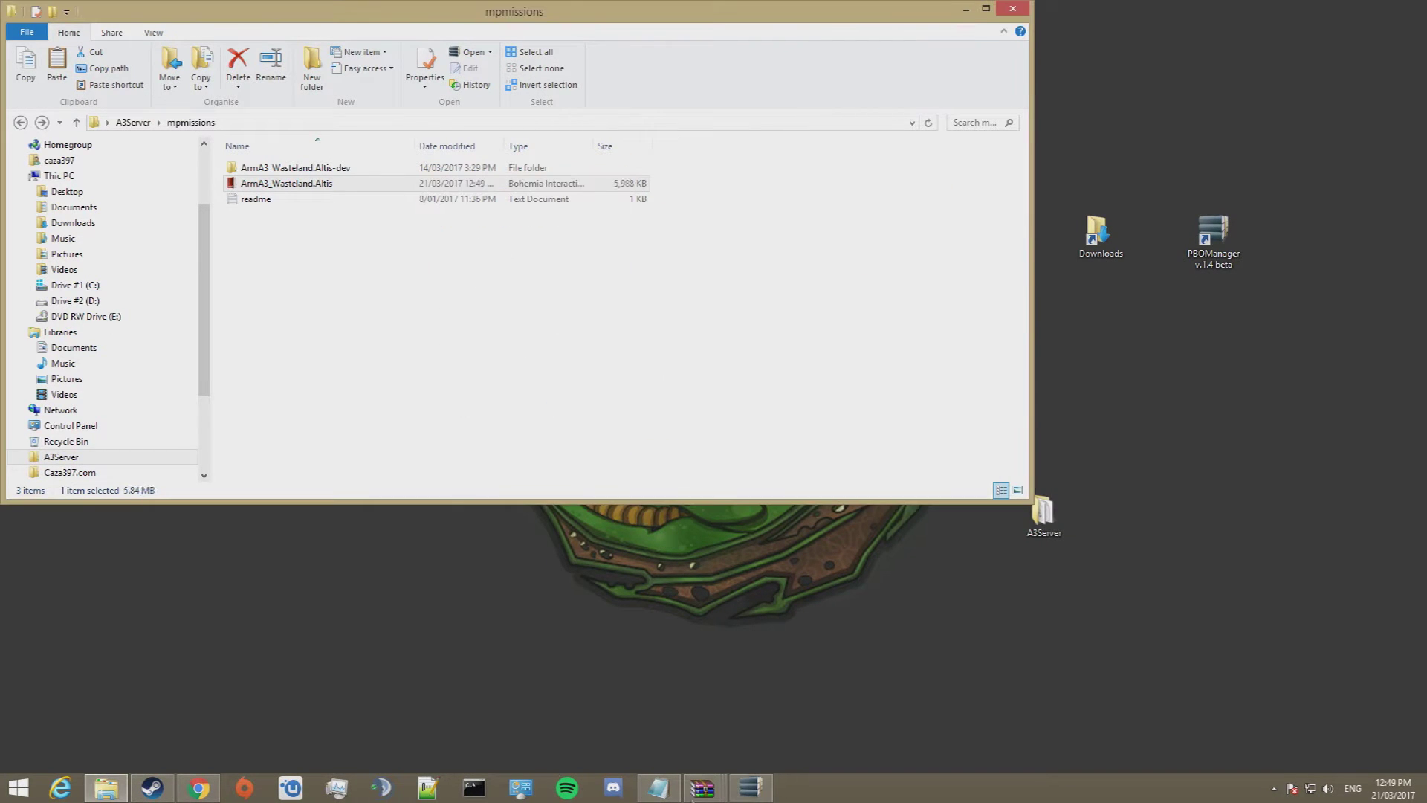
left_click(435, 221)
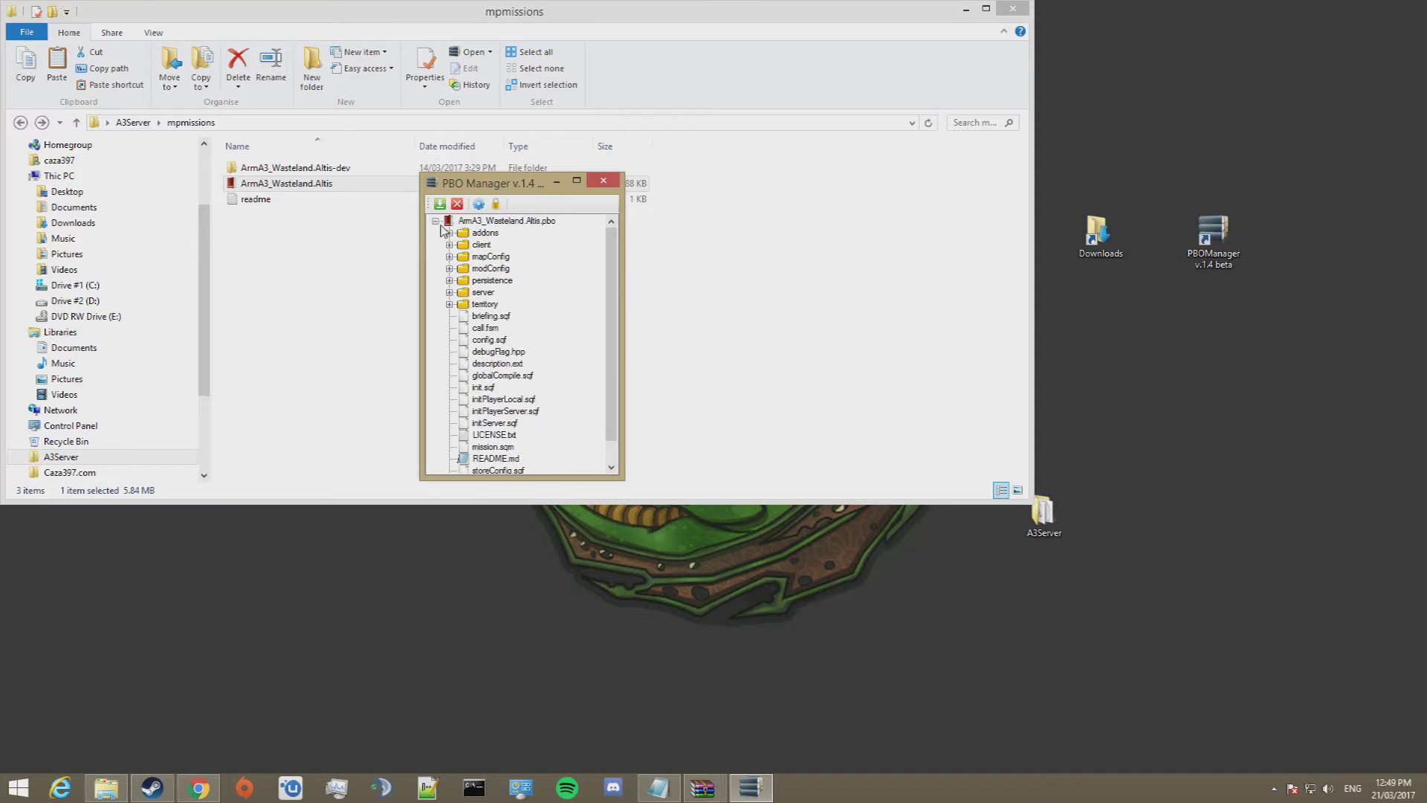
Delete the leftover ArmA3_Wasteland.Altis-dev folder from mpmissions
left_click(602, 181)
left_click(277, 169)
key("Delete")
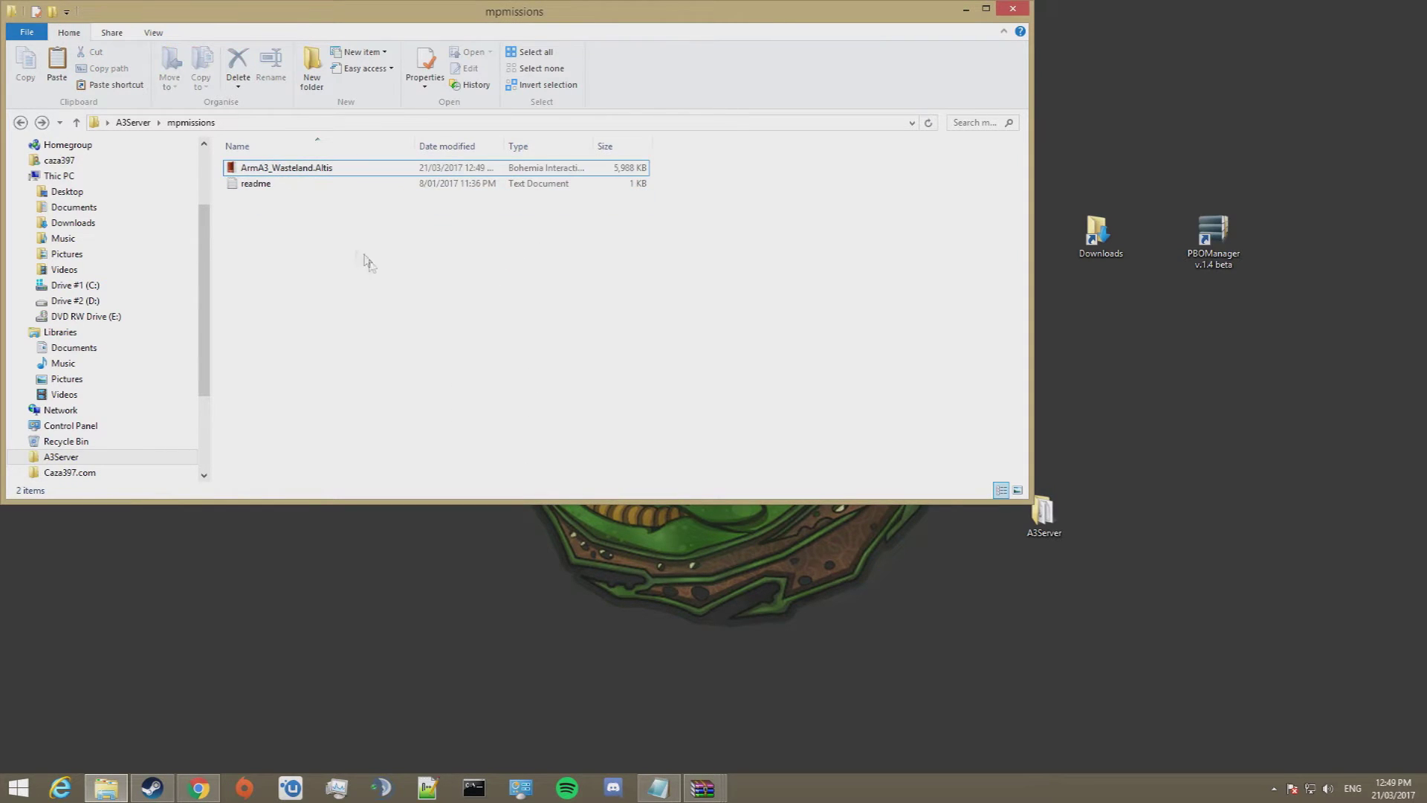
Copy all nine items from the A3W_extDB_pack zip archive
left_click(20, 122)
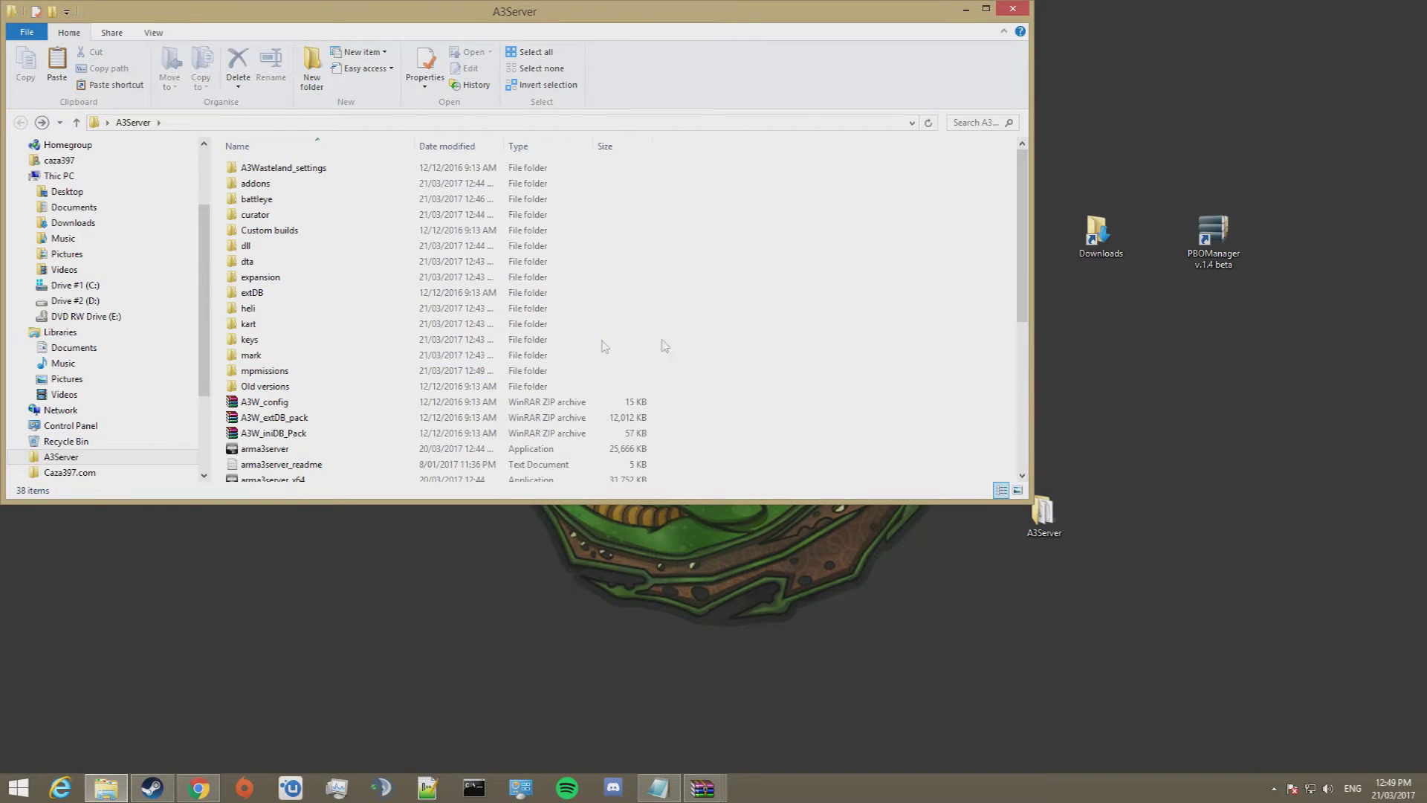
scroll(290, 387, "down", 4)
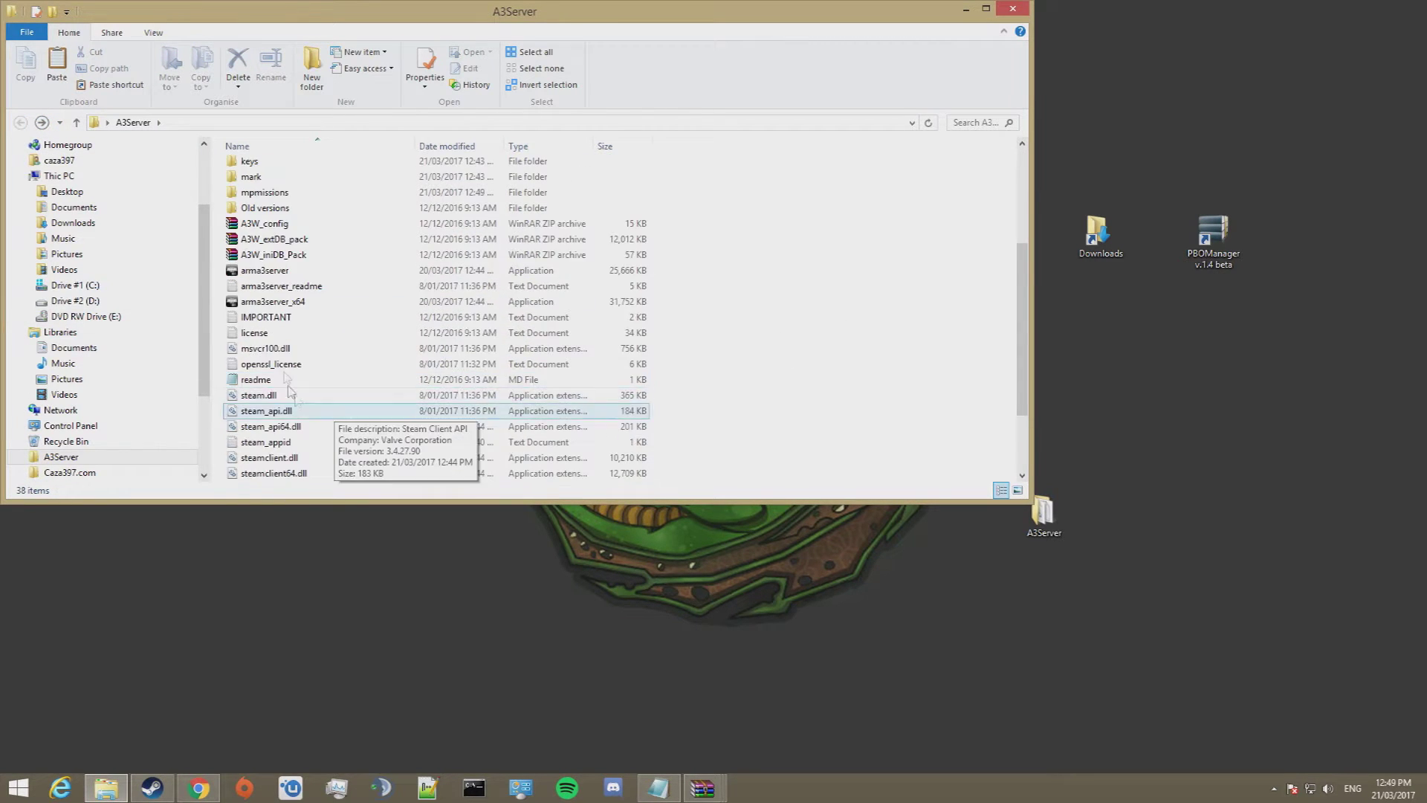
double_click(275, 239)
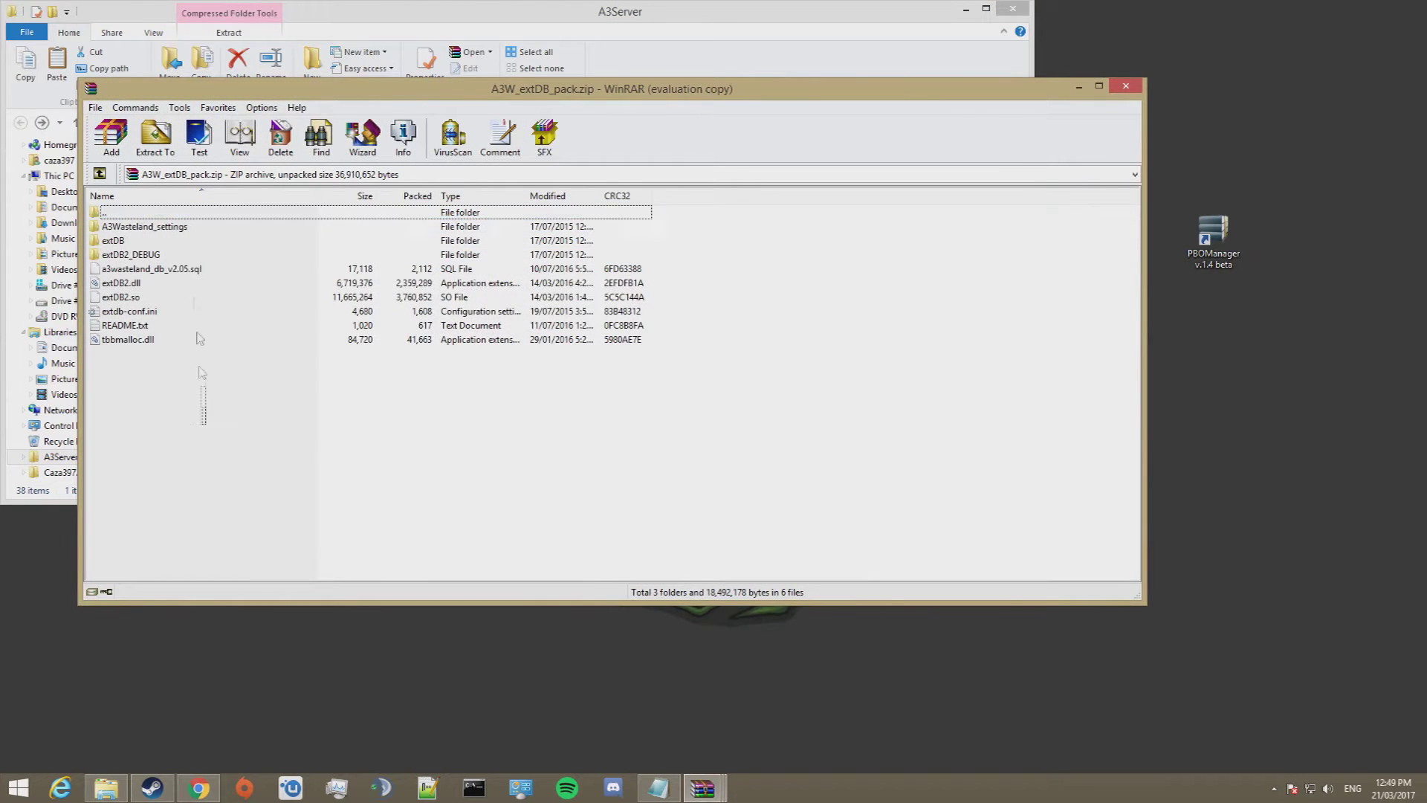
left_click_drag(200, 338, 201, 216)
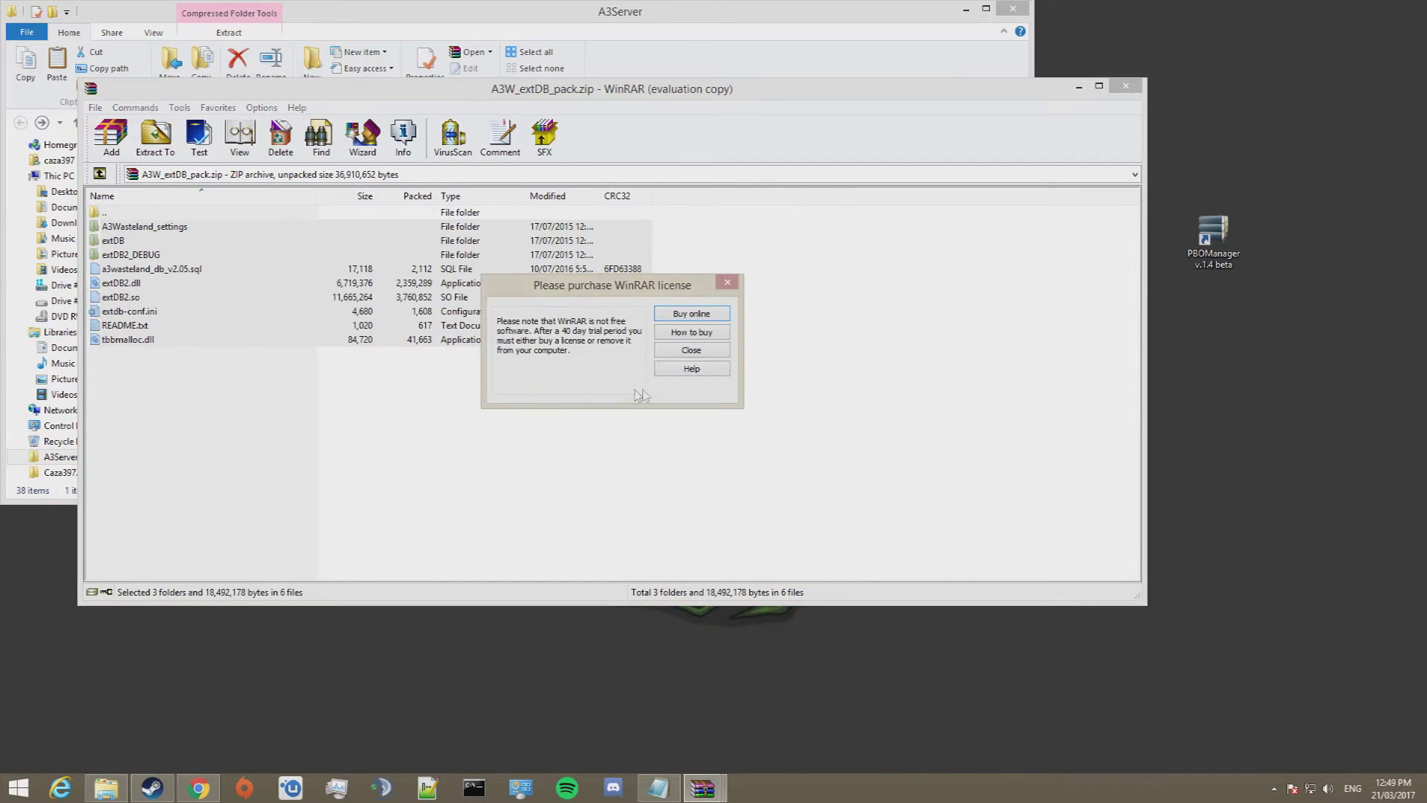
left_click(691, 350)
left_click_drag(312, 413, 721, 440)
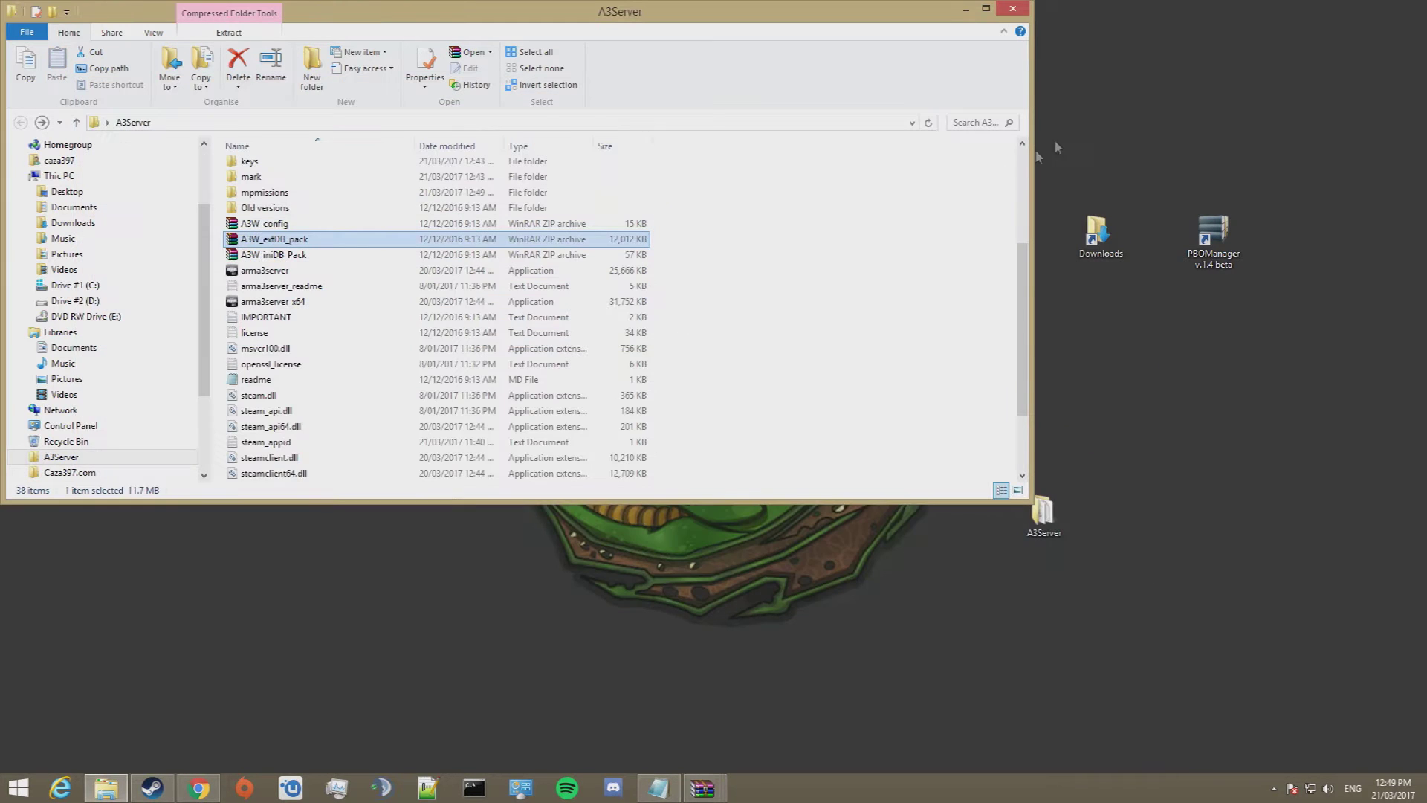
double_click(335, 239)
left_click_drag(245, 453, 61, 457)
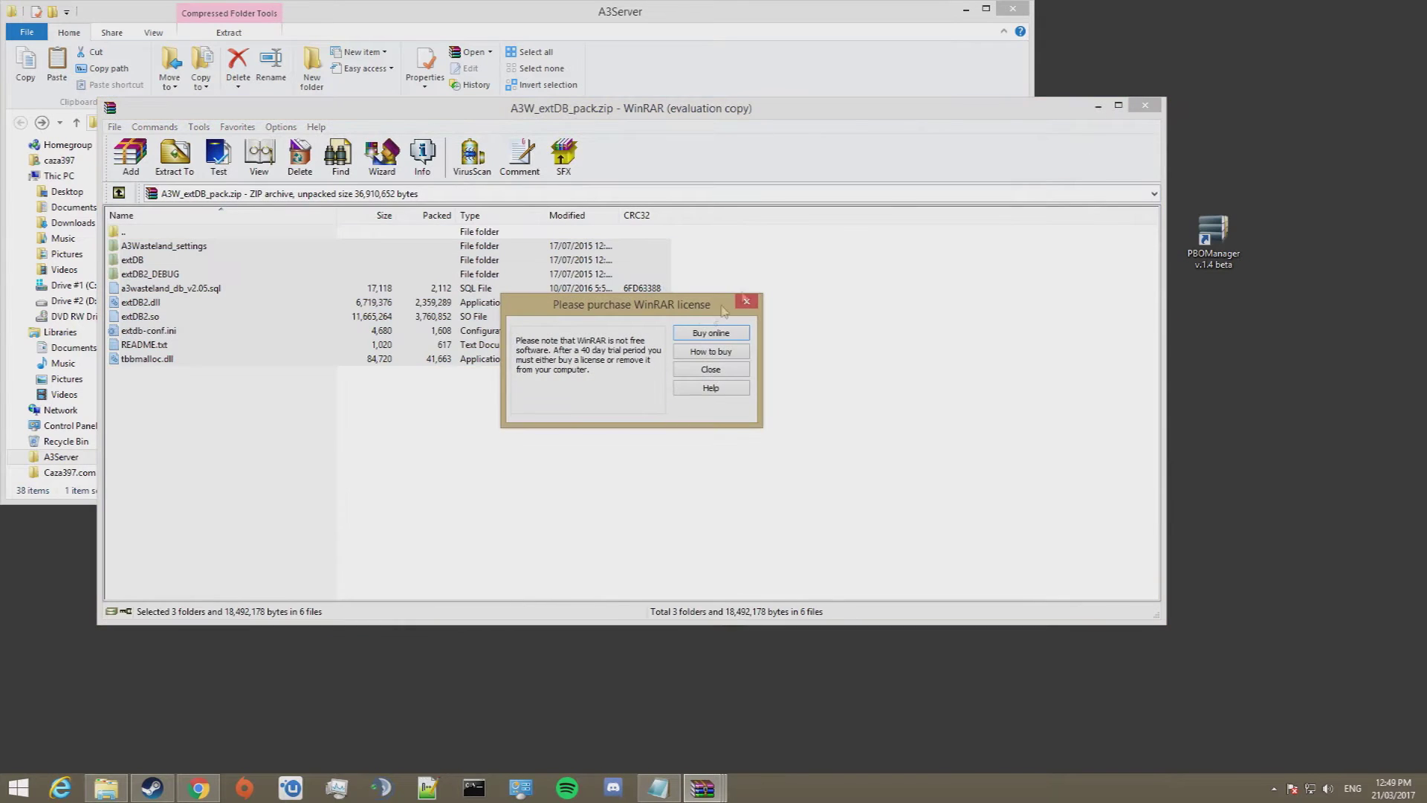
left_click(710, 369)
left_click(1144, 105)
Paste them into A3Server, replacing existing files, for 45 items in all
right_click(845, 295)
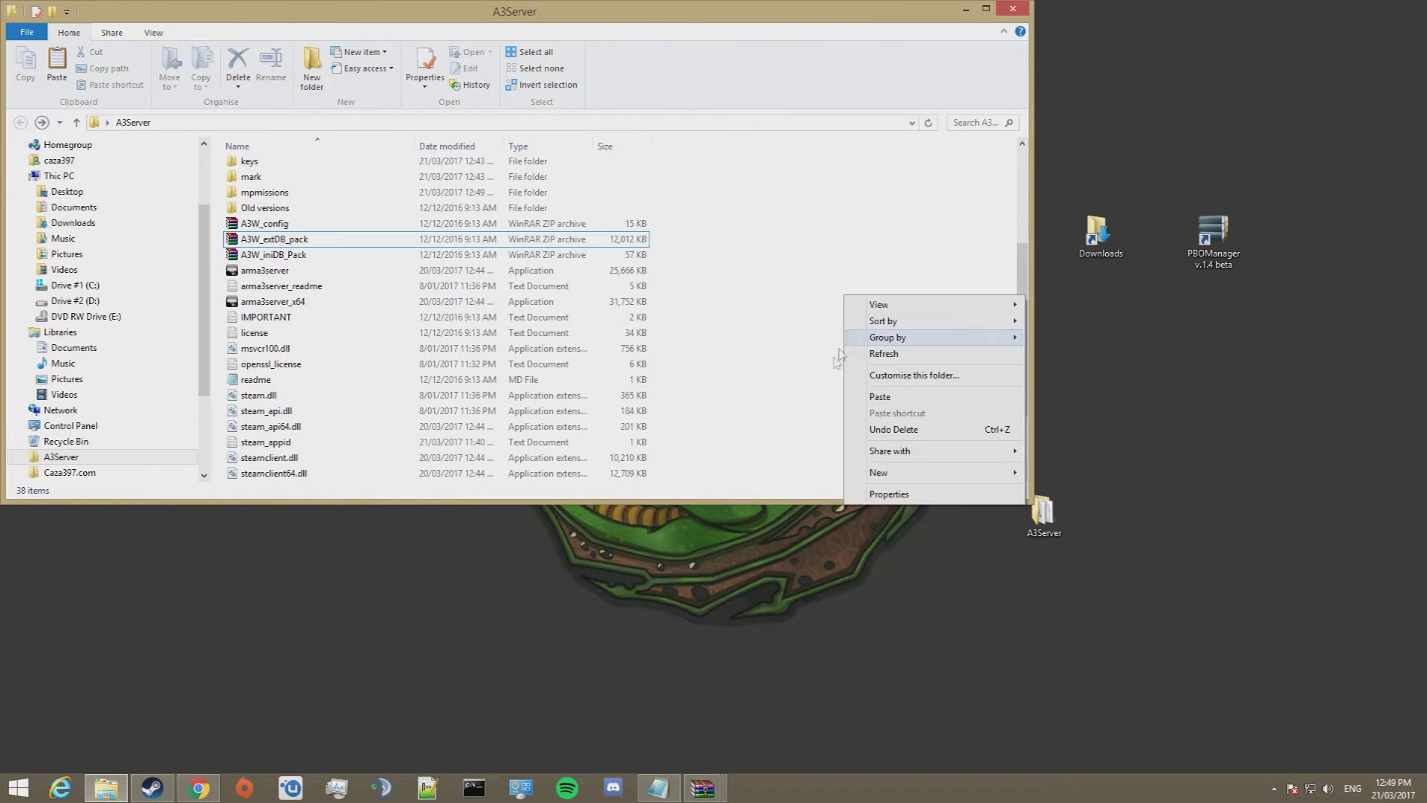
left_click(896, 396)
left_click(725, 276)
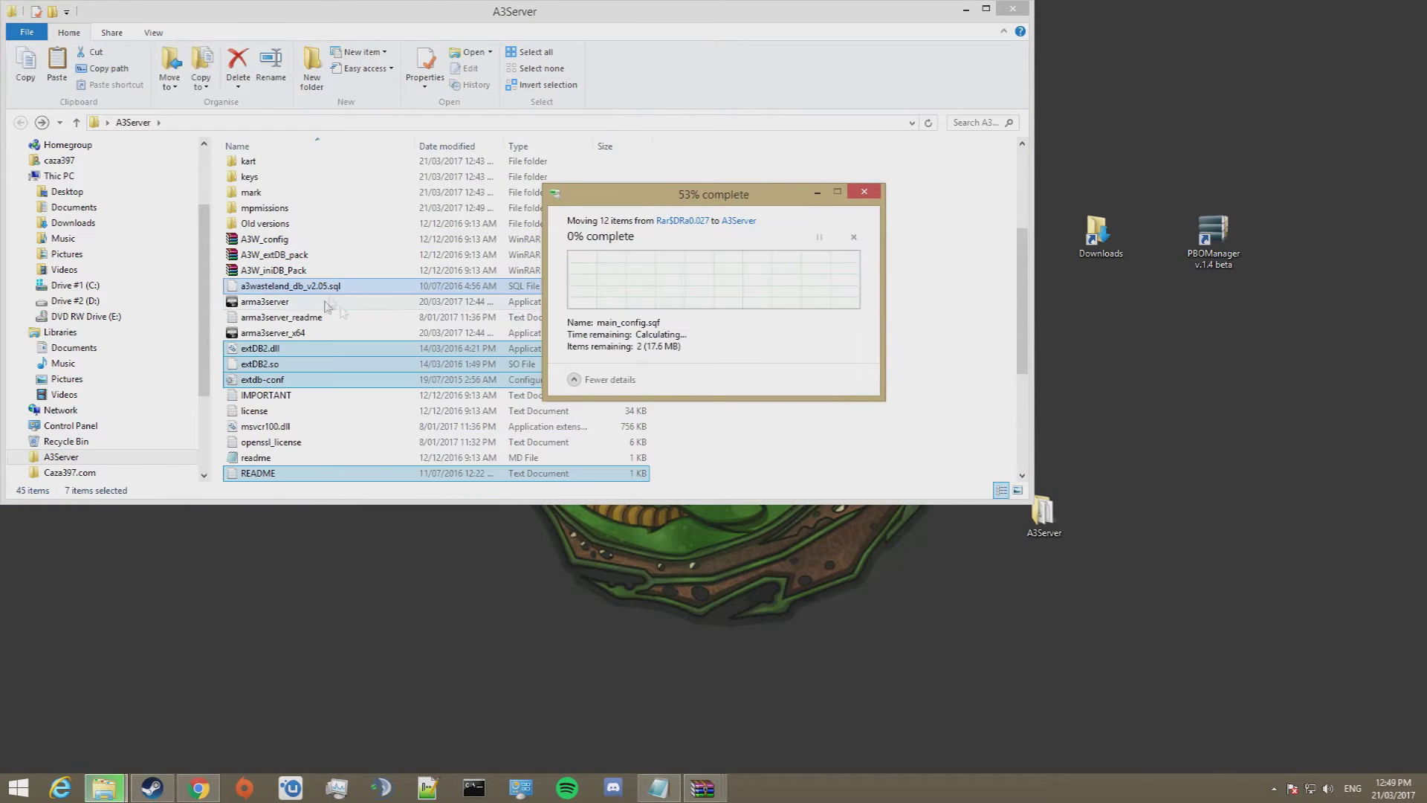
scroll(813, 331, "down", 1)
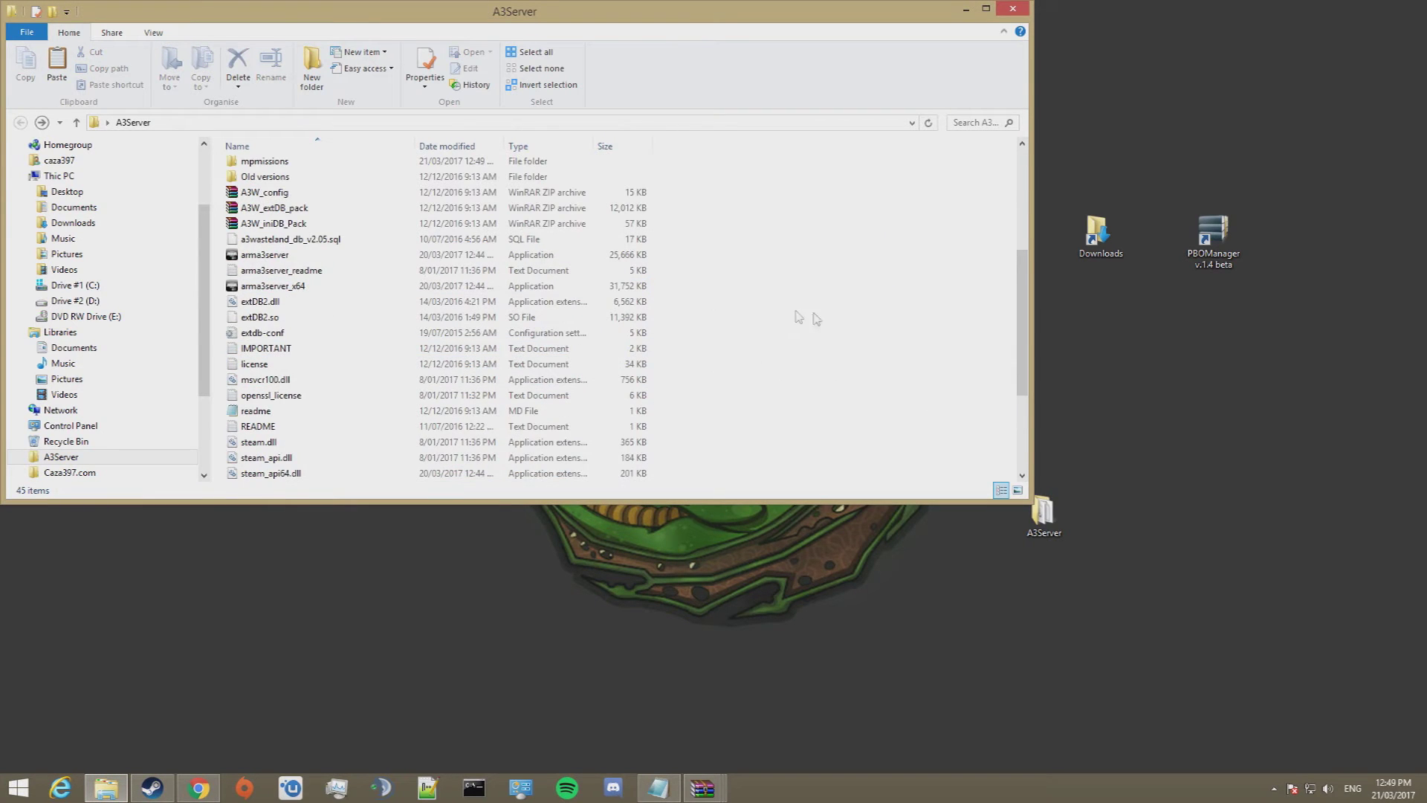
scroll(793, 326, "up", 3)
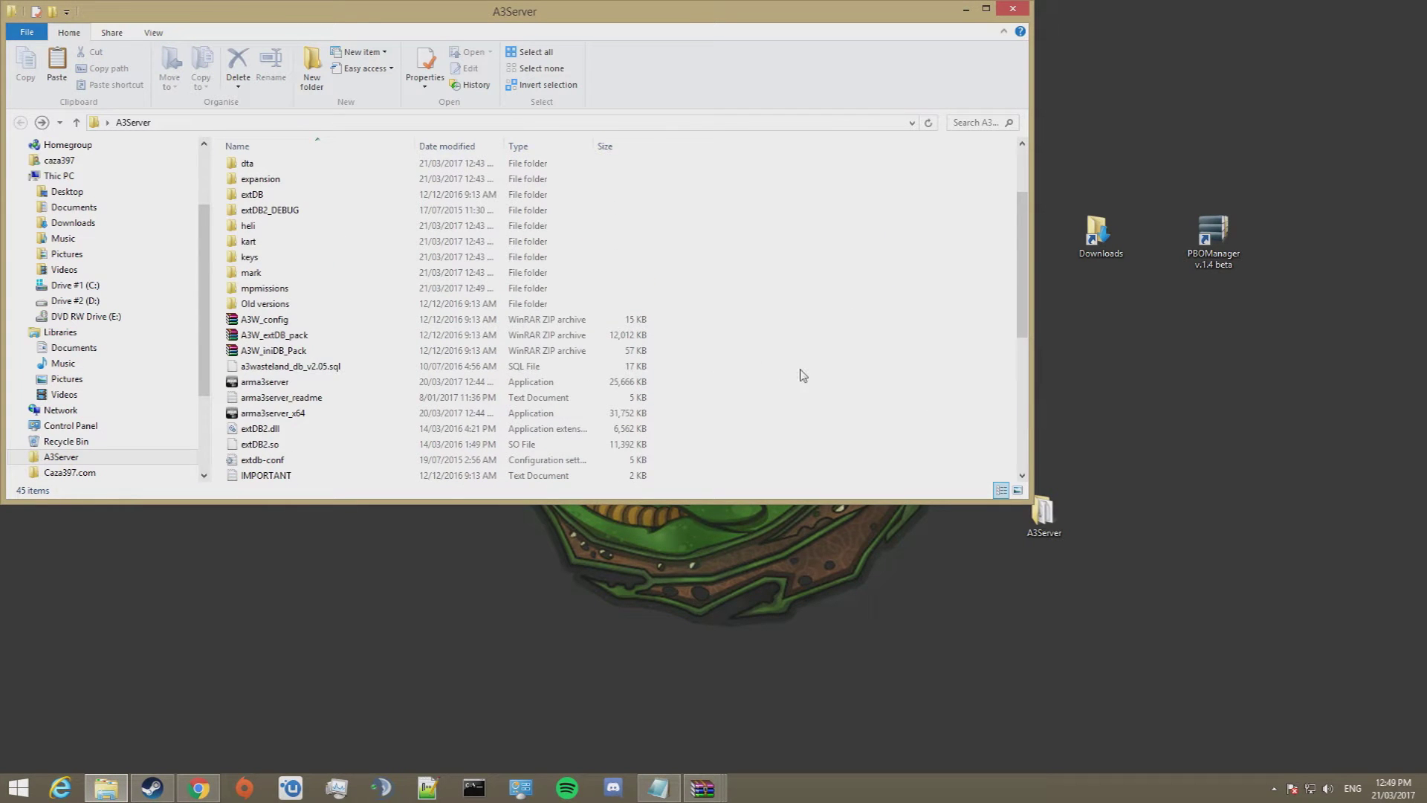
scroll(803, 376, "down", 2)
scroll(816, 352, "up", 4)
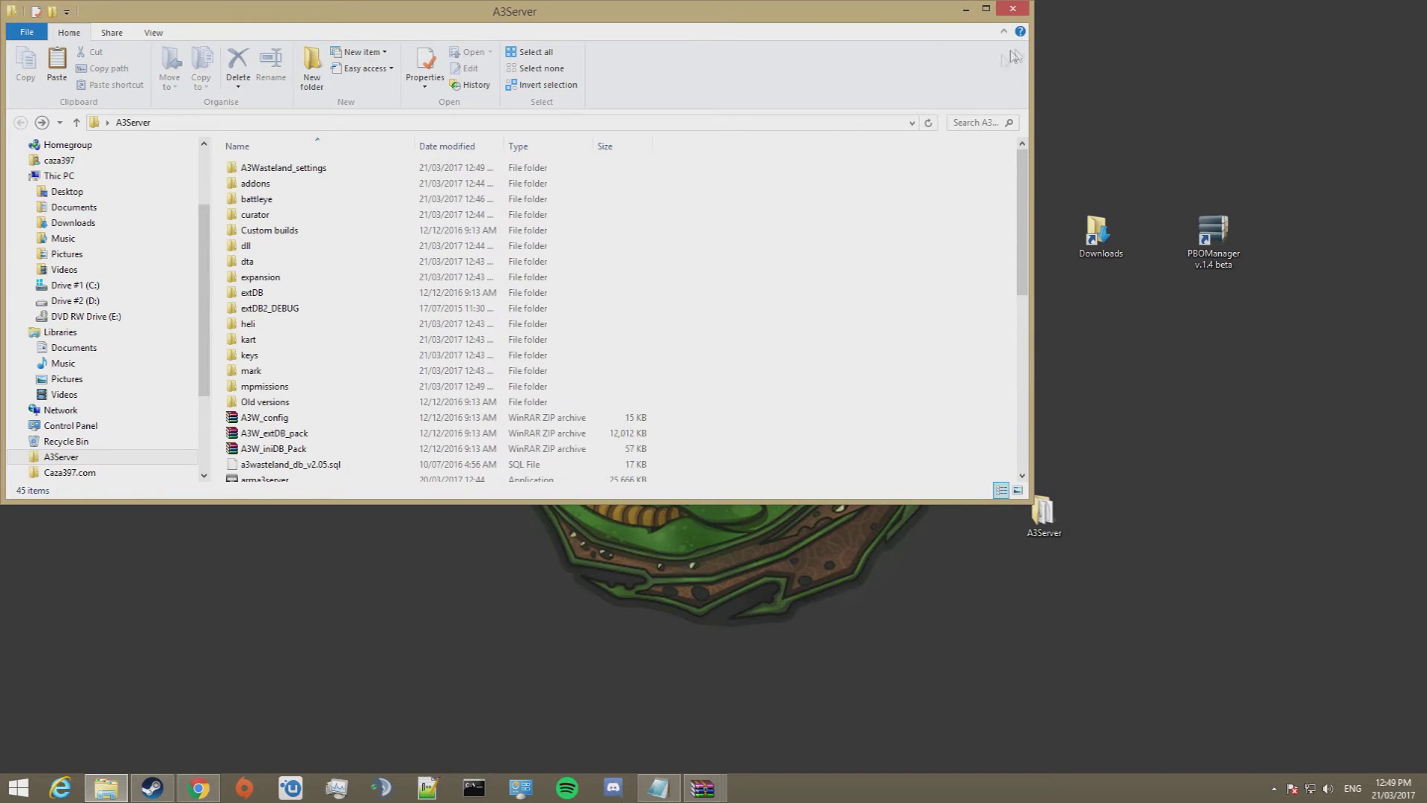
left_click(966, 9)
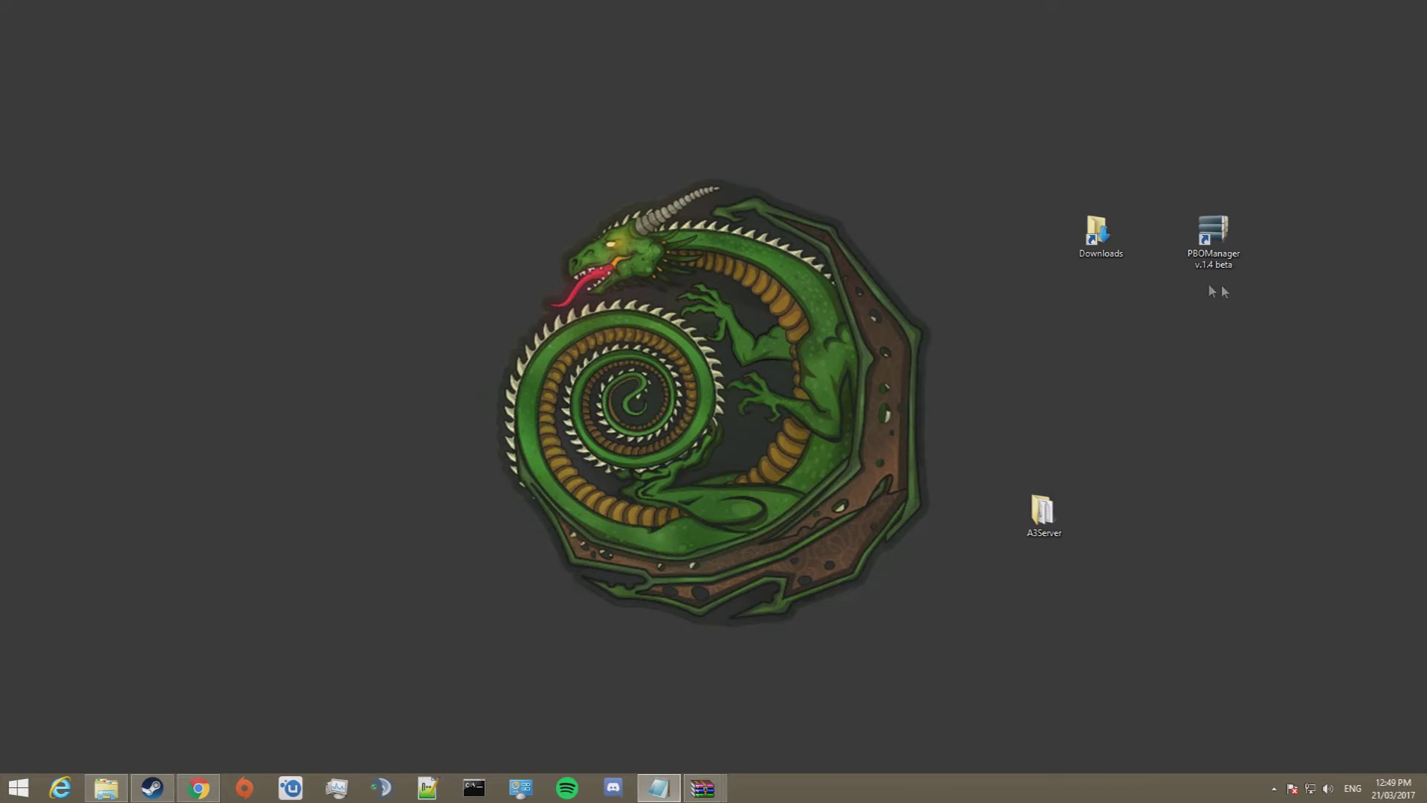
Launch the XAMPP installer from Downloads, allowing it past UAC and its warning
double_click(1098, 234)
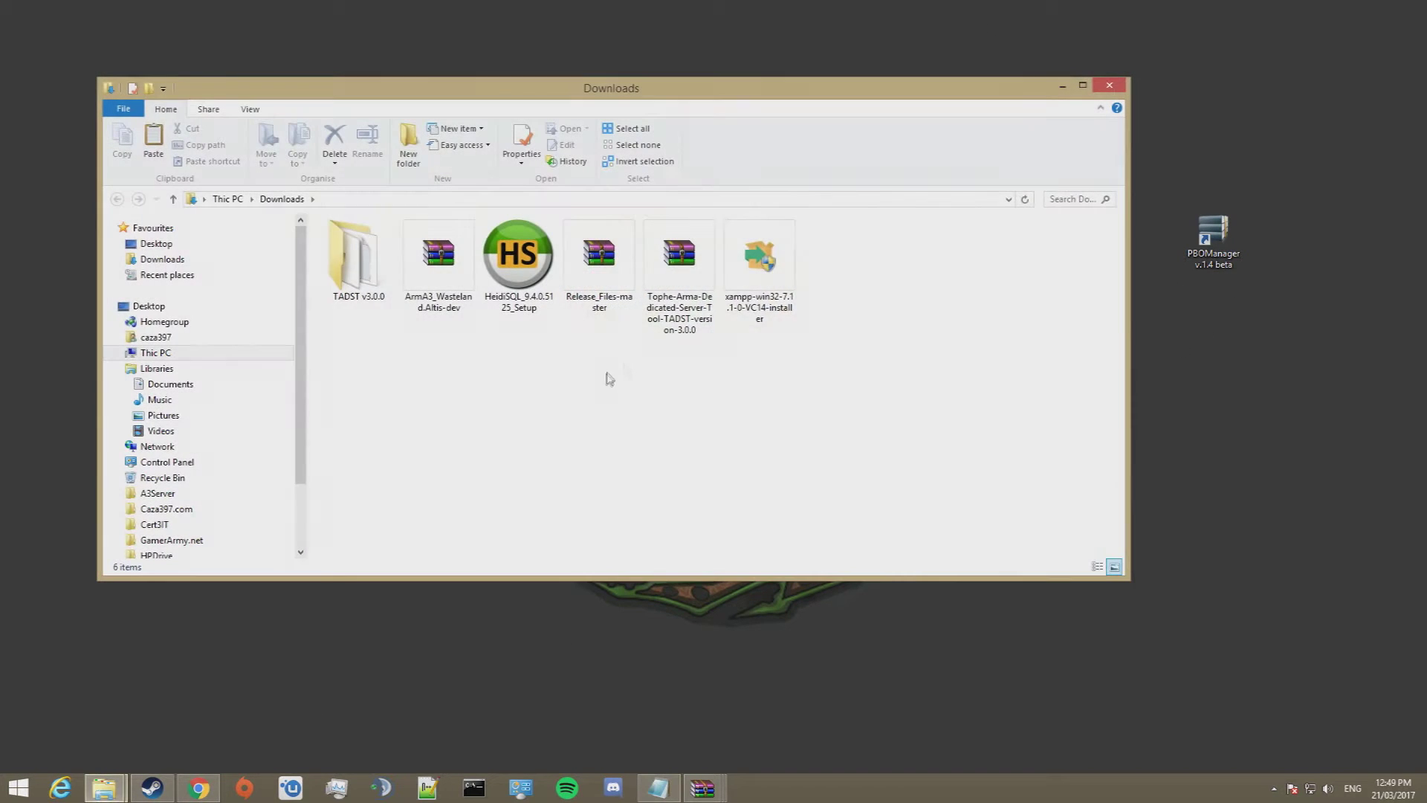
double_click(754, 263)
left_click(781, 423)
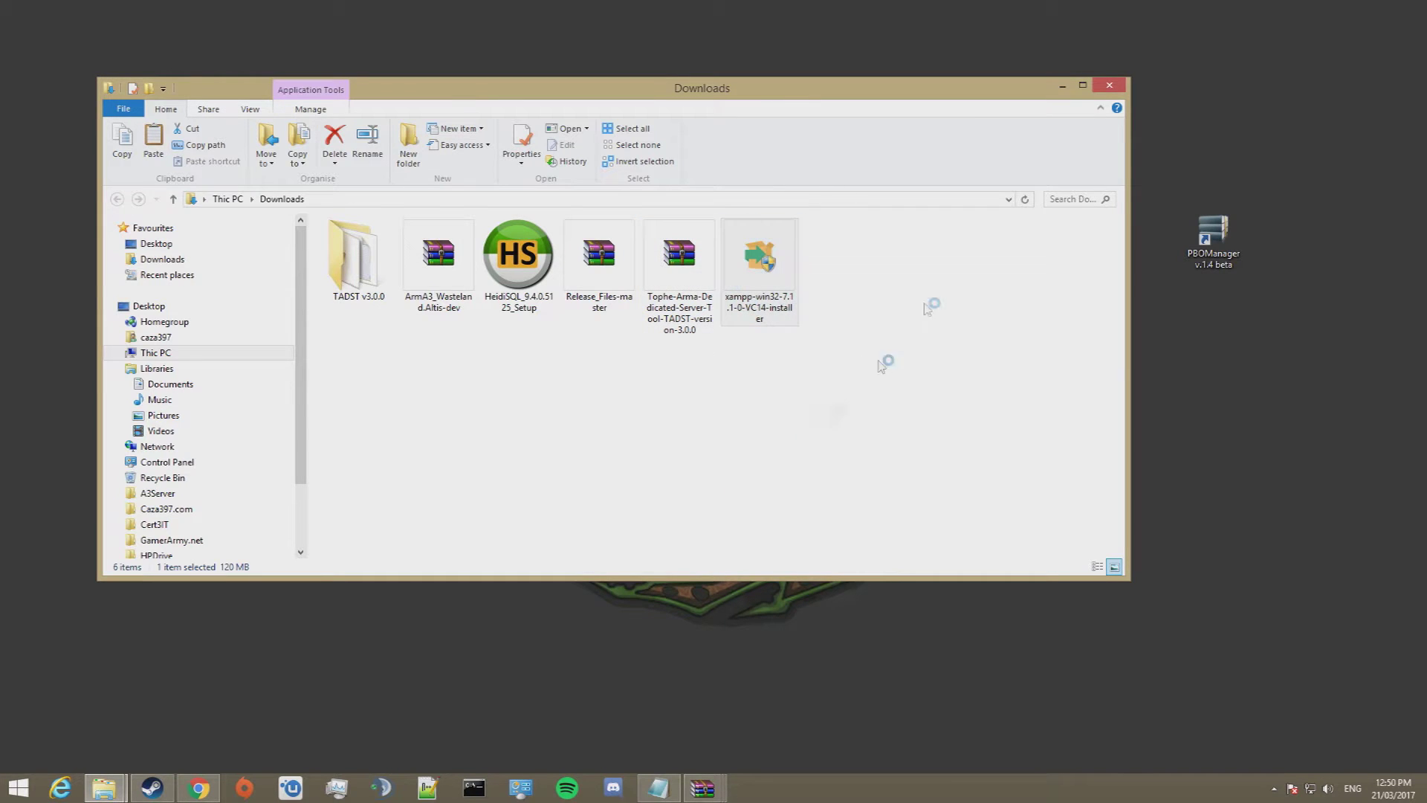
left_click(1062, 86)
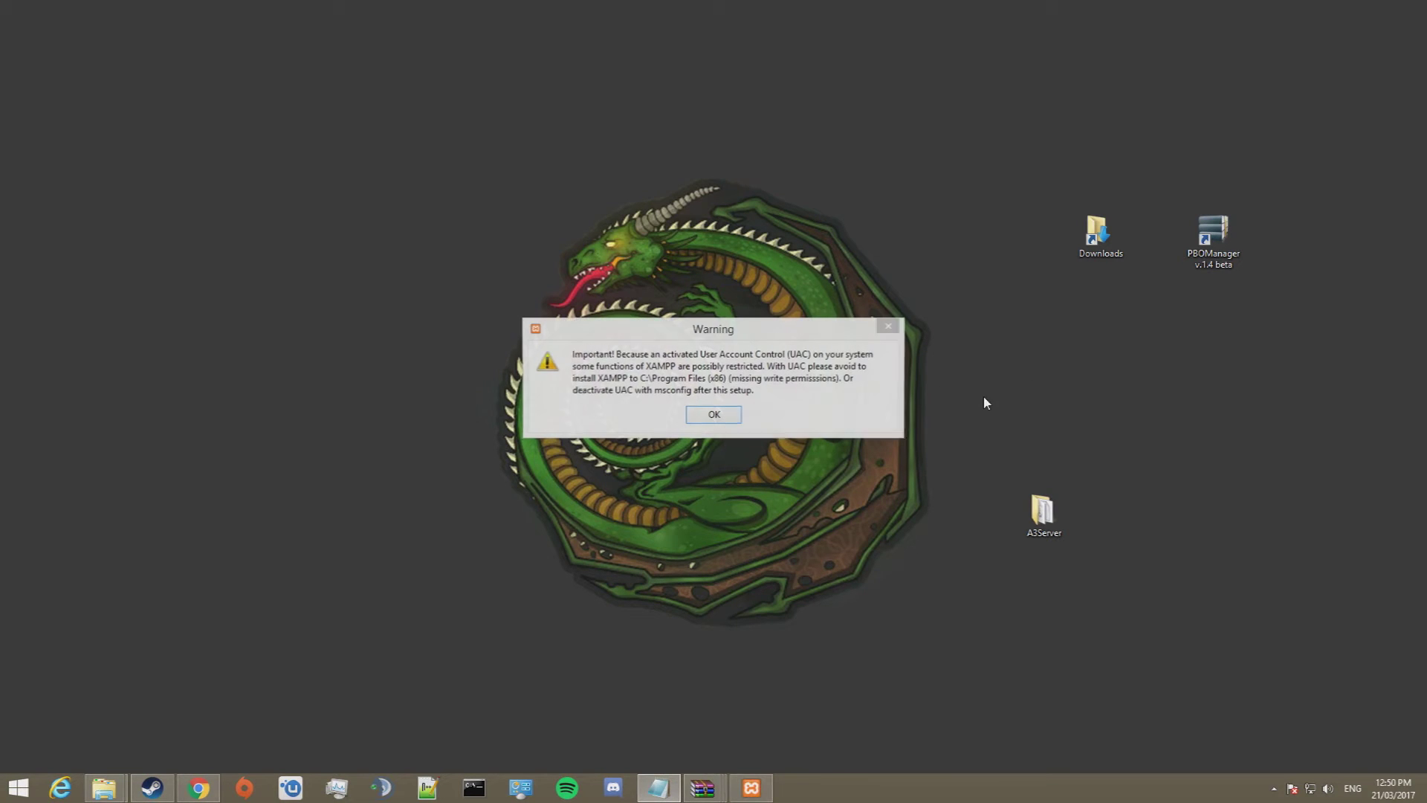
left_click(728, 416)
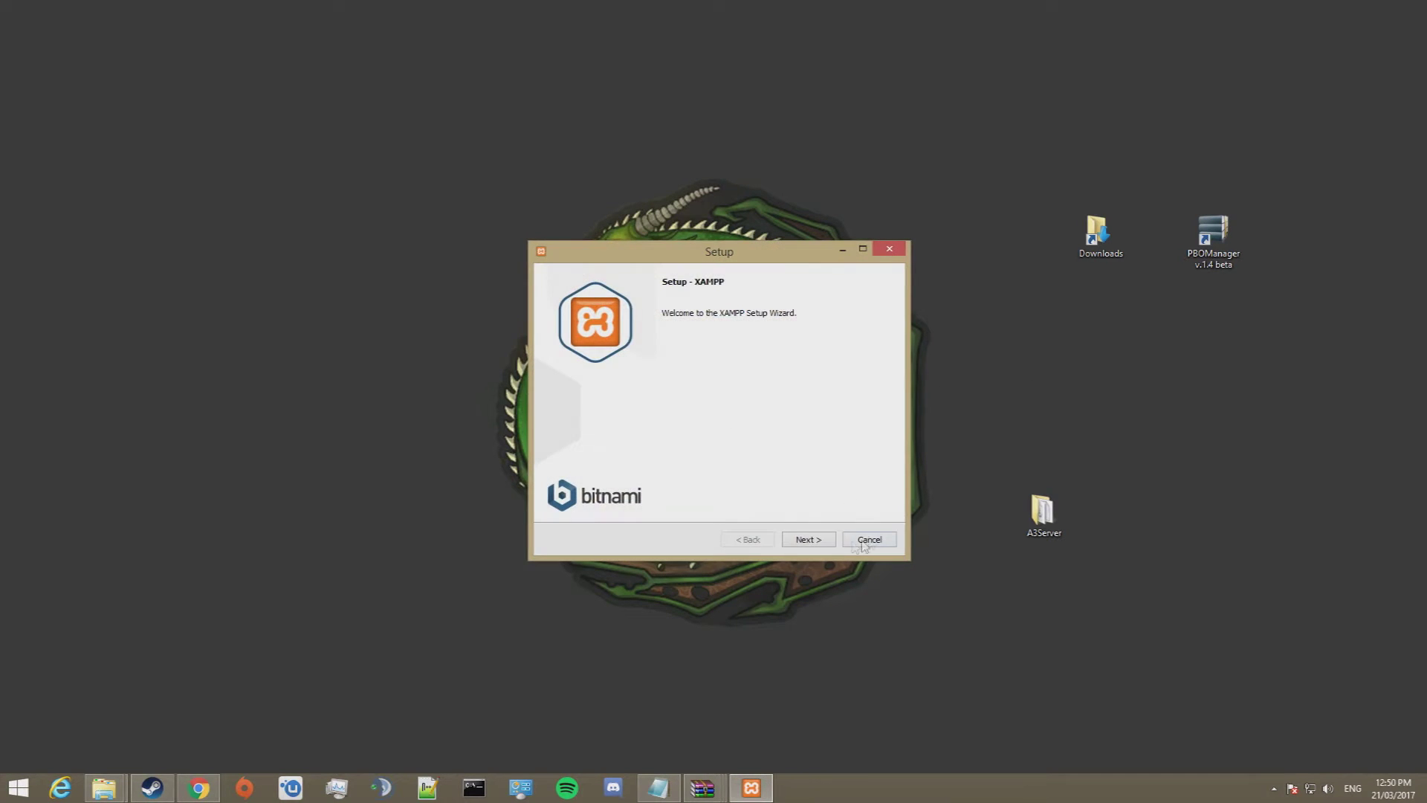
Exclude Tomcat, Mercury Mail Server and FileZilla FTP Server, and keep C:\xampp as the install folder
left_click(810, 539)
left_click(580, 396)
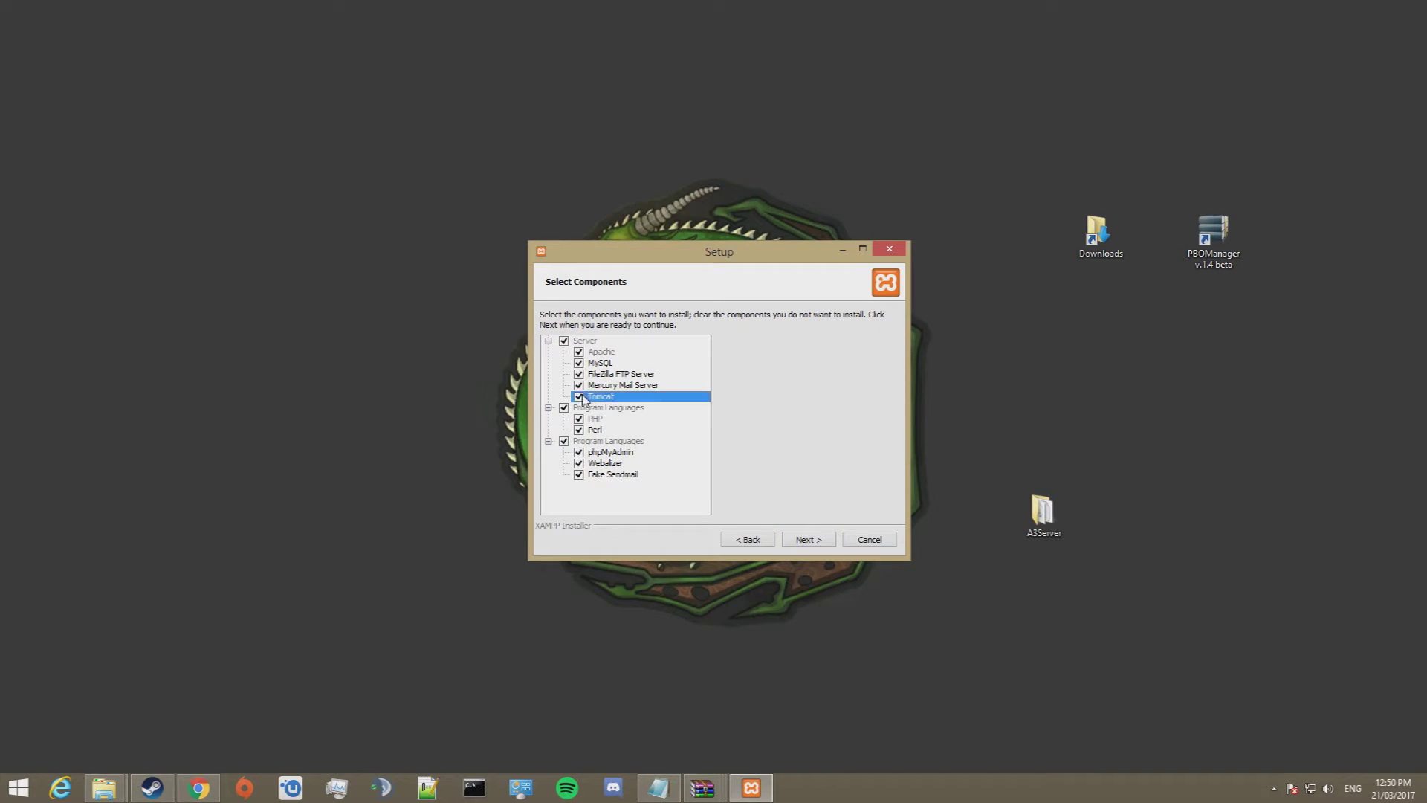
left_click(580, 385)
left_click(580, 374)
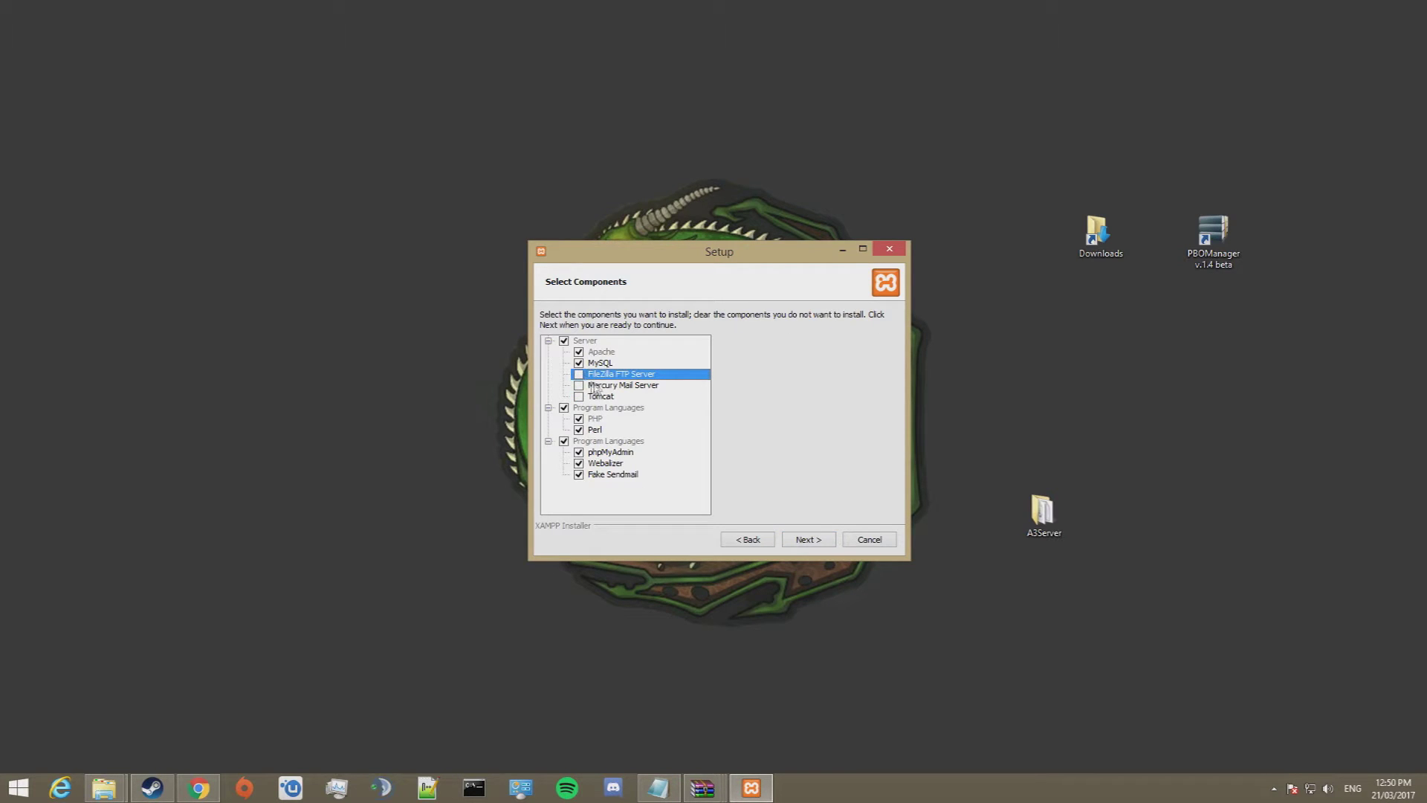
left_click(810, 540)
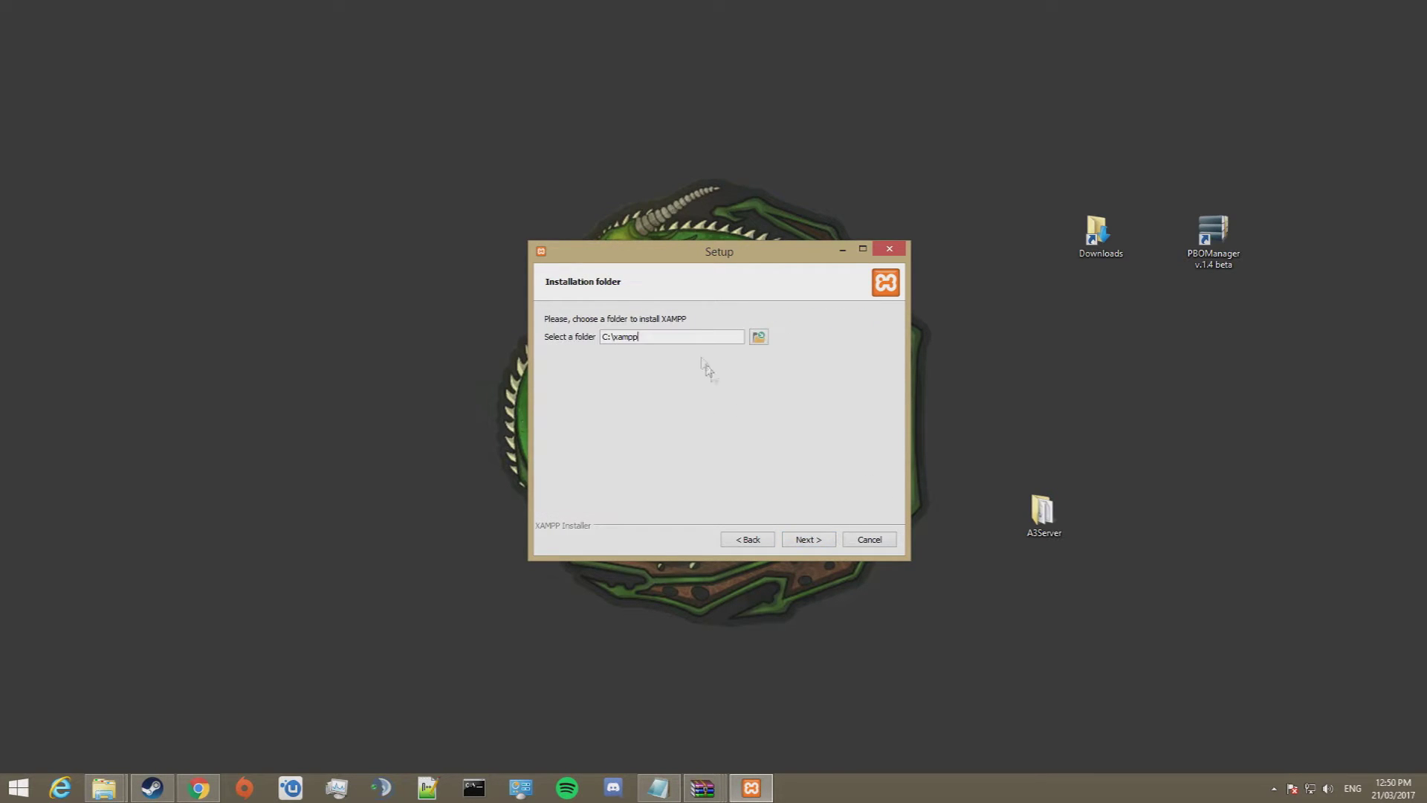
left_click(813, 540)
left_click(821, 542)
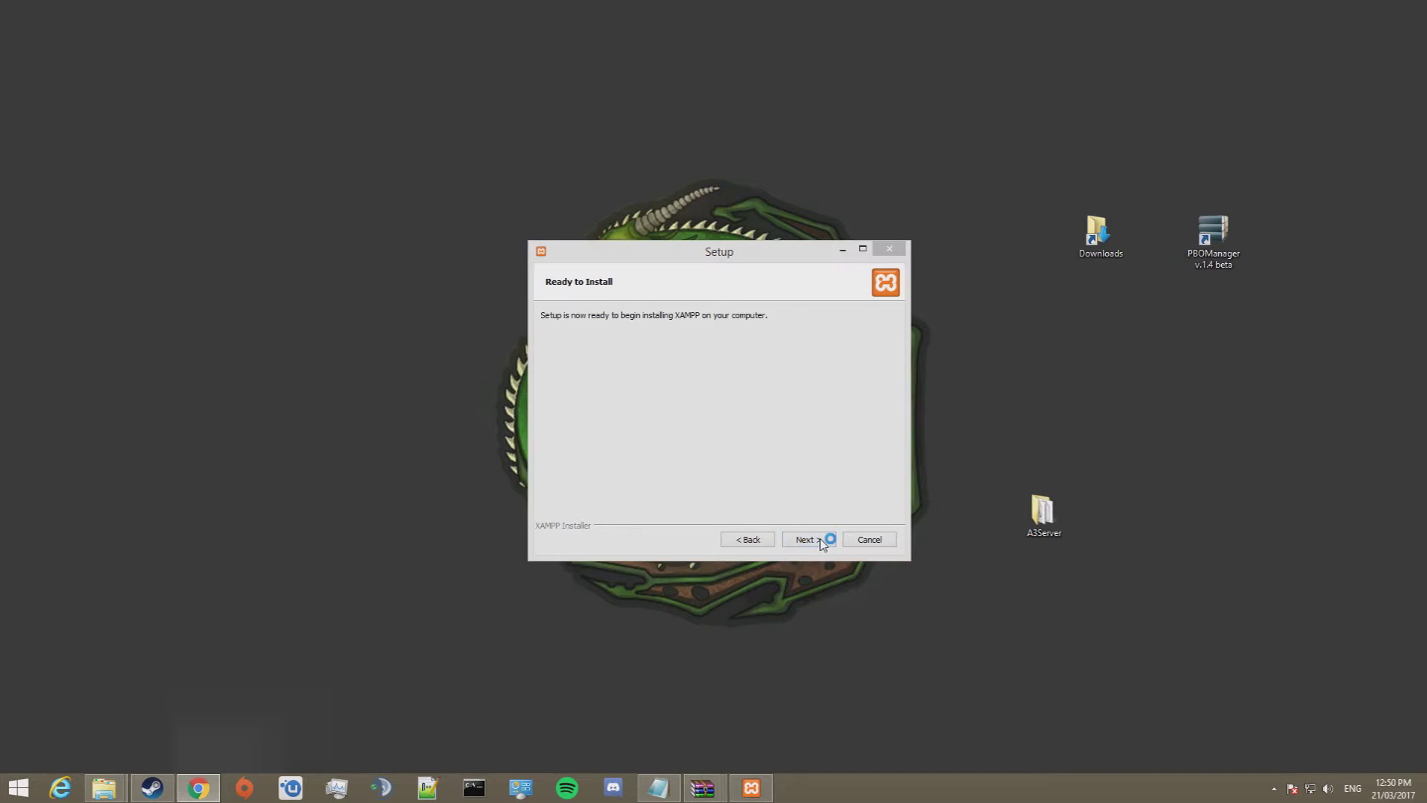
Close the Bitnami page and minimize Chrome, start installing XAMPP, then reopen Downloads
left_click(284, 11)
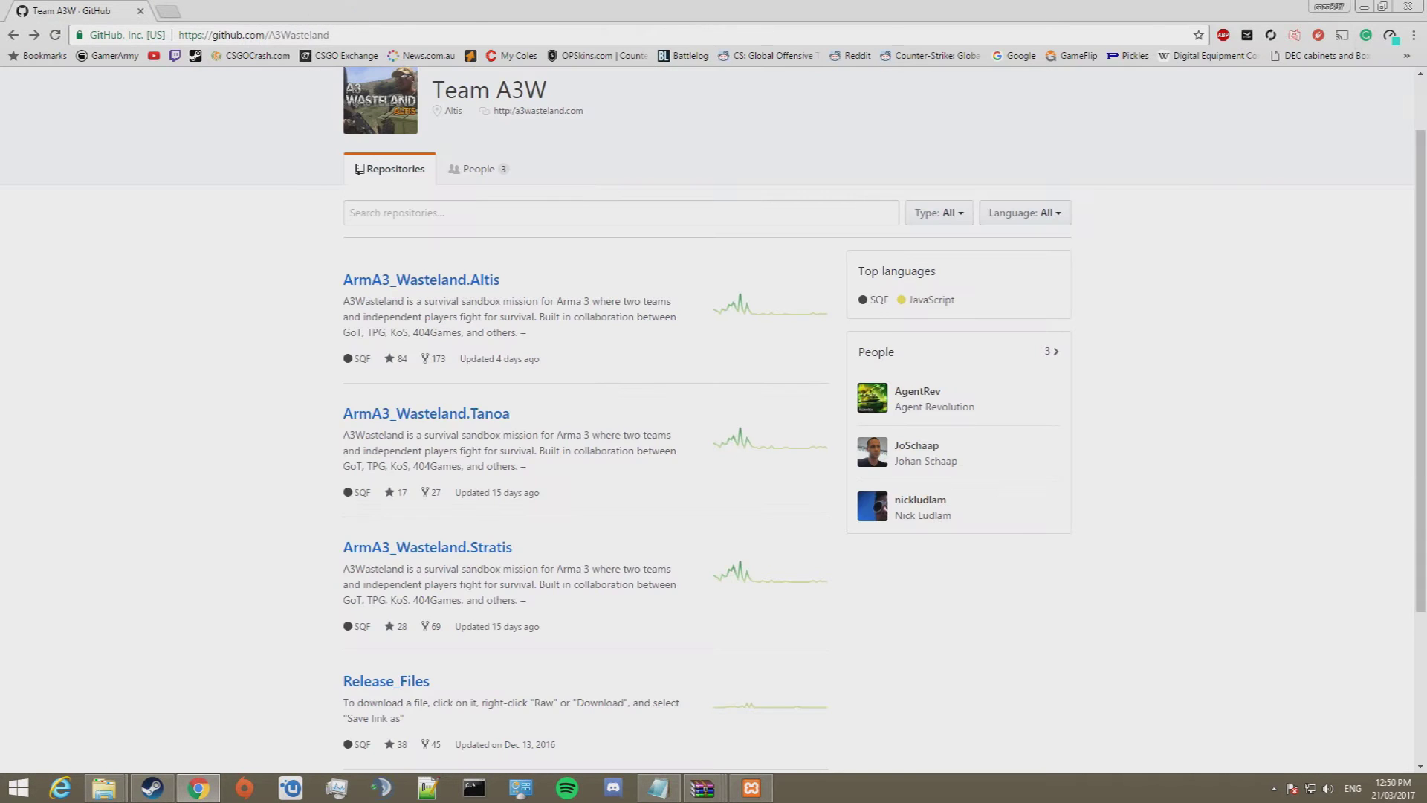
left_click(1364, 7)
left_click(810, 540)
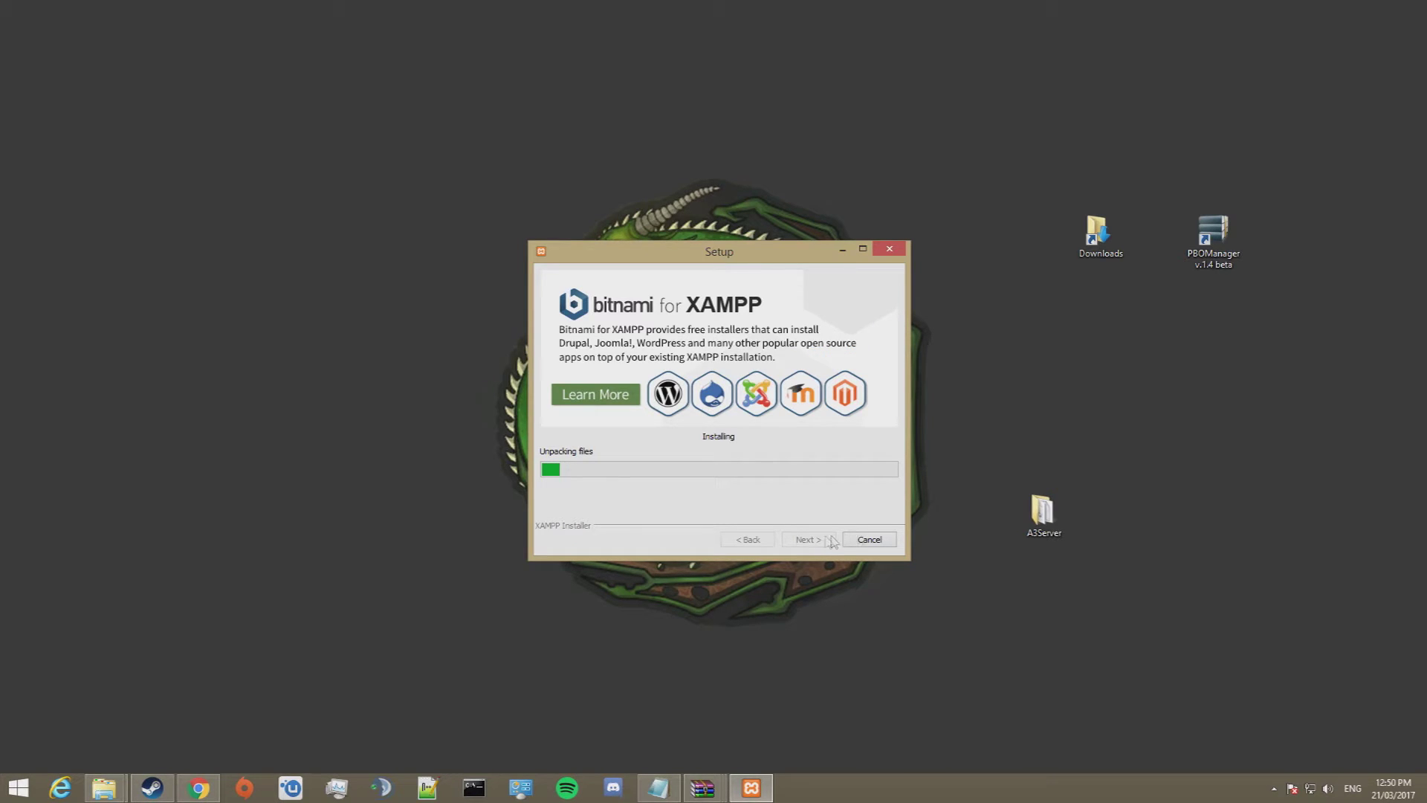
double_click(1098, 233)
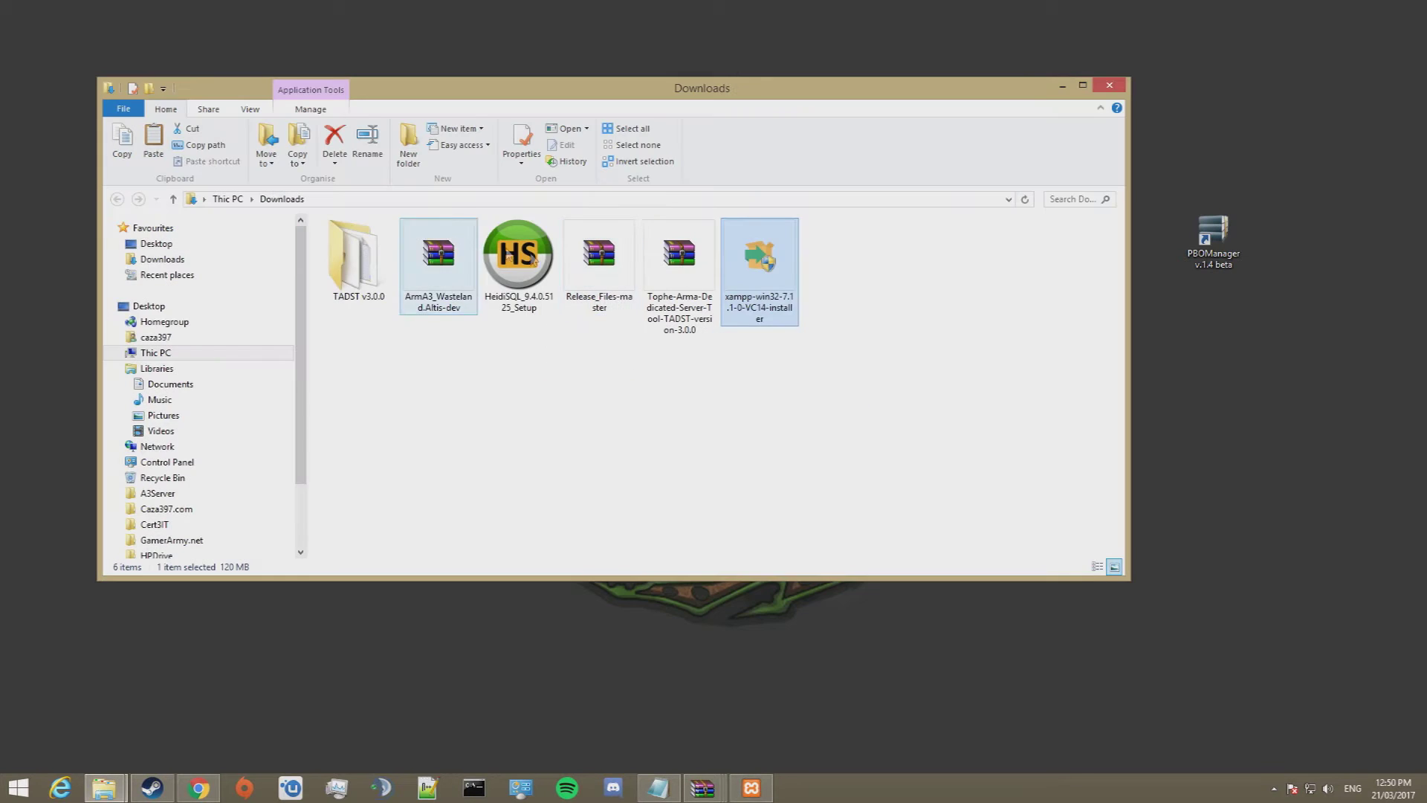
Launch HeidiSQL setup, accept the licence, and keep the existing default folder and HeidiSQL Start Menu folder
double_click(535, 258)
left_click(770, 425)
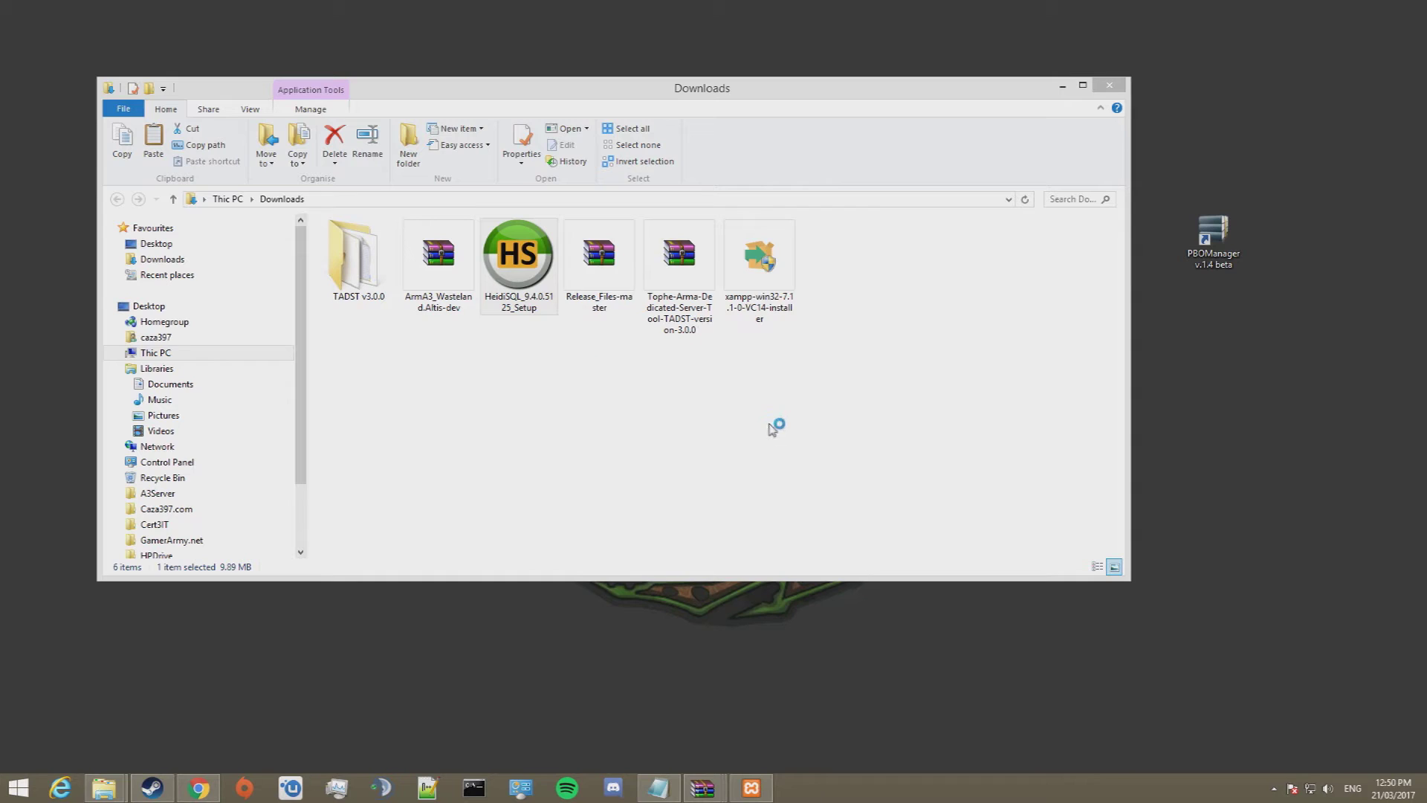
left_click(799, 513)
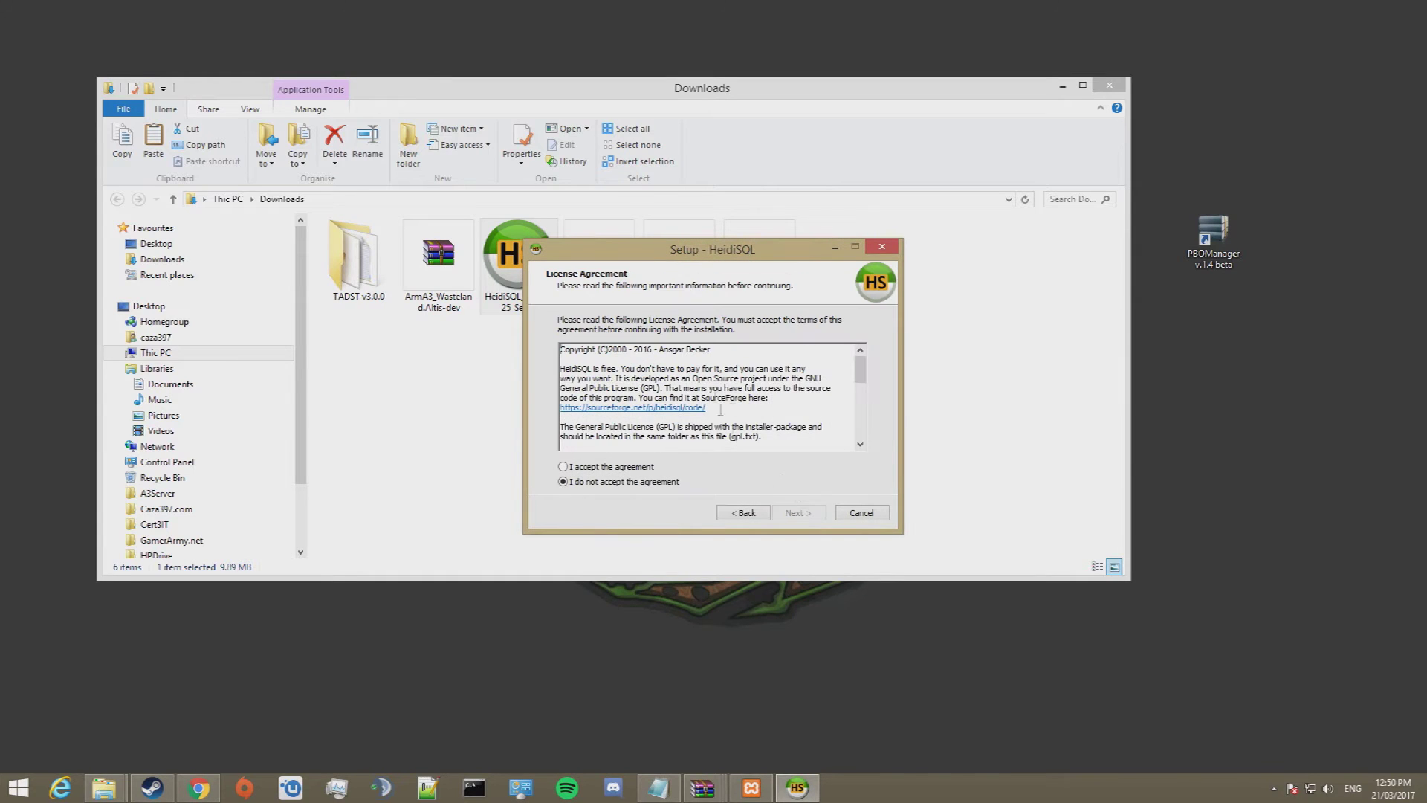
left_click(563, 466)
left_click_drag(860, 369, 872, 456)
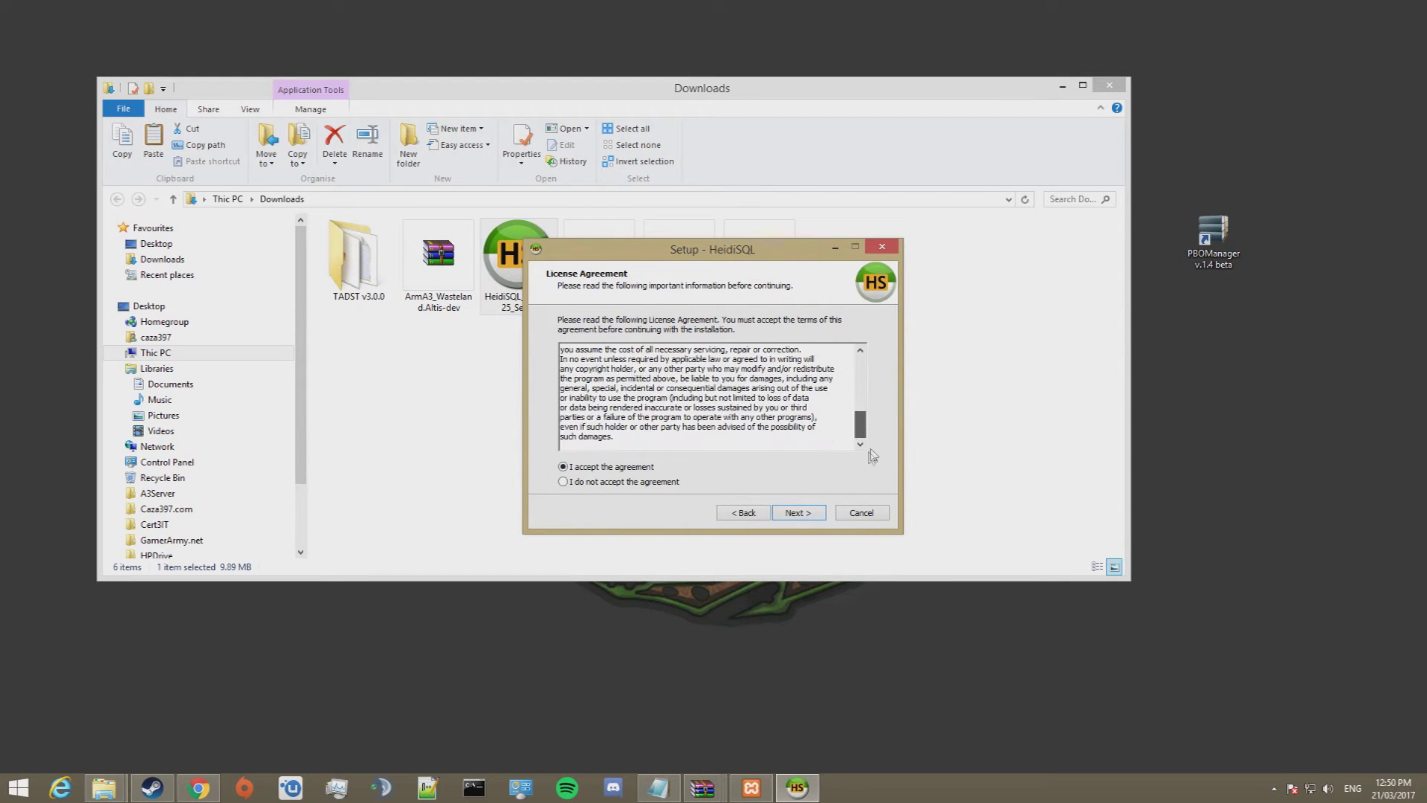
left_click(818, 512)
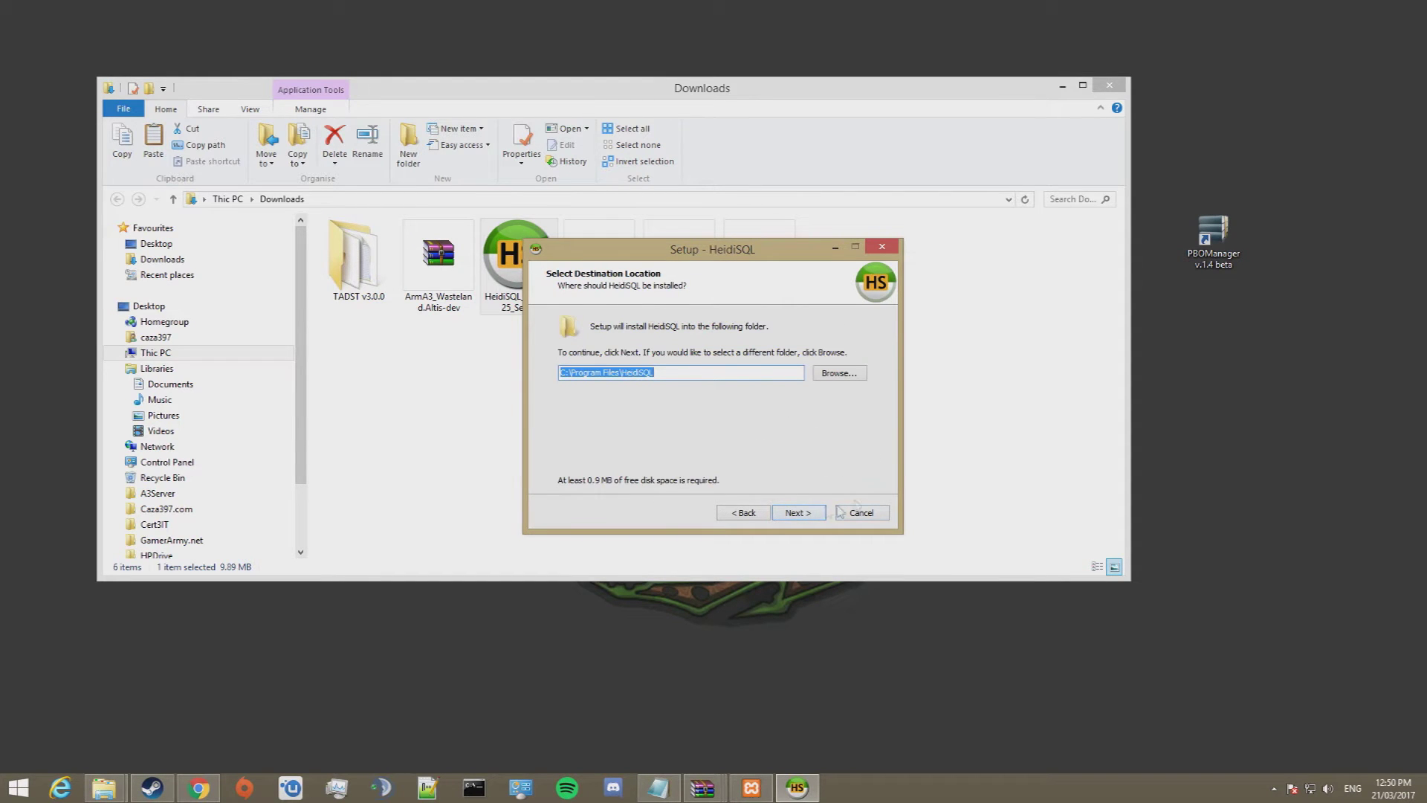
left_click(802, 513)
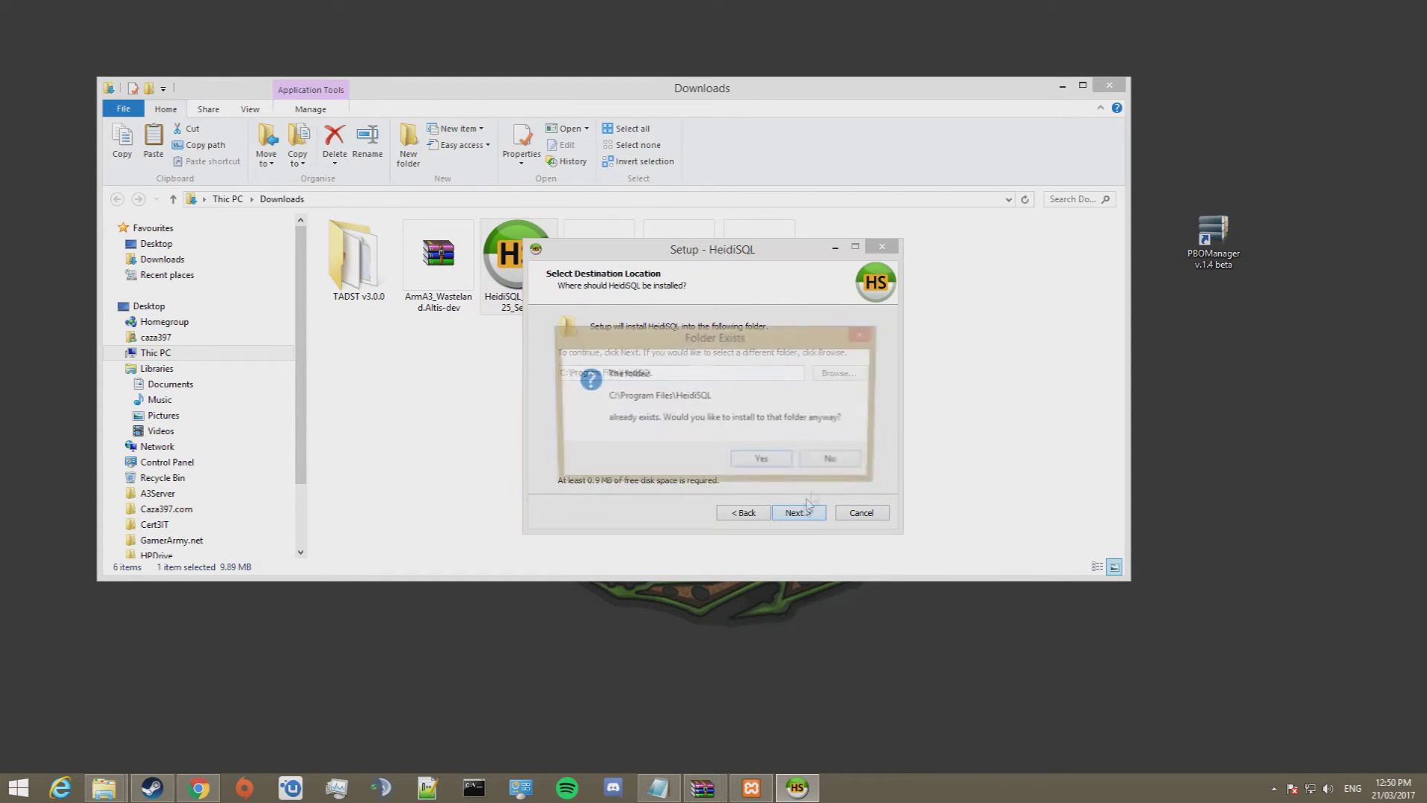
left_click(781, 465)
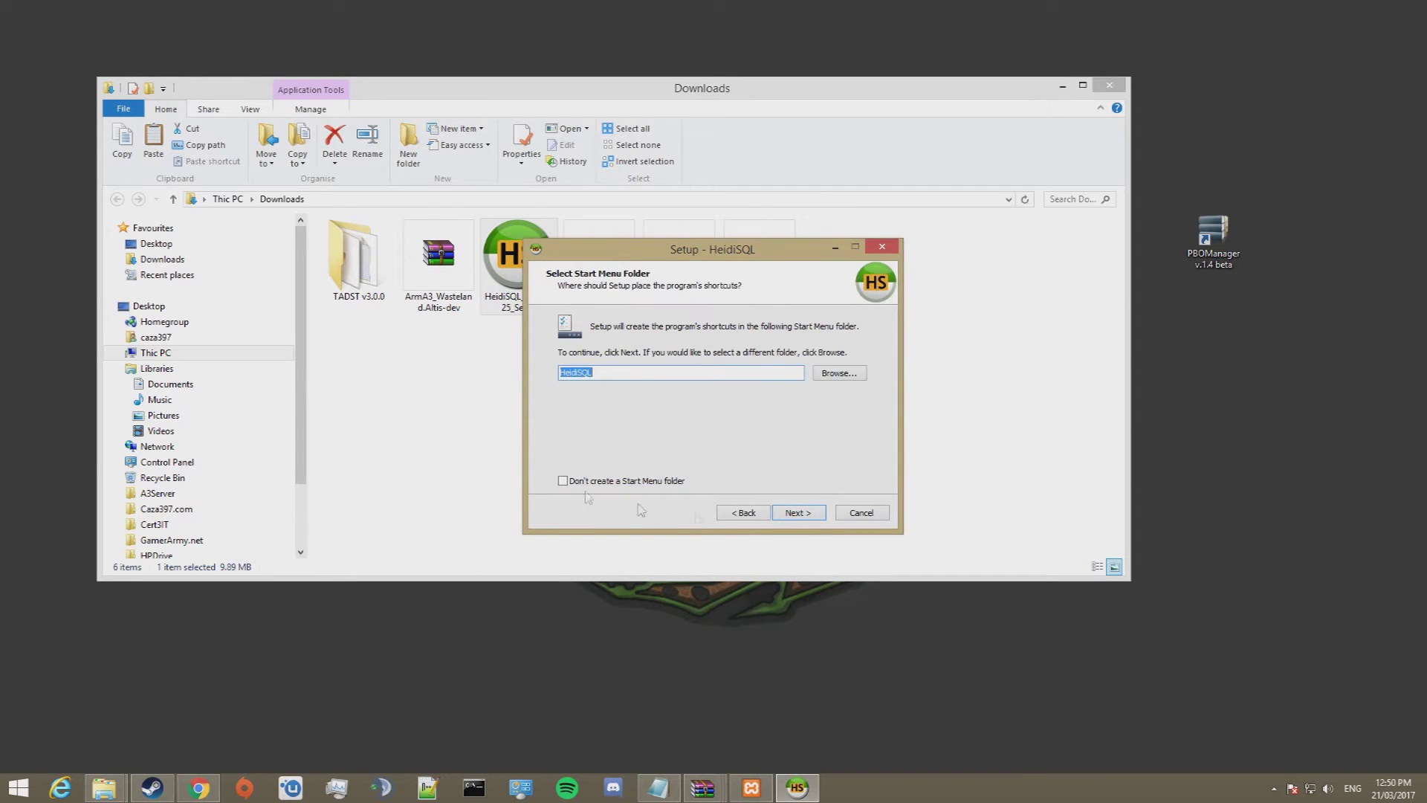
left_click(806, 513)
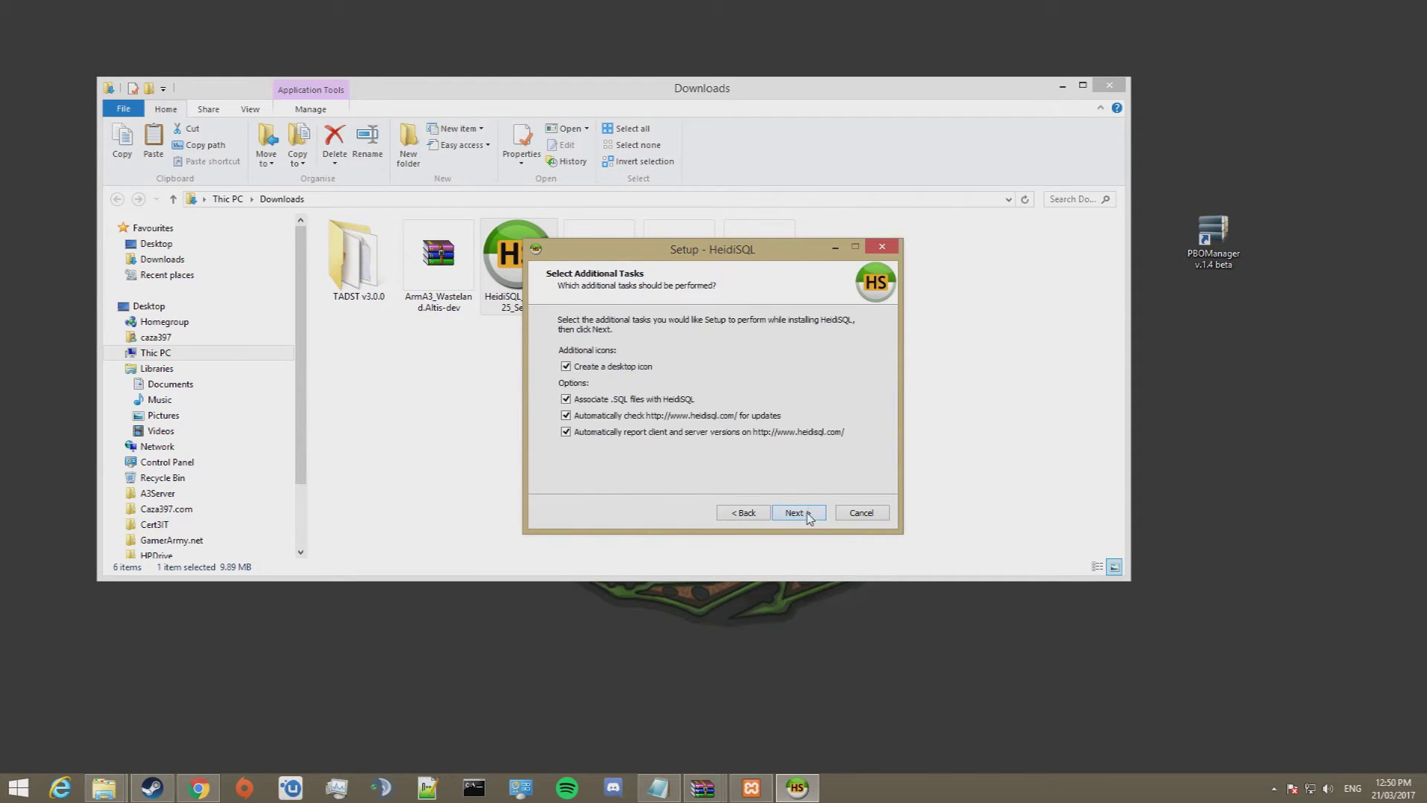
Turn off automatic update checks and version reporting, install HeidiSQL, and close the Downloads window
left_click(568, 416)
left_click(567, 431)
left_click(798, 512)
left_click(795, 512)
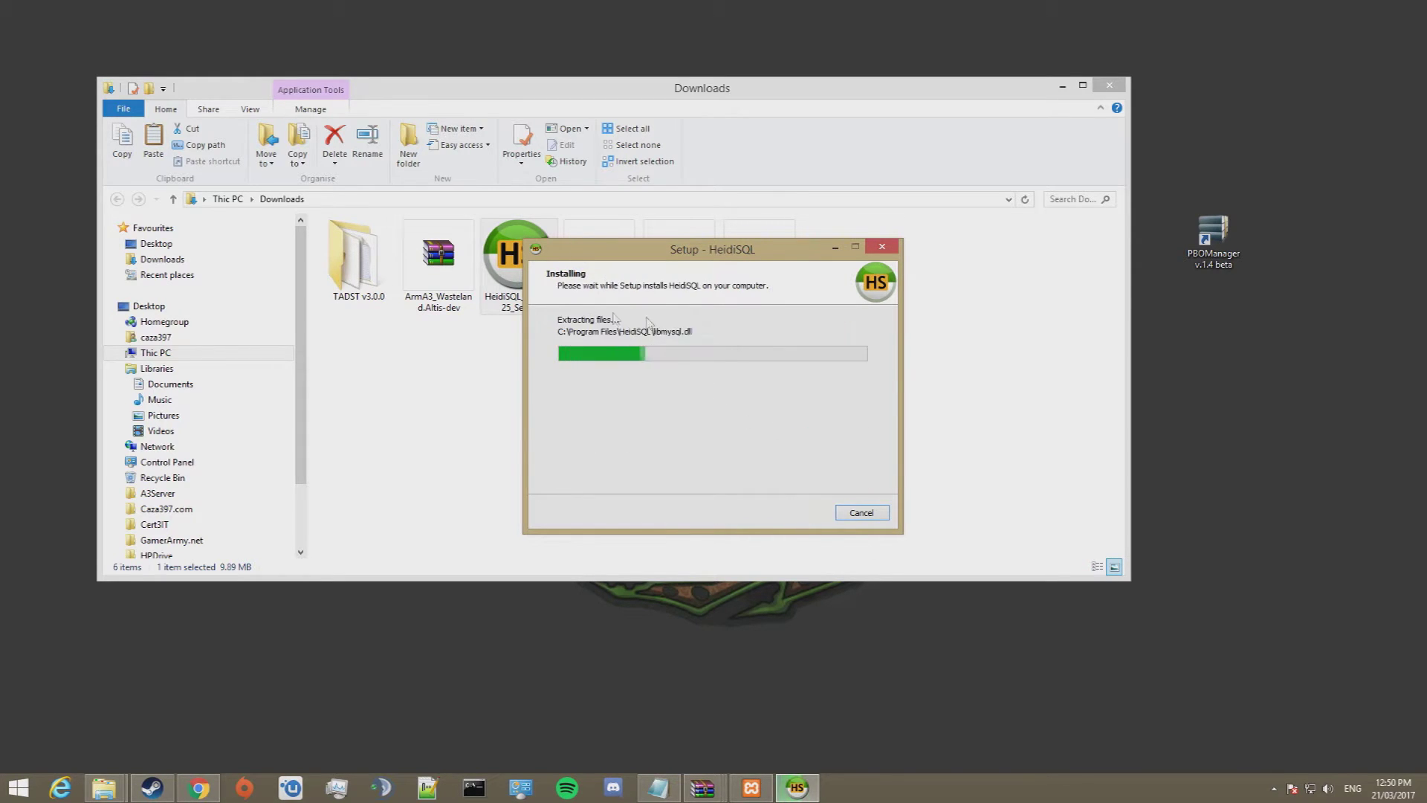
left_click(964, 96)
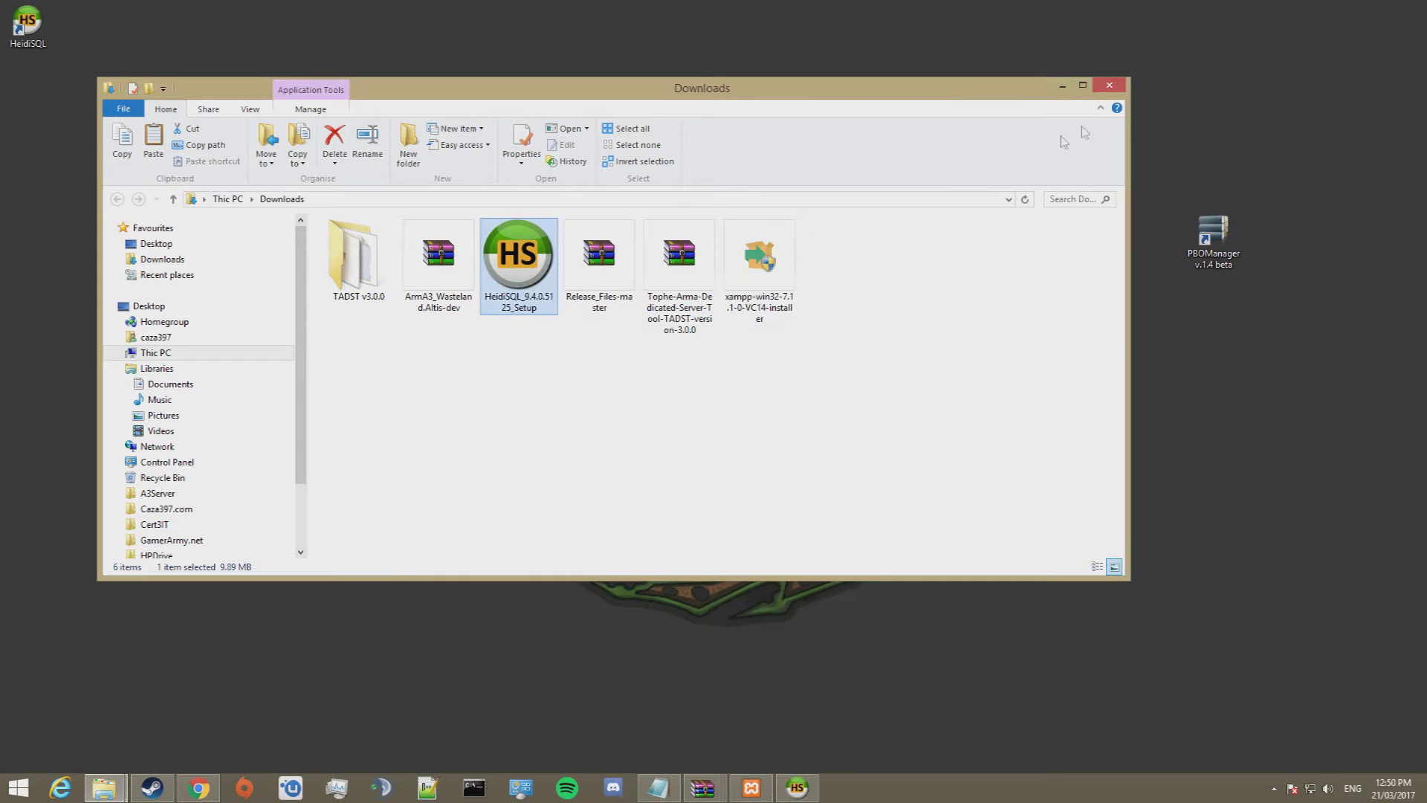
left_click(1109, 86)
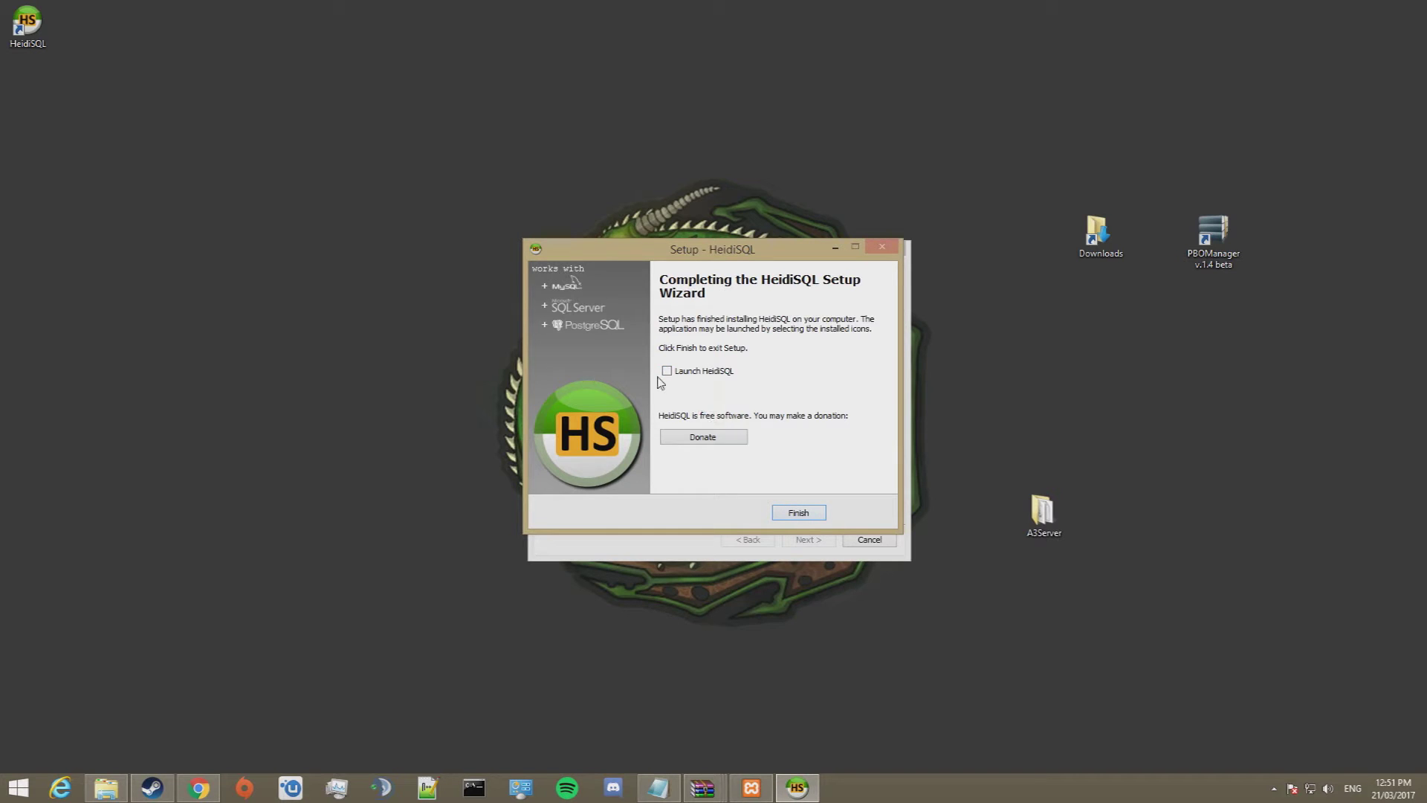
Finish HeidiSQL setup and close its Session manager without connecting while XAMPP keeps installing
left_click(816, 516)
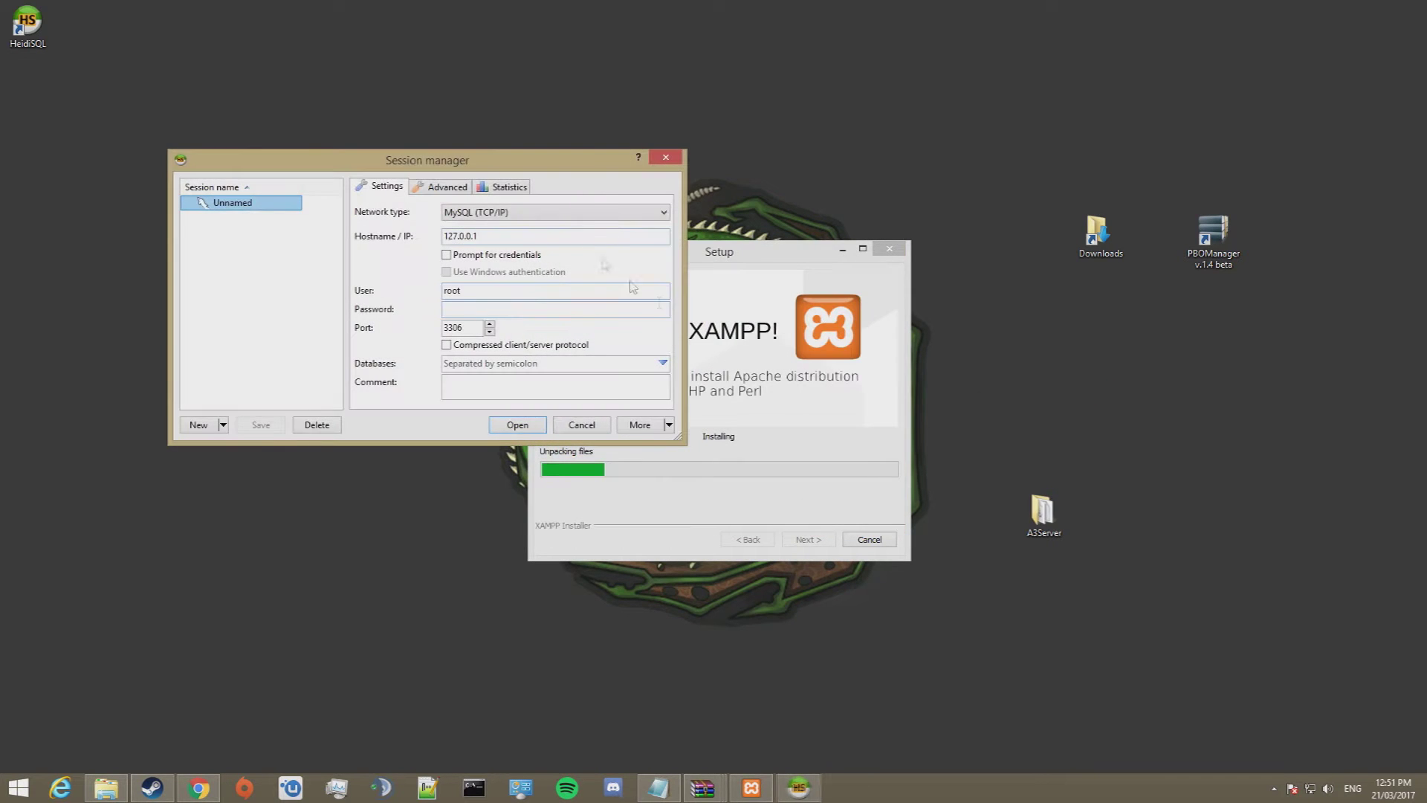
left_click_drag(720, 253, 797, 194)
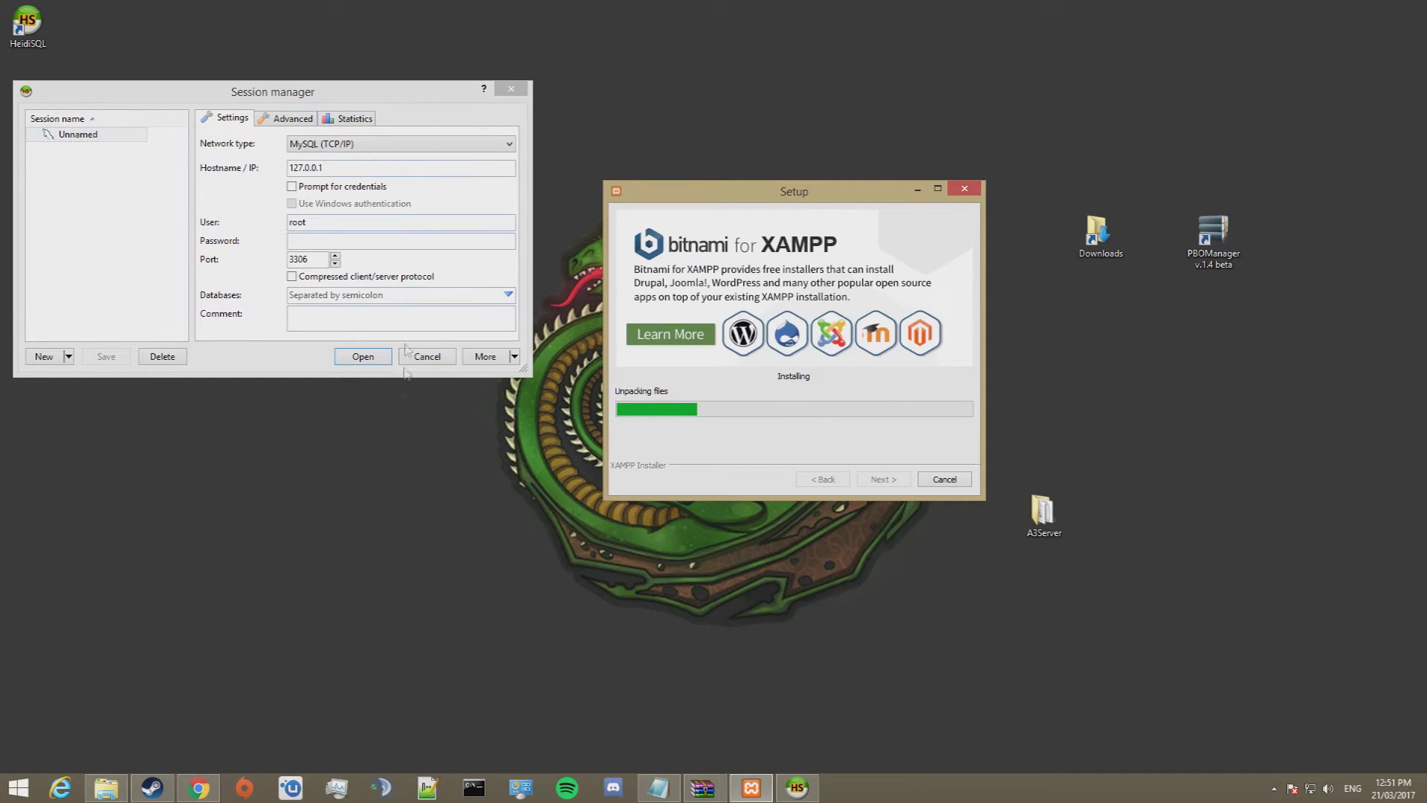
left_click(405, 411)
left_click(256, 227)
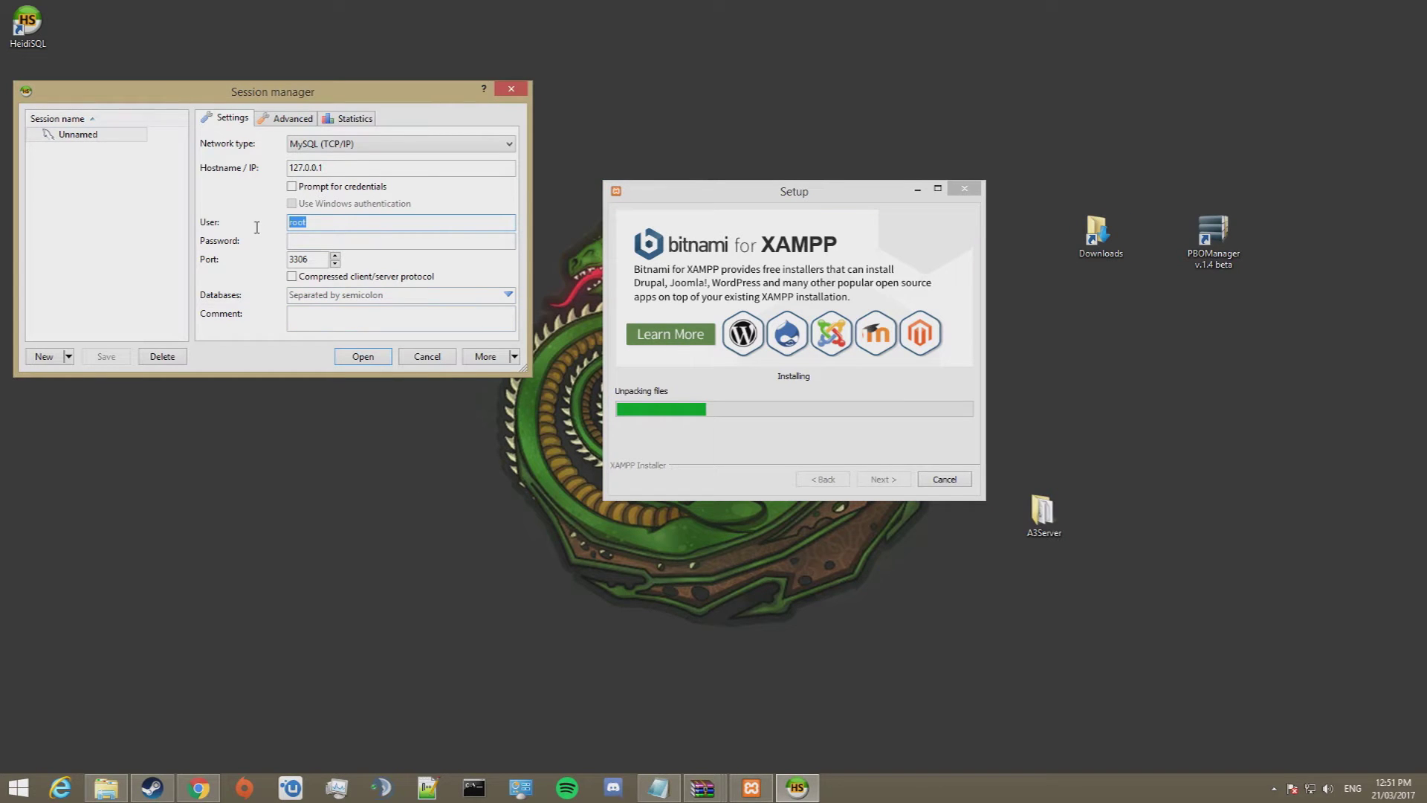
key("Tab")
left_click(379, 483)
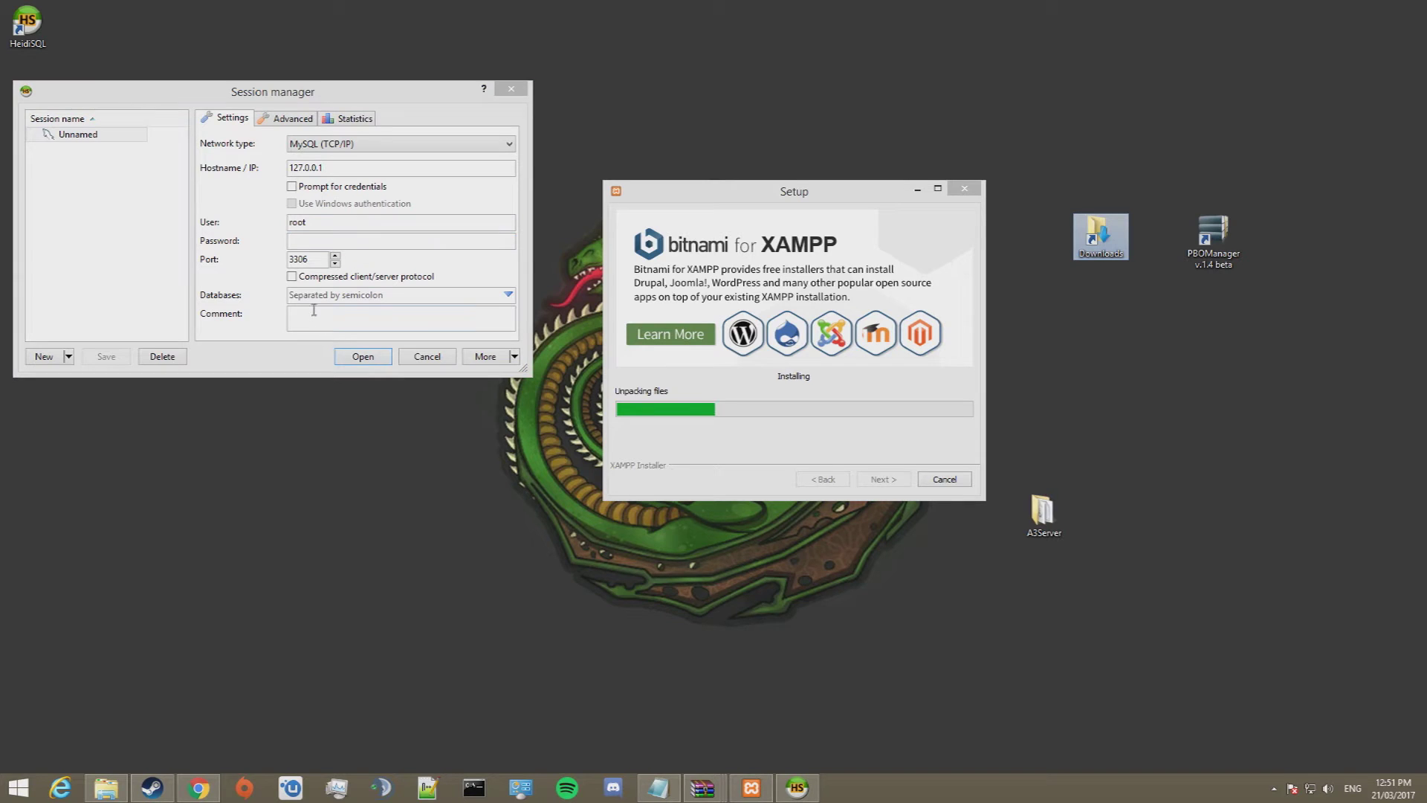
left_click(516, 92)
left_click(517, 91)
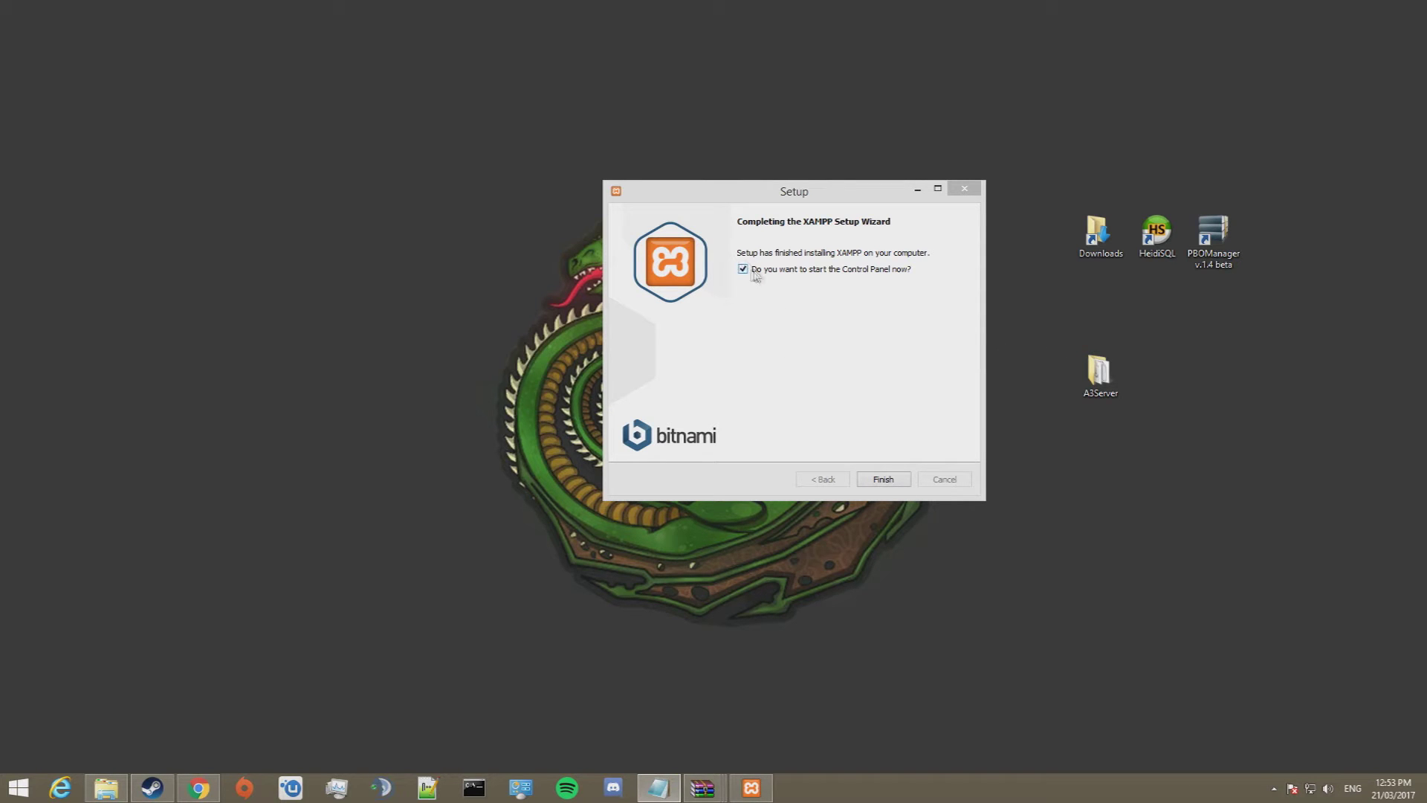
Finish XAMPP setup, keep the English (US flag) language, start MySQL on port 3306, and close the panel
left_click(889, 481)
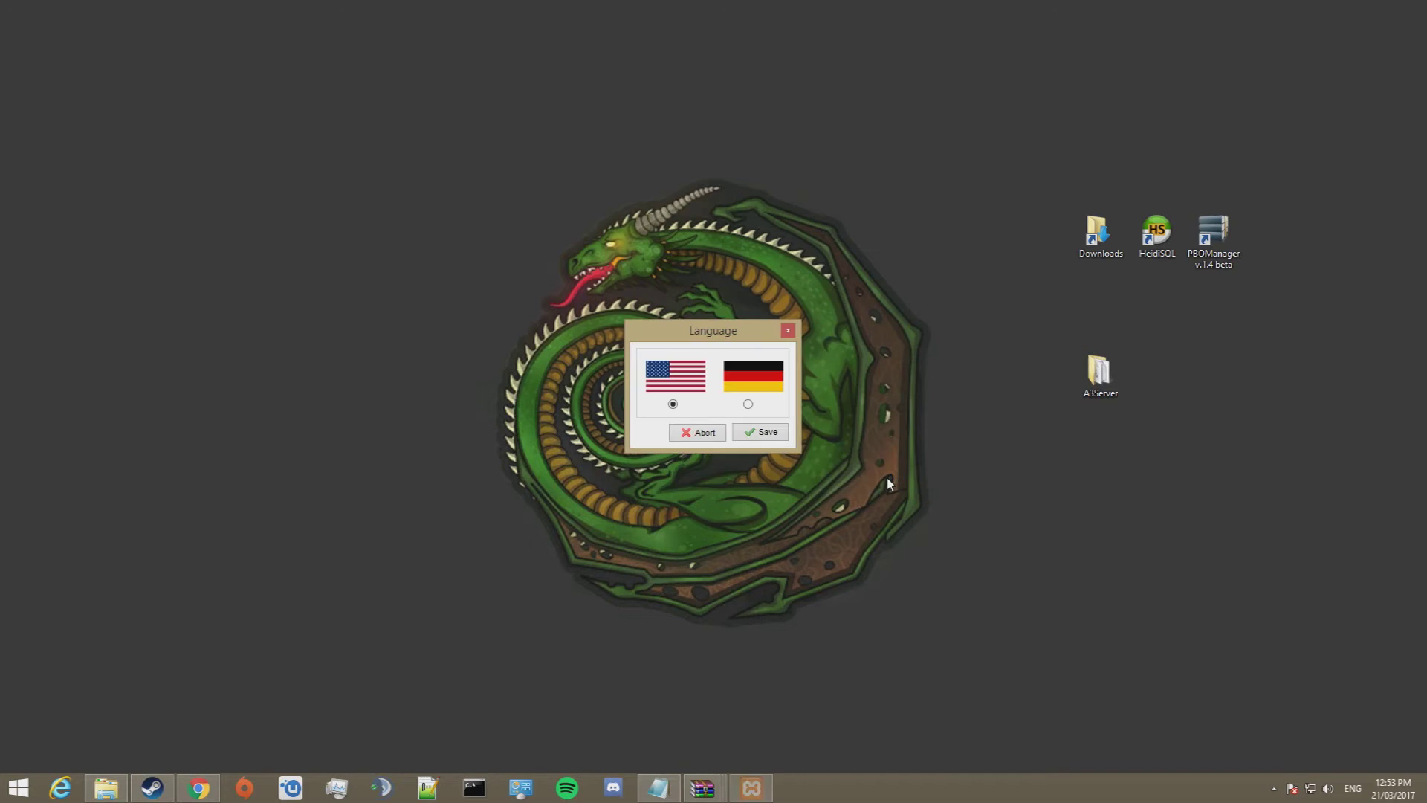
left_click(762, 433)
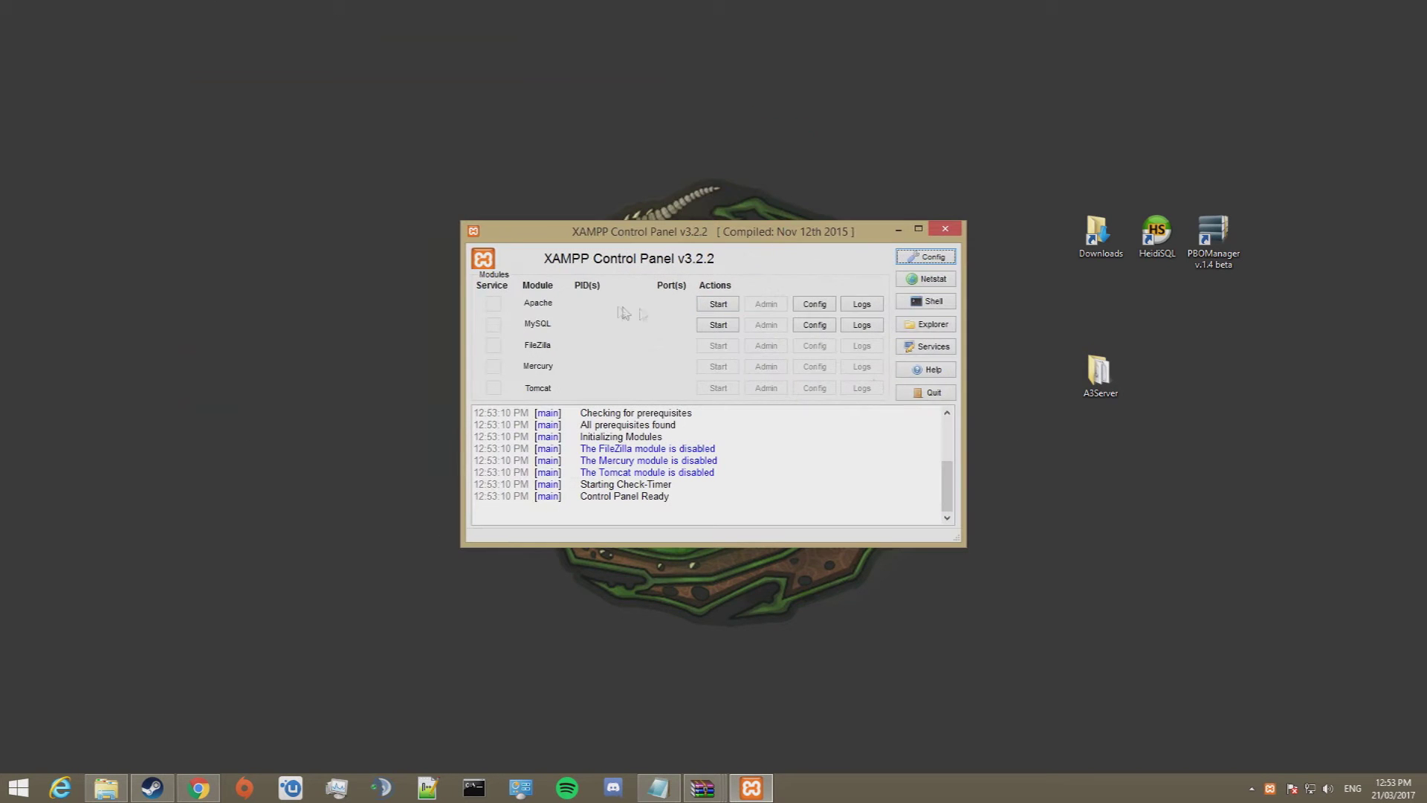
left_click(718, 326)
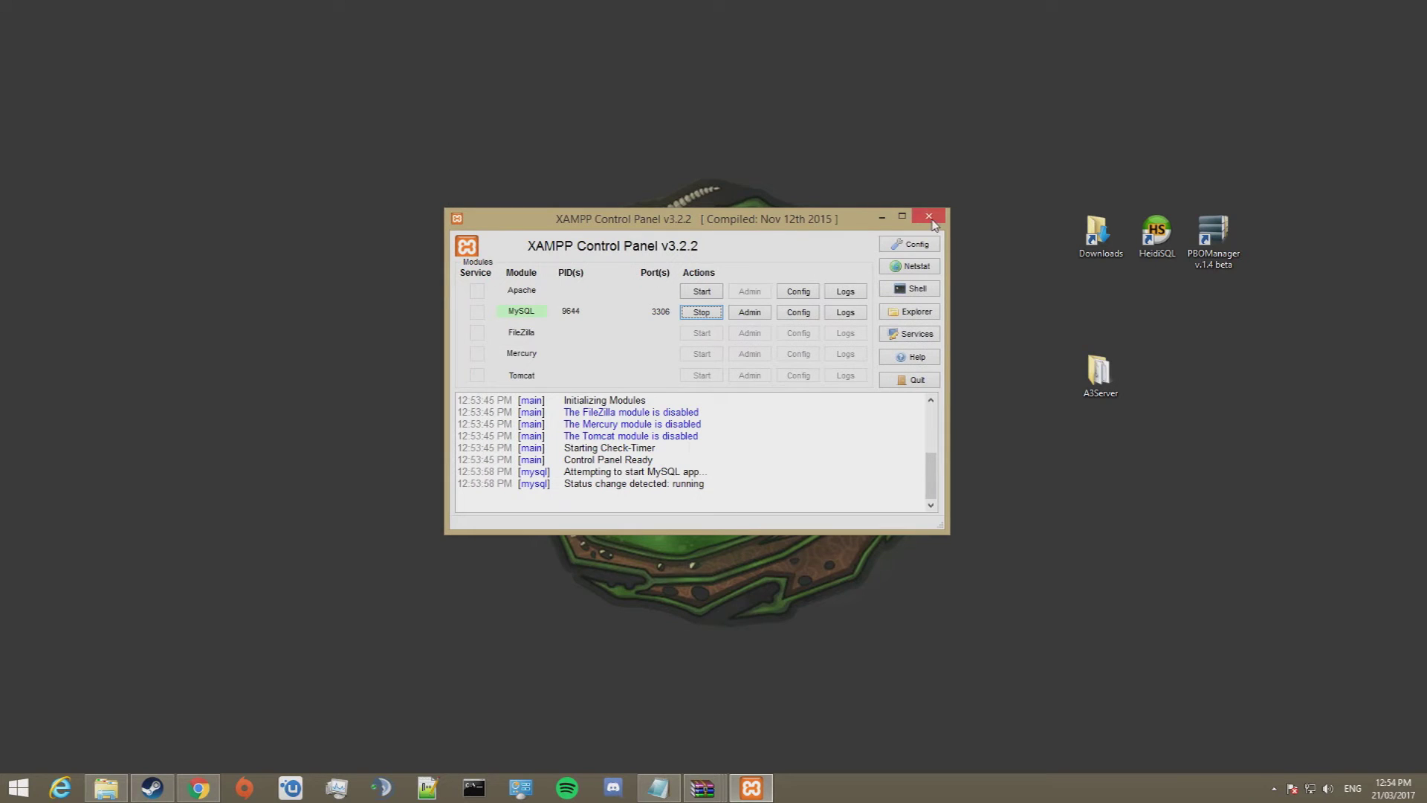
left_click(932, 222)
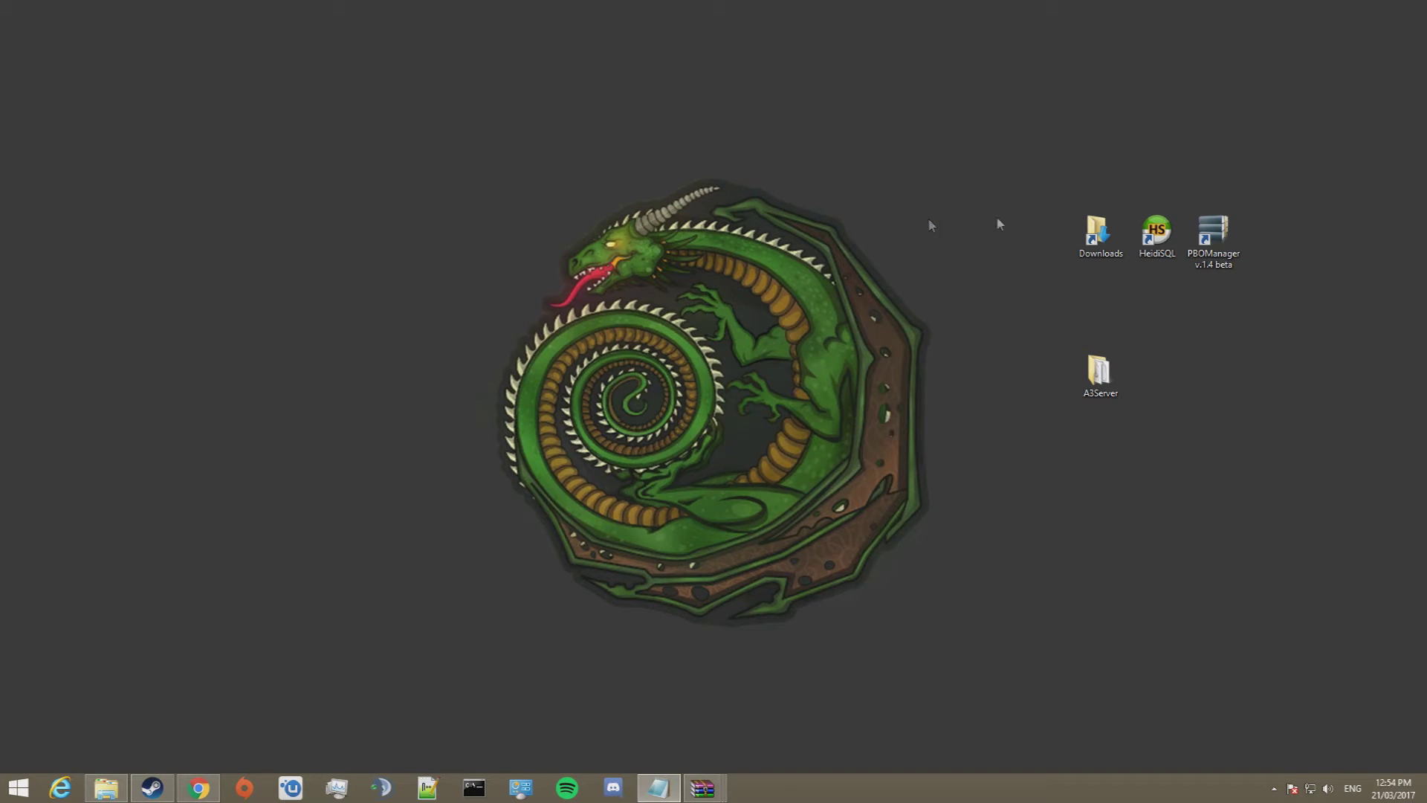
Open a3wasteland_db_v2.05.sql from the A3Server folder in HeidiSQL, connecting to 127.0.0.1
double_click(1099, 373)
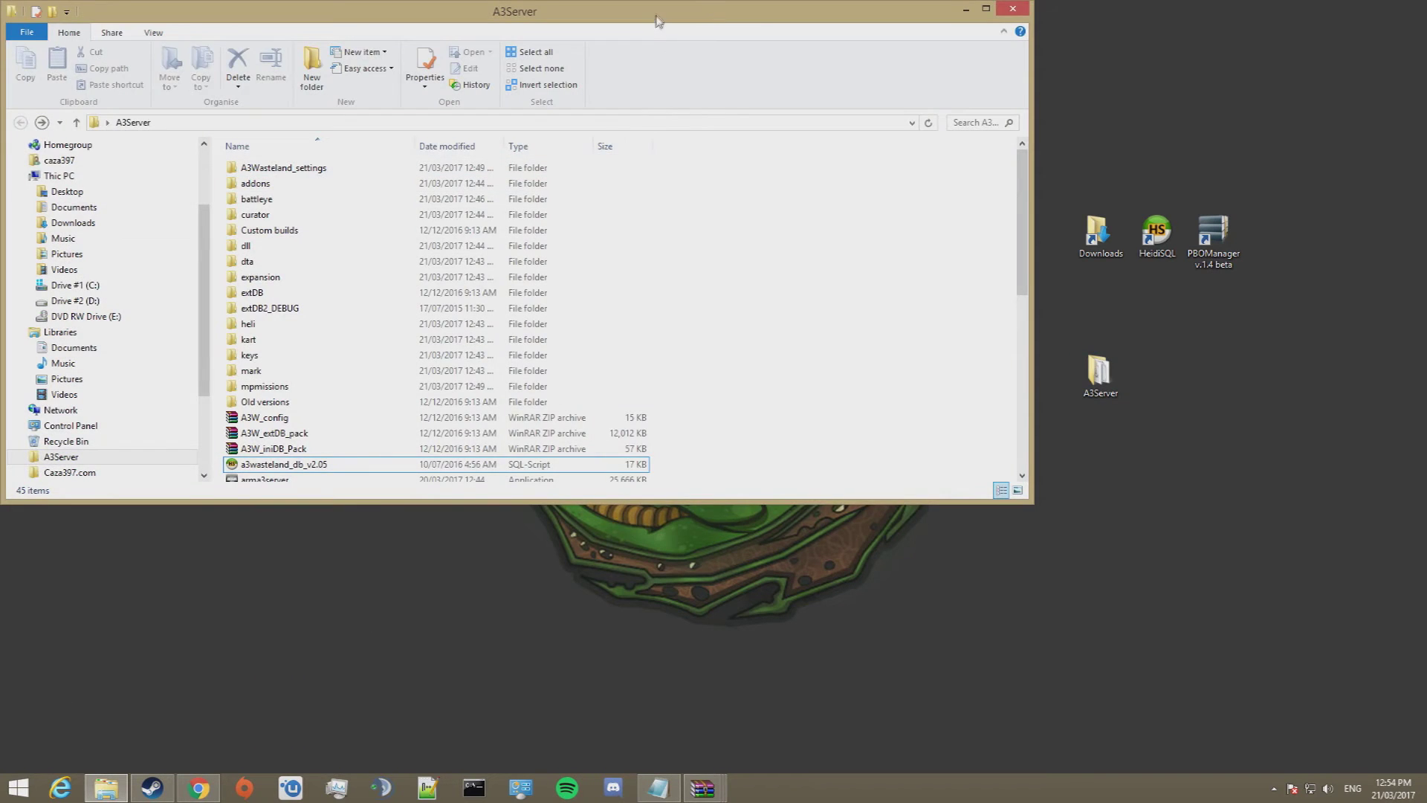
left_click_drag(656, 18, 766, 86)
scroll(385, 418, "down", 3)
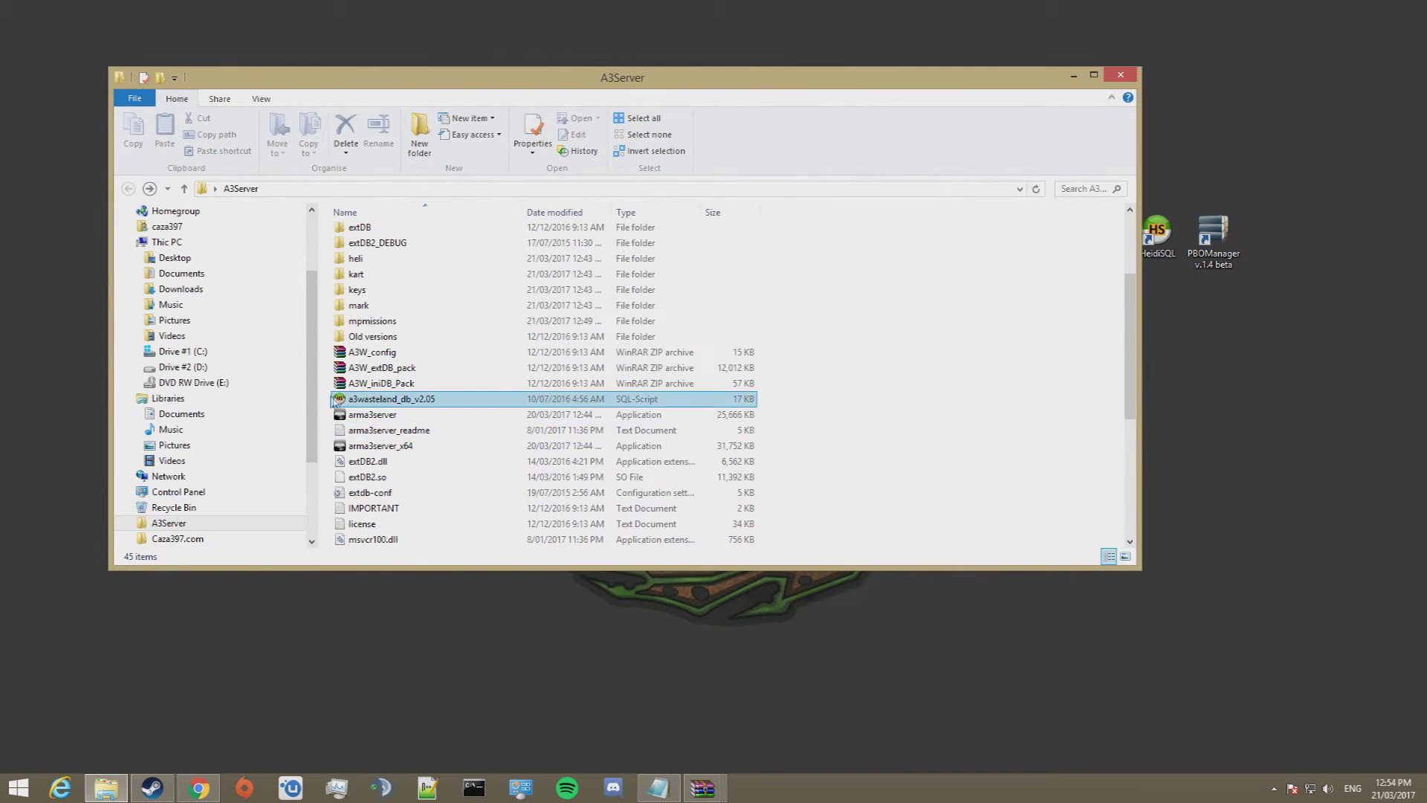
left_click(368, 402)
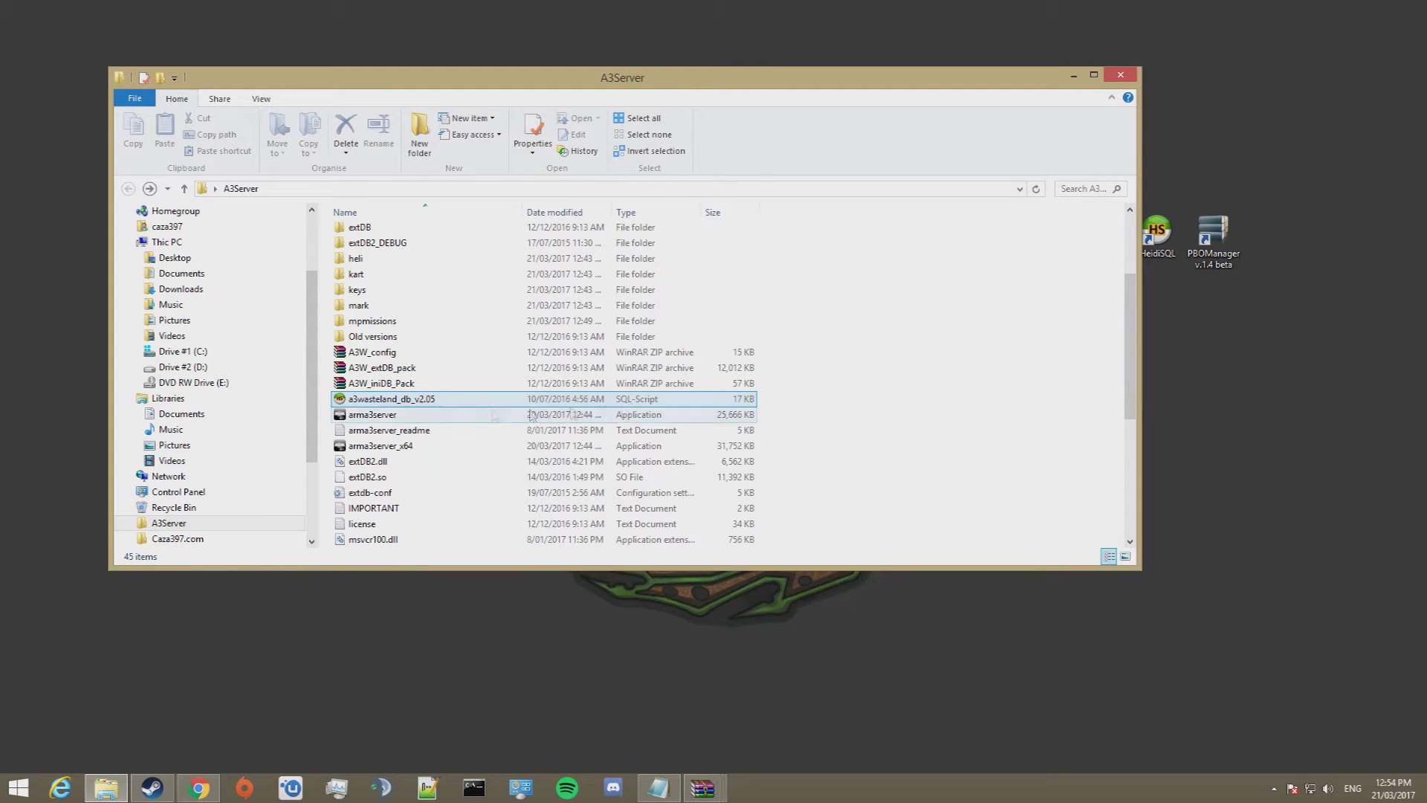
double_click(439, 405)
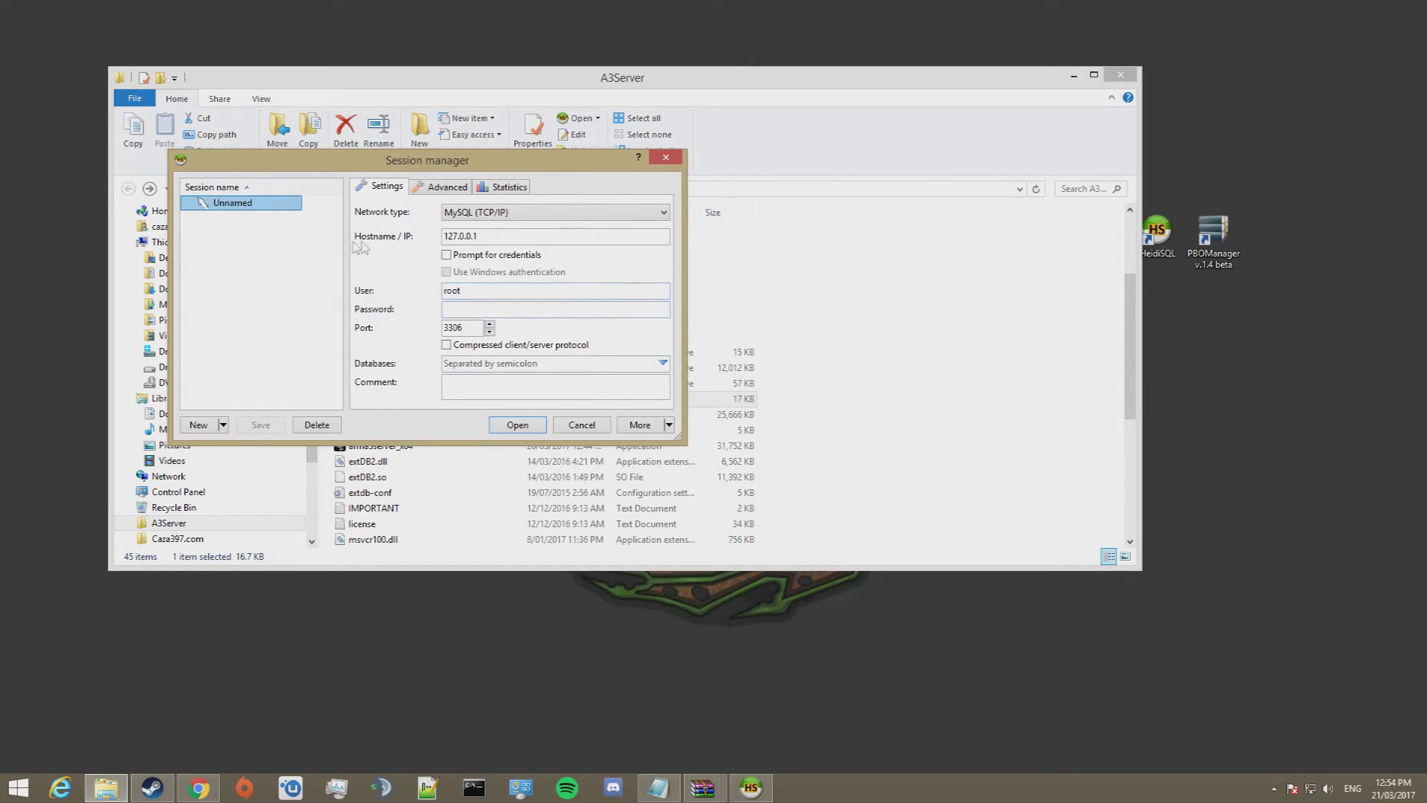
left_click(493, 237)
mouse_move(492, 237)
left_mouse_down()
mouse_move(437, 242)
mouse_move(478, 236)
left_mouse_up()
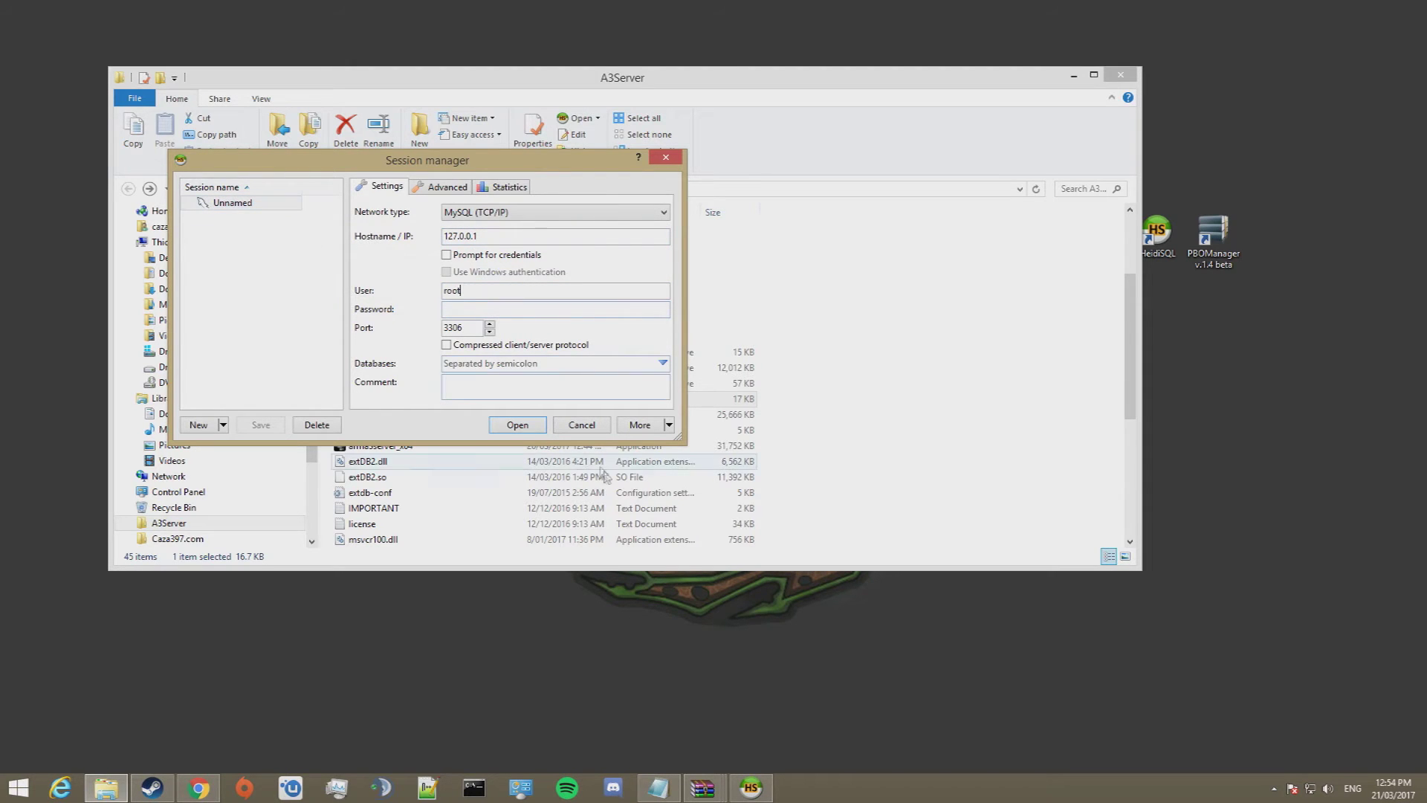
left_click(516, 427)
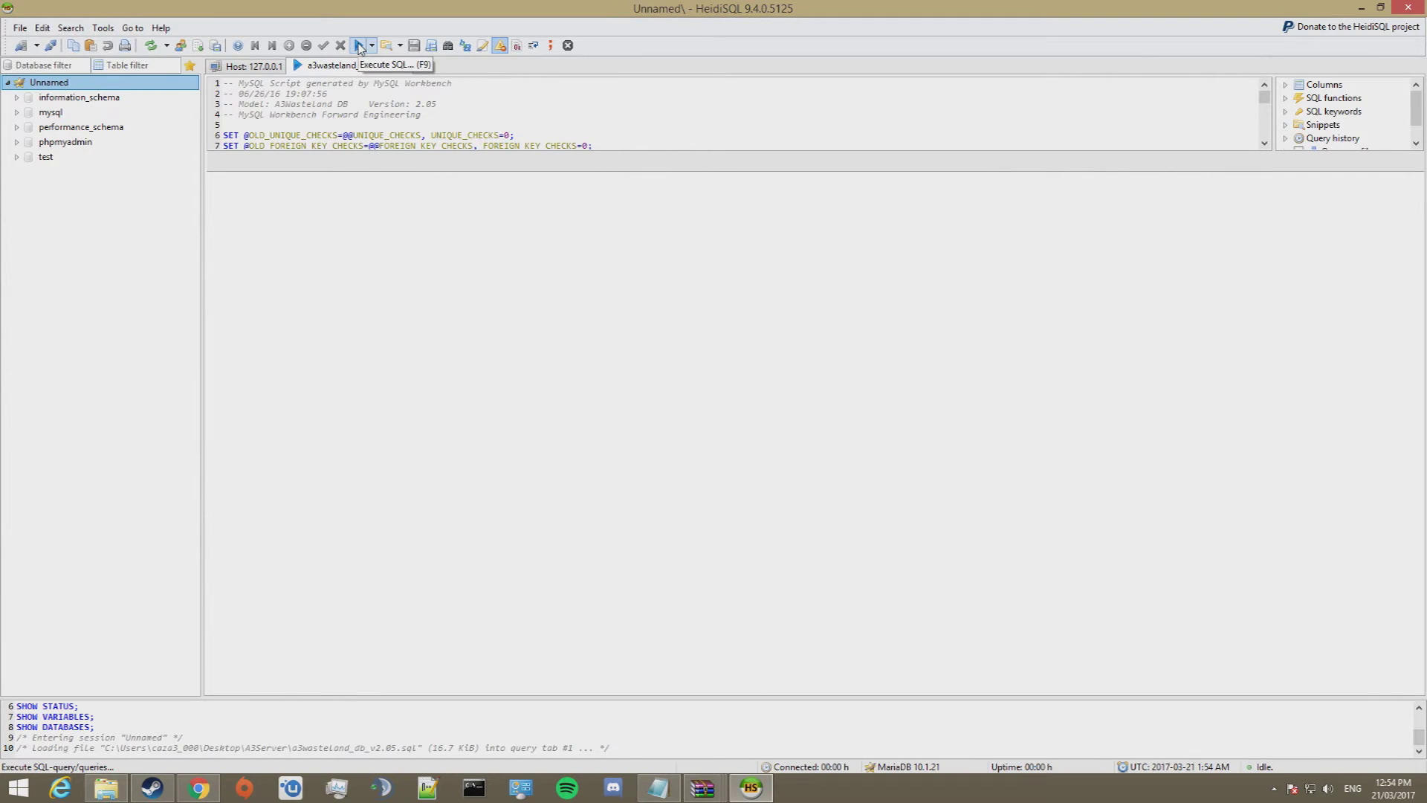
Execute the loaded SQL script, refresh the database tree and expand the new a3wasteland database
left_click(359, 46)
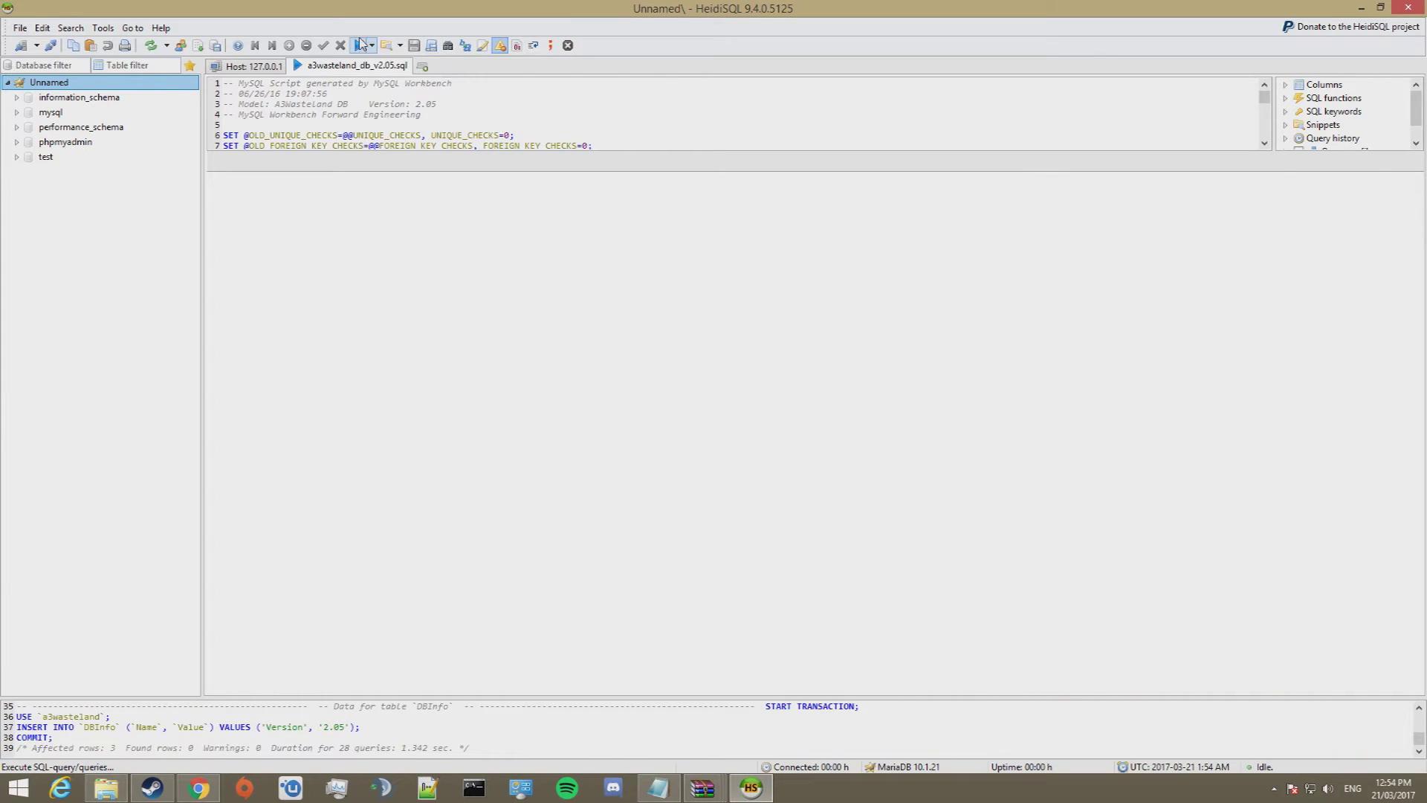
right_click(8, 427)
left_click(70, 373)
right_click(73, 369)
left_click(111, 616)
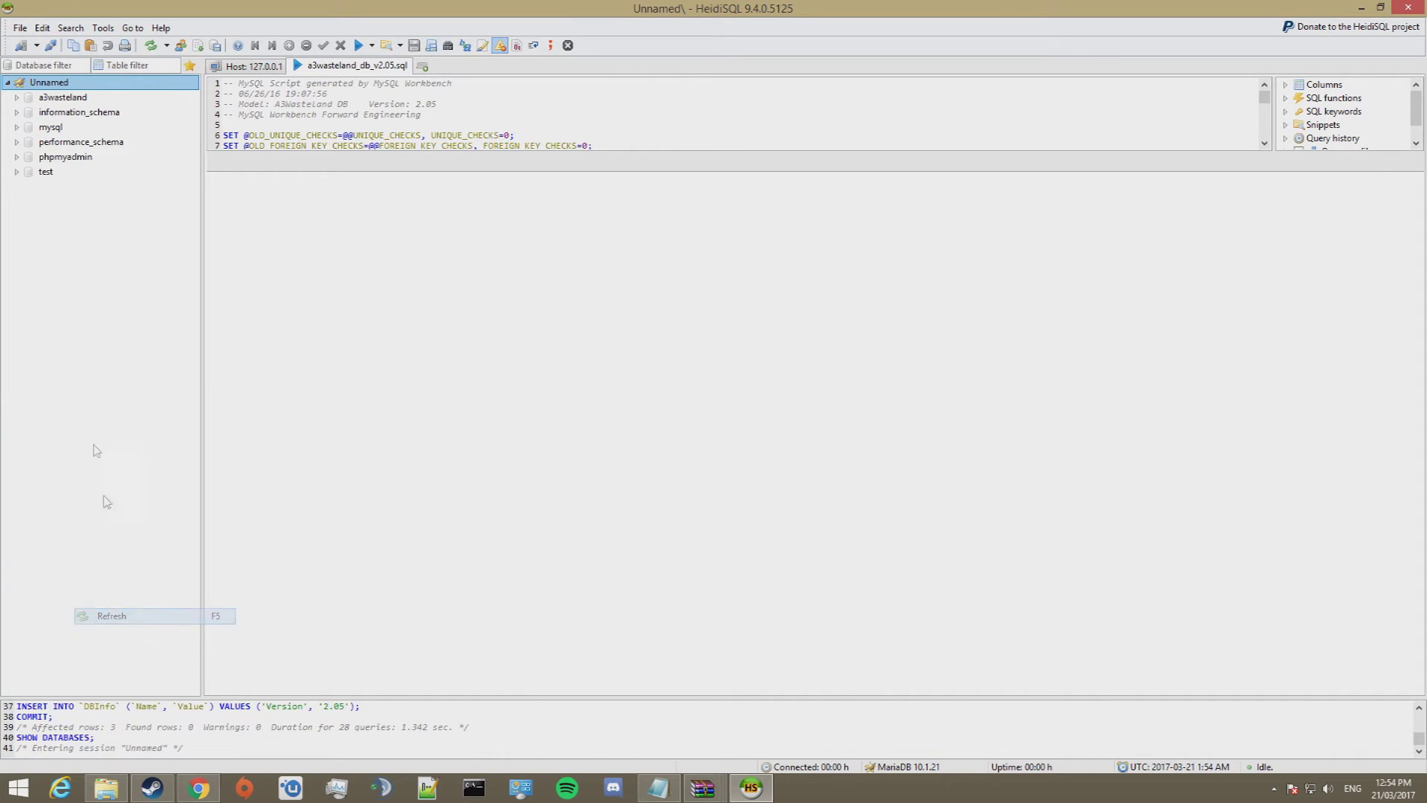
left_click(52, 97)
left_click(17, 98)
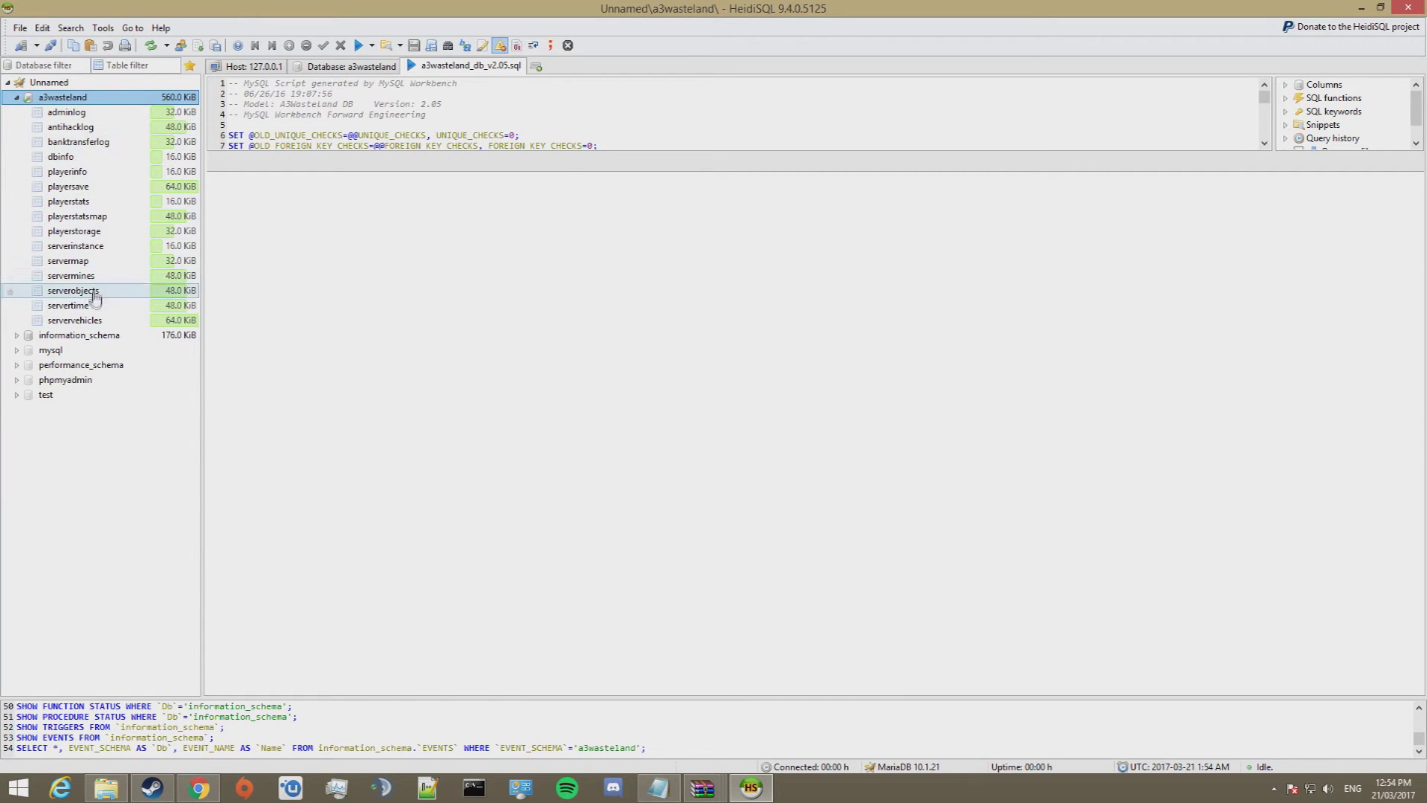
Inspect the adminlog, antihacklog, playerinfo, serverinstance and servermines tables, then close HeidiSQL
double_click(59, 113)
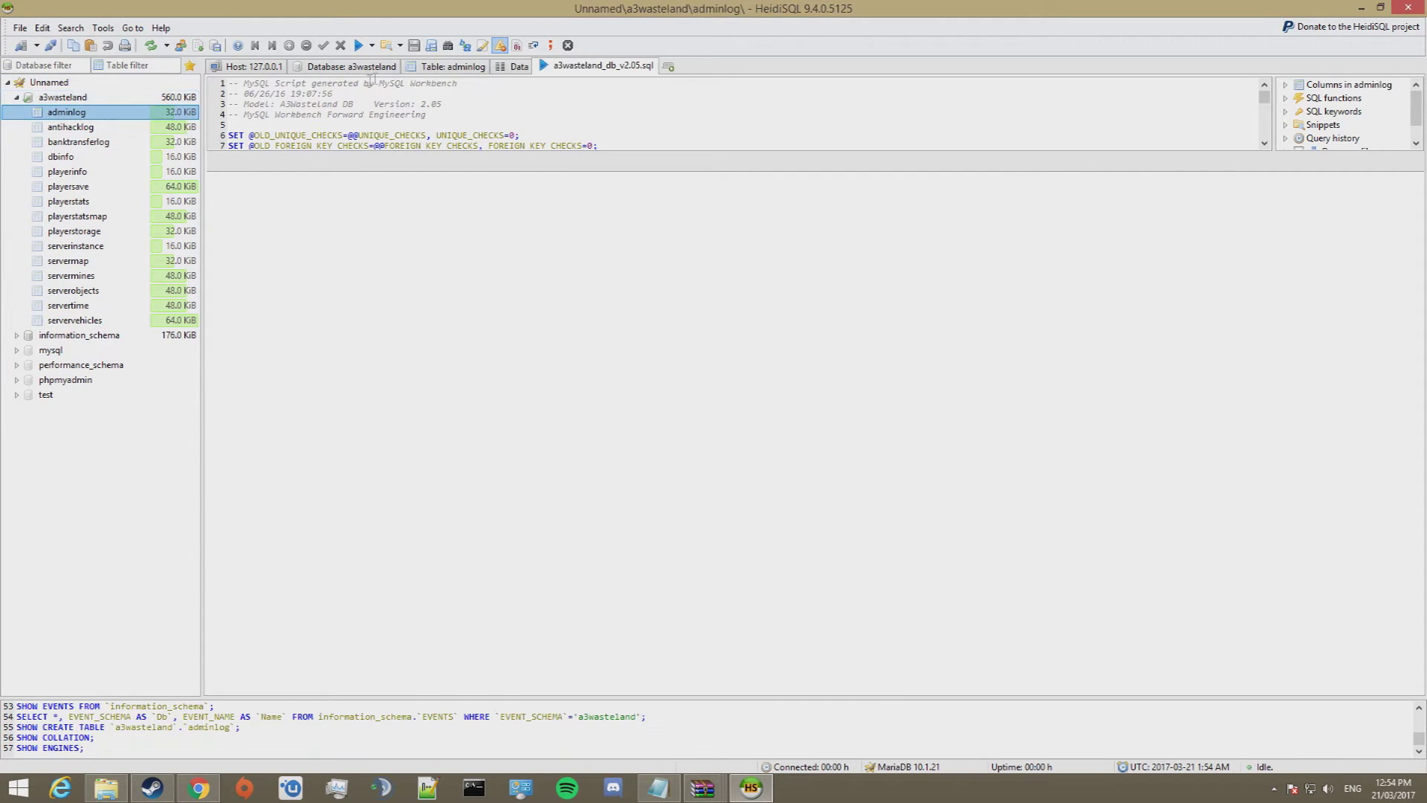
left_click(96, 127)
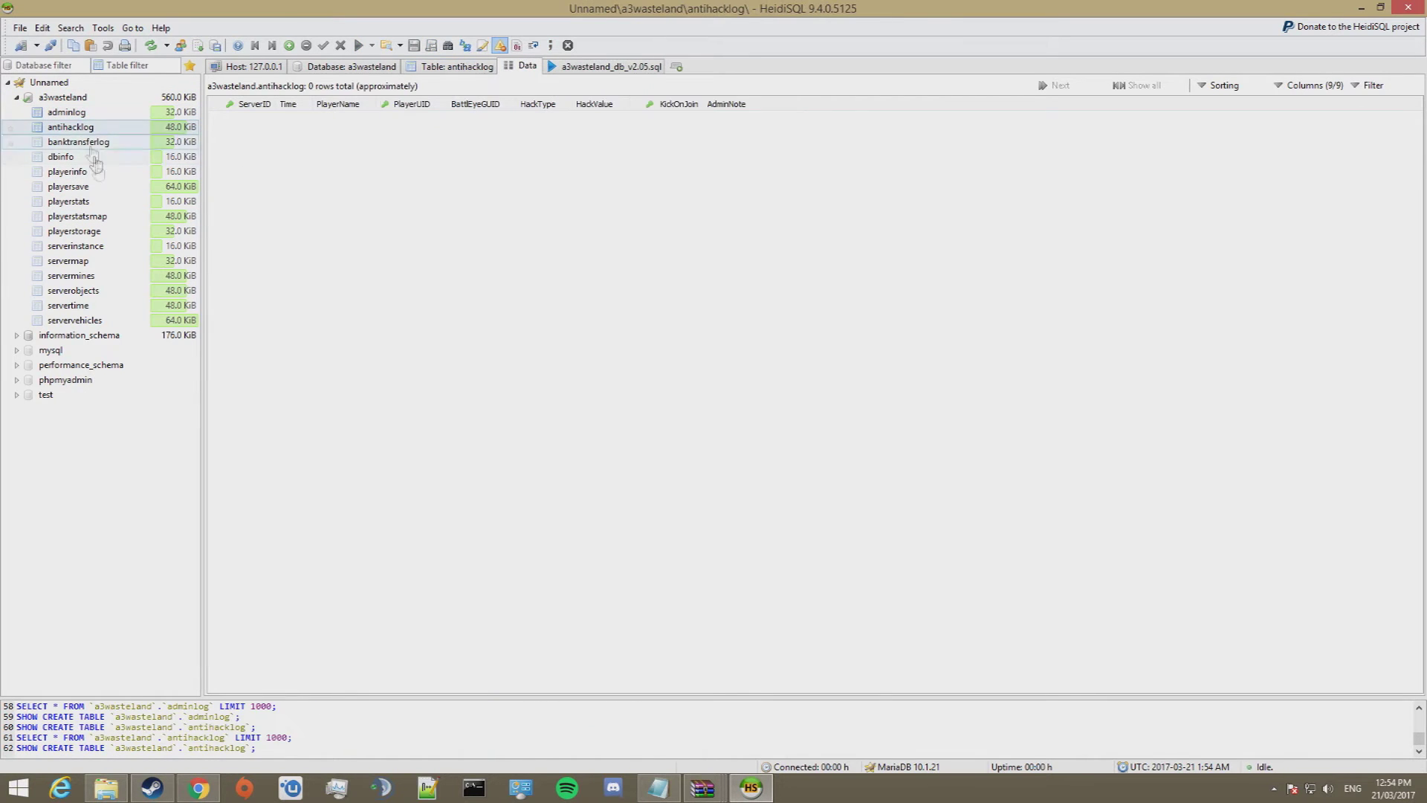
left_click(97, 172)
left_click(102, 246)
left_click(102, 275)
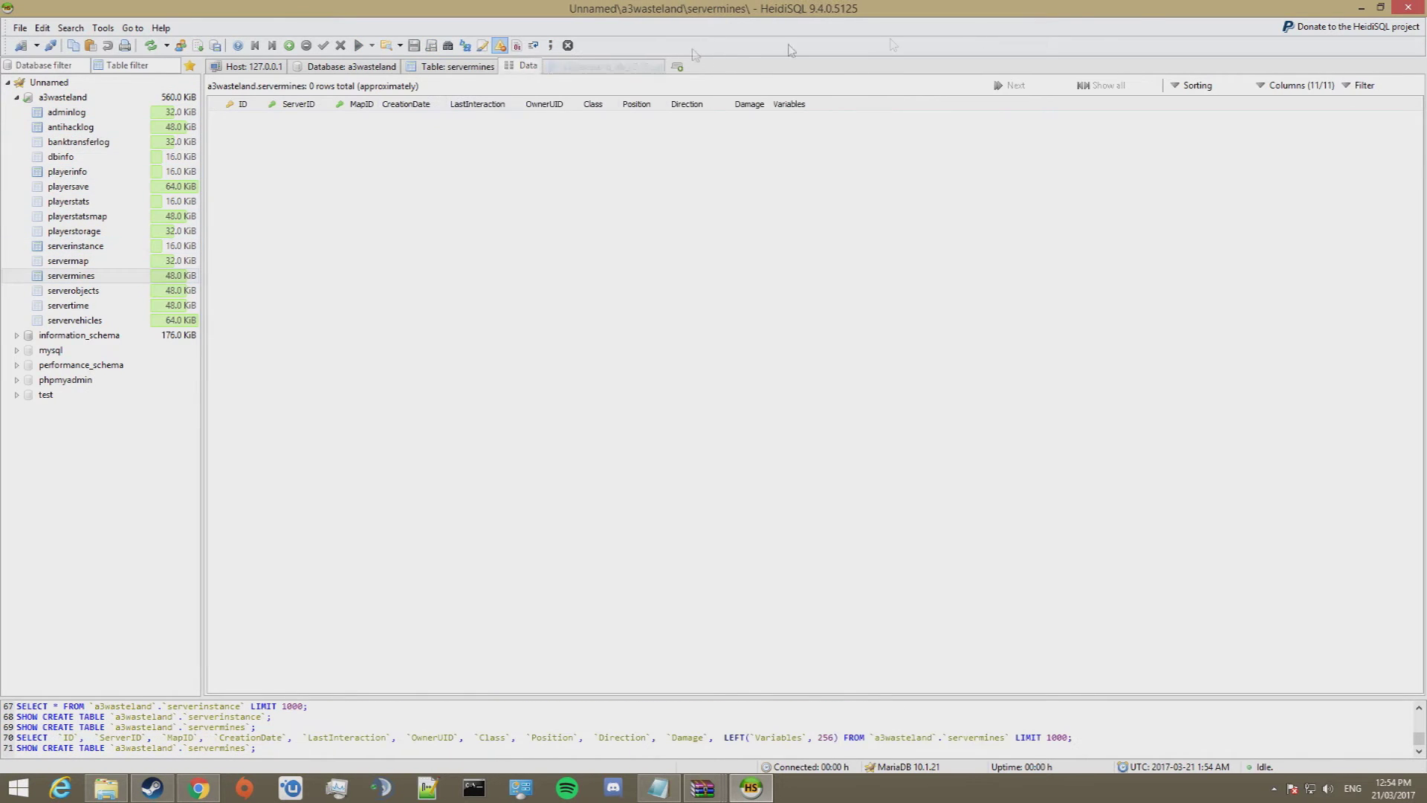
left_click(1412, 8)
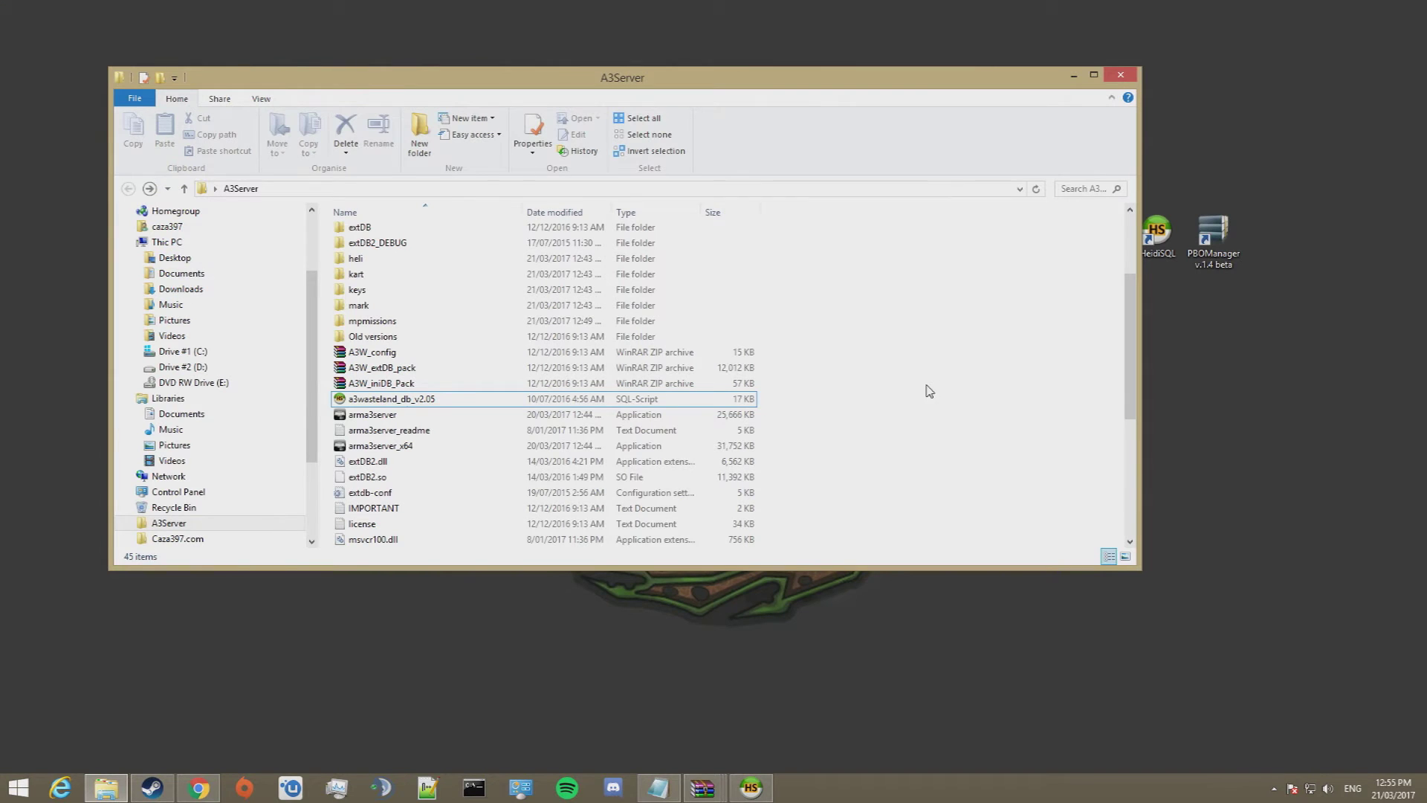
Delete the line 21 Password value in extdb-conf.ini using Notepad++, save, and close the editor
scroll(926, 392, "down", 1)
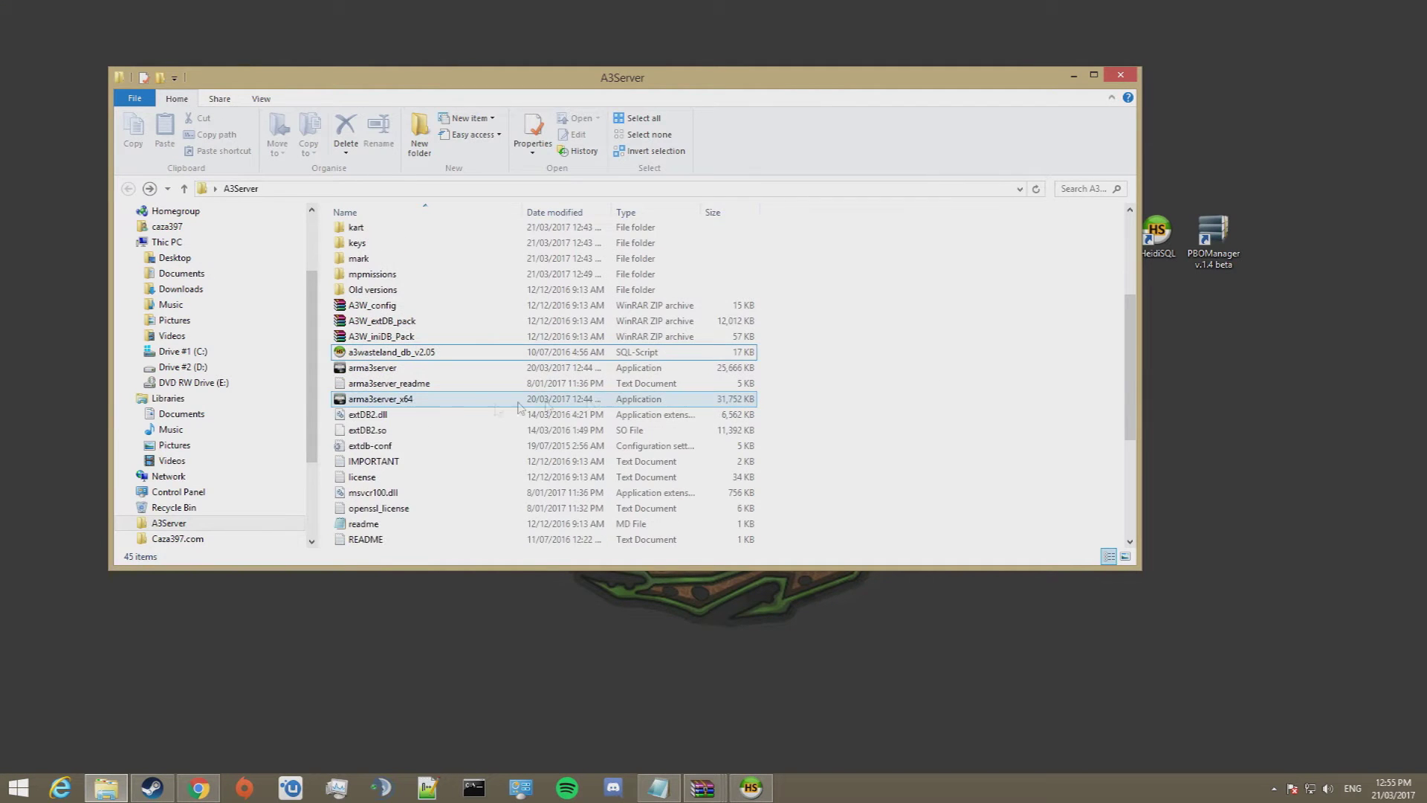
right_click(385, 446)
left_click(440, 504)
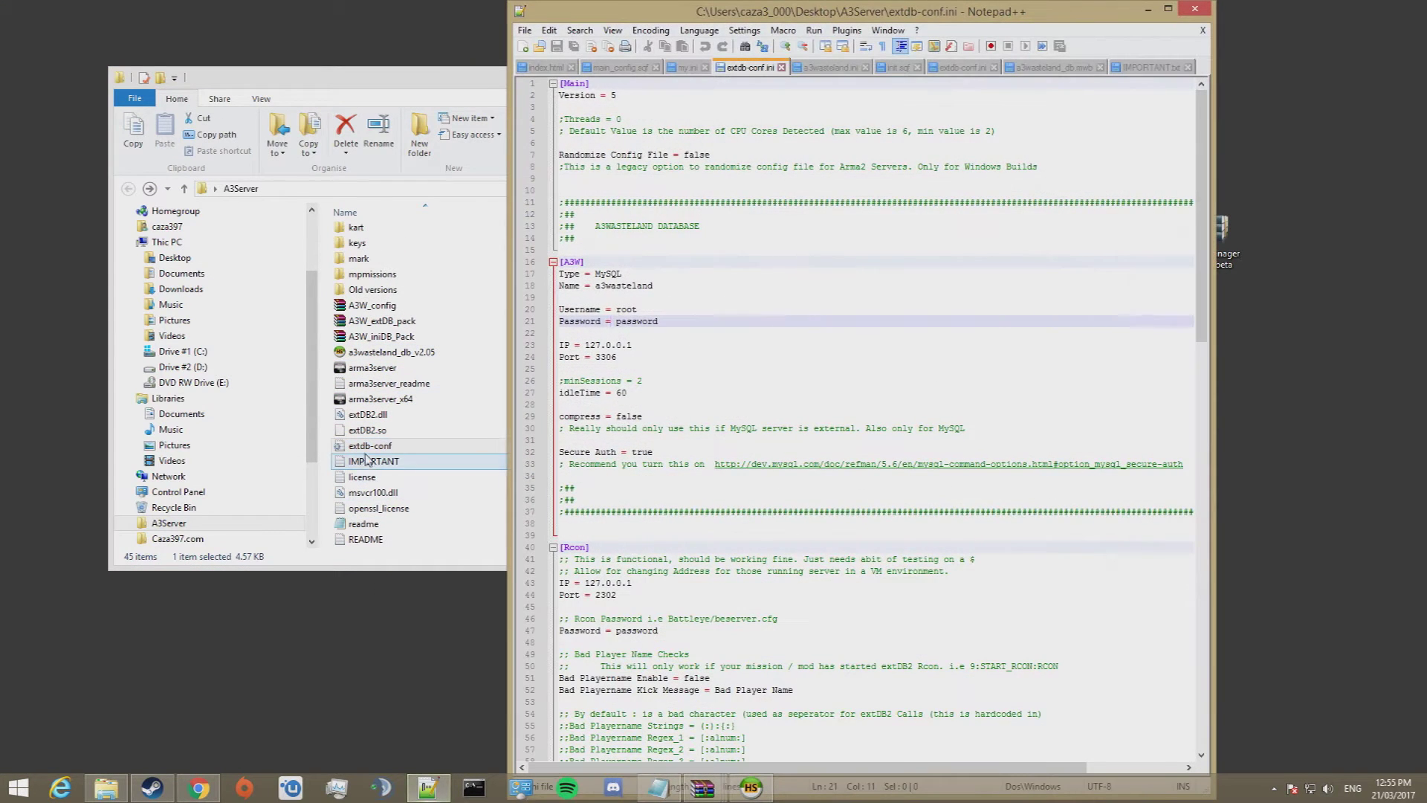
double_click(630, 322)
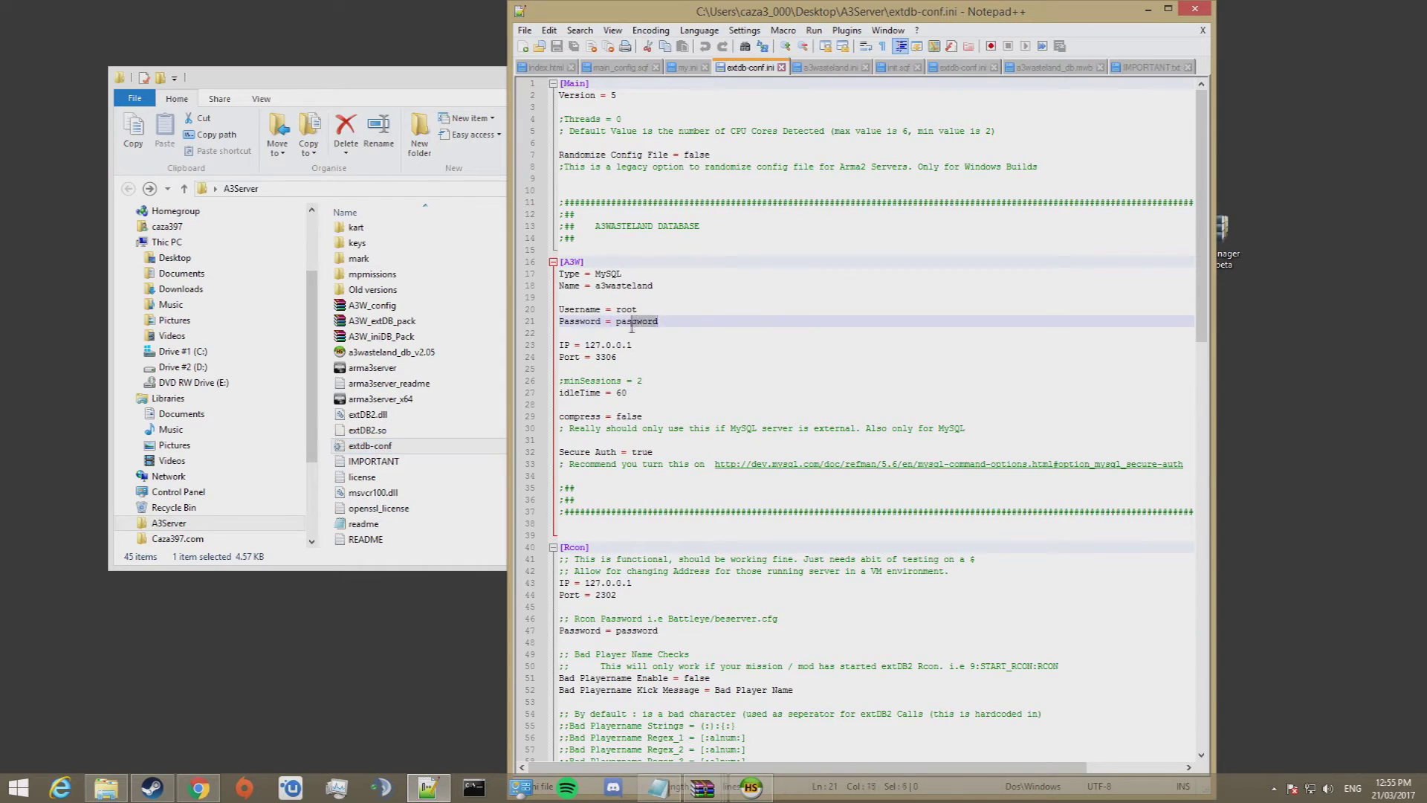
key("BackSpace")
key("BackSpace")
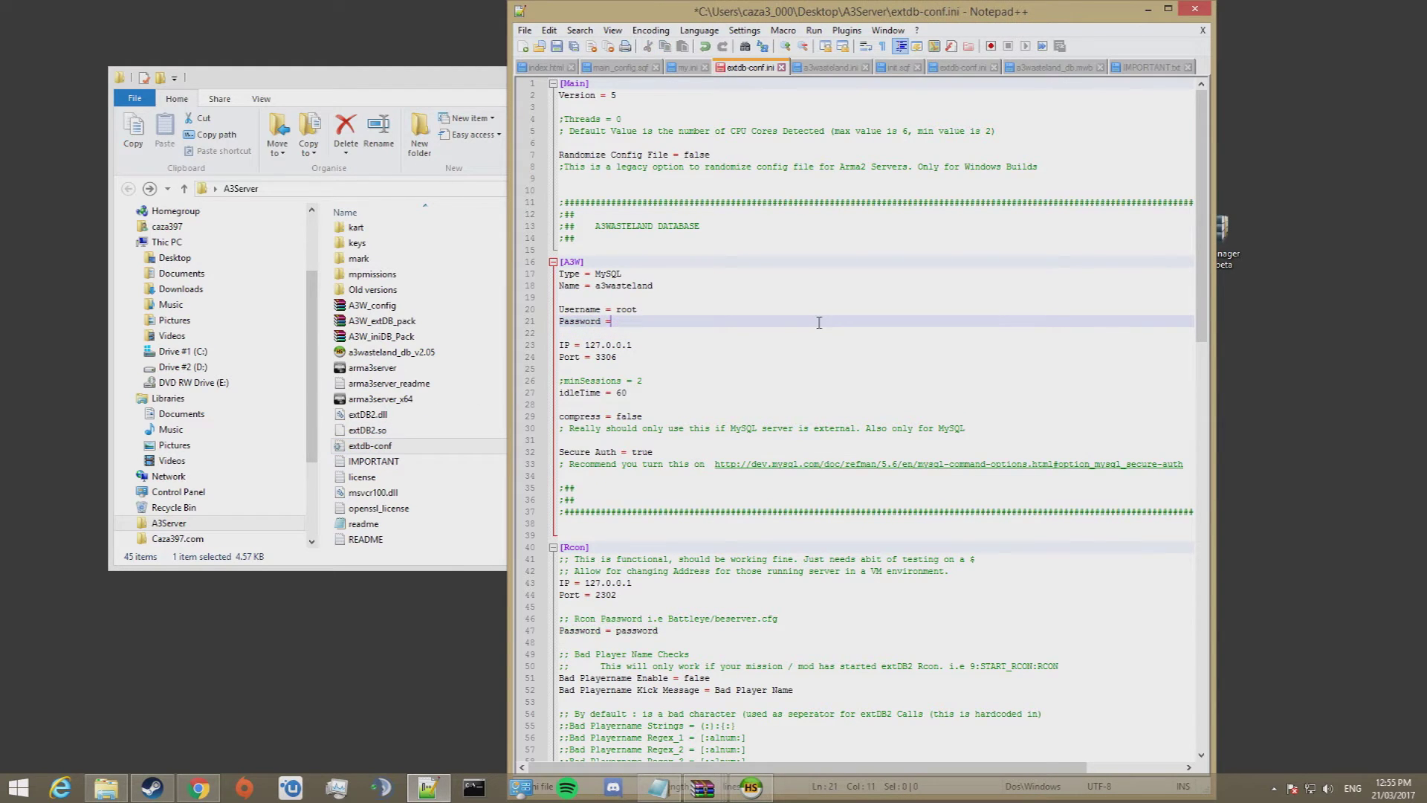
left_click(524, 29)
left_click(550, 112)
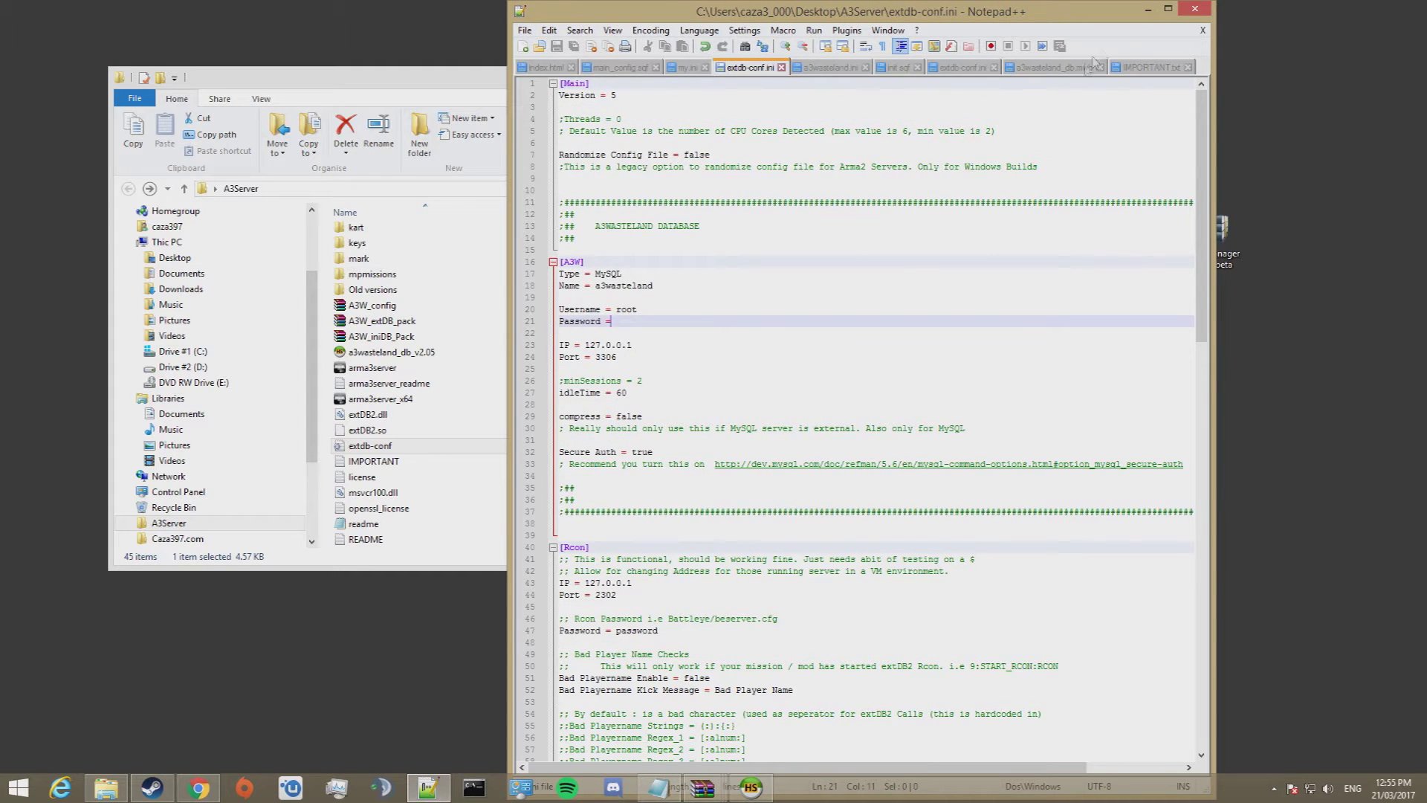
left_click(1197, 9)
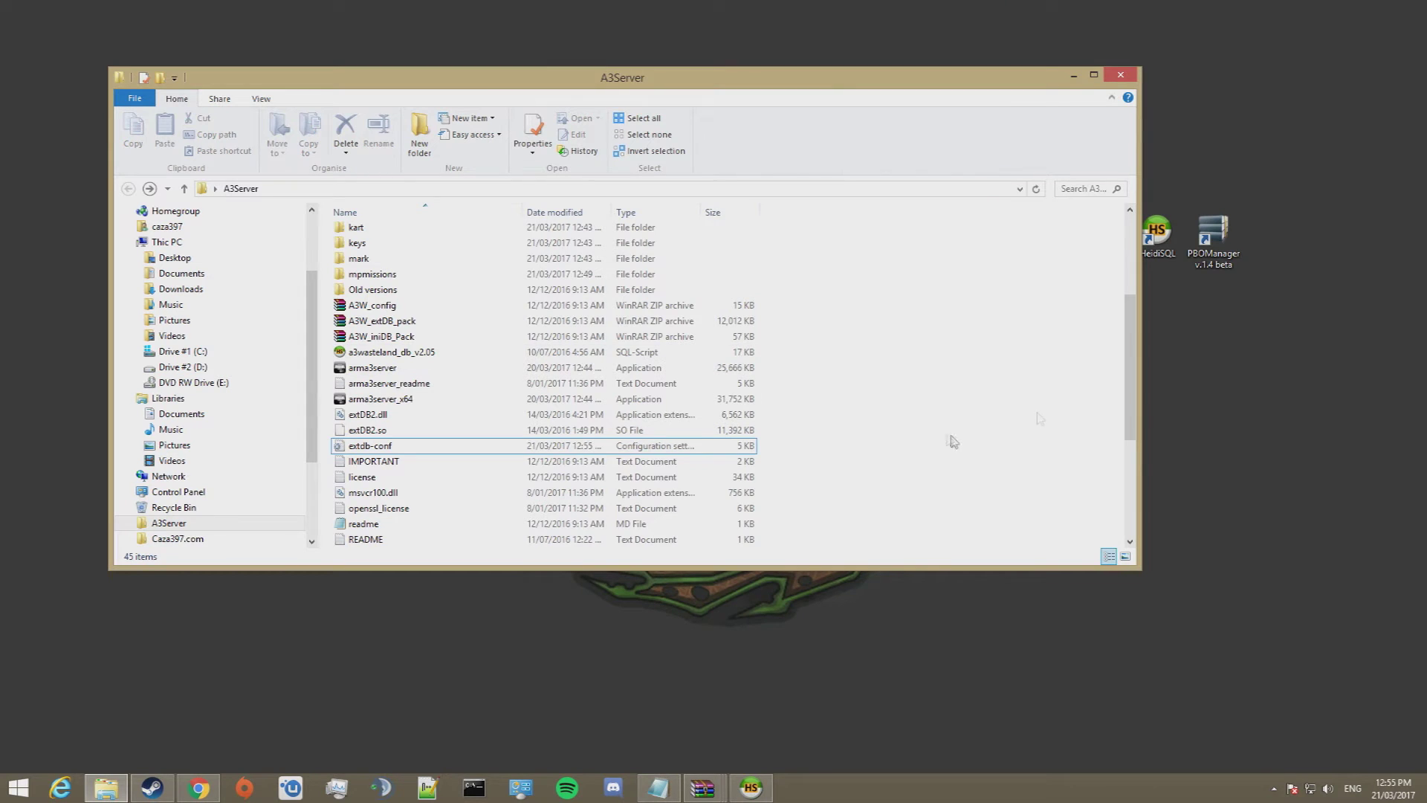
Launch TADST.exe from the A3Server folder
scroll(924, 436, "up", 4)
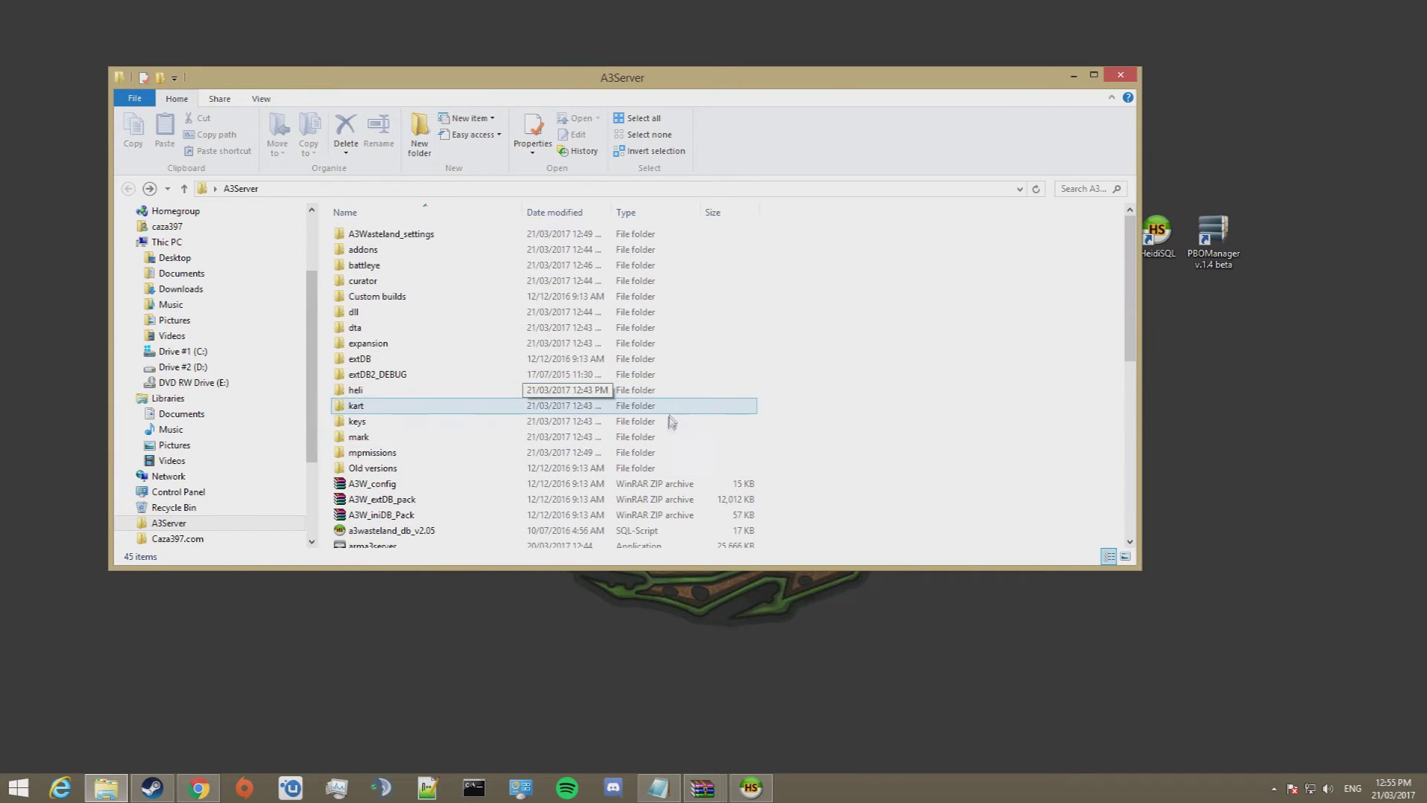
scroll(966, 435, "down", 8)
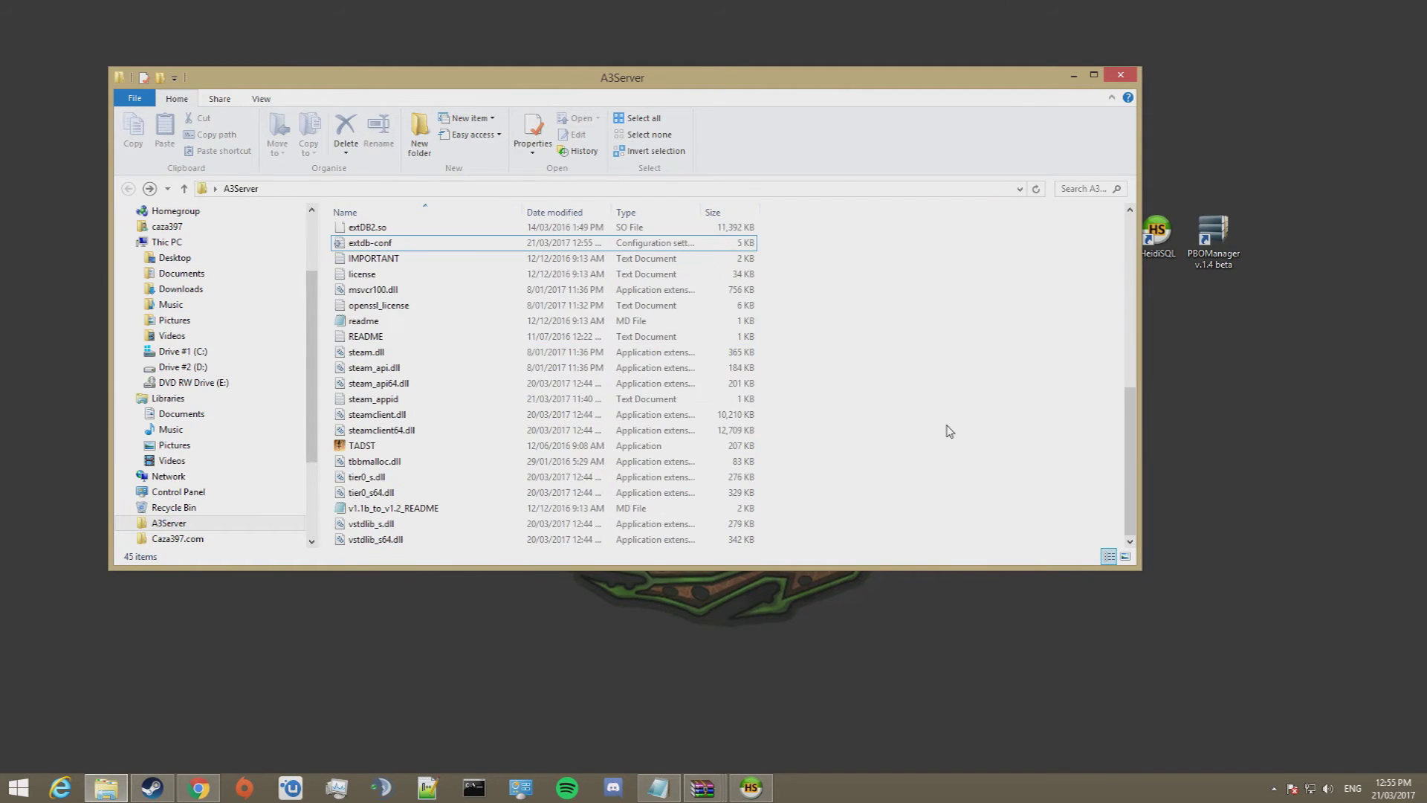
left_click(361, 446)
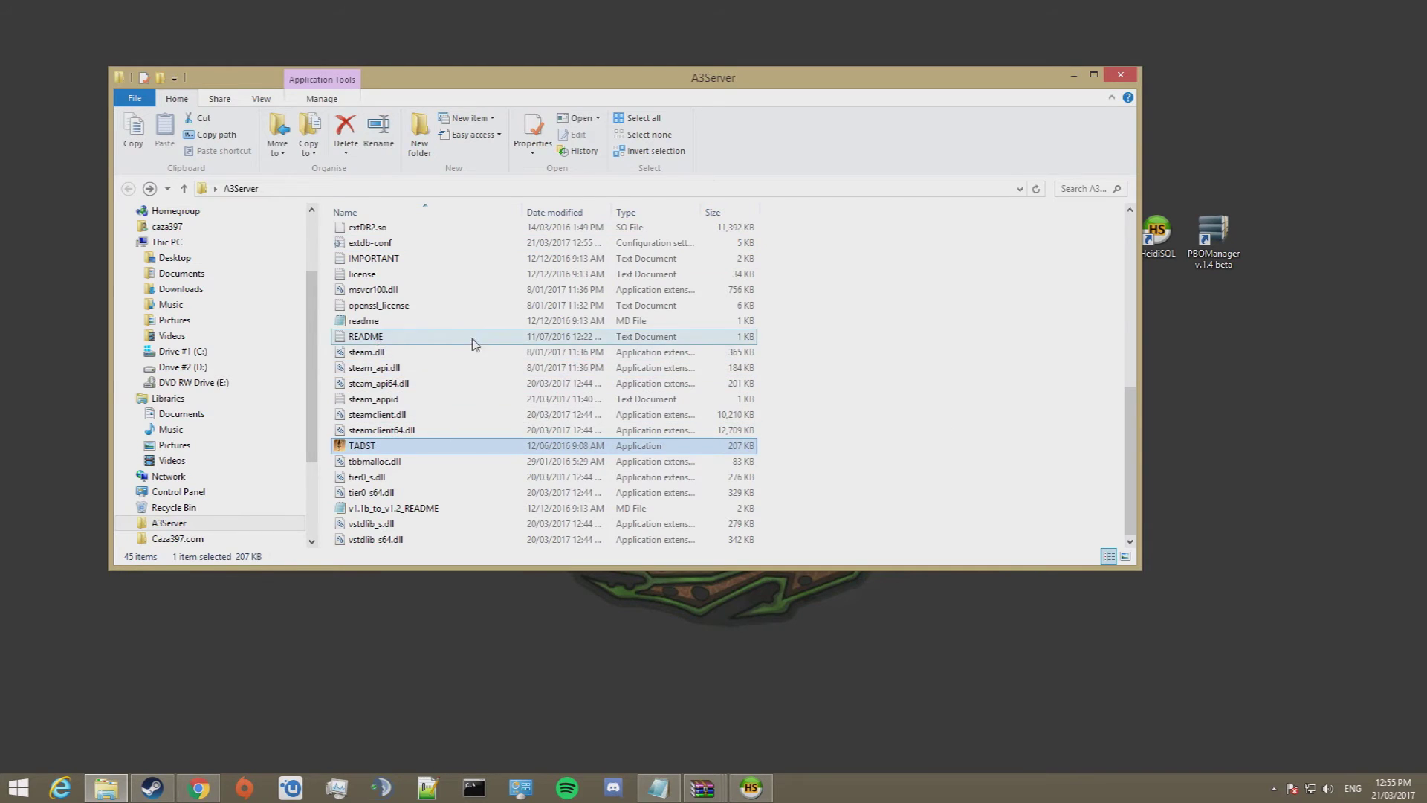
key("Return")
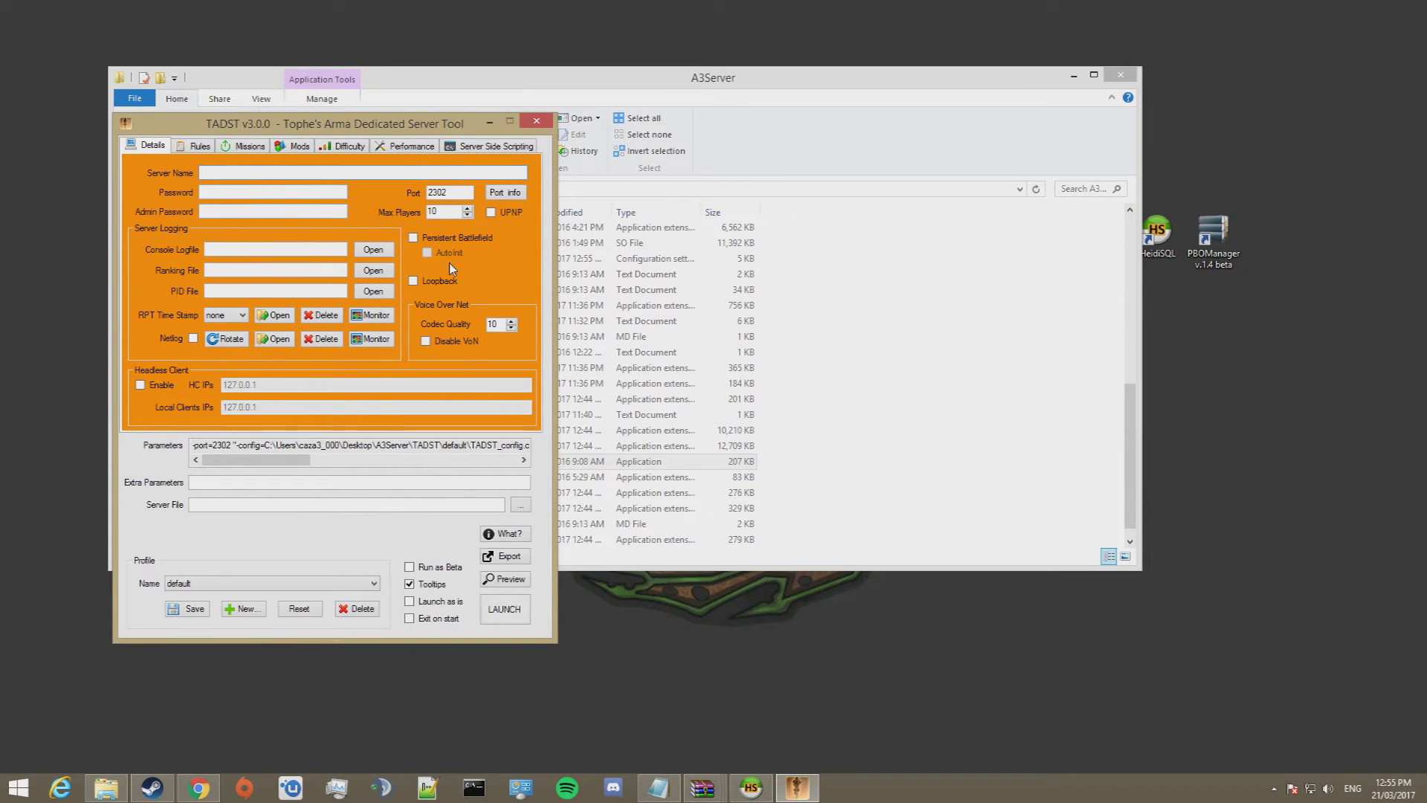
Name the server Test Server with an admin password, port 2302, 32 max players, Persistent Battlefield and AutoInit
left_click(272, 173)
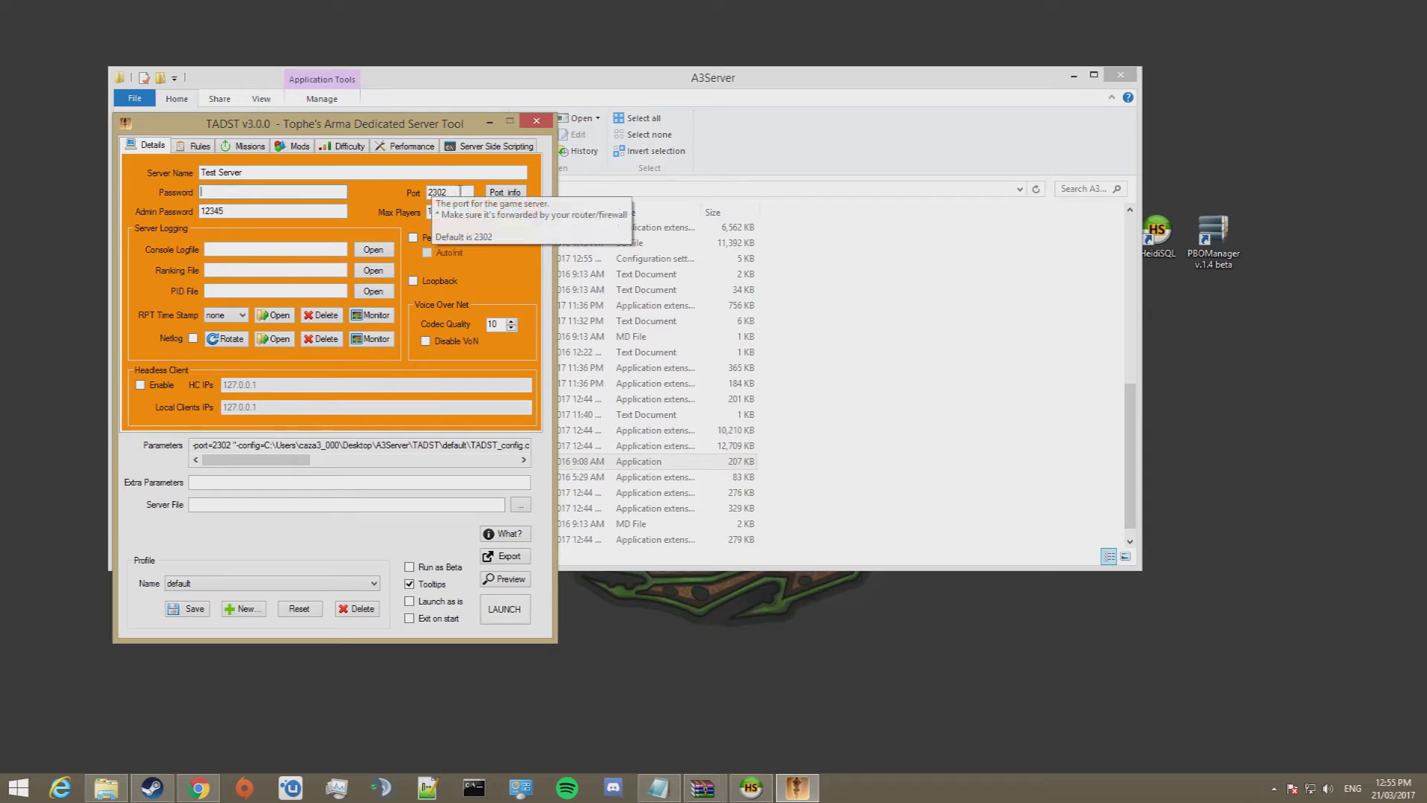
double_click(434, 193)
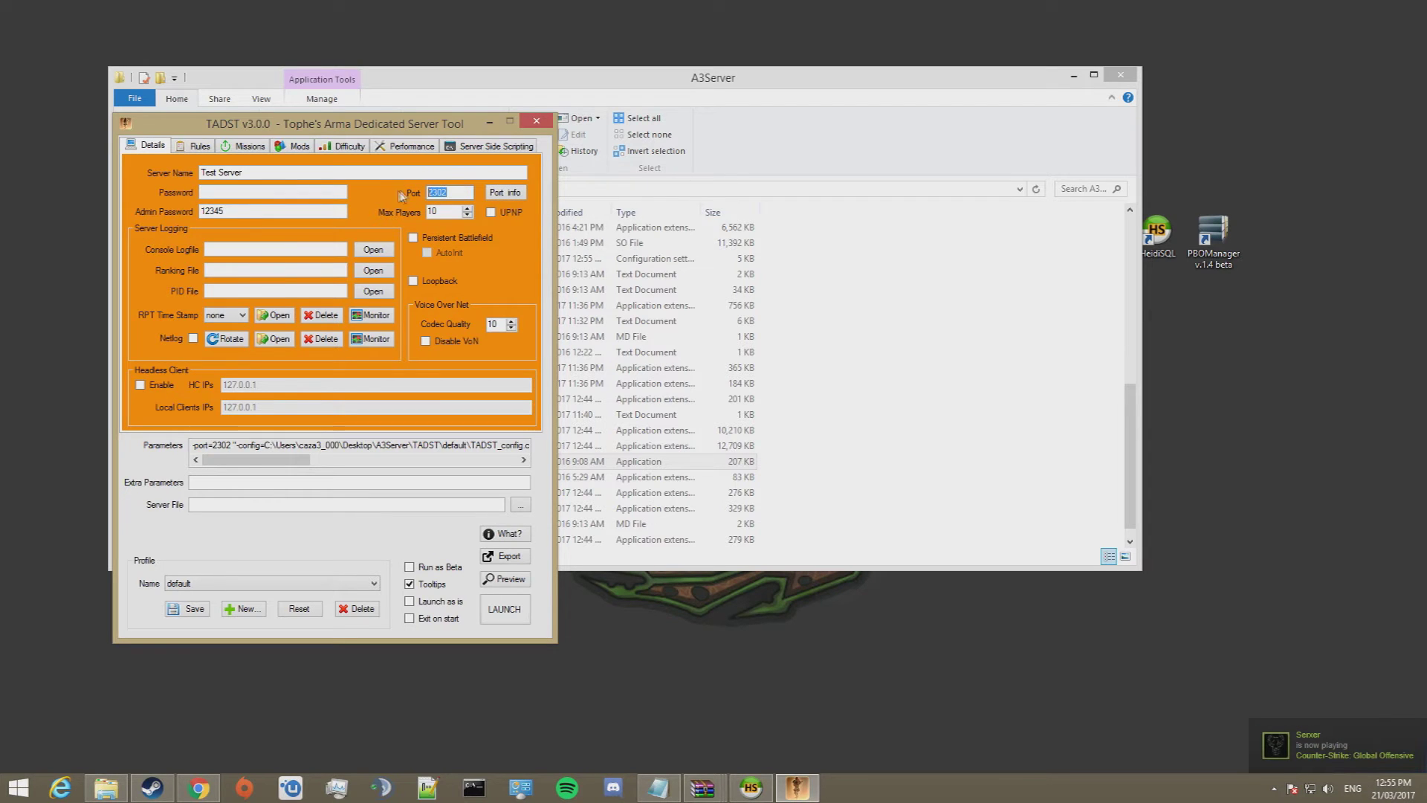
key("Tab")
type("32")
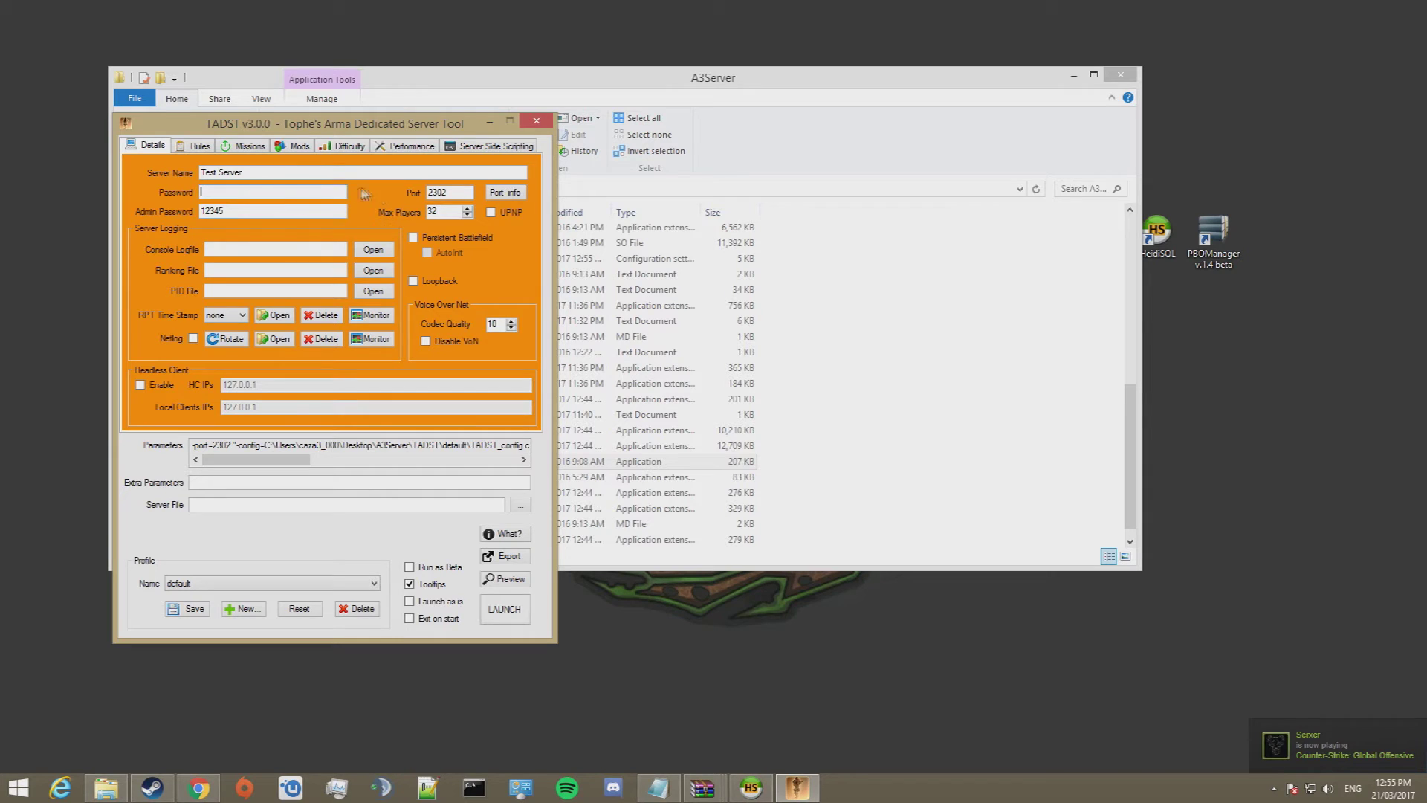
left_click(411, 238)
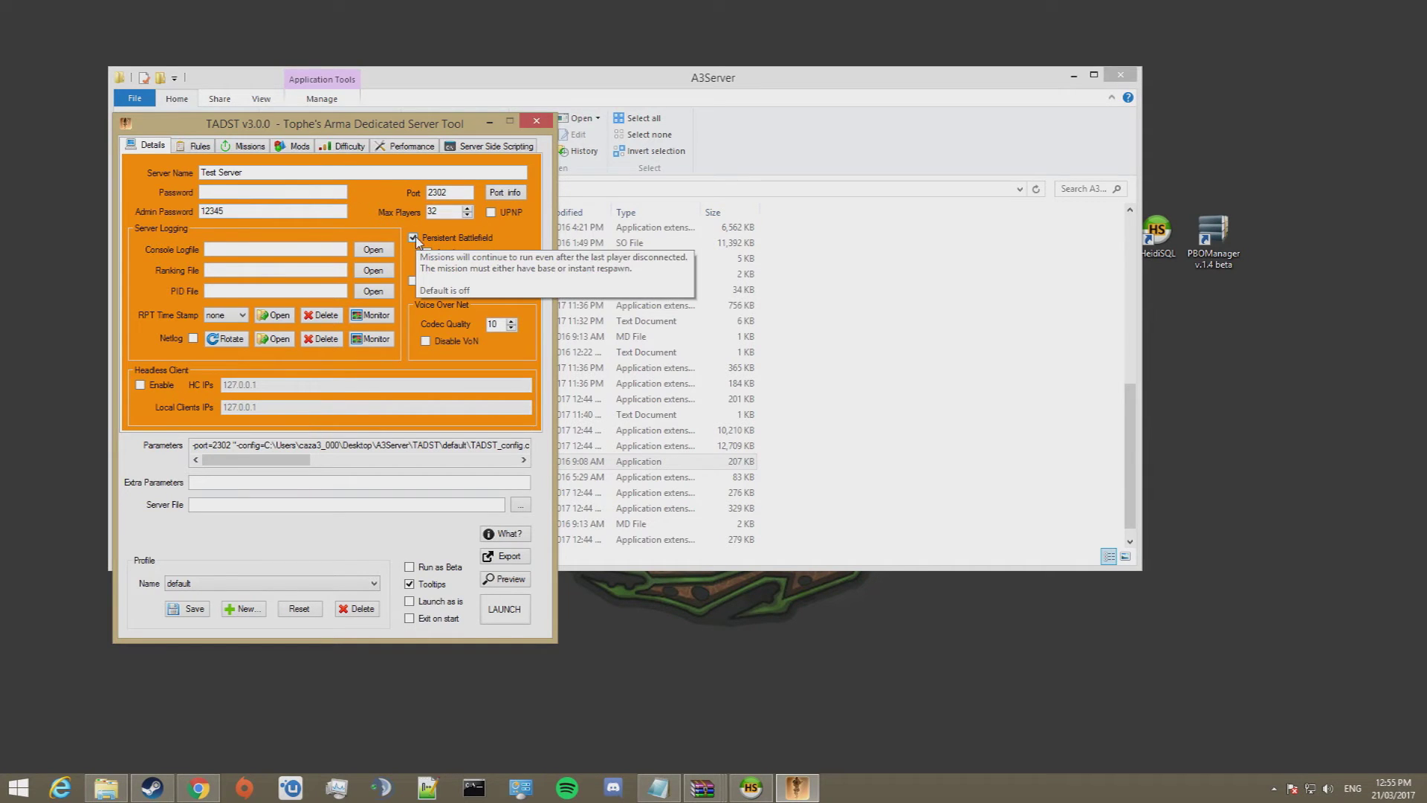
left_click(429, 253)
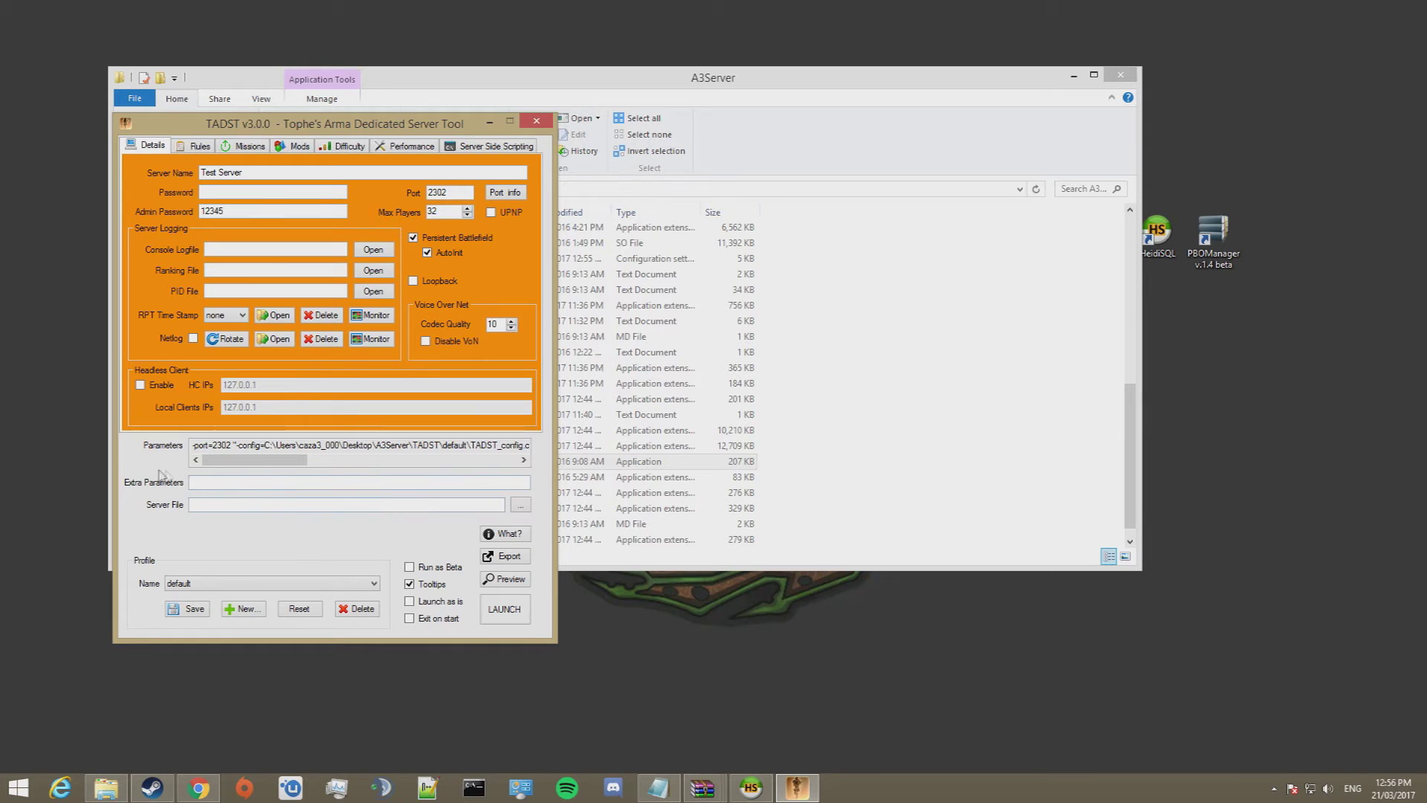
left_click(519, 506)
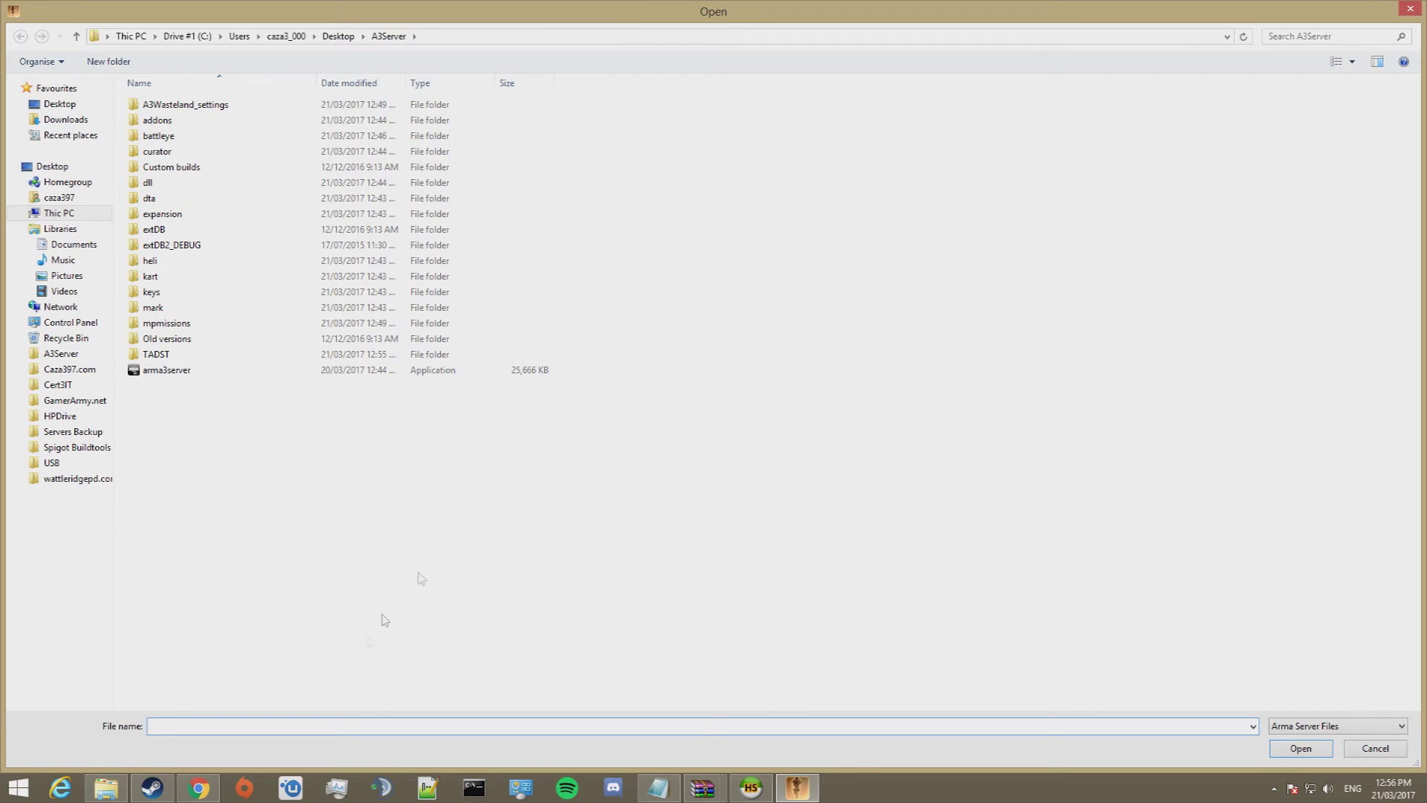
Pick arma3server.exe as the Server File, minimize the A3Server window, and turn off tooltips
double_click(177, 372)
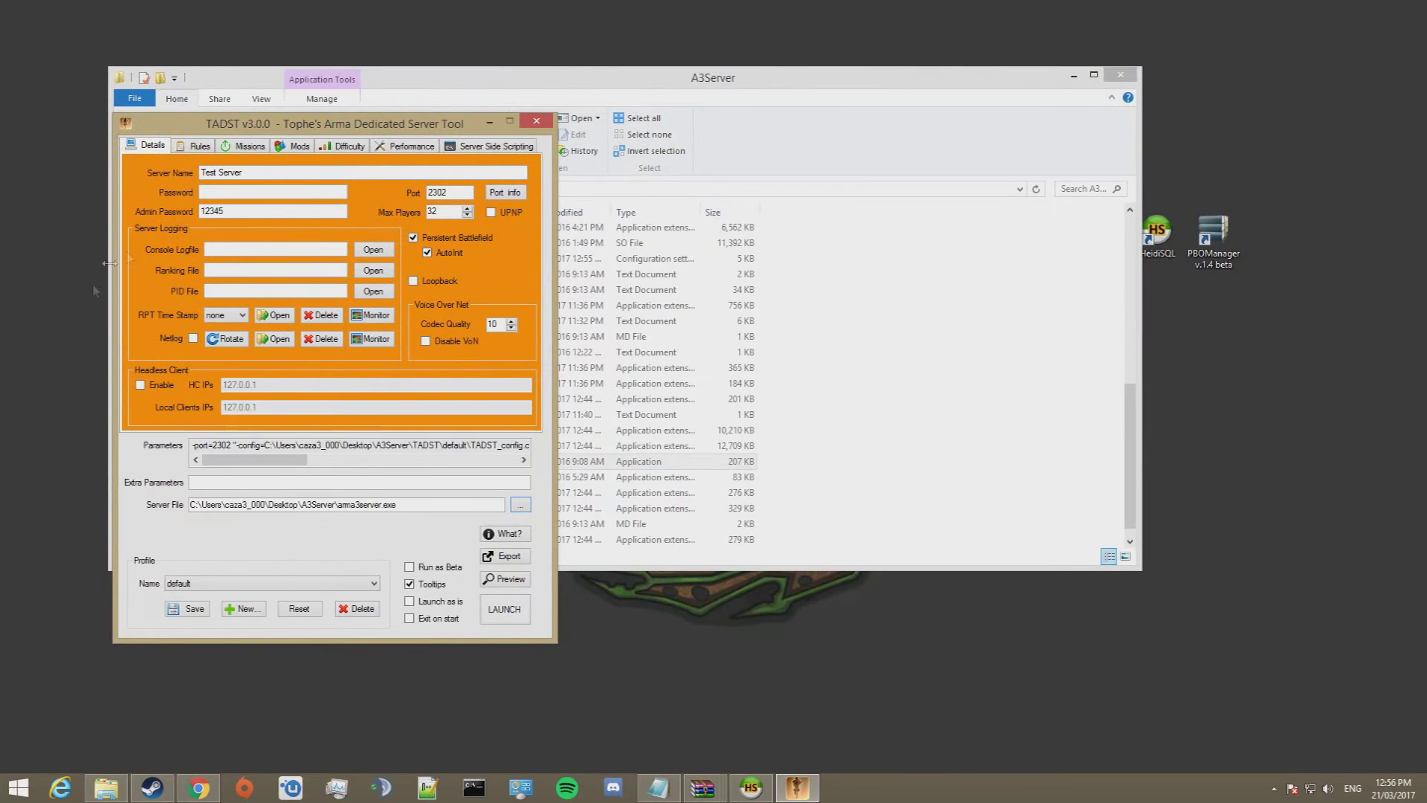
left_click(839, 321)
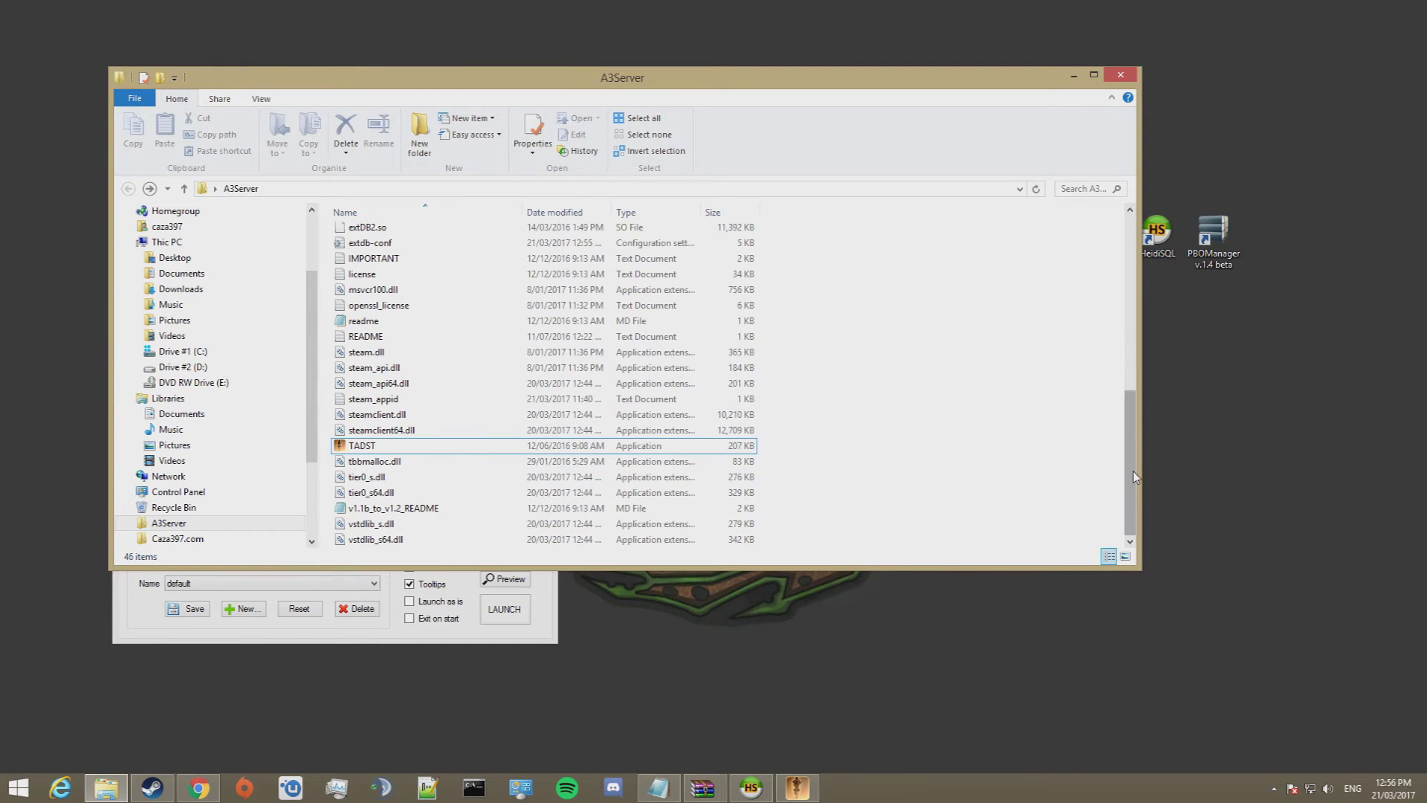
scroll(1113, 350, "up", 6)
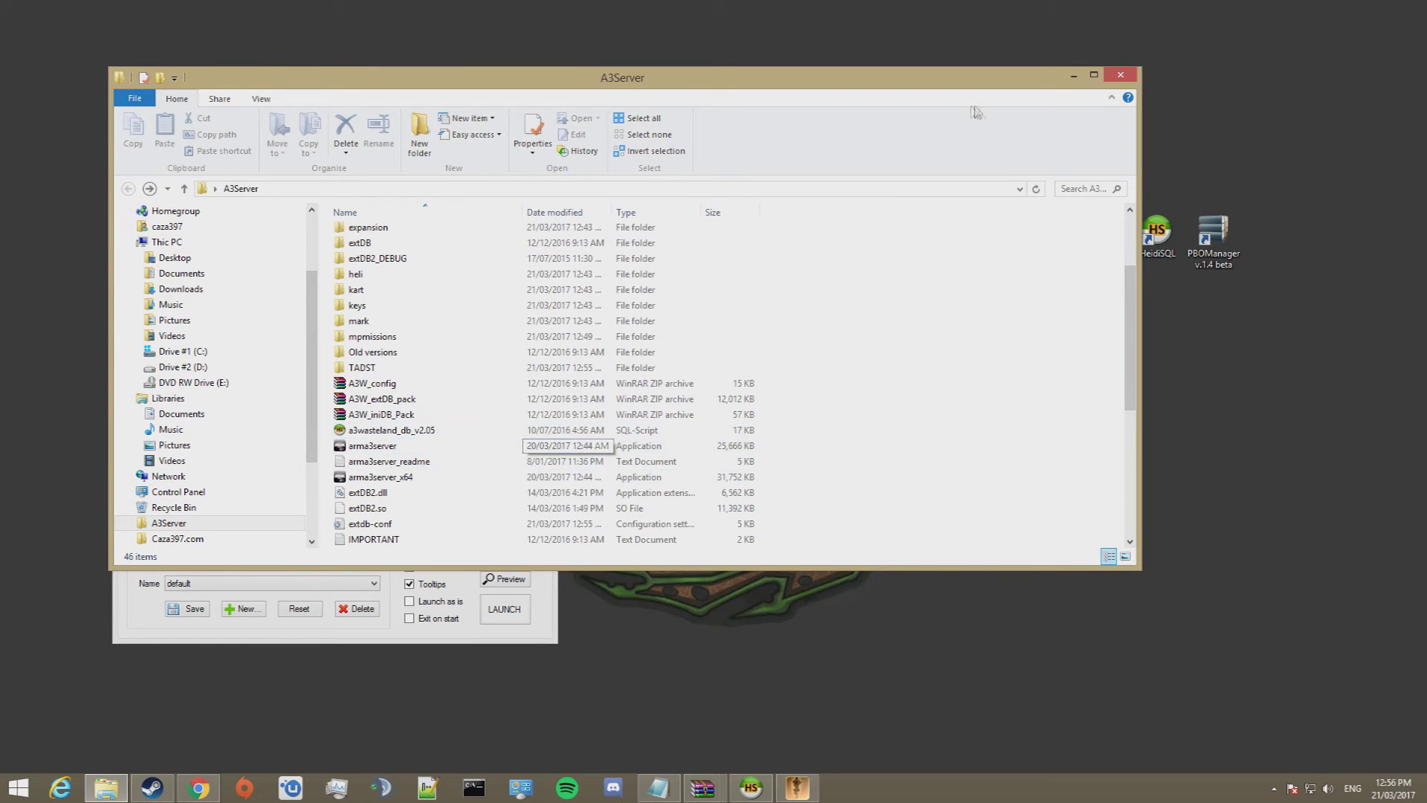
left_click(1073, 75)
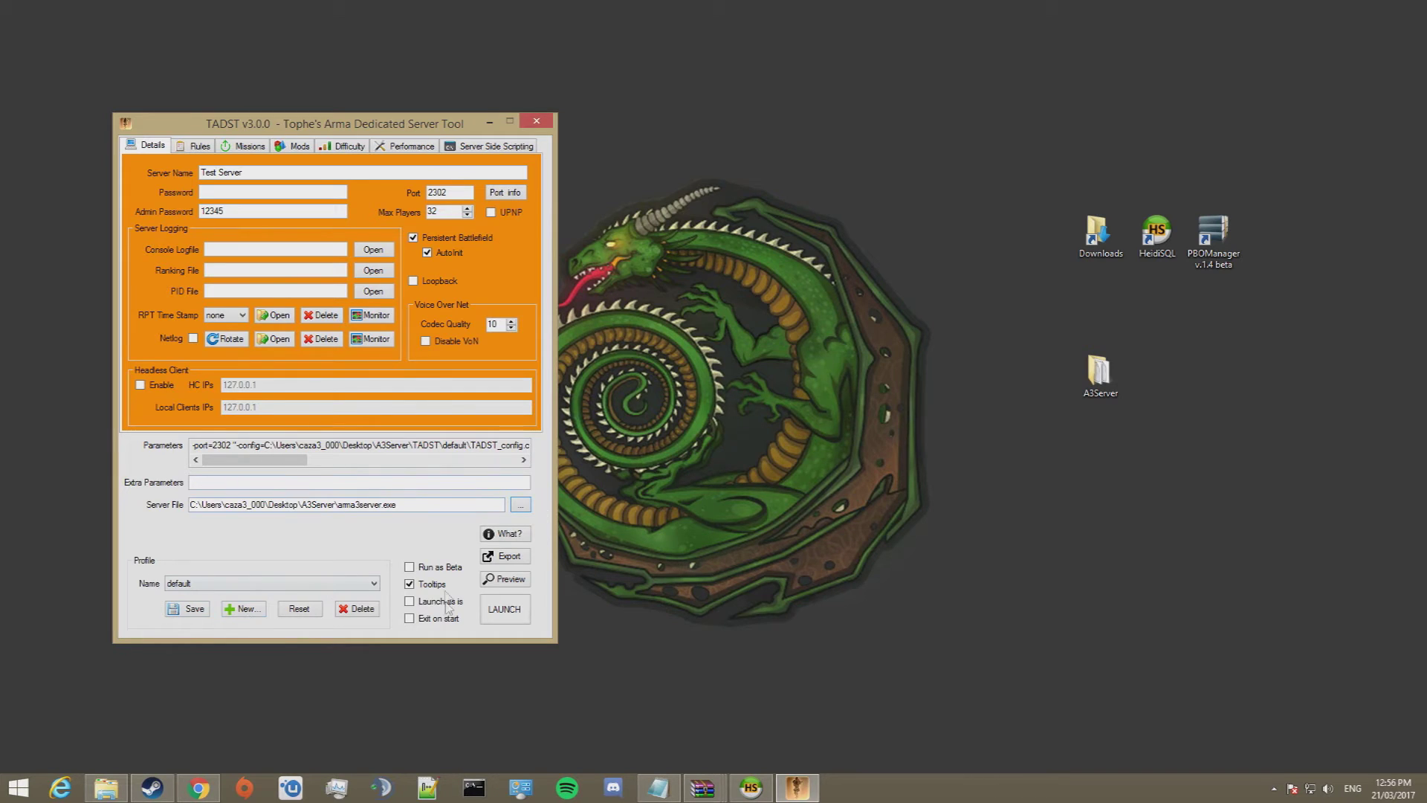
left_click(410, 584)
Disable mission voting on Rules and add ArmA3_Wasteland.Altis to the mission cycle
left_click(200, 148)
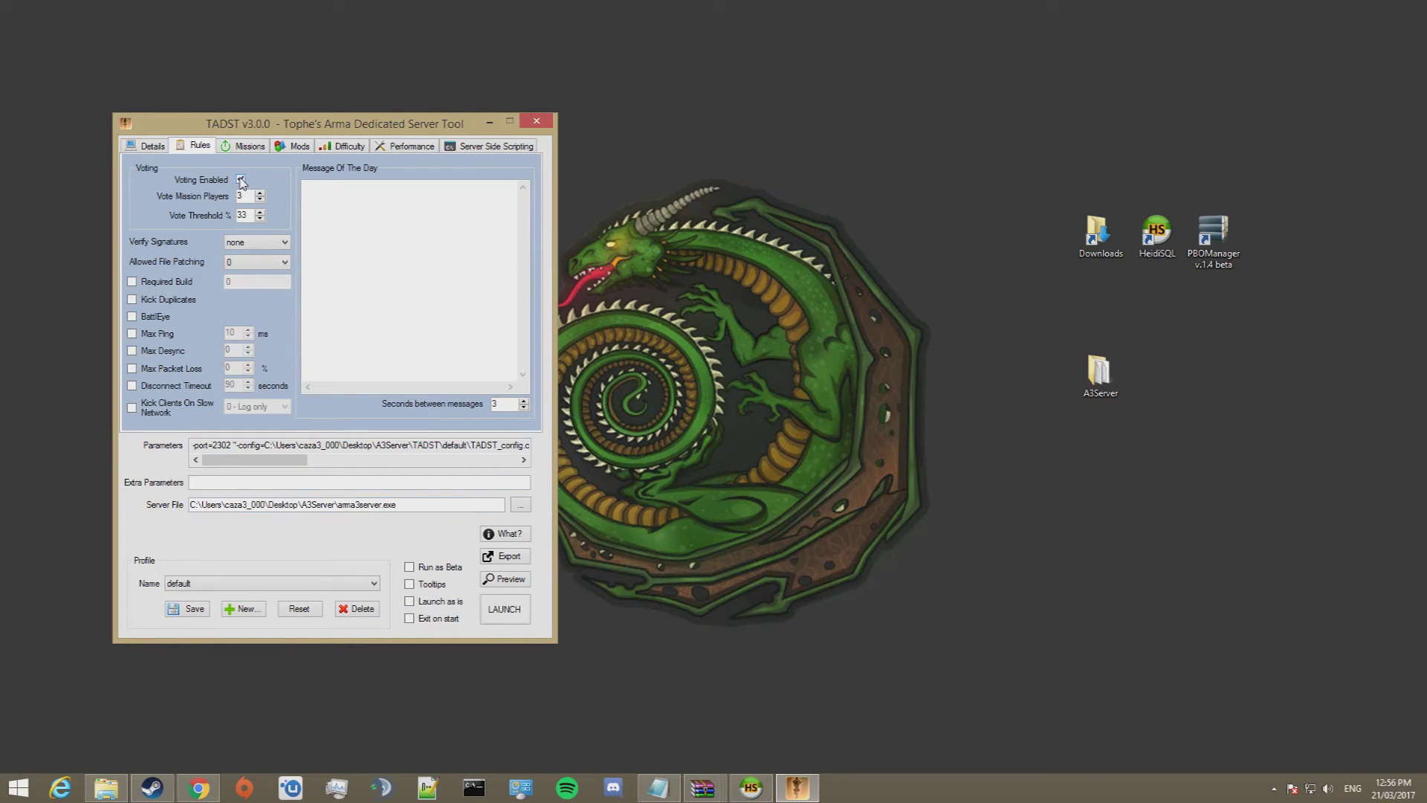
left_click(241, 179)
left_click(245, 148)
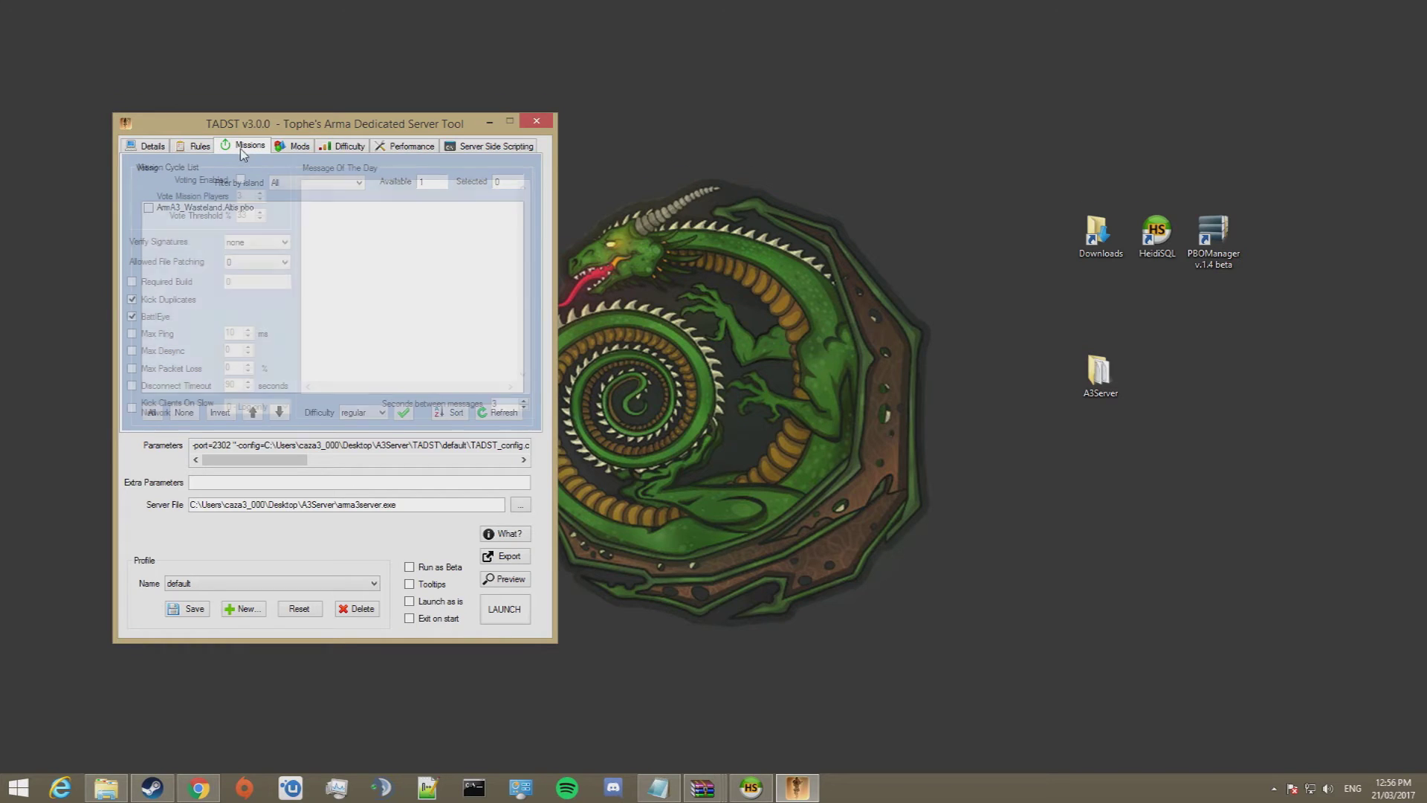
left_click_drag(321, 124, 424, 123)
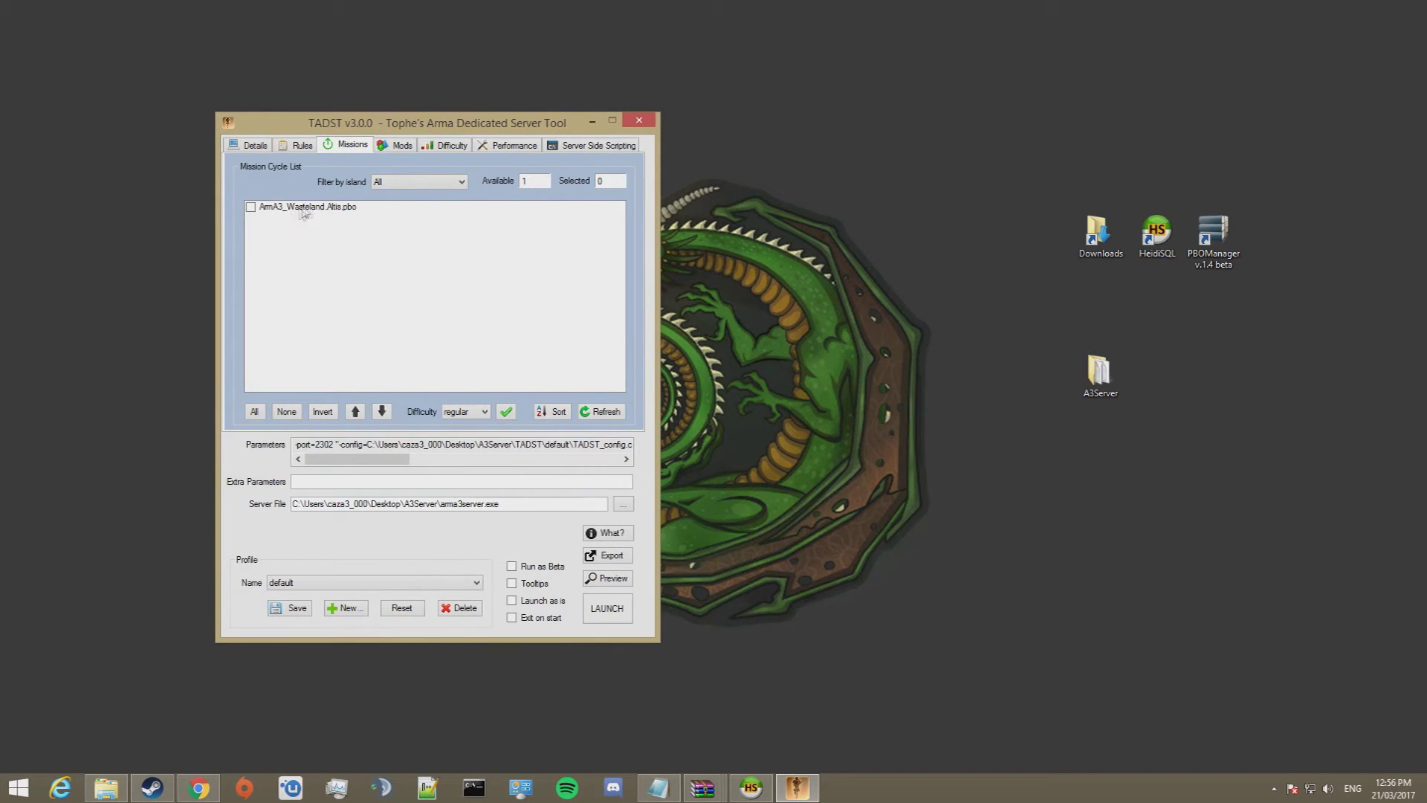
left_click(251, 209)
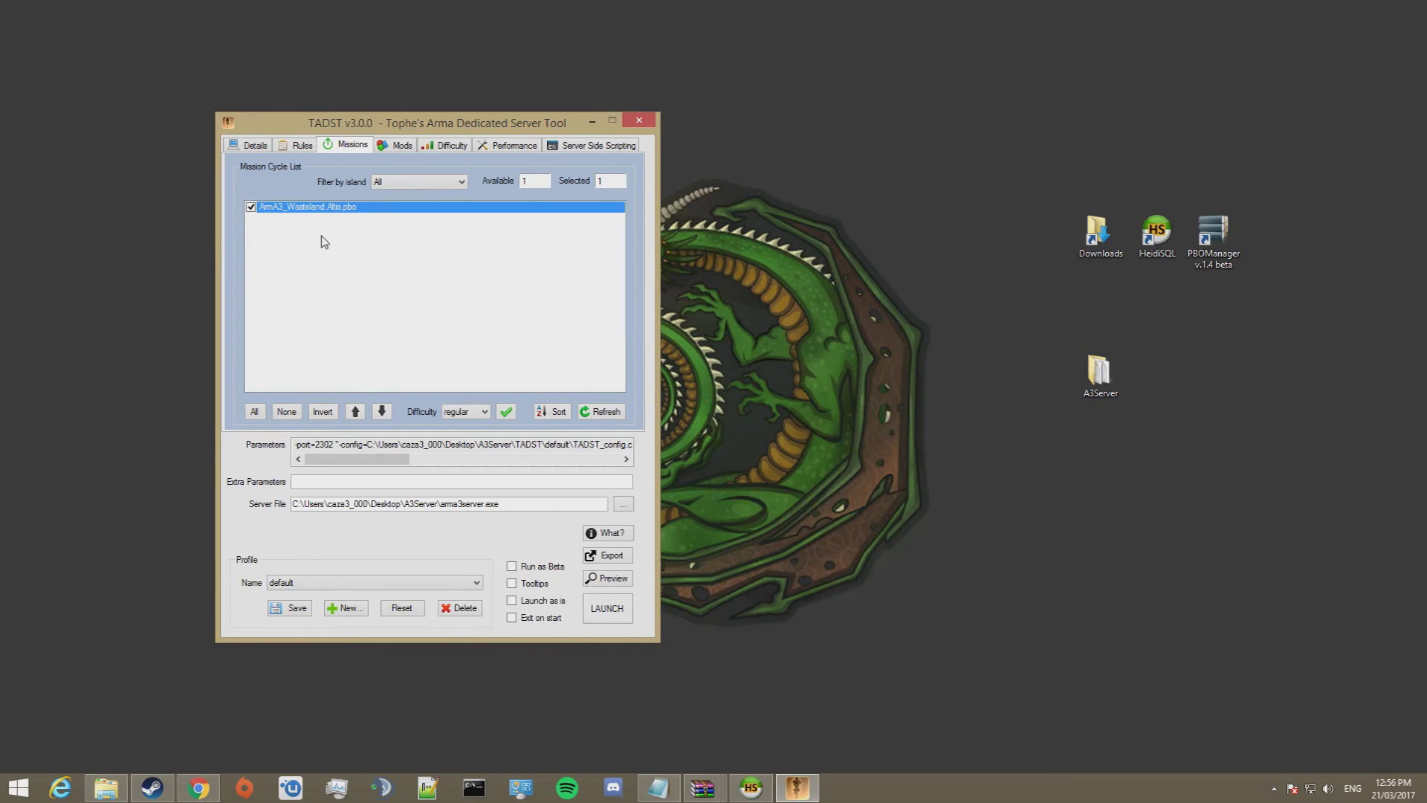
Review the Mods, Difficulty, Performance and Scripting tabs, then save the profile from Details
left_click(399, 144)
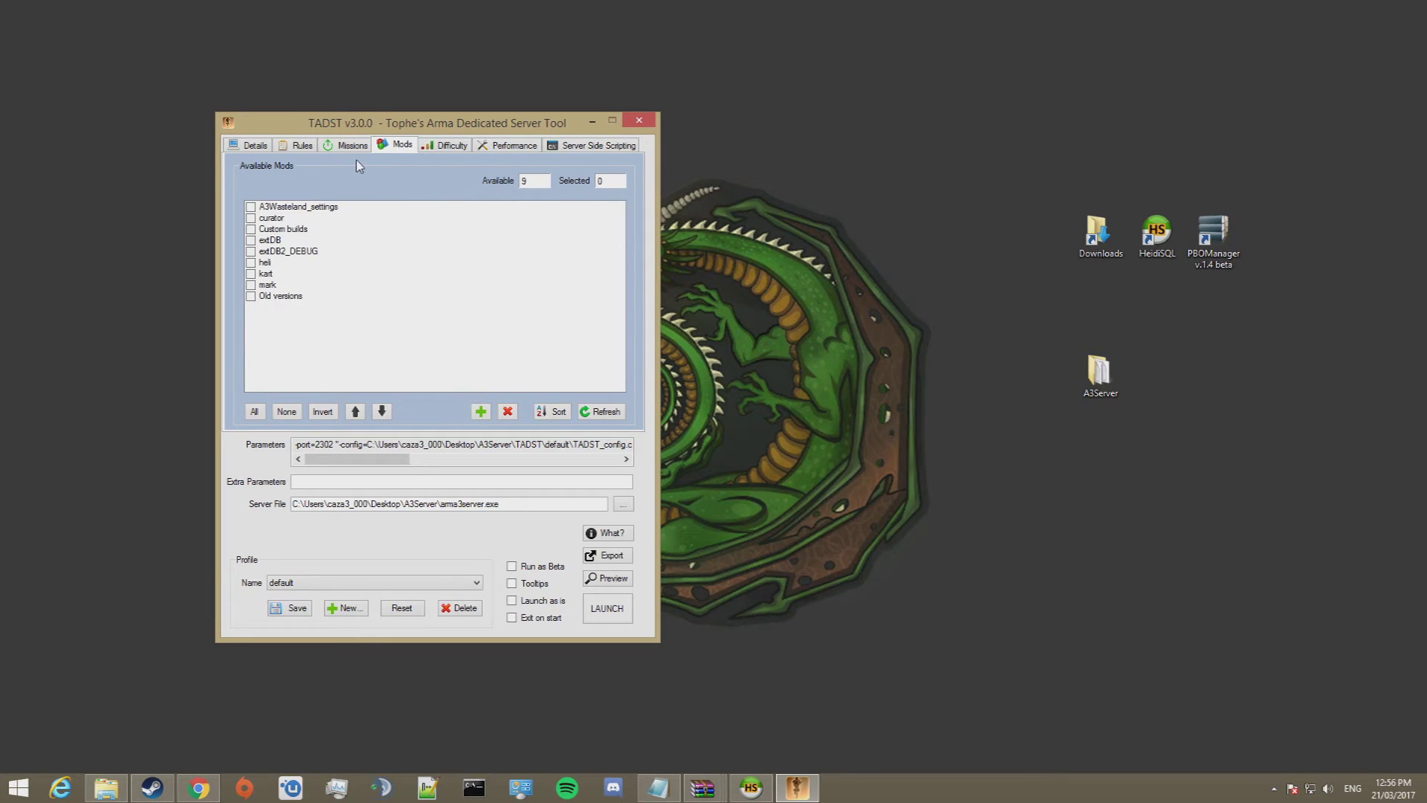
left_click(445, 146)
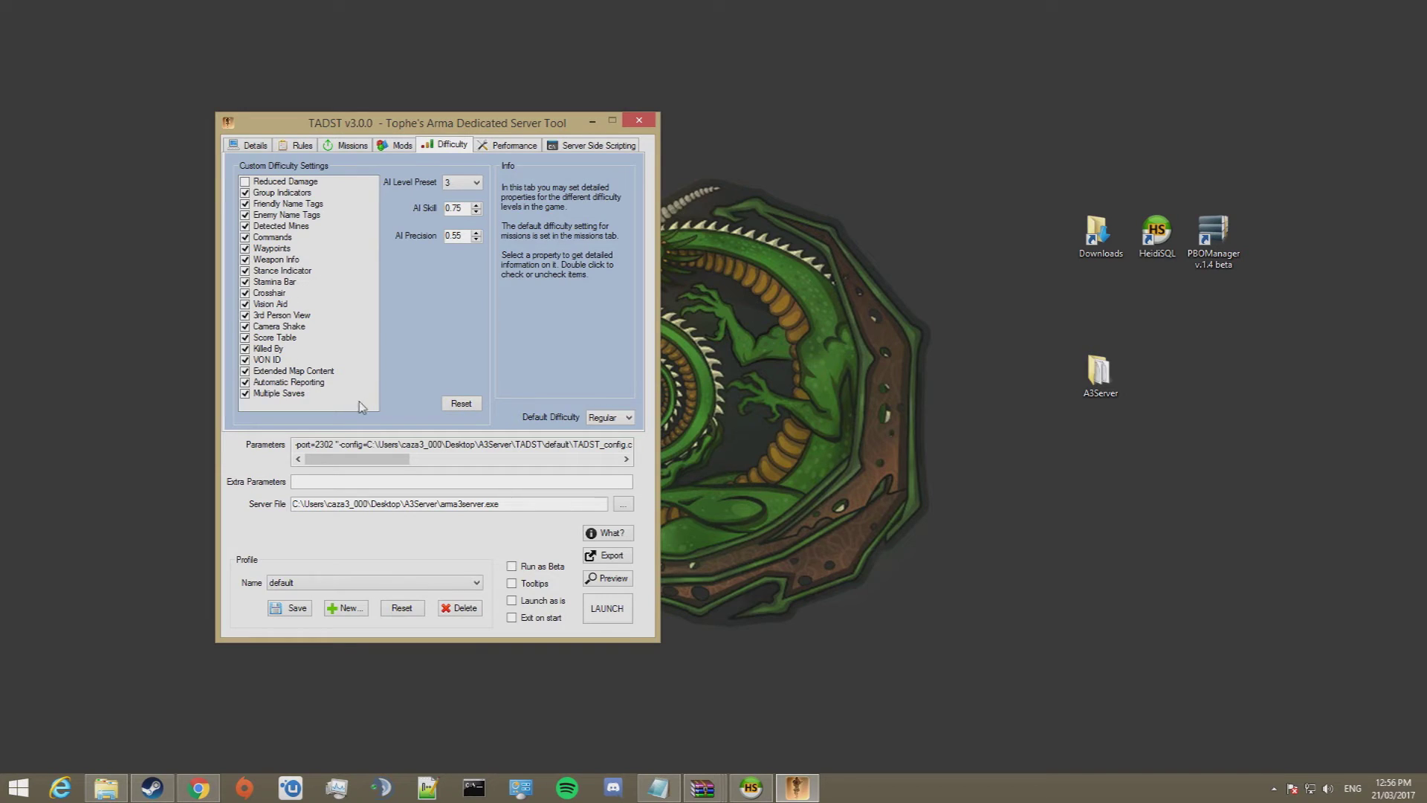
left_click(512, 145)
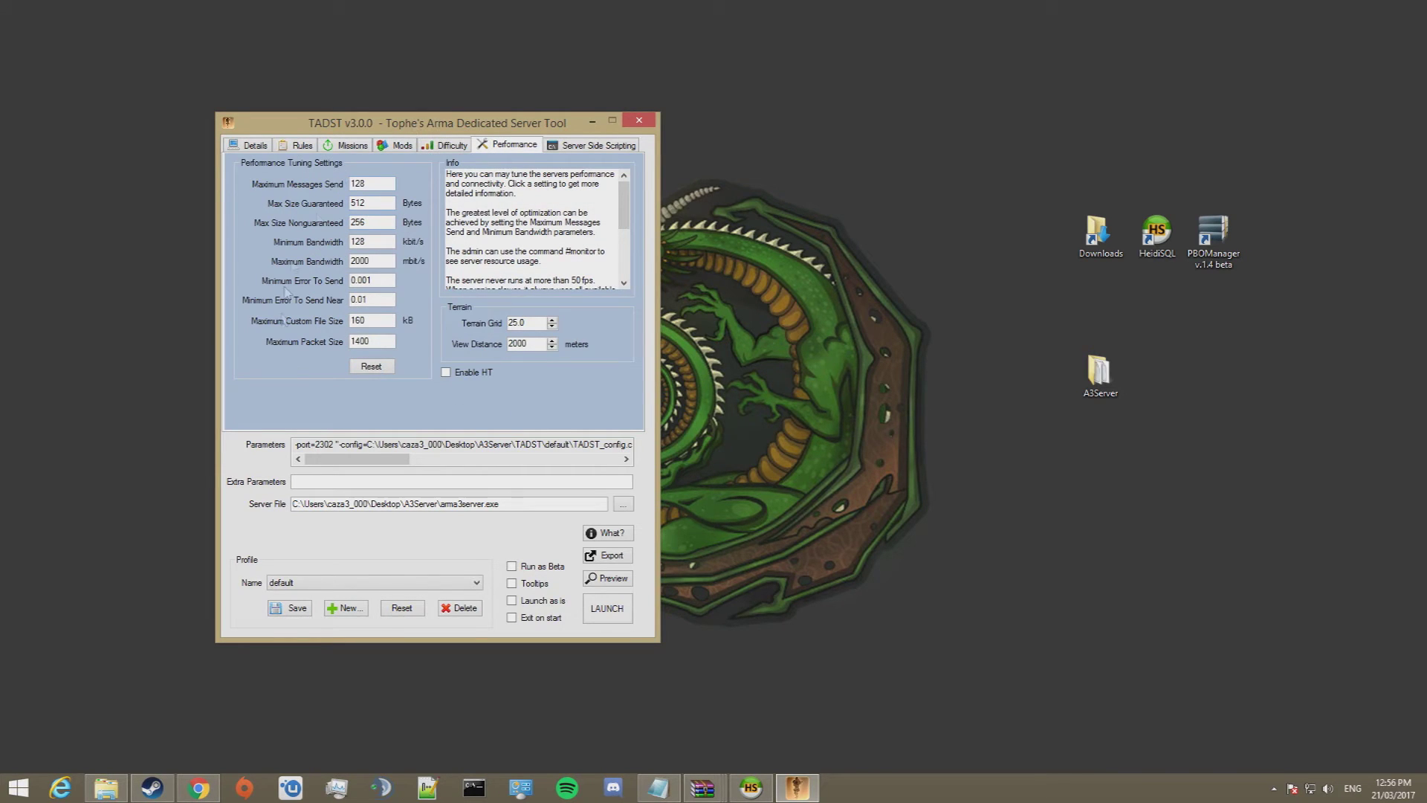
left_click(590, 147)
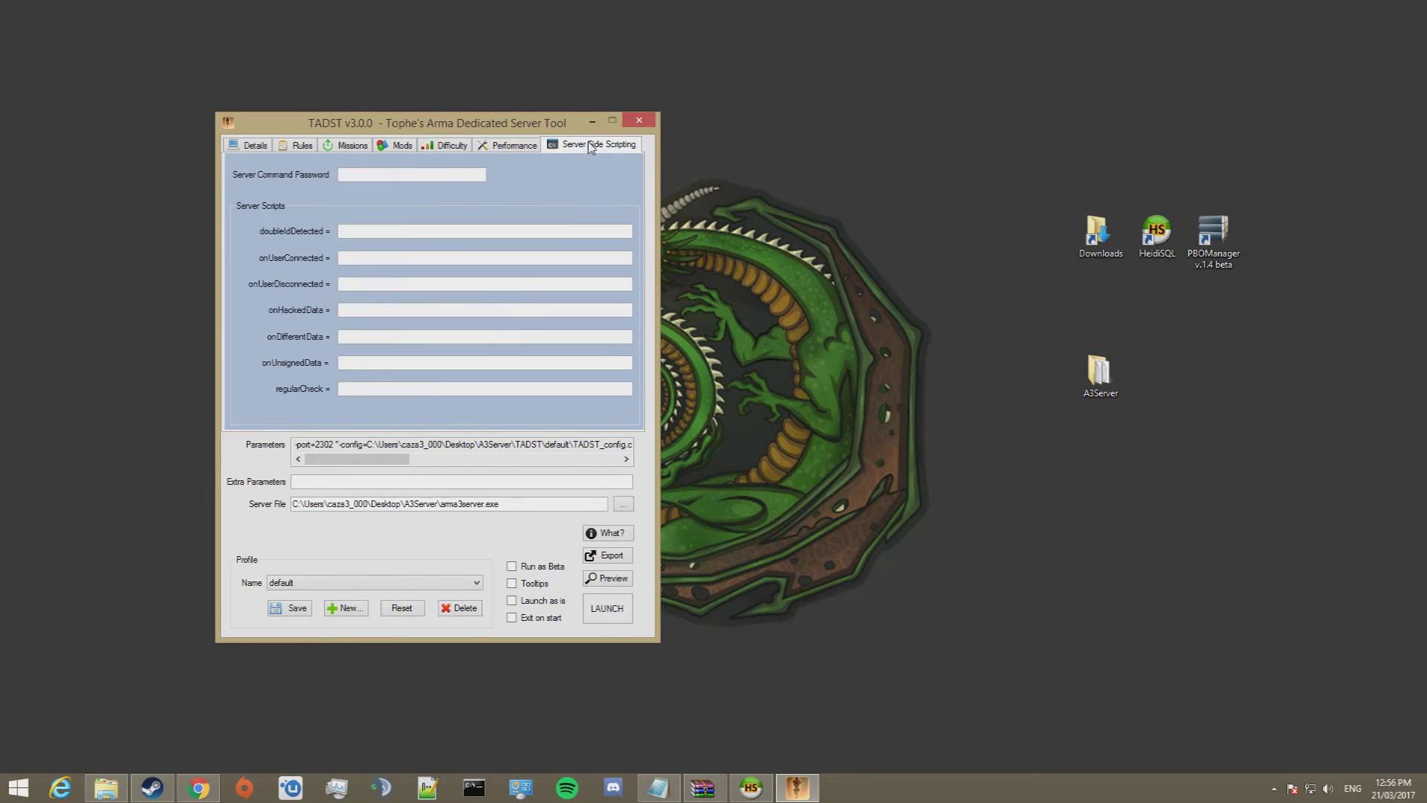
left_click(249, 148)
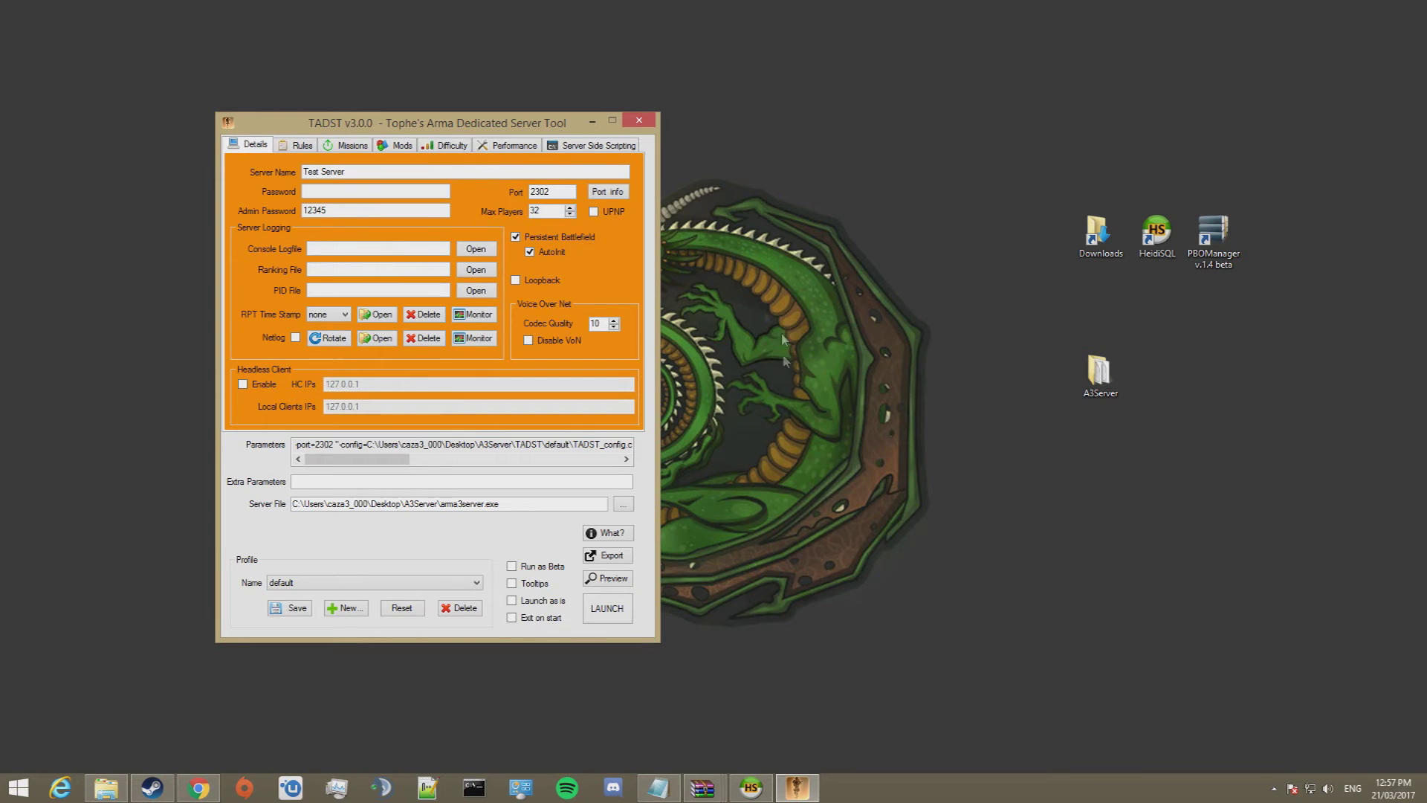
left_click(296, 608)
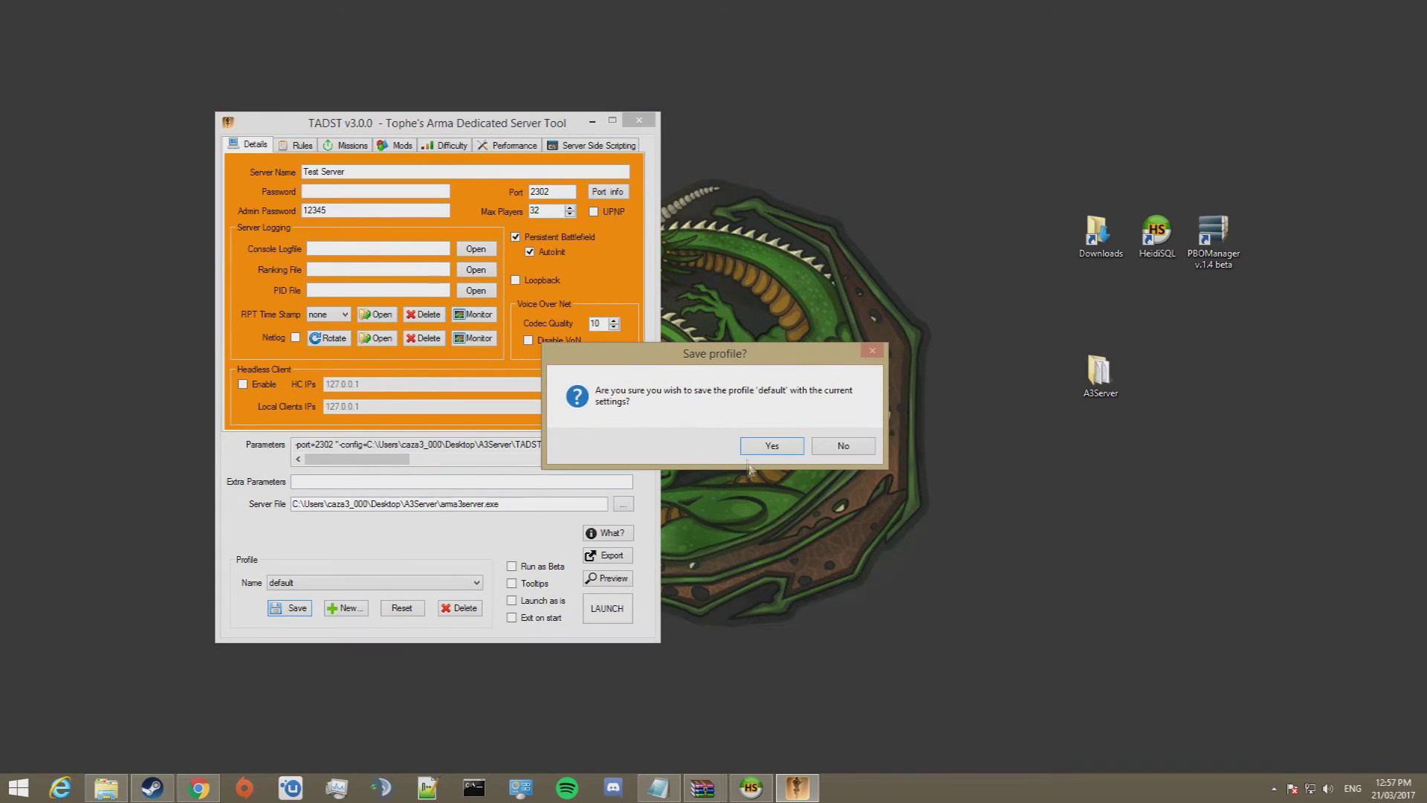
Confirm saving the 'default' profile and launch the Arma 3 dedicated server
left_click(773, 445)
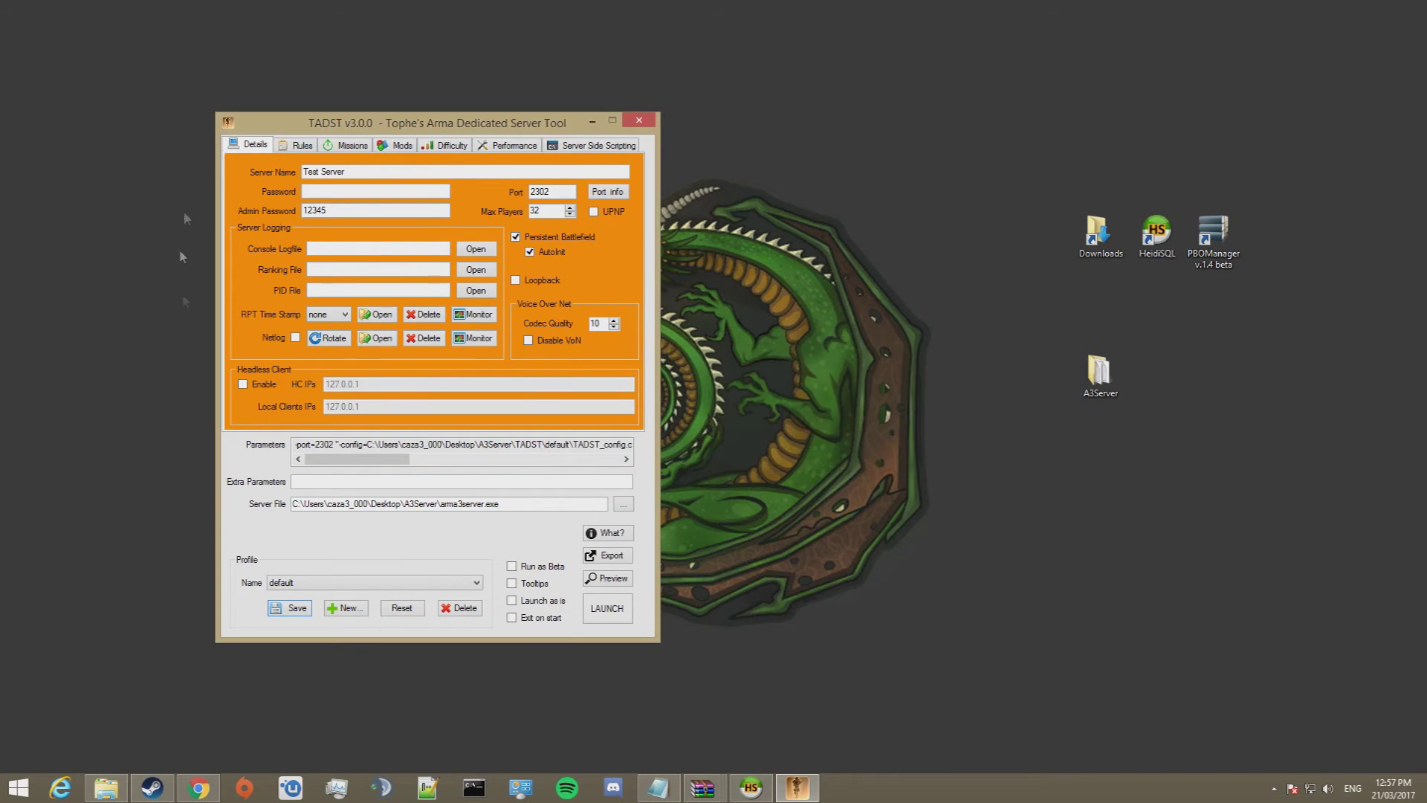
left_click(617, 609)
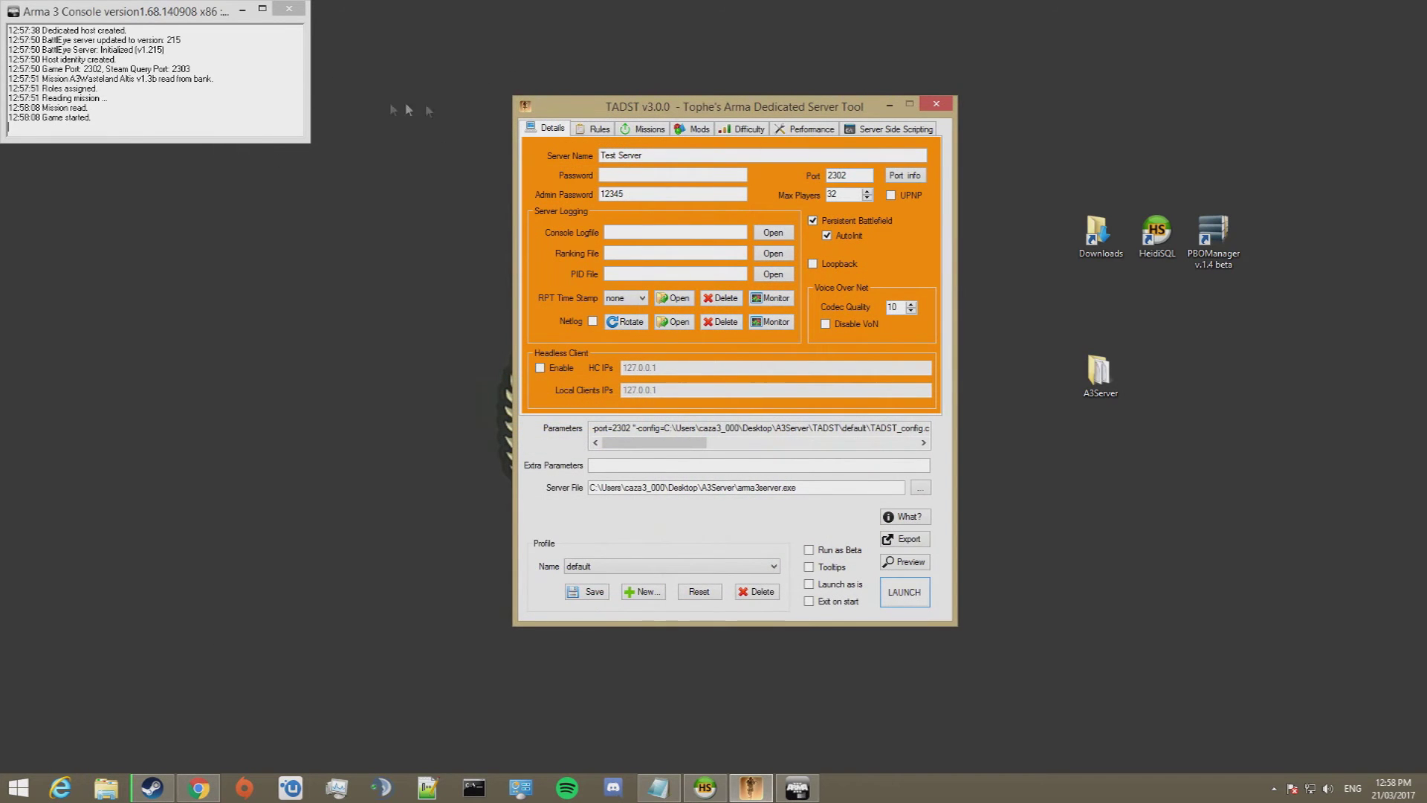
Browse in File Explorer to the A3Server\TADST\default profile folder
left_click(105, 787)
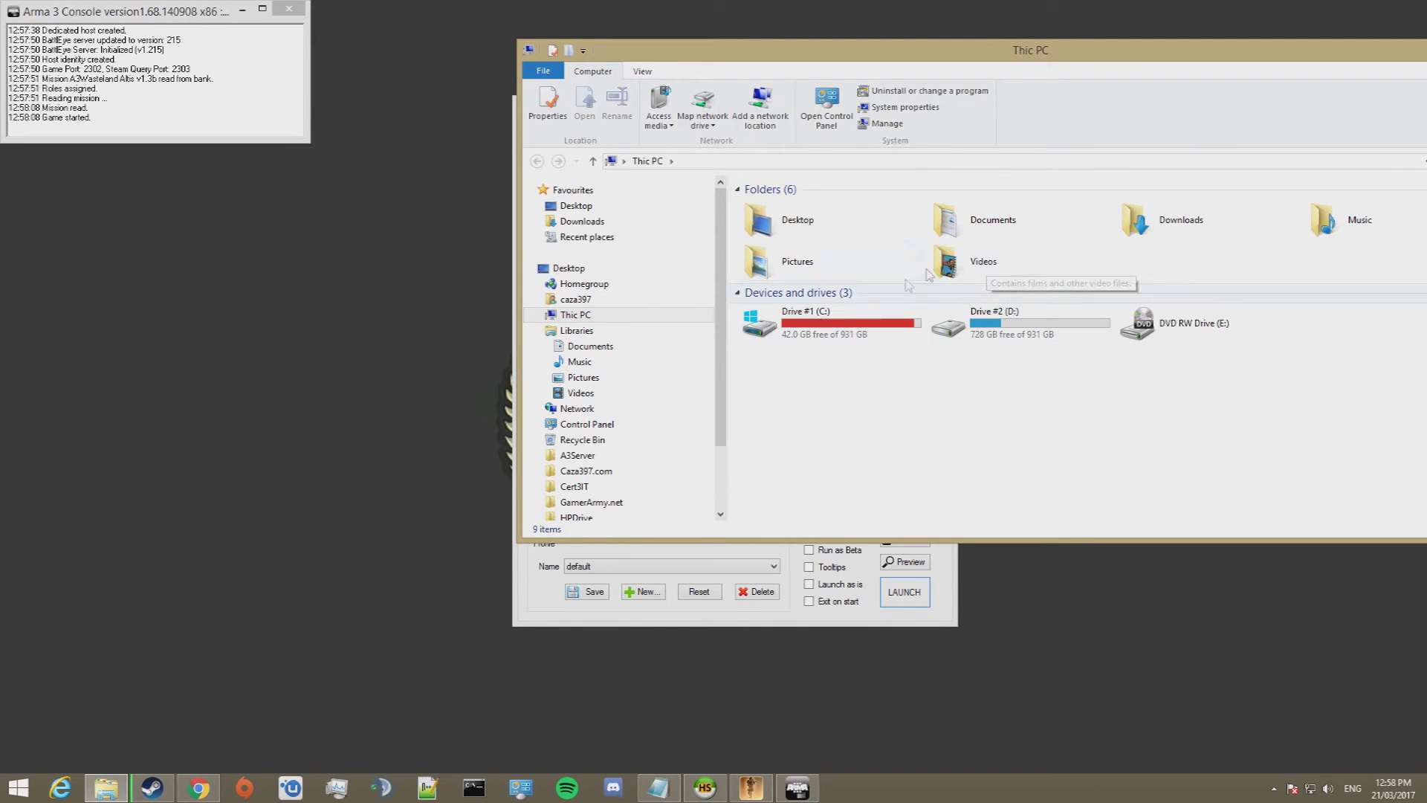
key("alt+F4")
double_click(1098, 371)
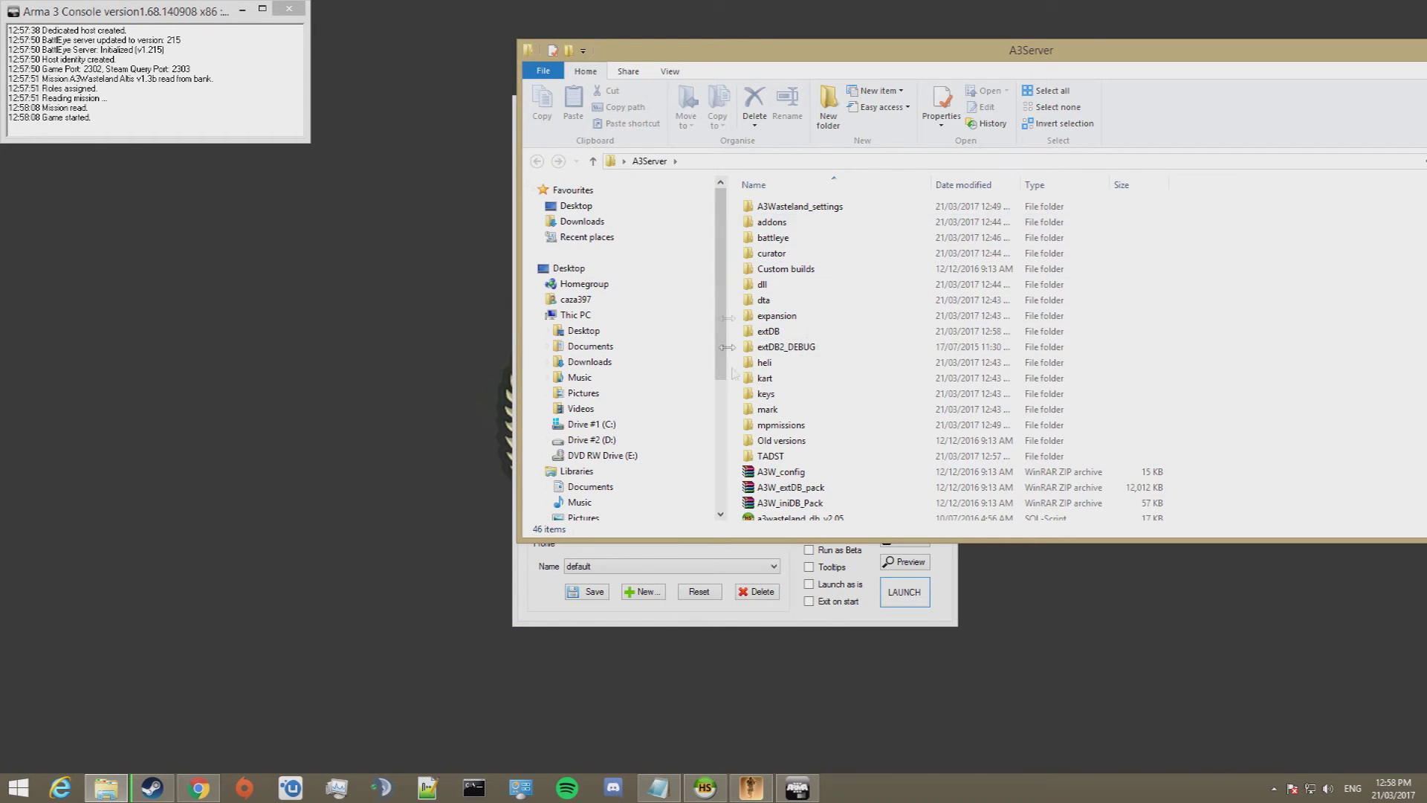
double_click(770, 456)
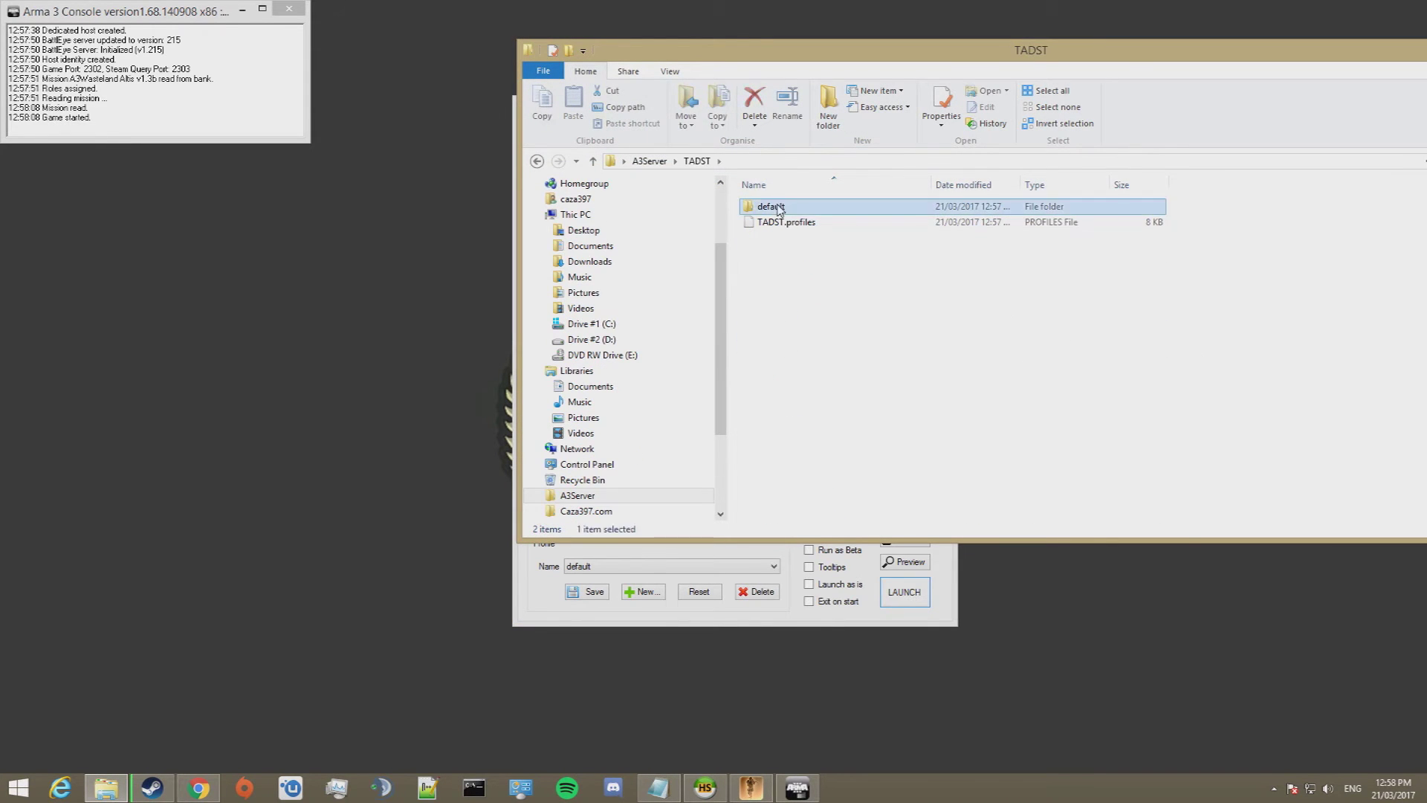
double_click(771, 206)
Inspect the arma3server RPT log file's options, then close the Explorer window
right_click(814, 254)
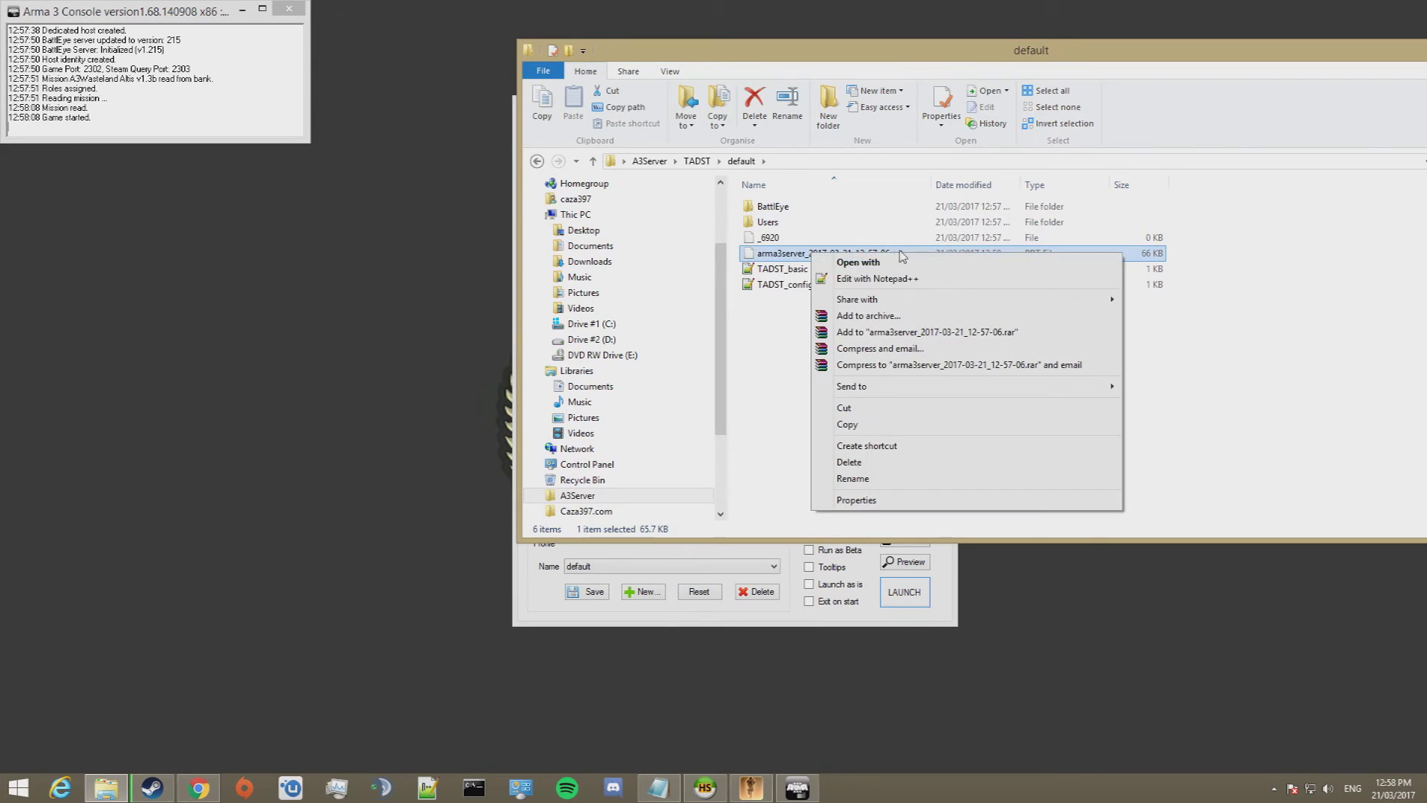
left_click(780, 254)
key("Escape")
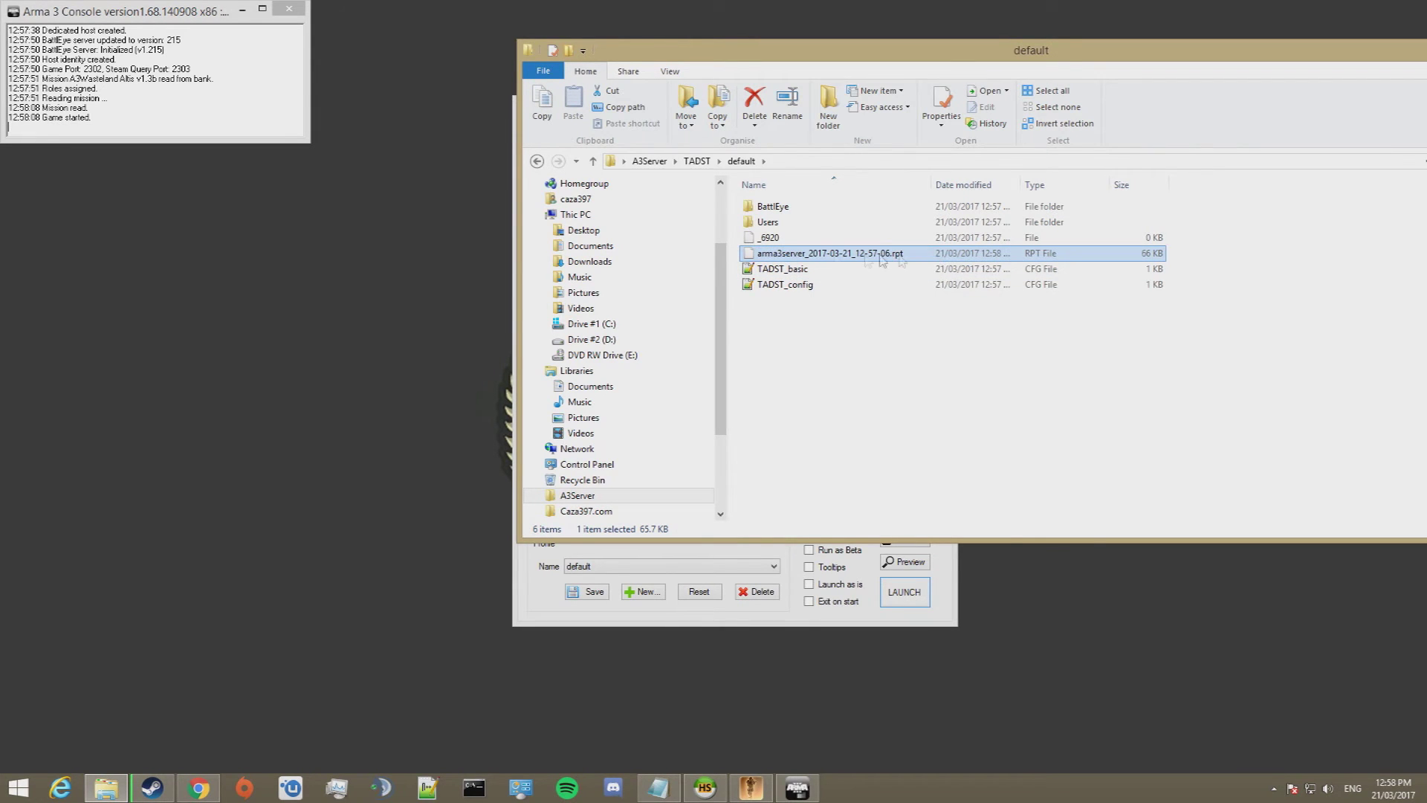
right_click(821, 253)
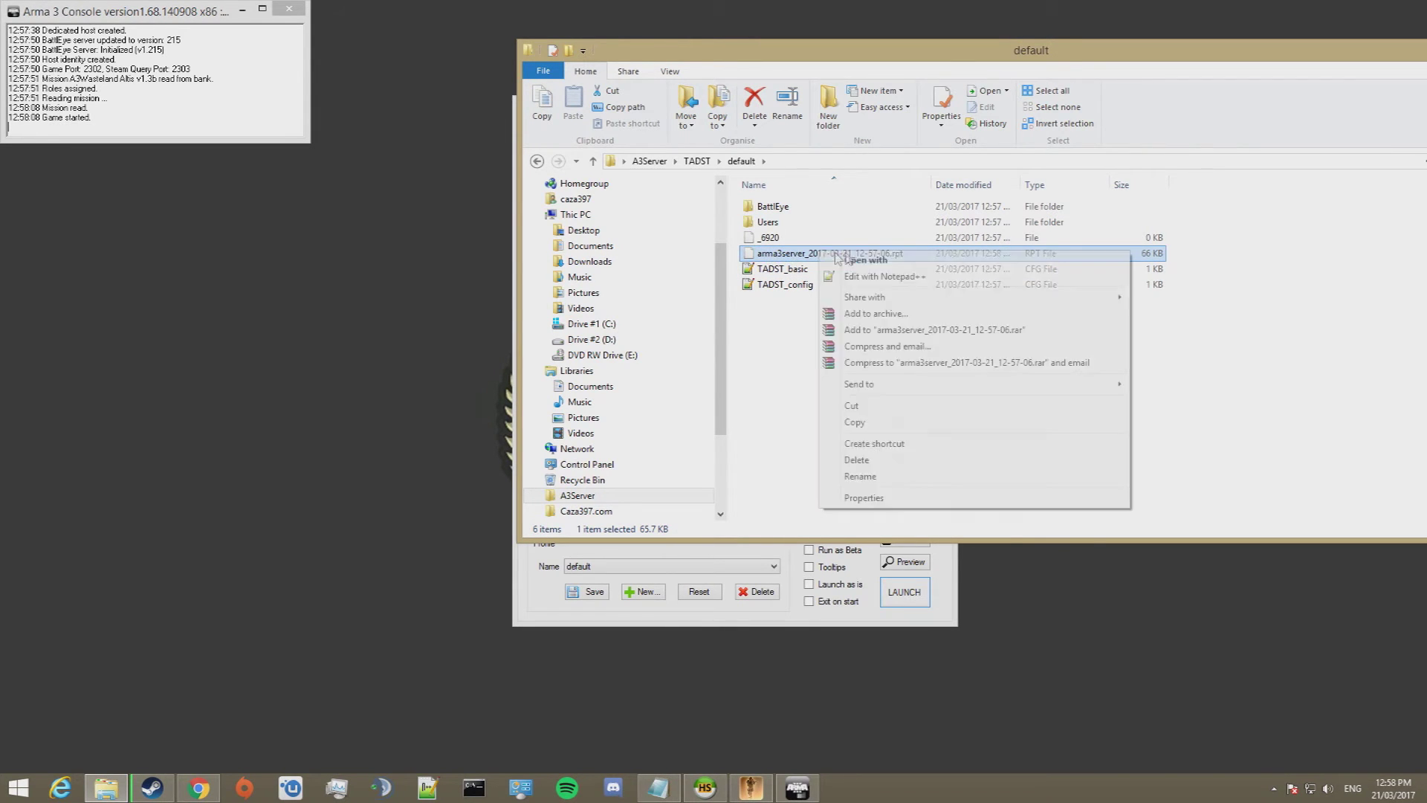
left_click(1184, 376)
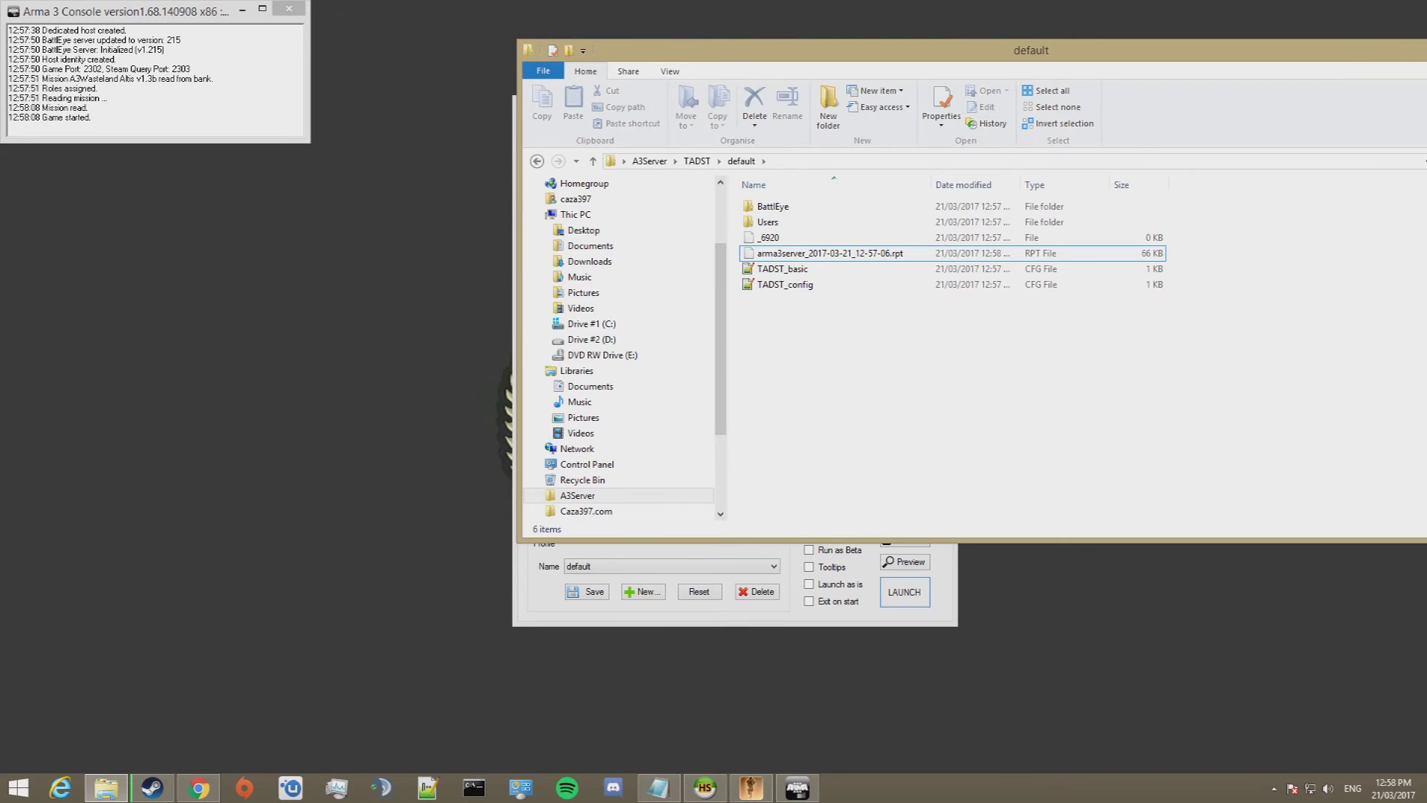
key("alt+F4")
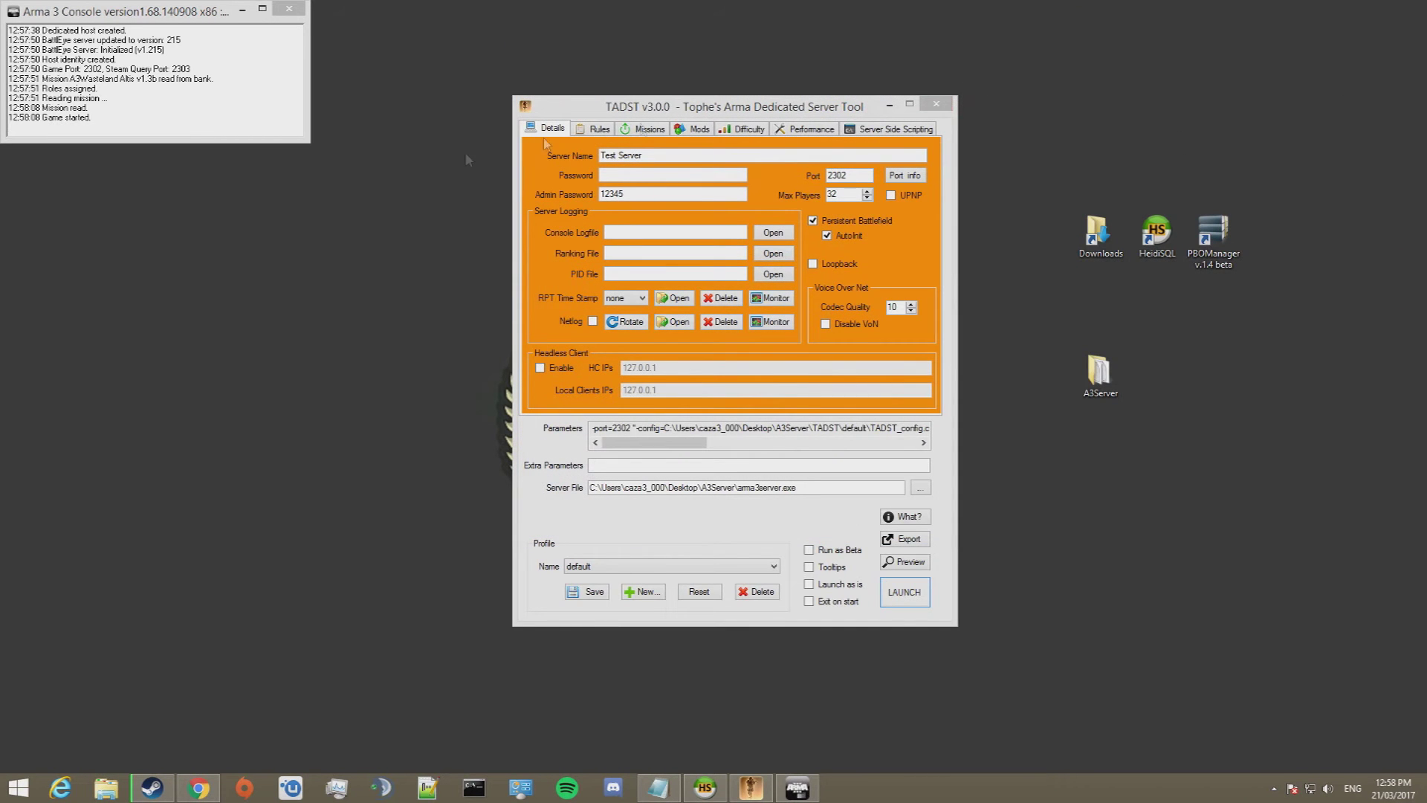
Refresh the a3wasteland database in HeidiSQL and view the serverinstance table's rows
left_click(704, 788)
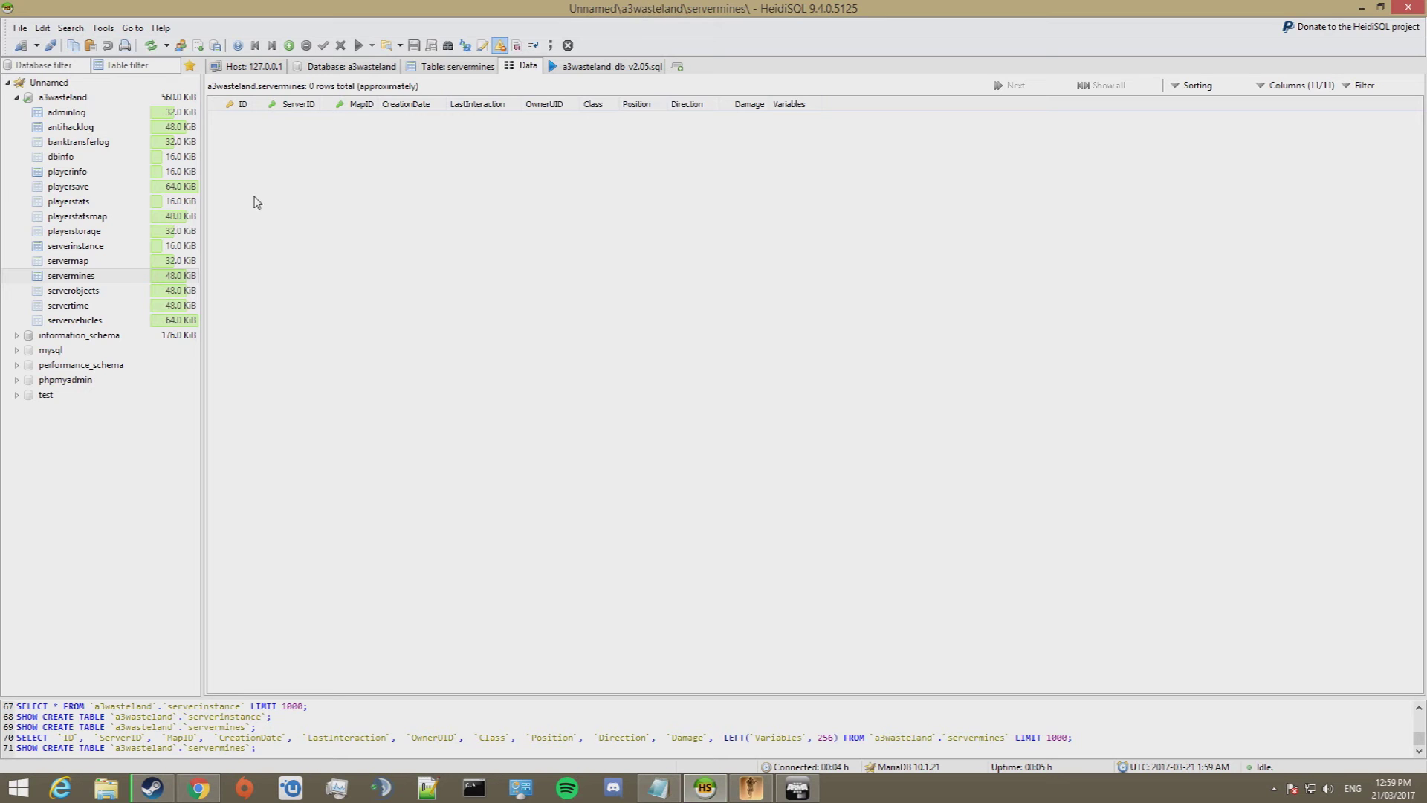
left_click(66, 97)
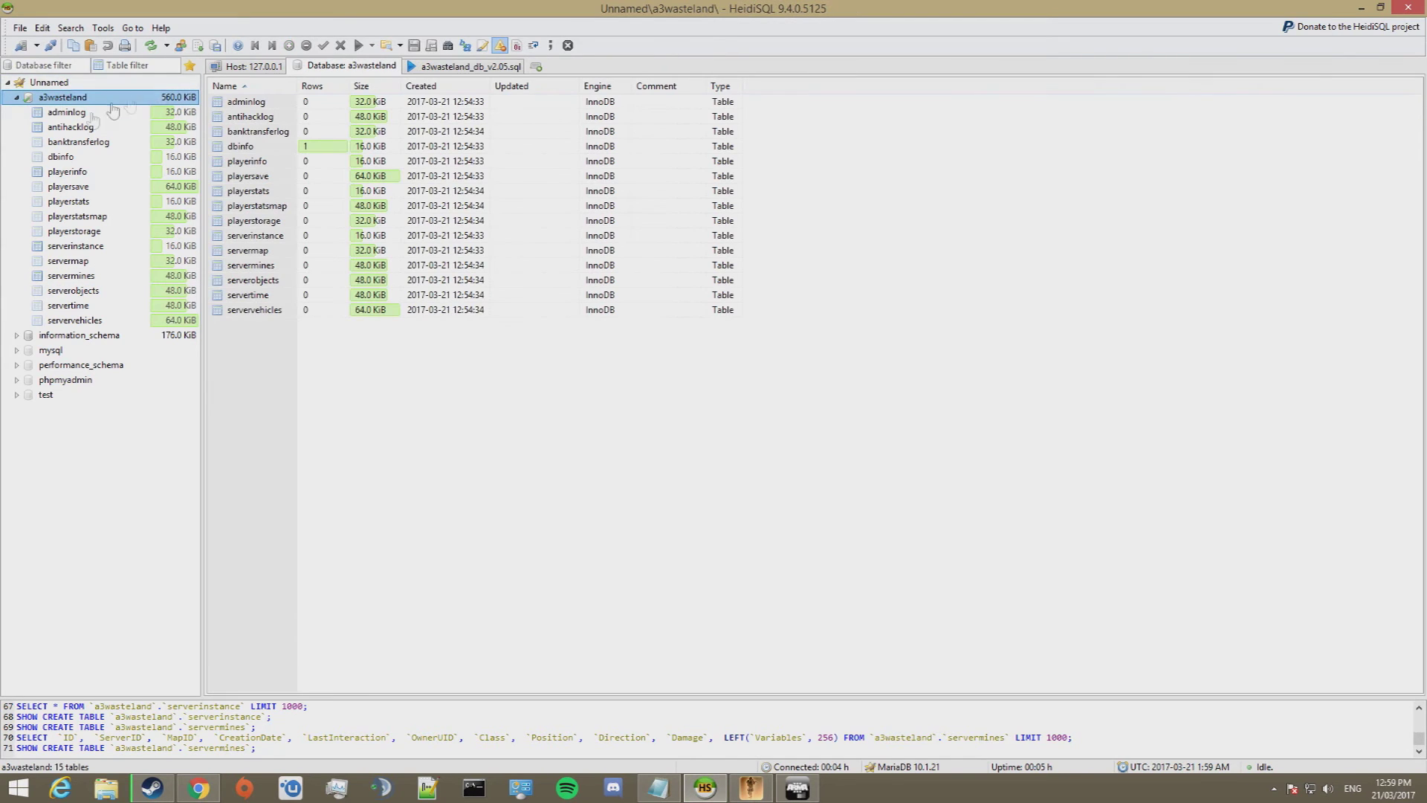
right_click(58, 502)
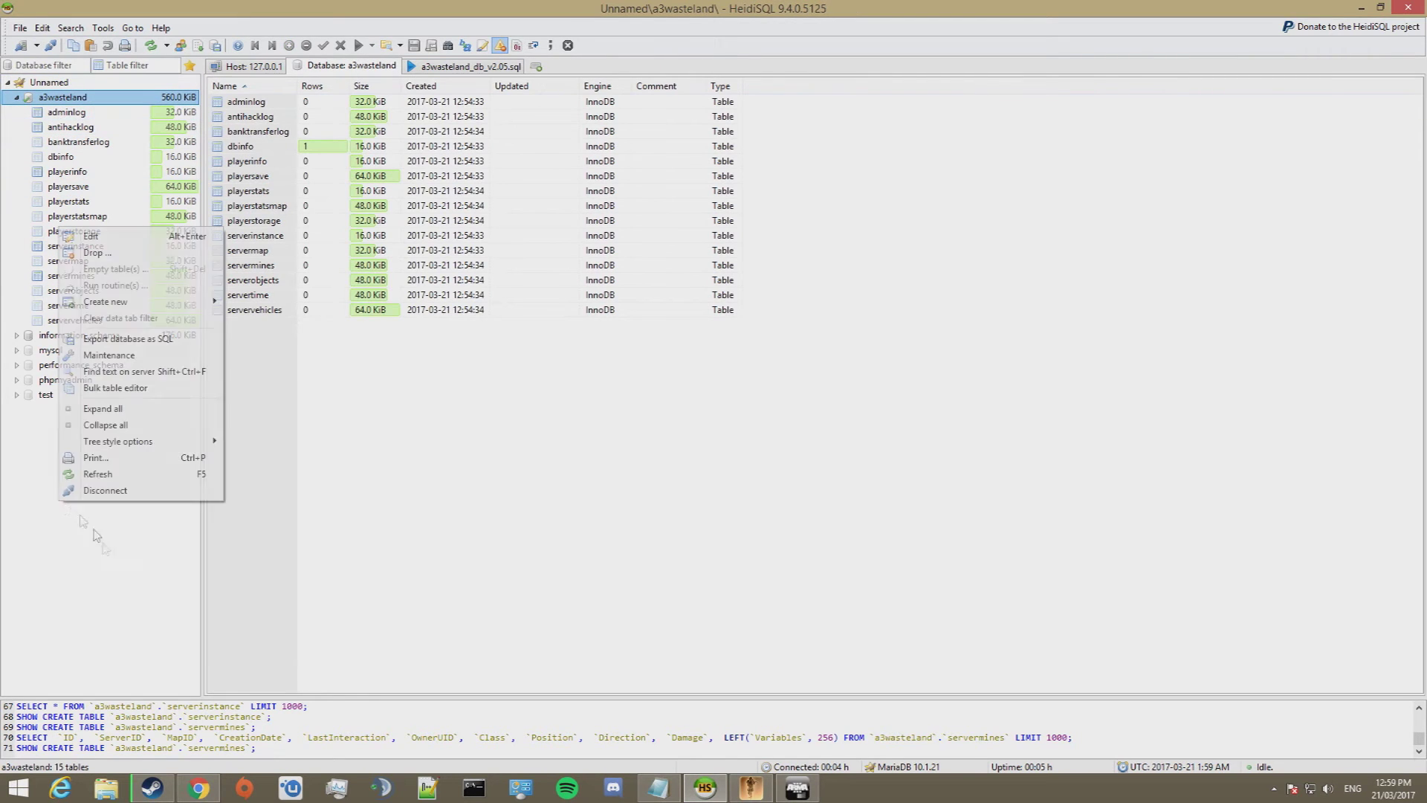
left_click(98, 474)
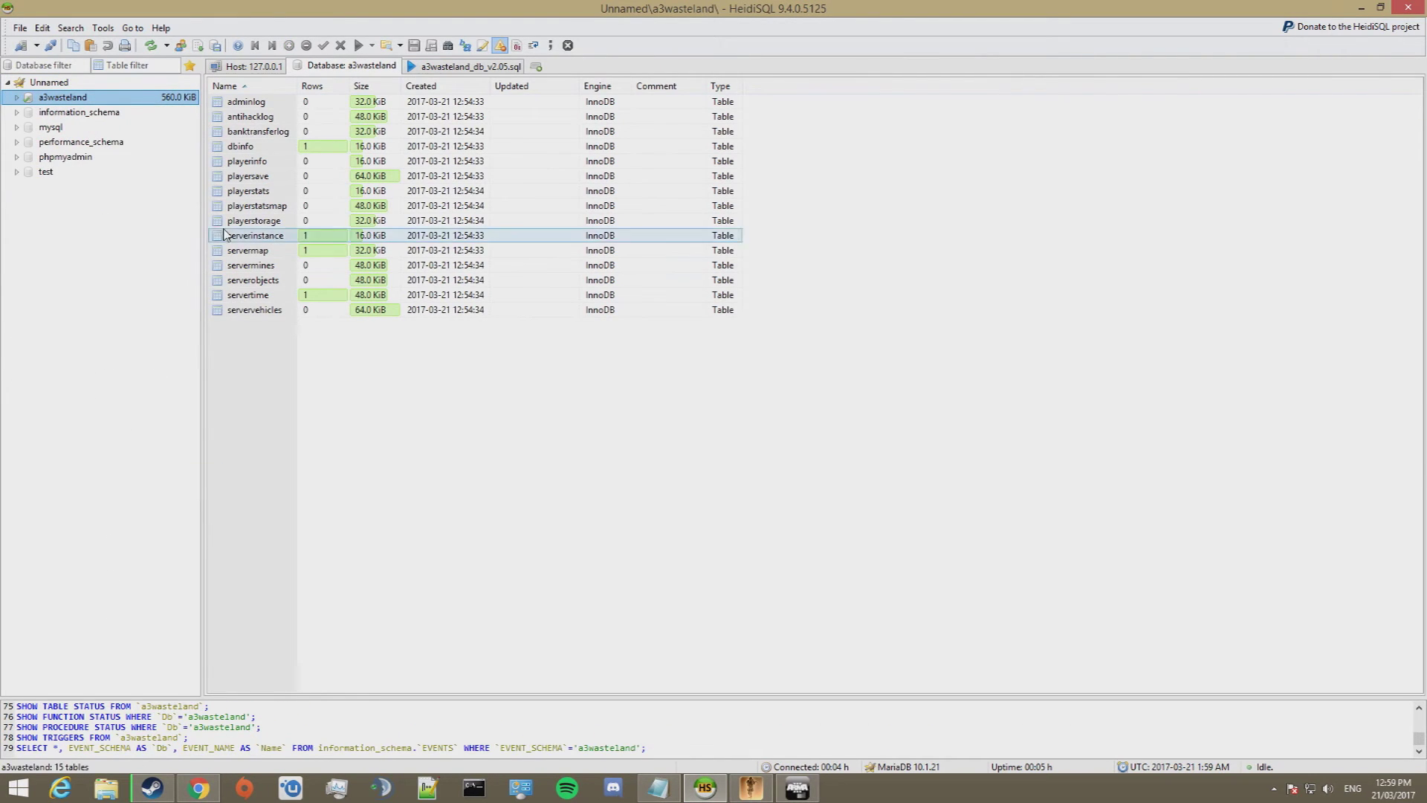
left_click(312, 237)
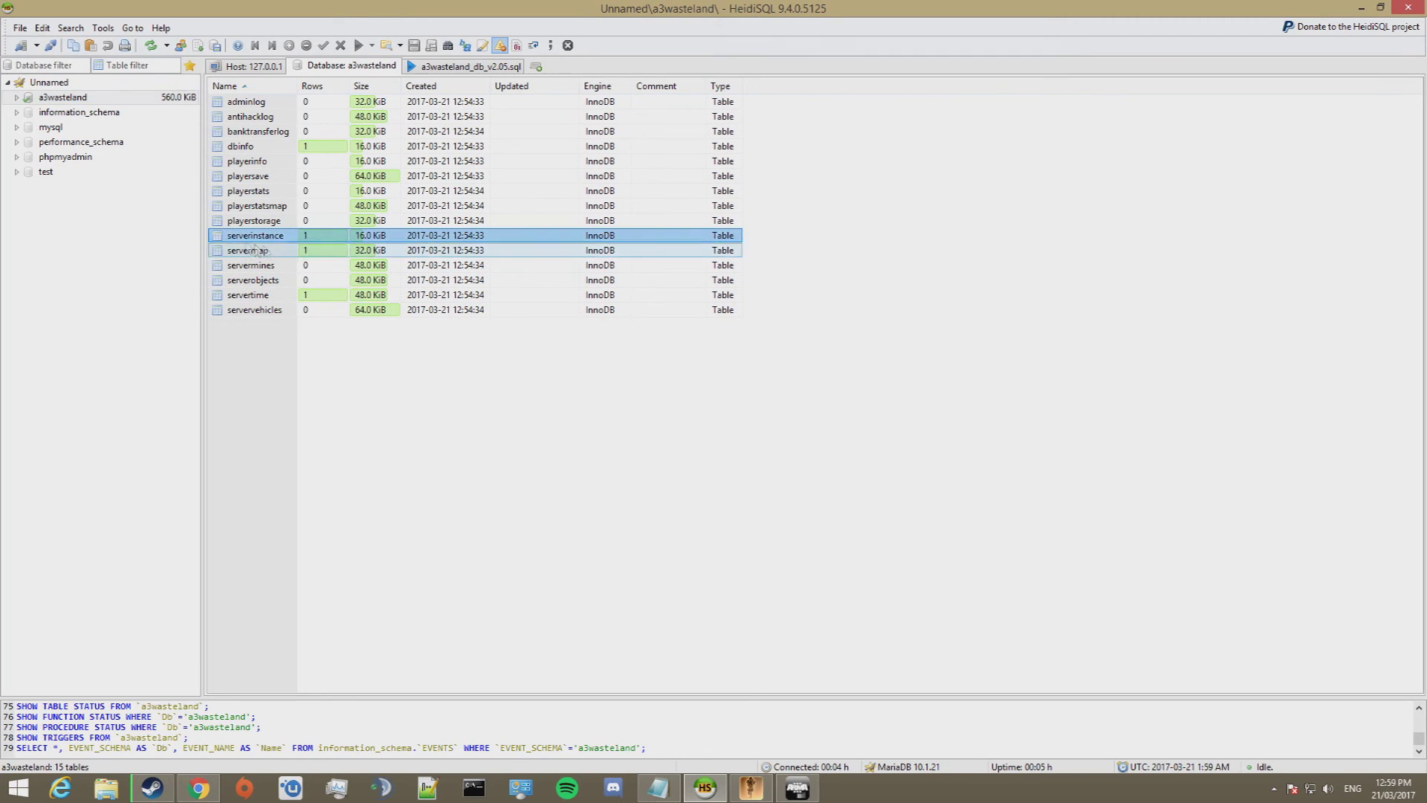
left_click(65, 98)
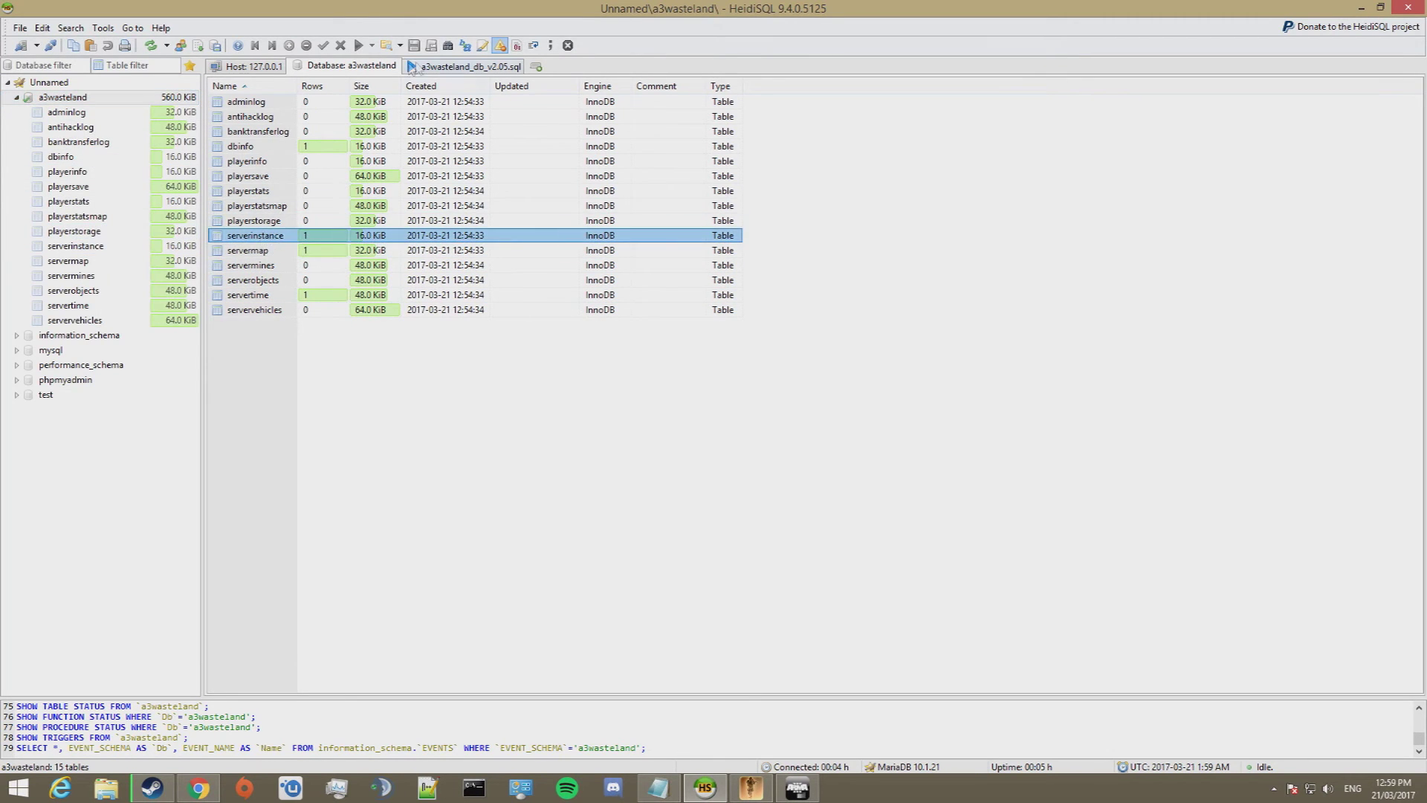
double_click(356, 235)
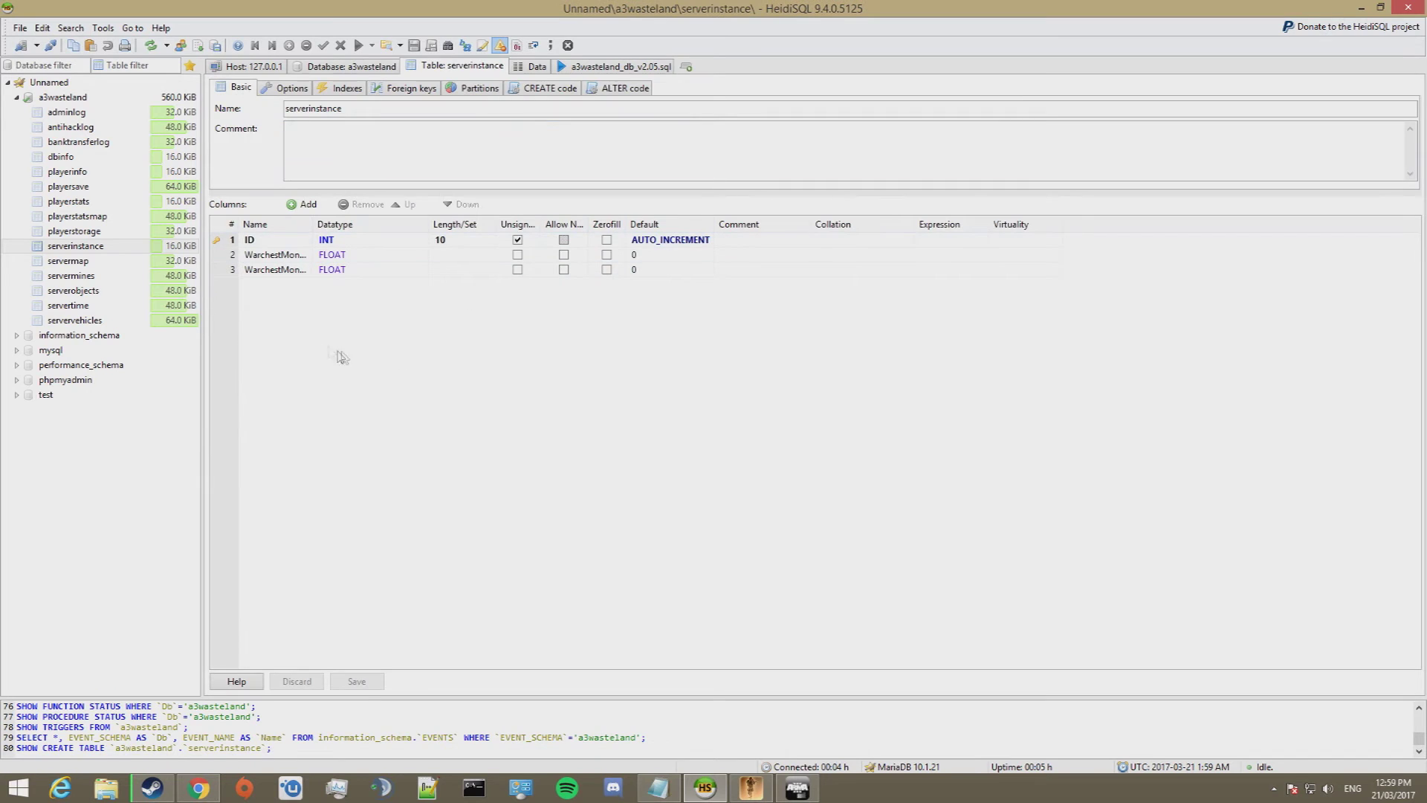
left_click(529, 68)
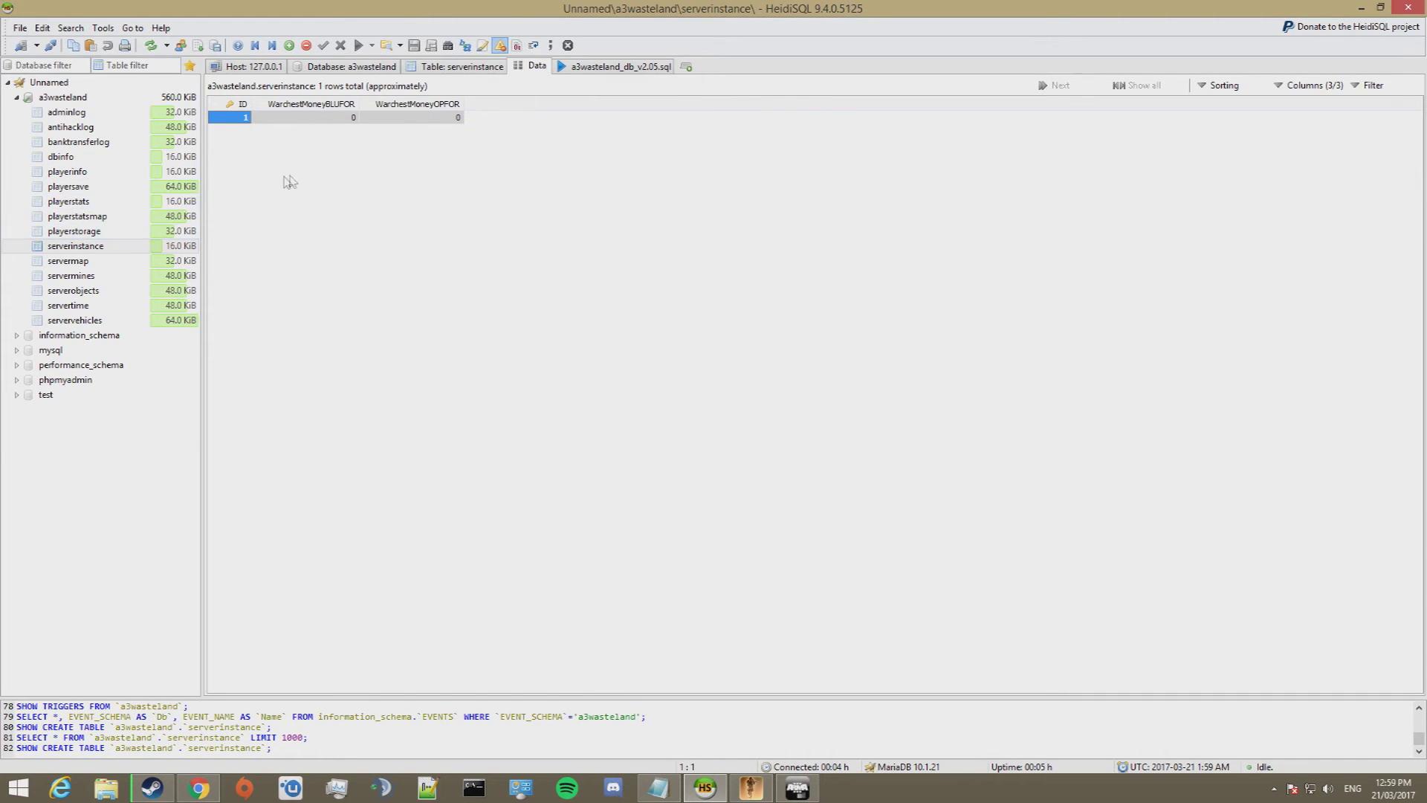
Check the data in the servermap, servermines, servervehicles and servertime tables
left_click(100, 265)
left_click(93, 276)
left_click(95, 263)
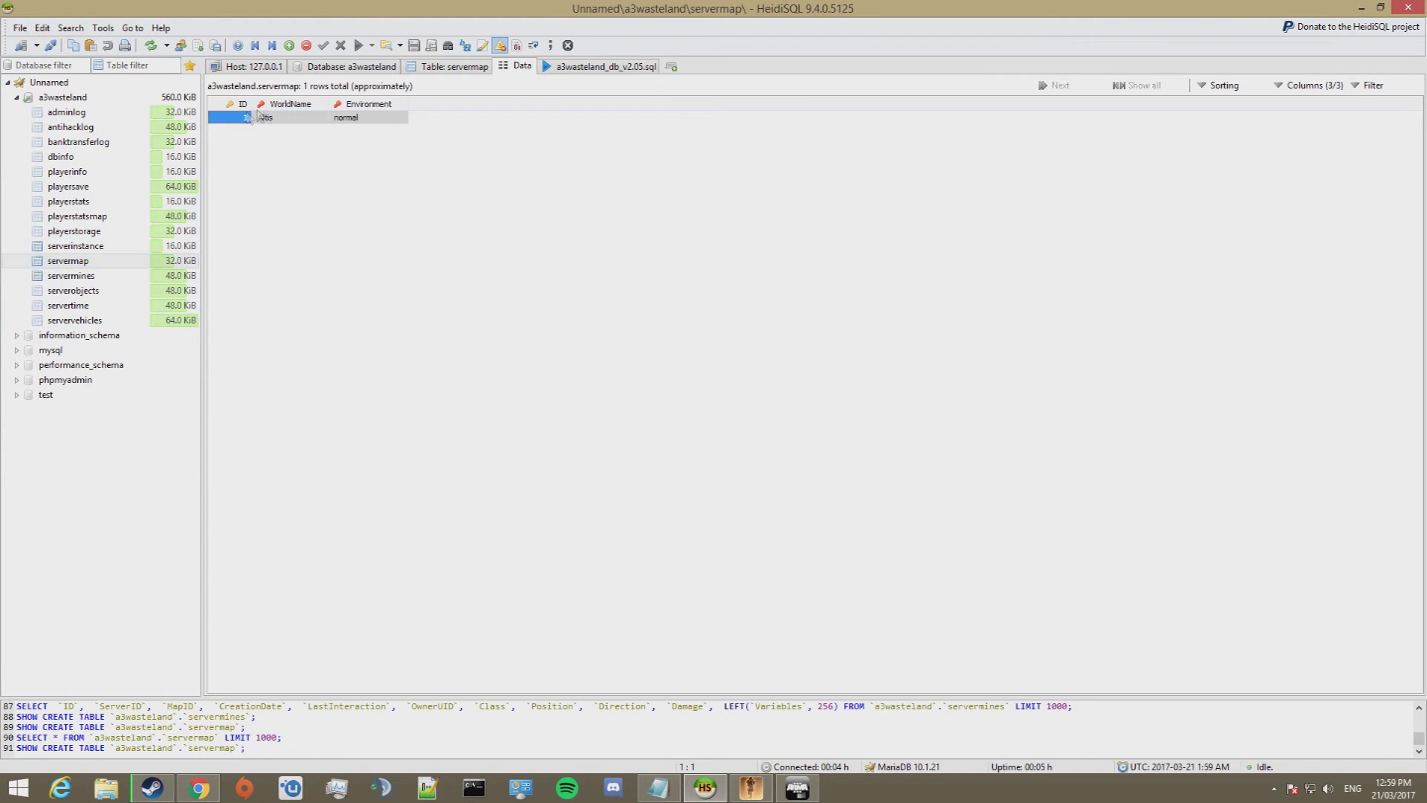
left_click(82, 319)
left_click(82, 304)
left_click(81, 319)
Check the empty playerstorage, playerstatsmap, playerinfo, playersave and playerstats tables, then minimize HeidiSQL
left_click(109, 231)
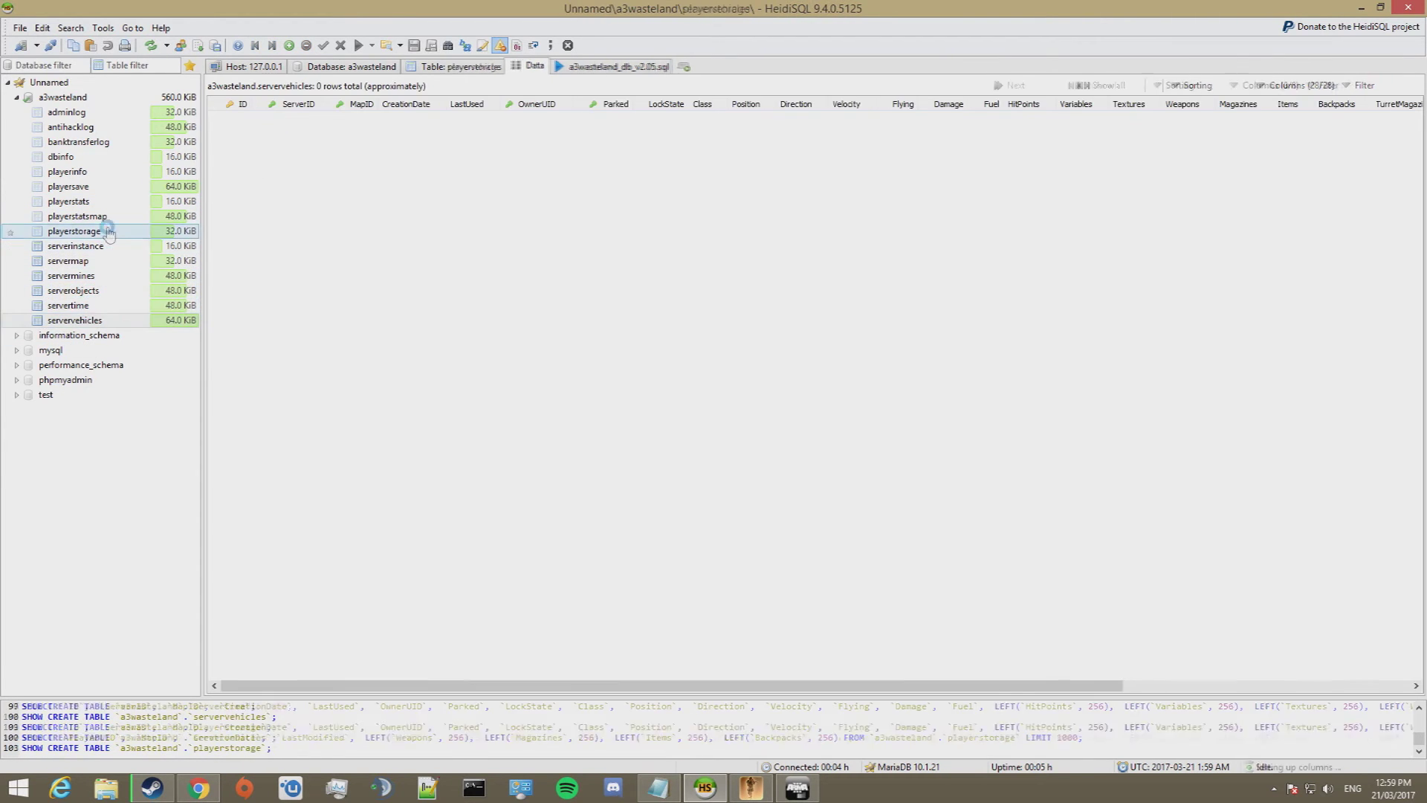
left_click(81, 216)
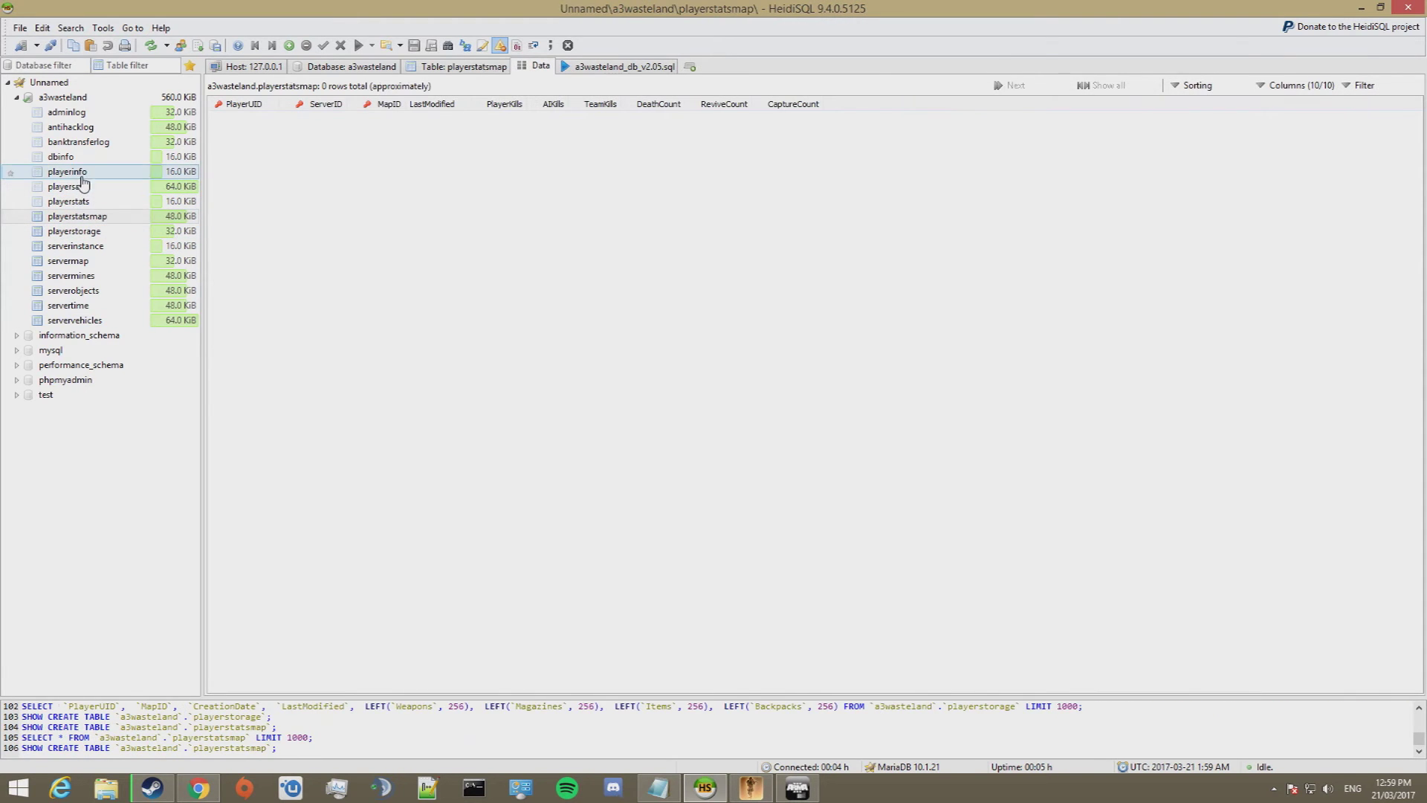
left_click(82, 173)
left_click(82, 187)
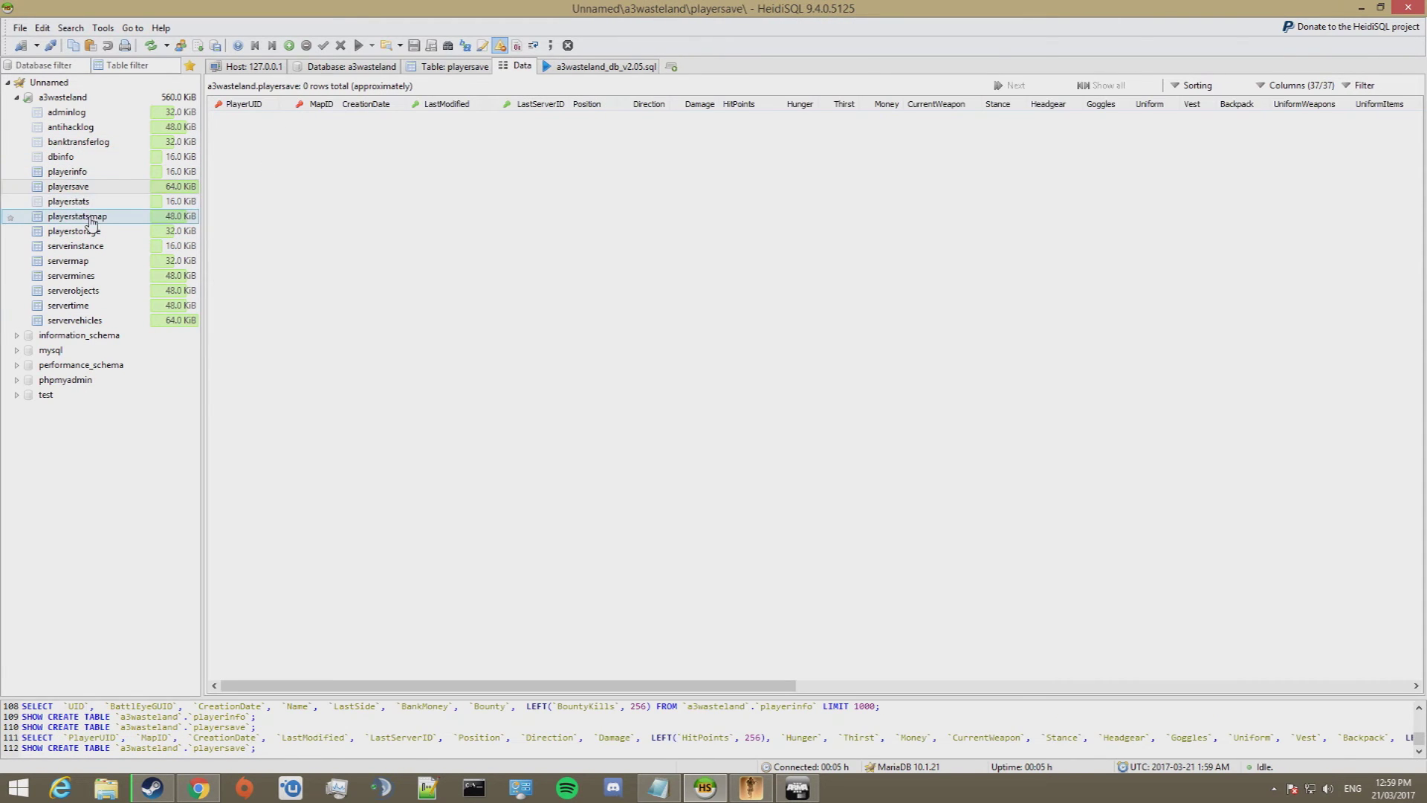
left_click(84, 201)
left_click(83, 172)
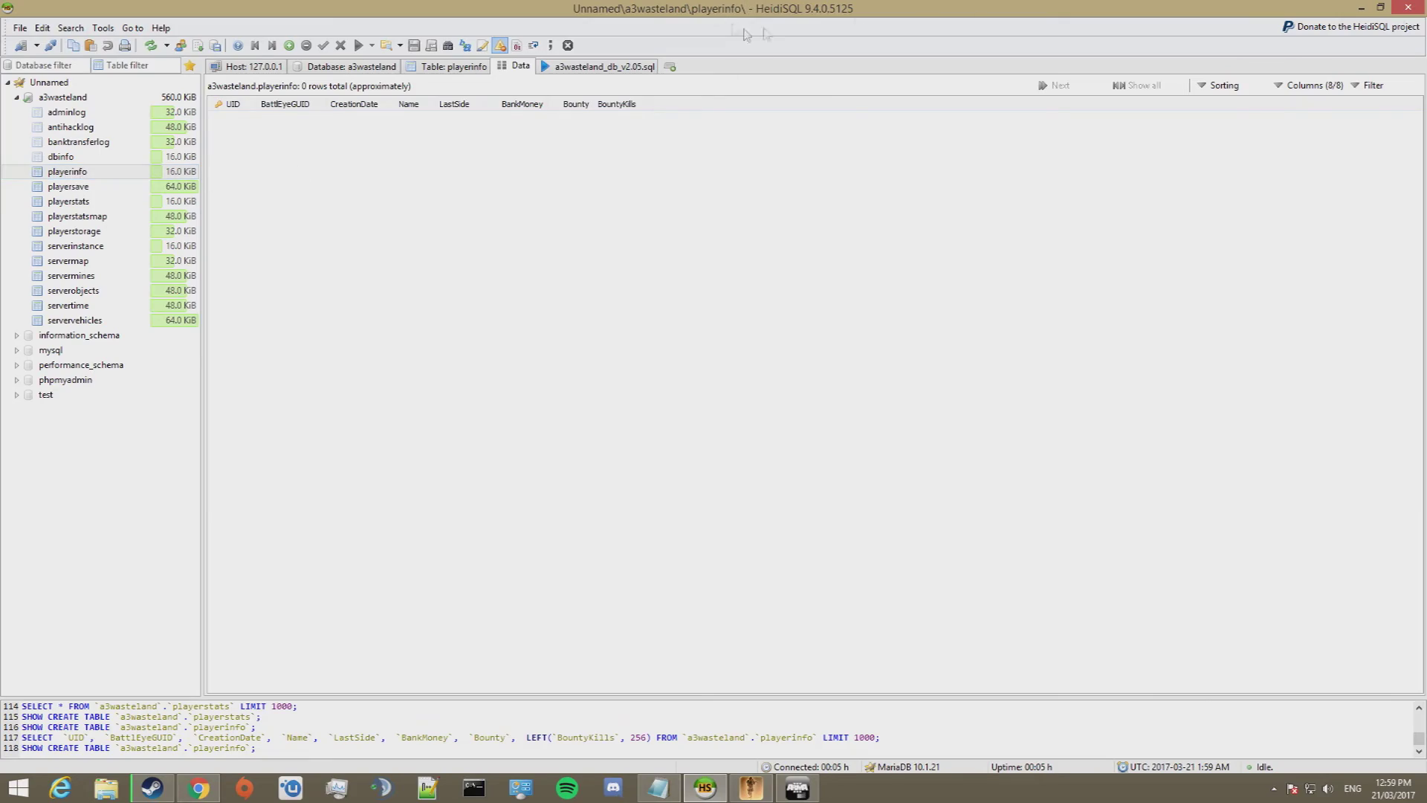
left_click(1360, 9)
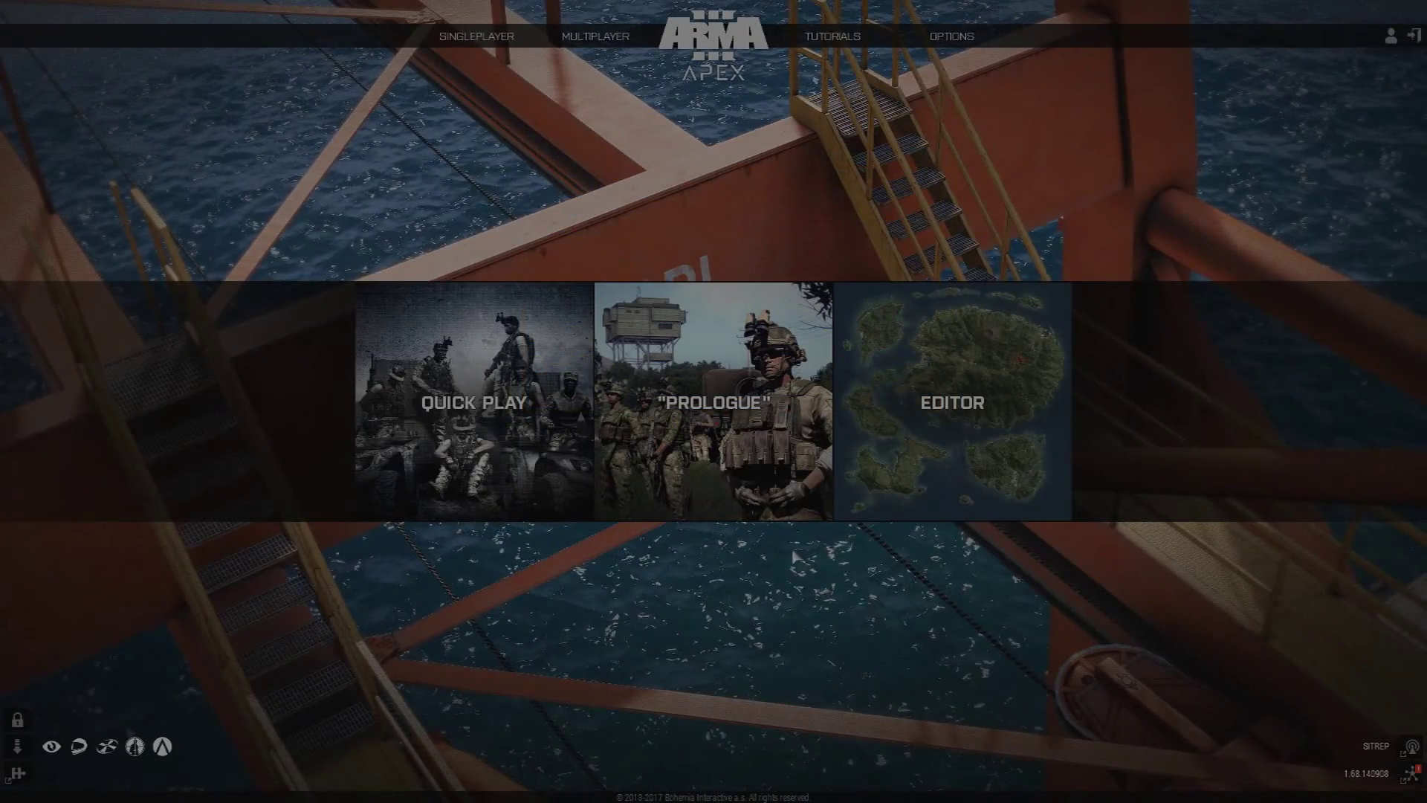
Open the Multiplayer server browser and select the first LAN Test Server running A3Wasteland Altis v1.3b
mouse_move(591, 37)
left_click(579, 75)
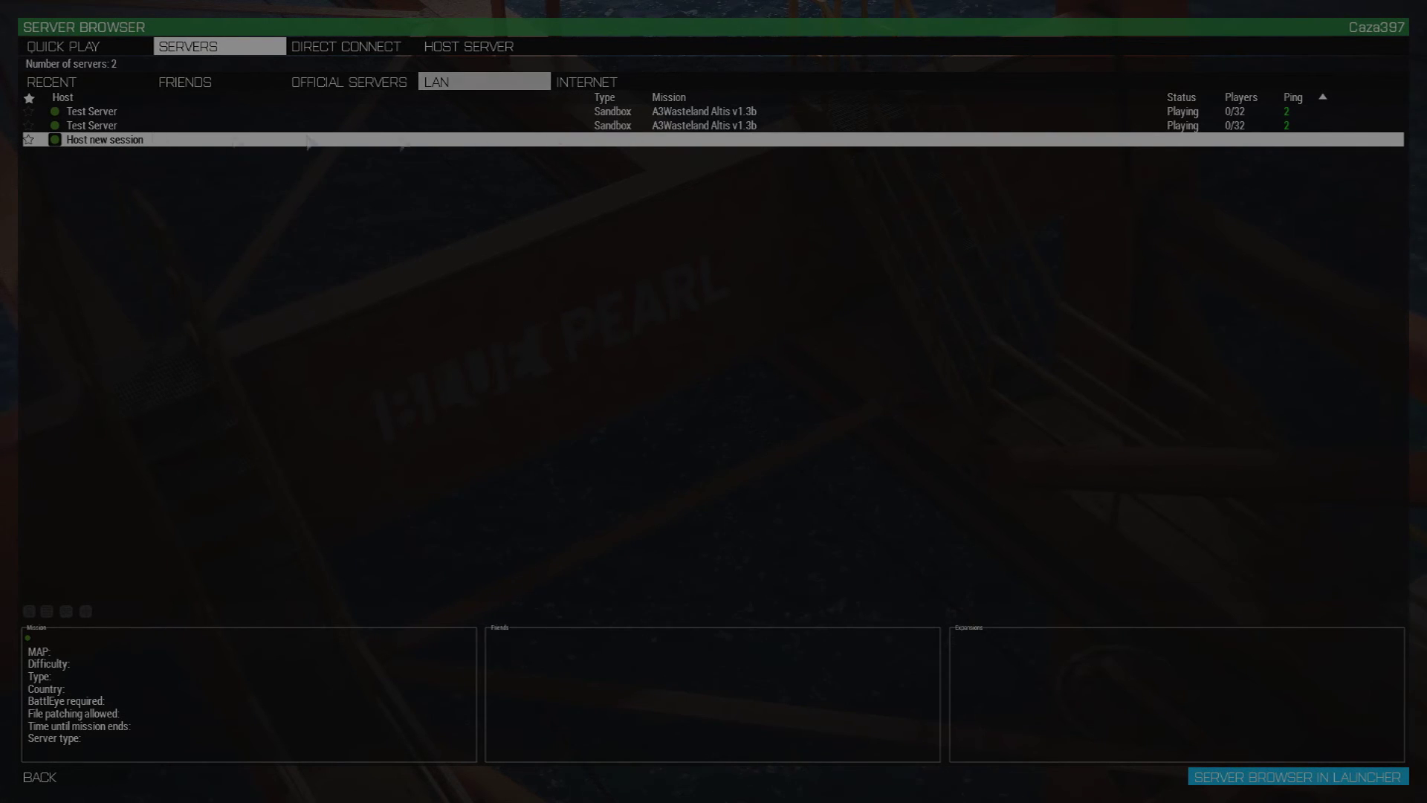
left_click(122, 114)
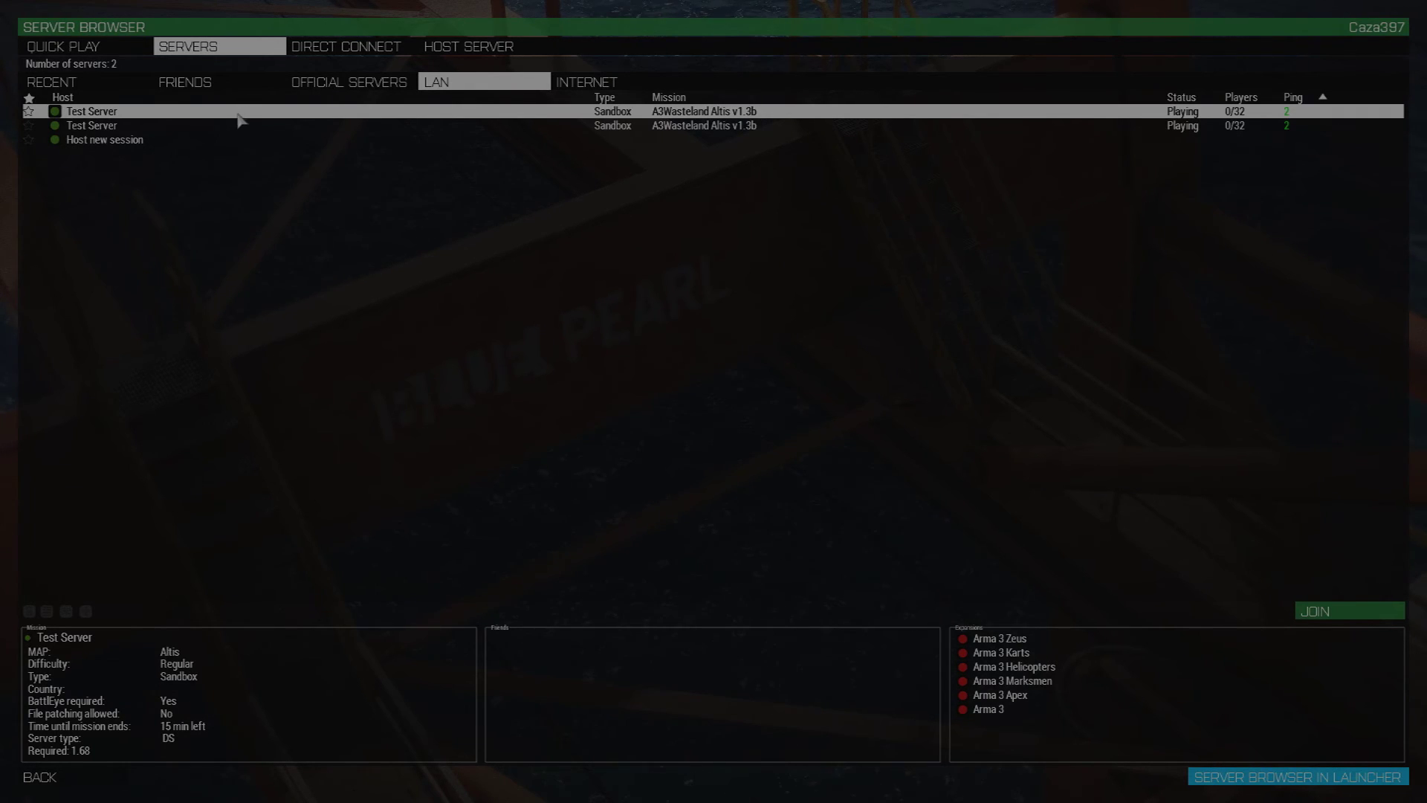
Join the Test Server in the Alpha 1-1 group leader slot and load the mission
double_click(238, 115)
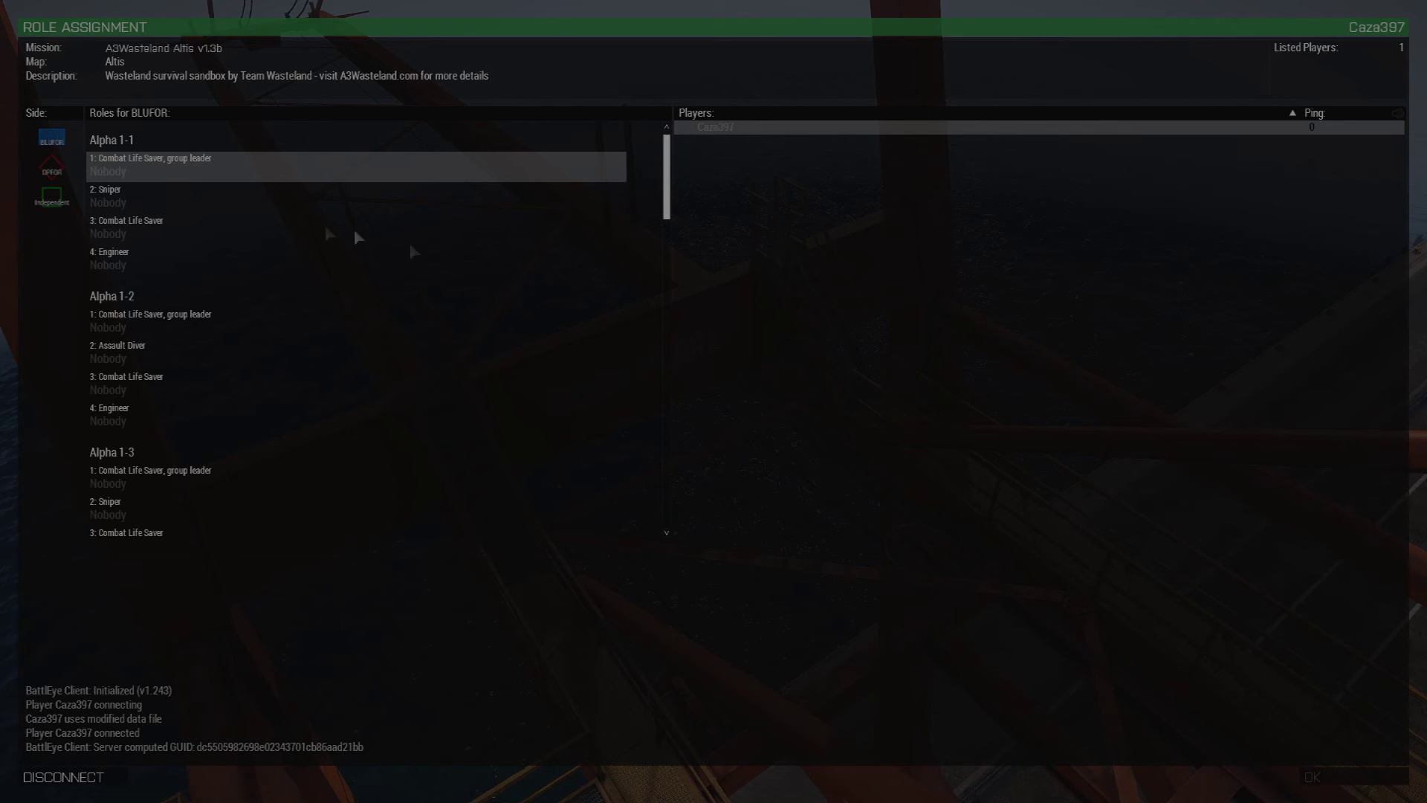
left_click(186, 171)
left_click(1363, 780)
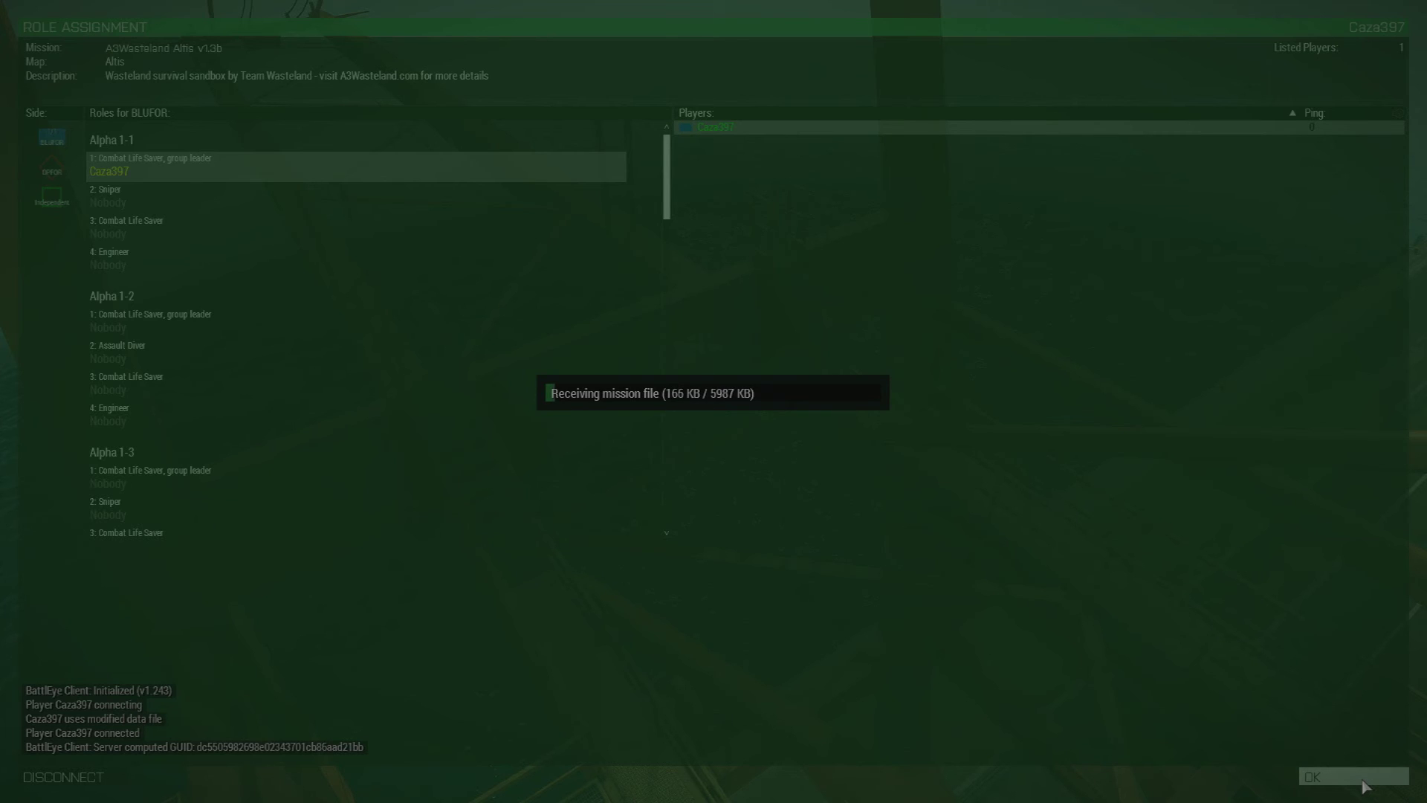
Switch to HeidiSQL and bring up the database tree's options menu
key("alt+Tab")
key("Tab")
key("Tab")
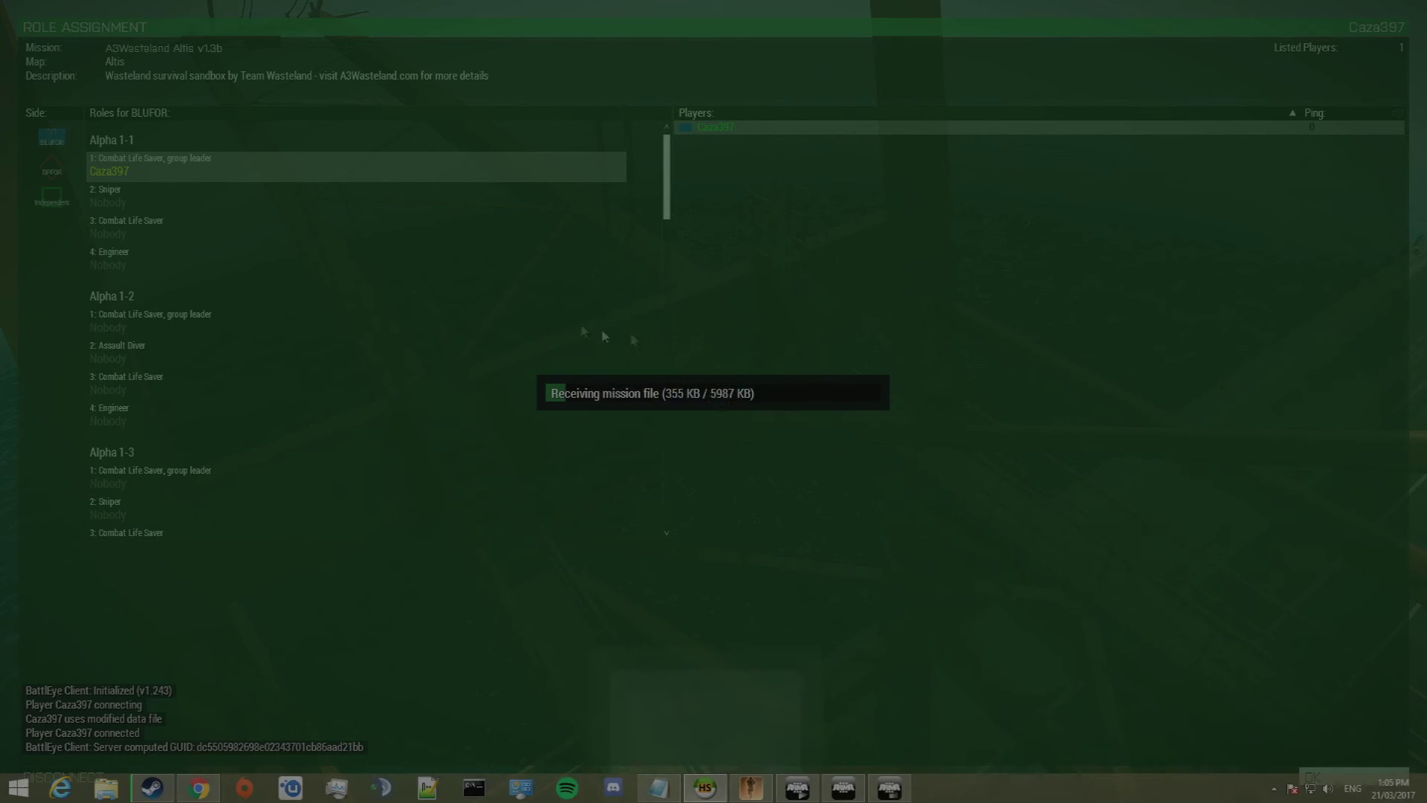
key("Menu")
Refresh the tree and check the dbinfo, banktransferlog, antihacklog and playerinfo tables for new rows
key("Down")
key("Down")
key("Down")
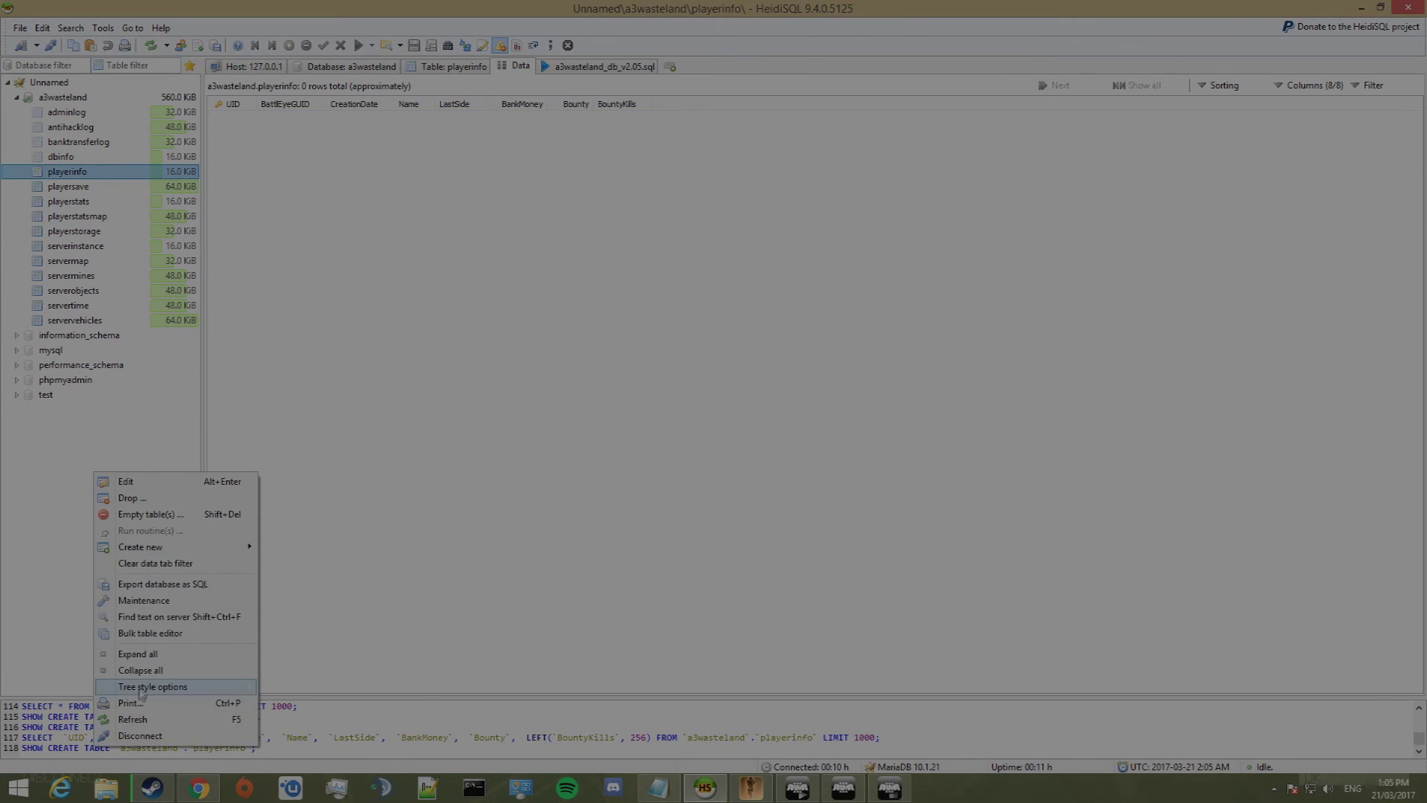
key("Return")
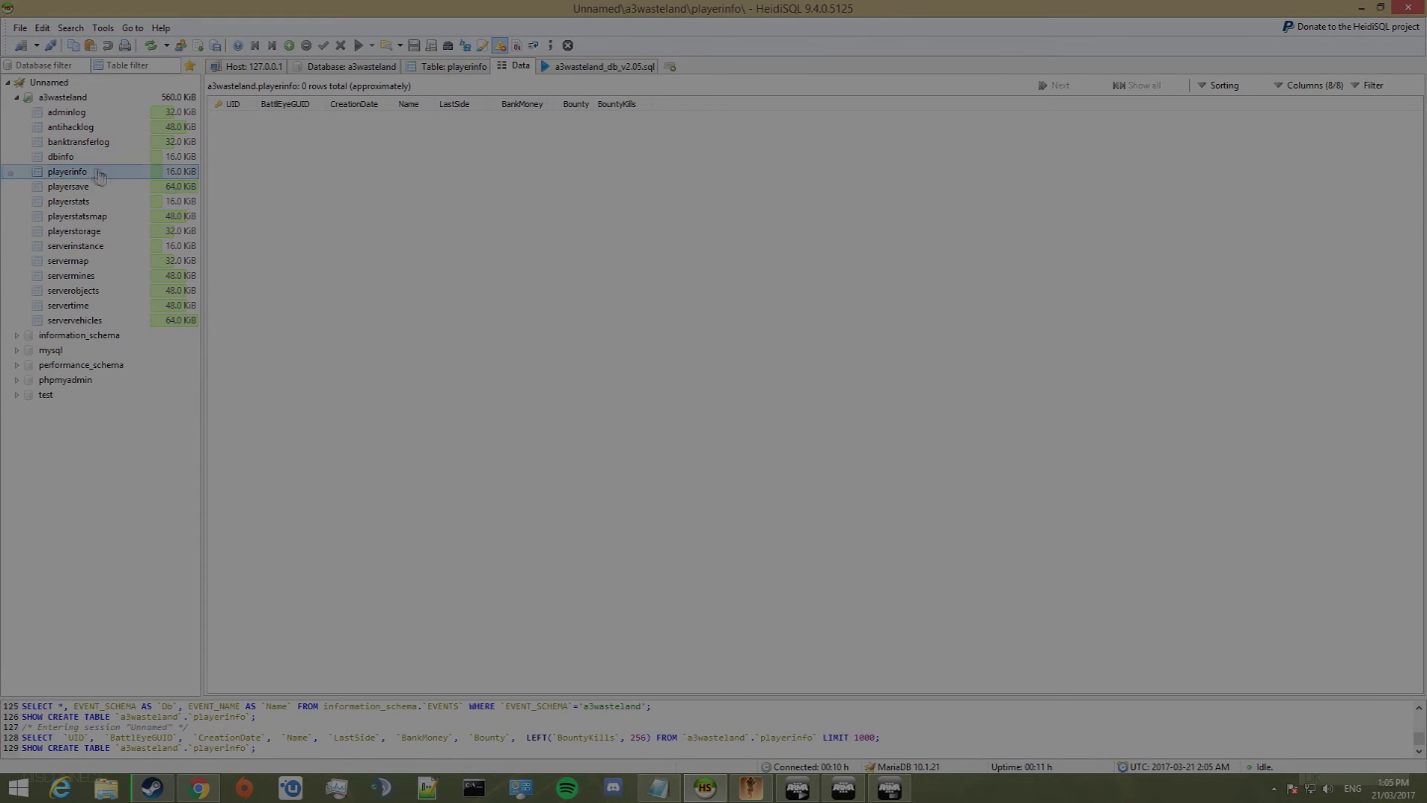
left_click(75, 186)
left_click(74, 172)
left_click(67, 156)
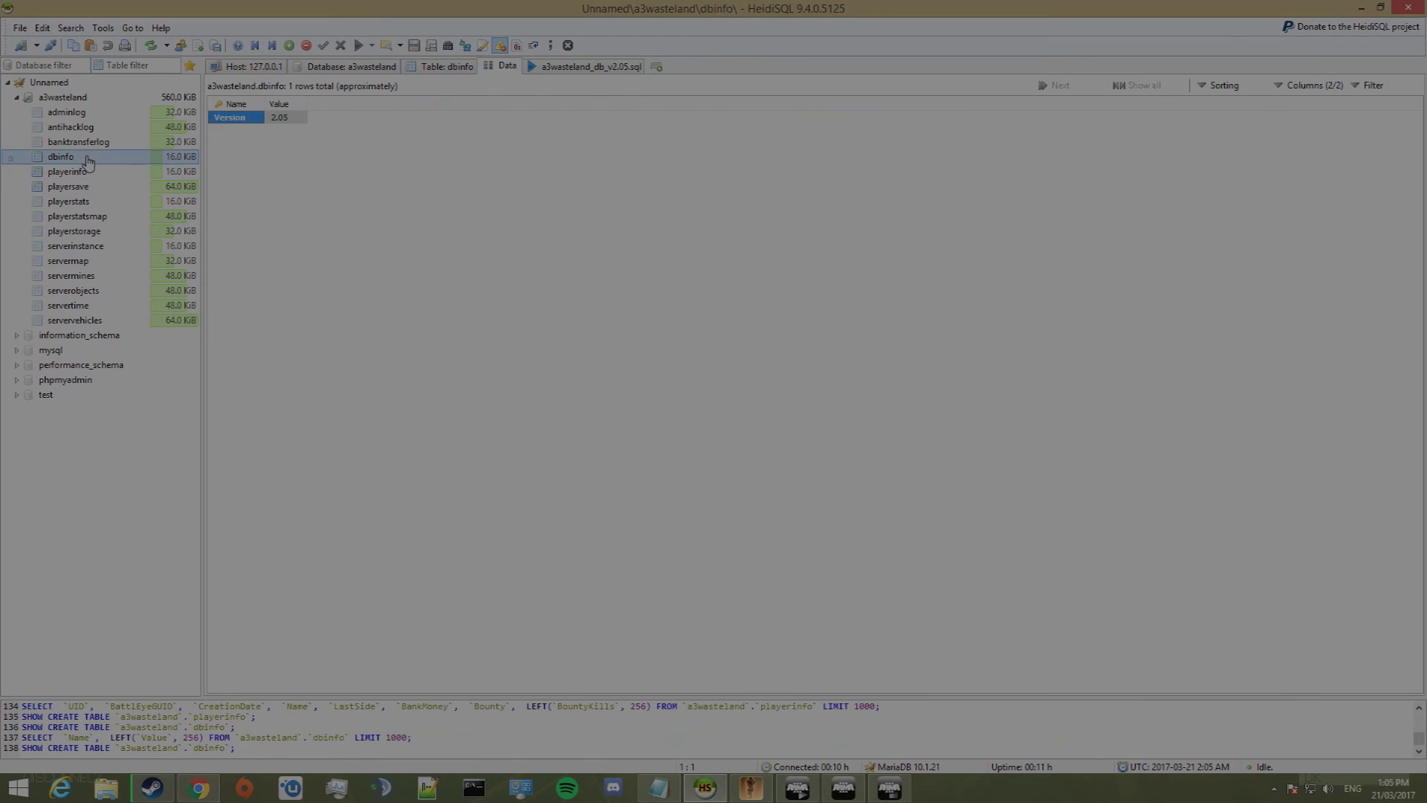
left_click(90, 143)
left_click(78, 127)
left_click(89, 172)
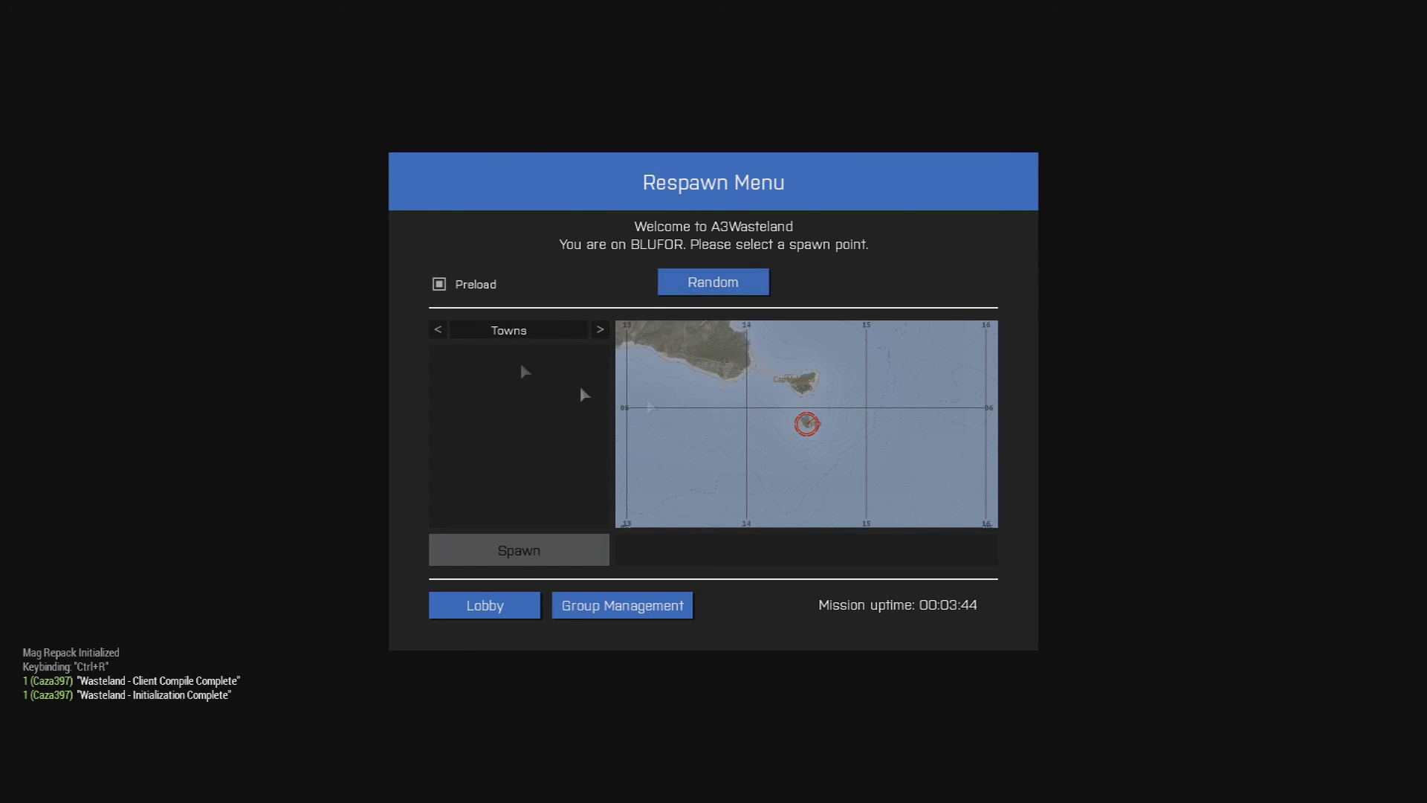
Spawn at a random location and run in third person down the road to the gabion barrier
left_click(715, 280)
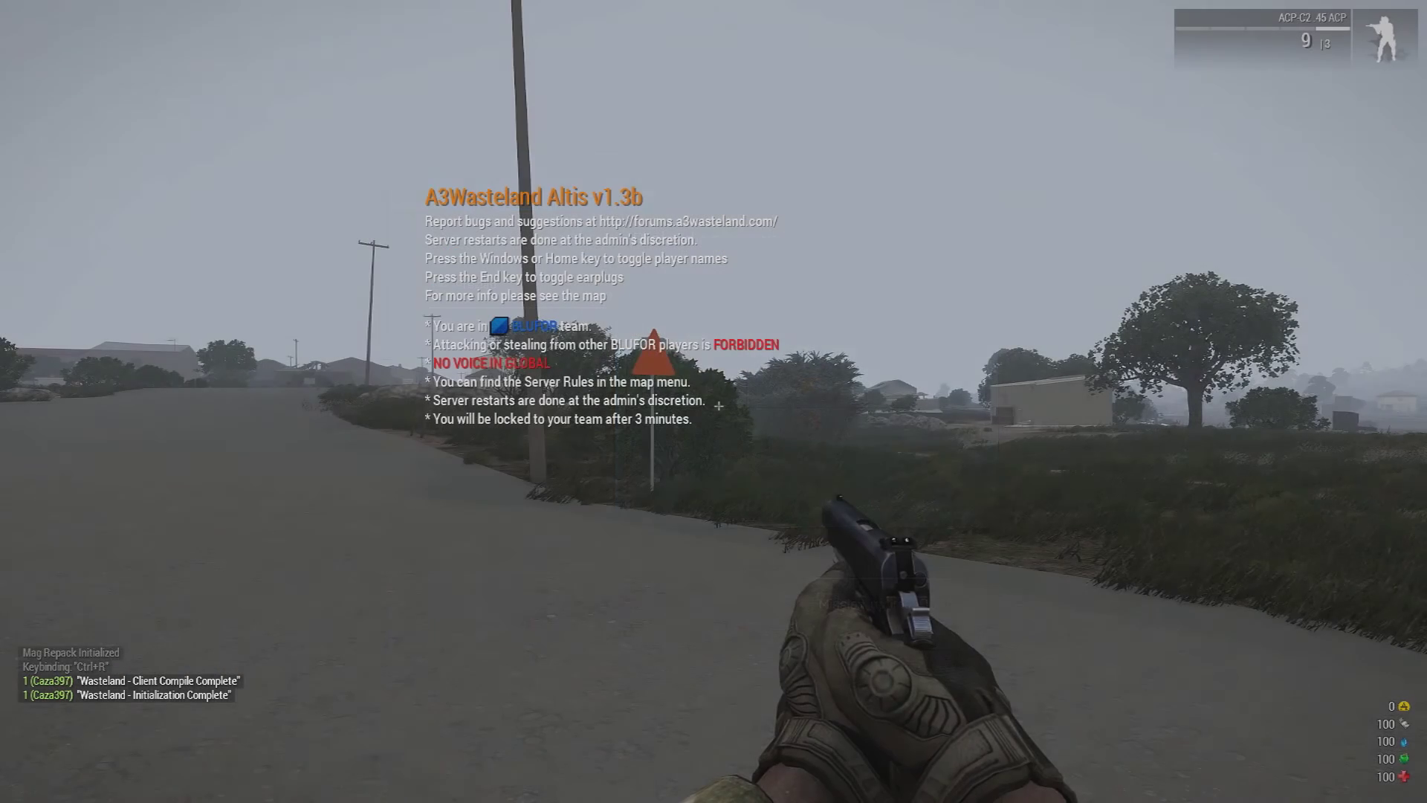
key("KP_Enter")
key("w")
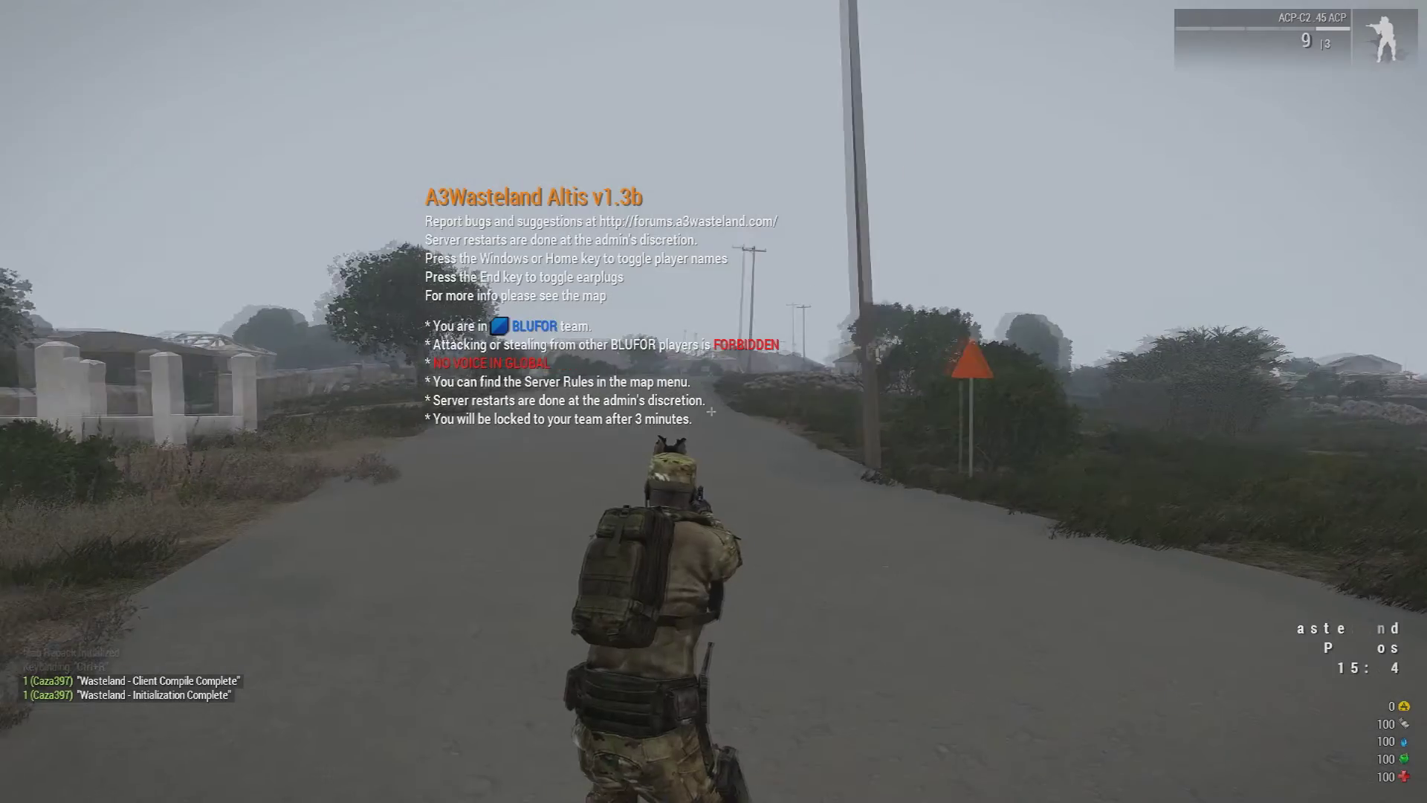
key("w")
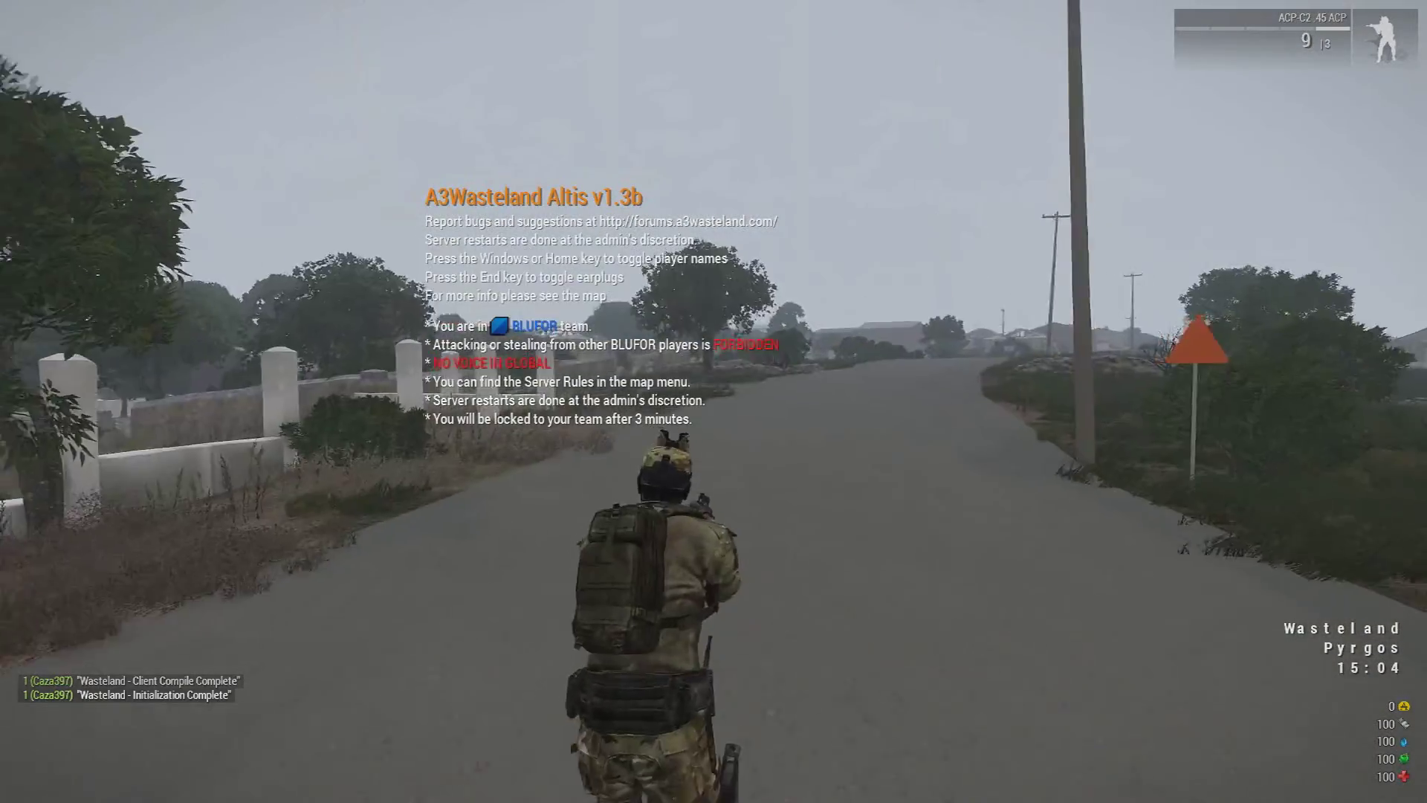
key("w")
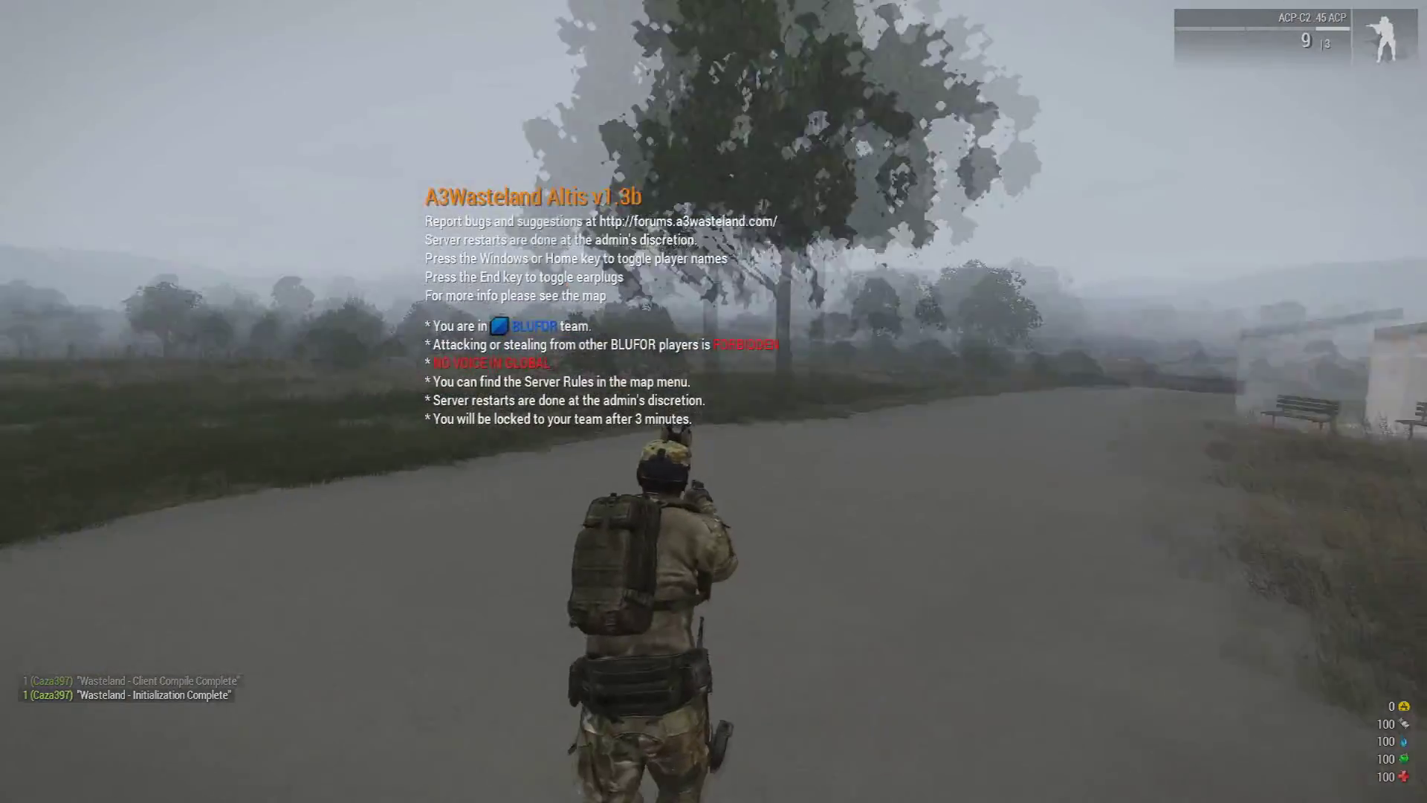
key("w")
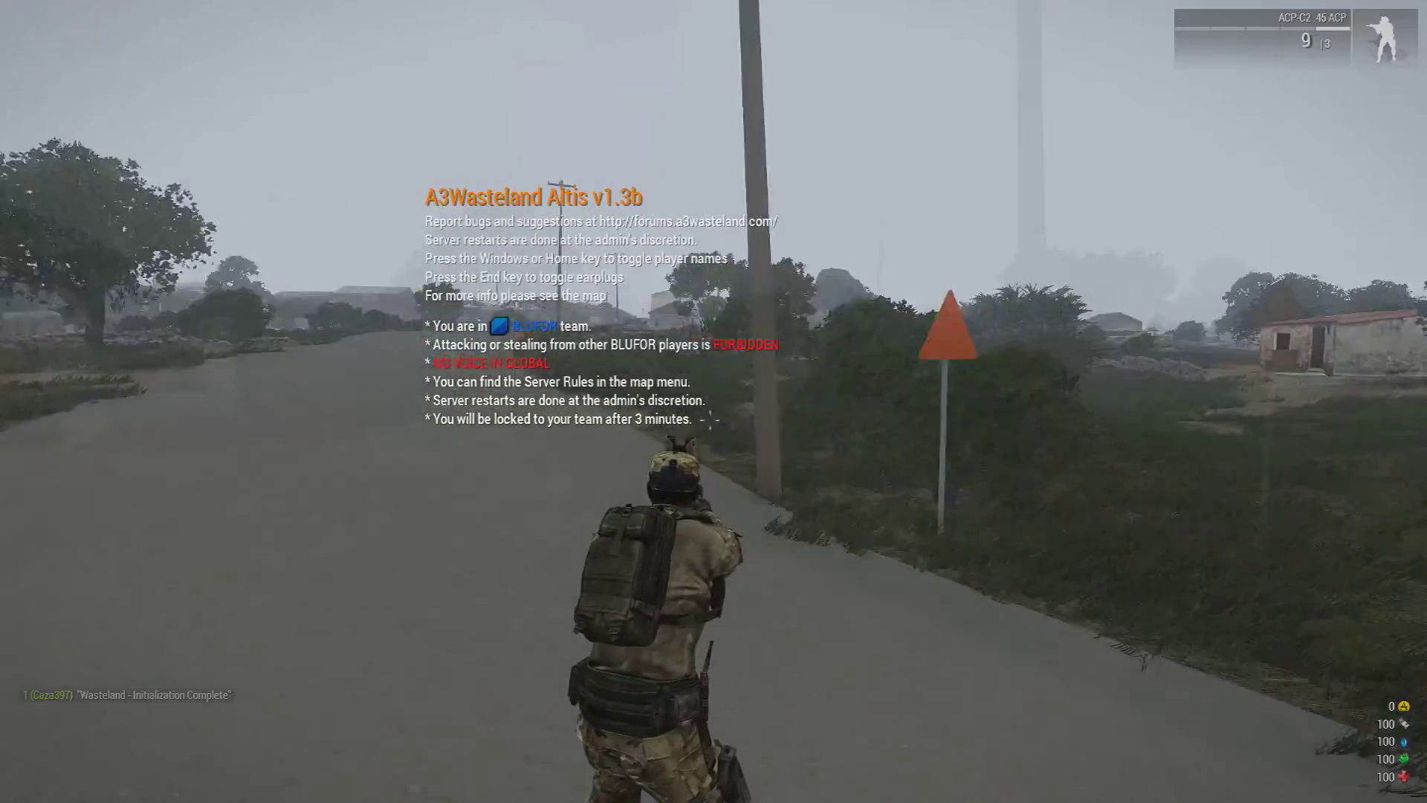
key("w")
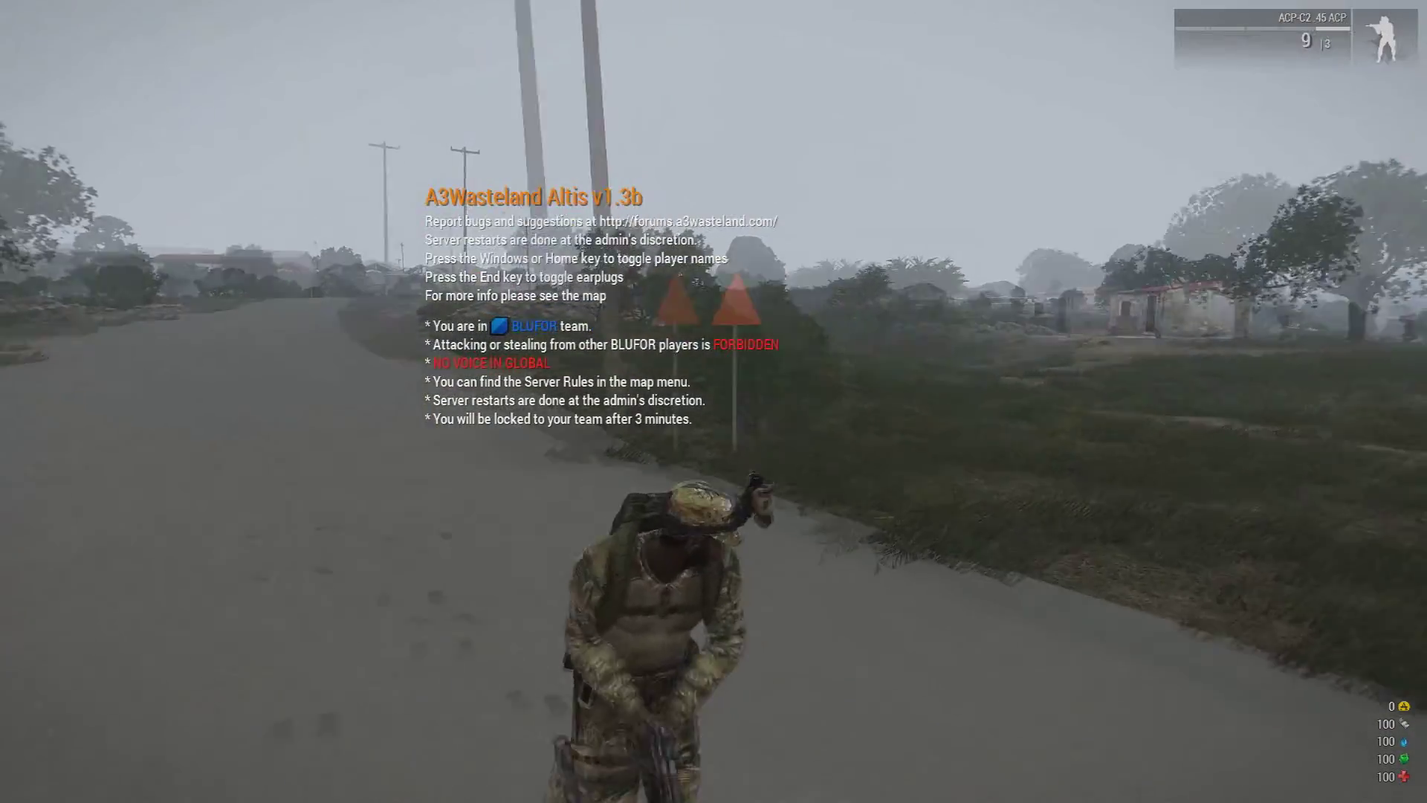
key("w")
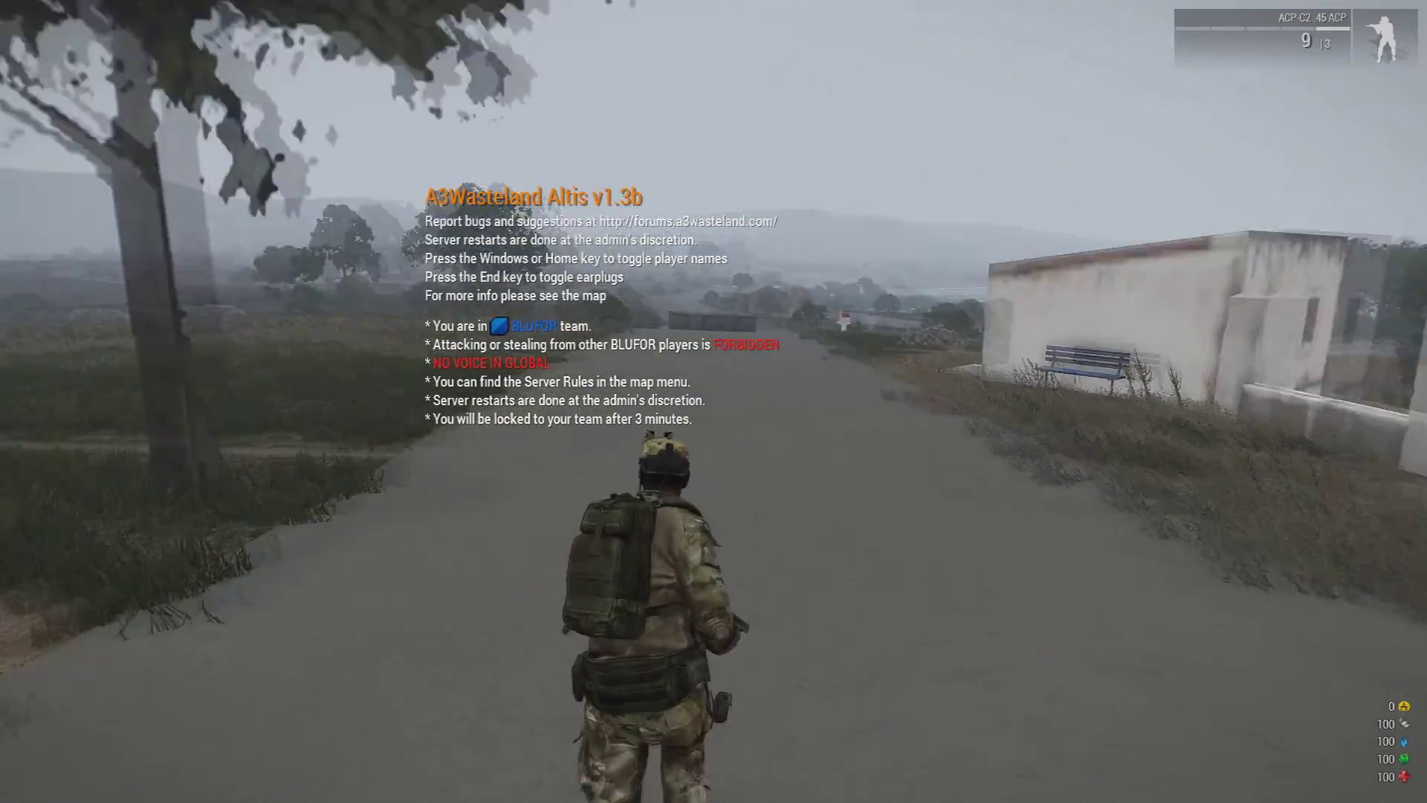
key("w")
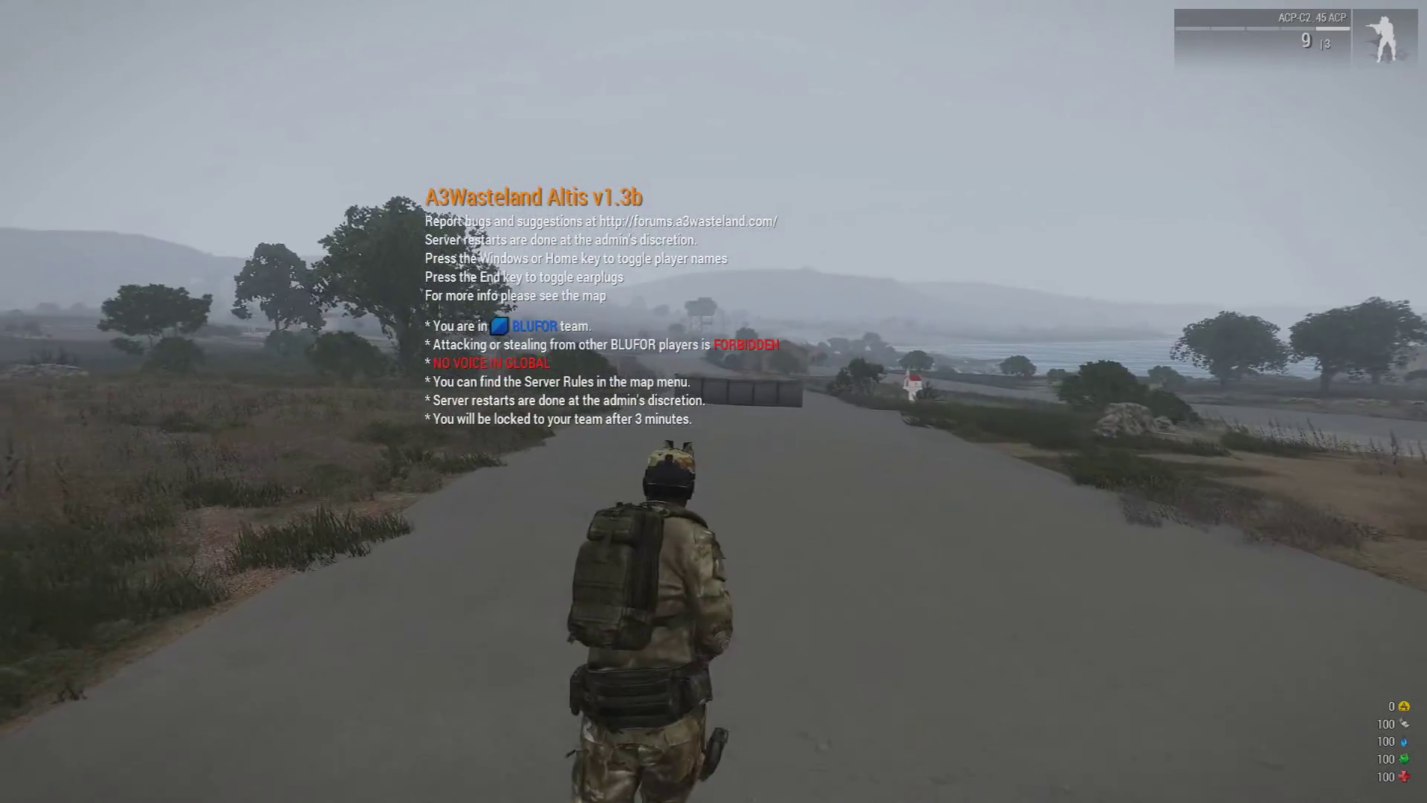
key("w")
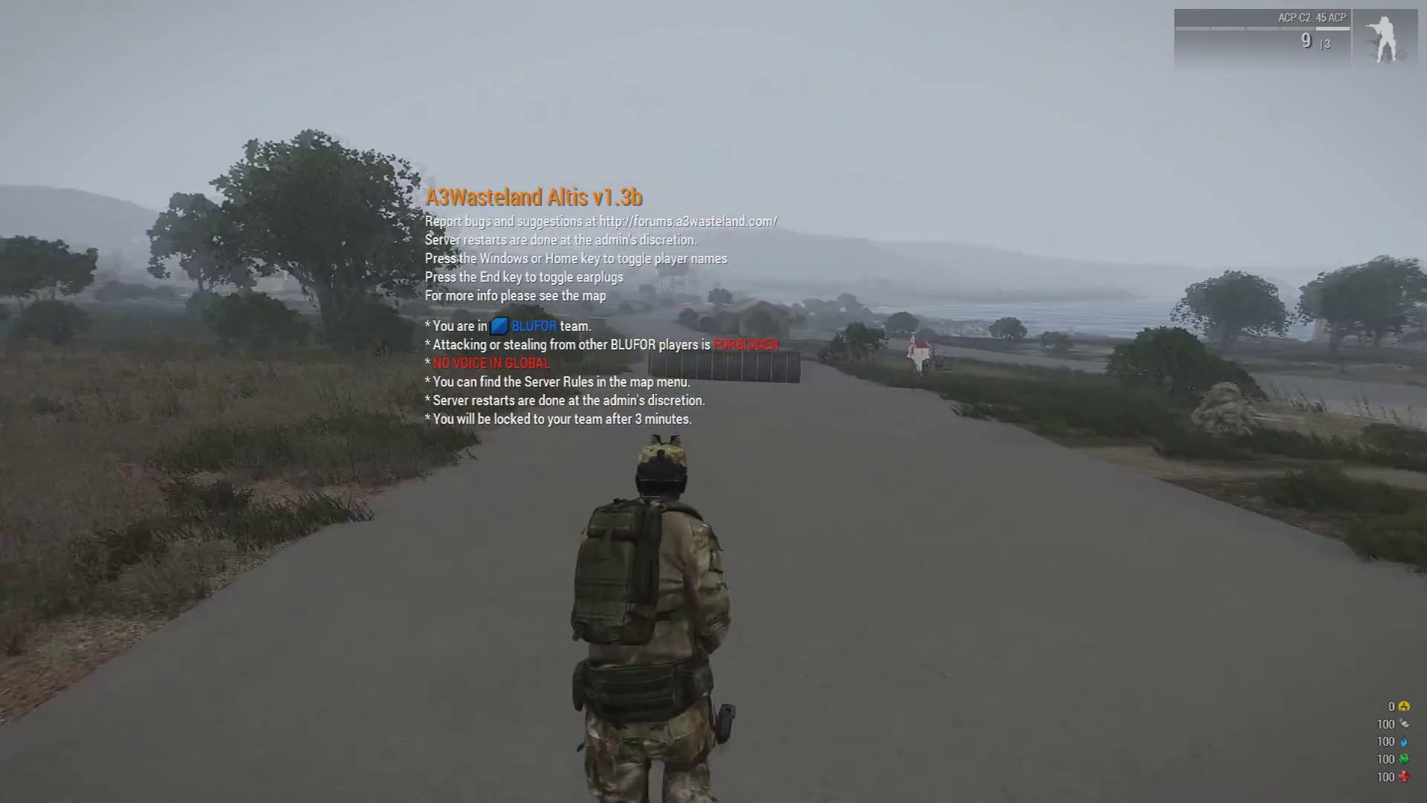
key("w")
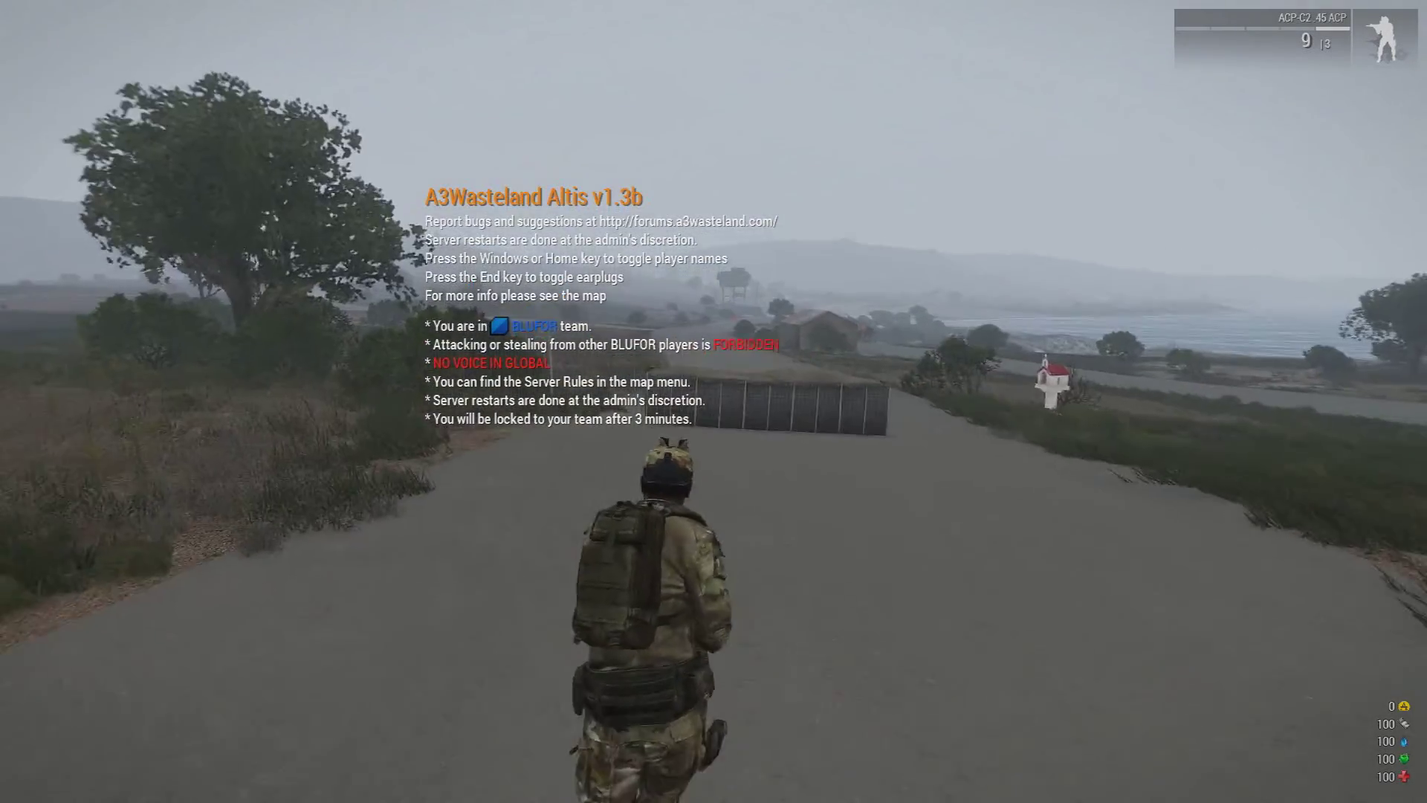
key("w")
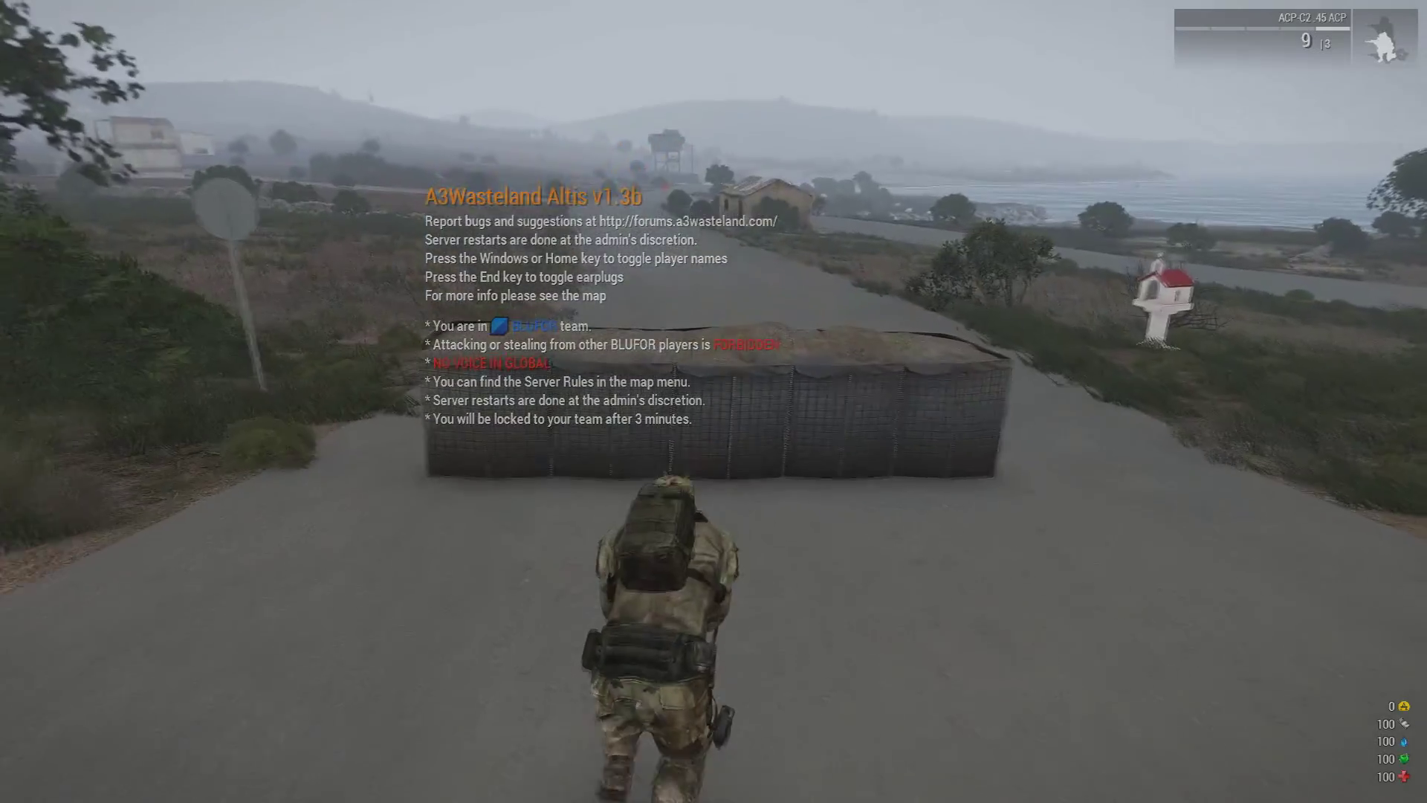
Approach the barrier crouched and choose Lock from its action menu
key("x")
key("w")
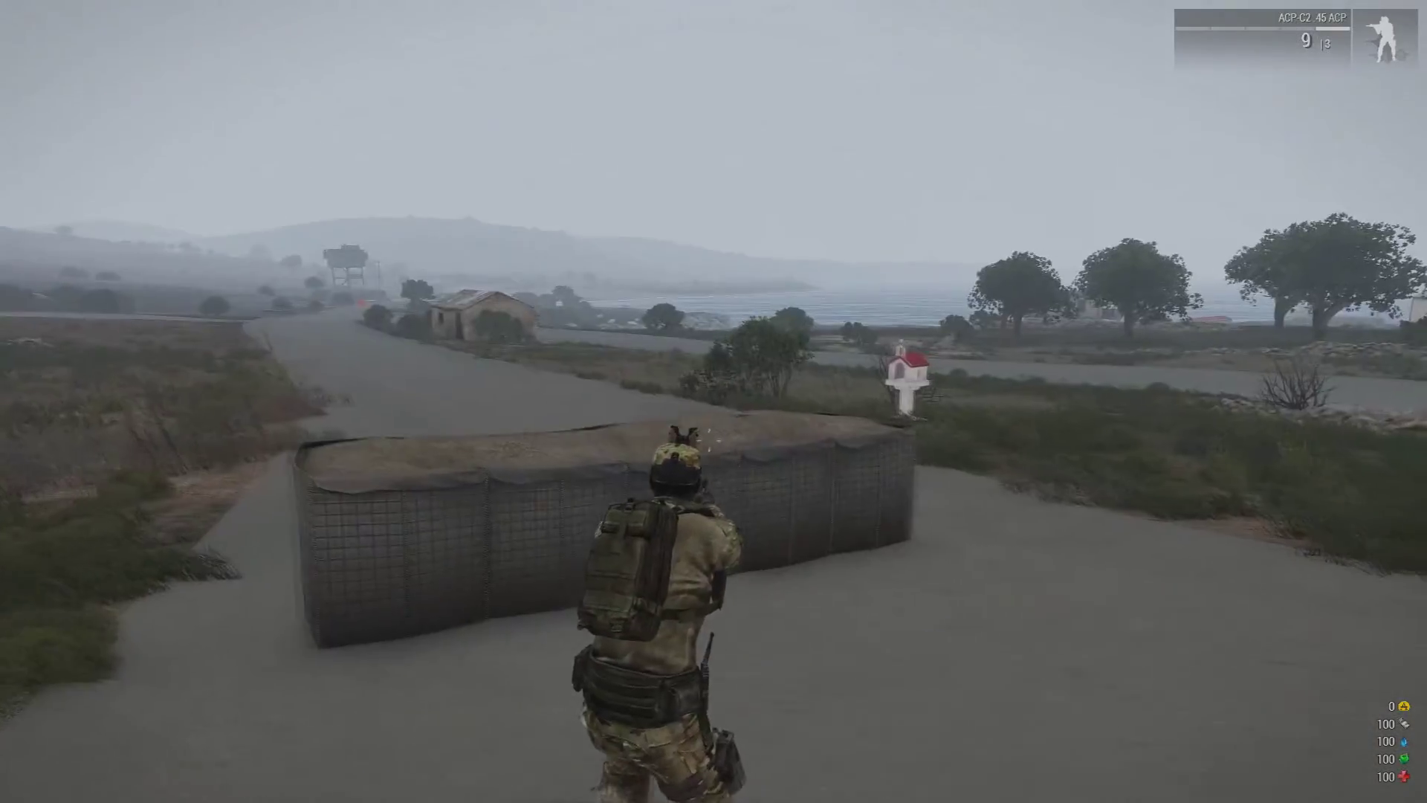
key("w")
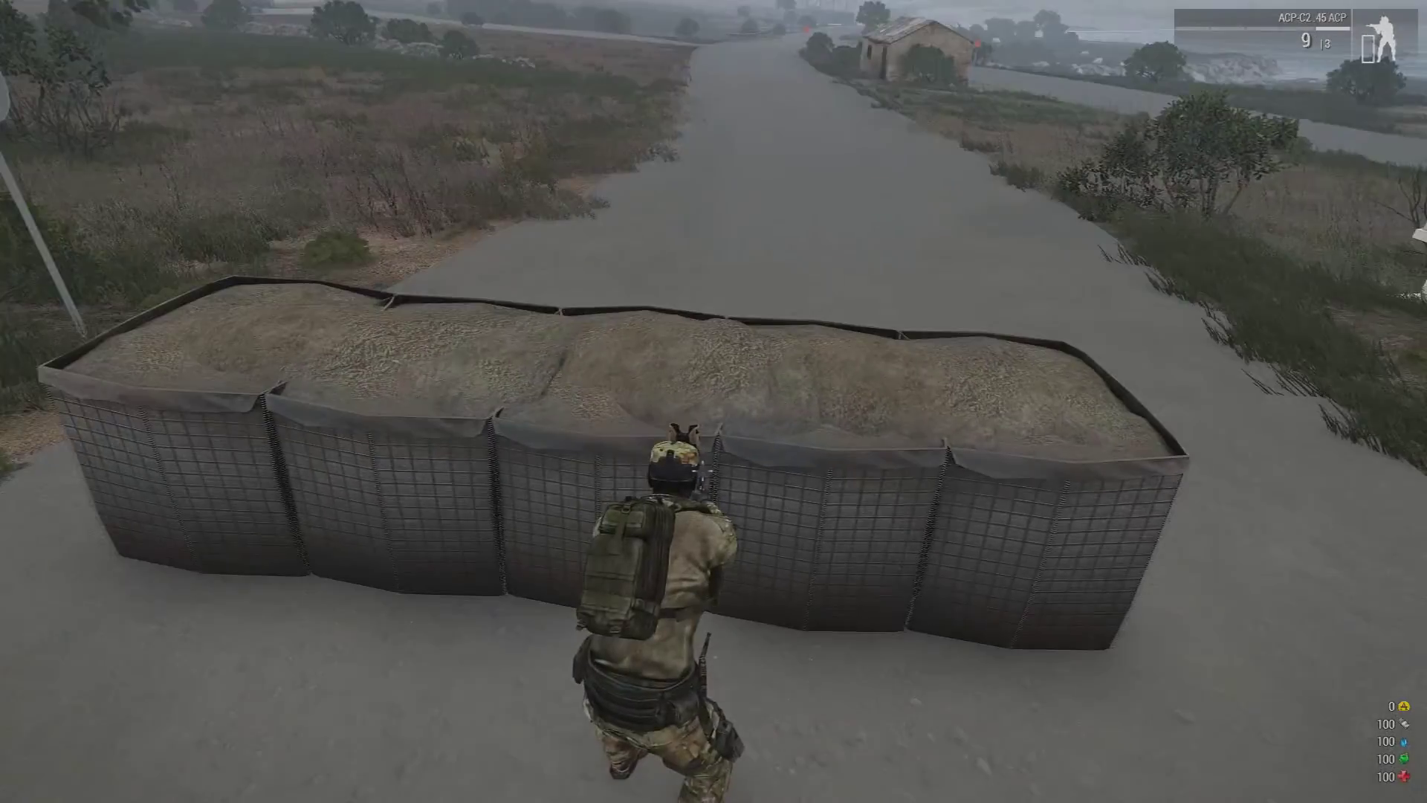
scroll(714, 401, "down", 1)
key("w")
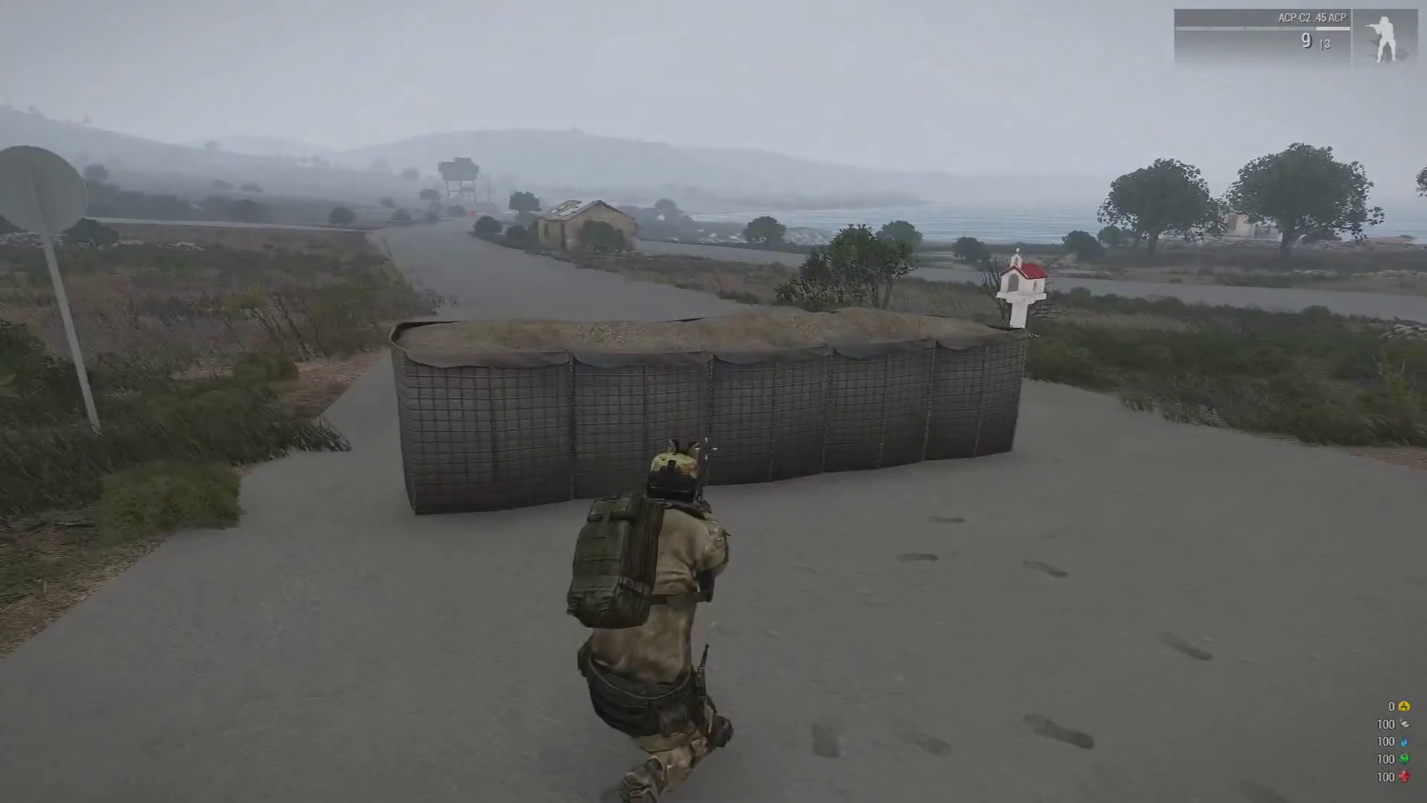
scroll(713, 401, "down", 2)
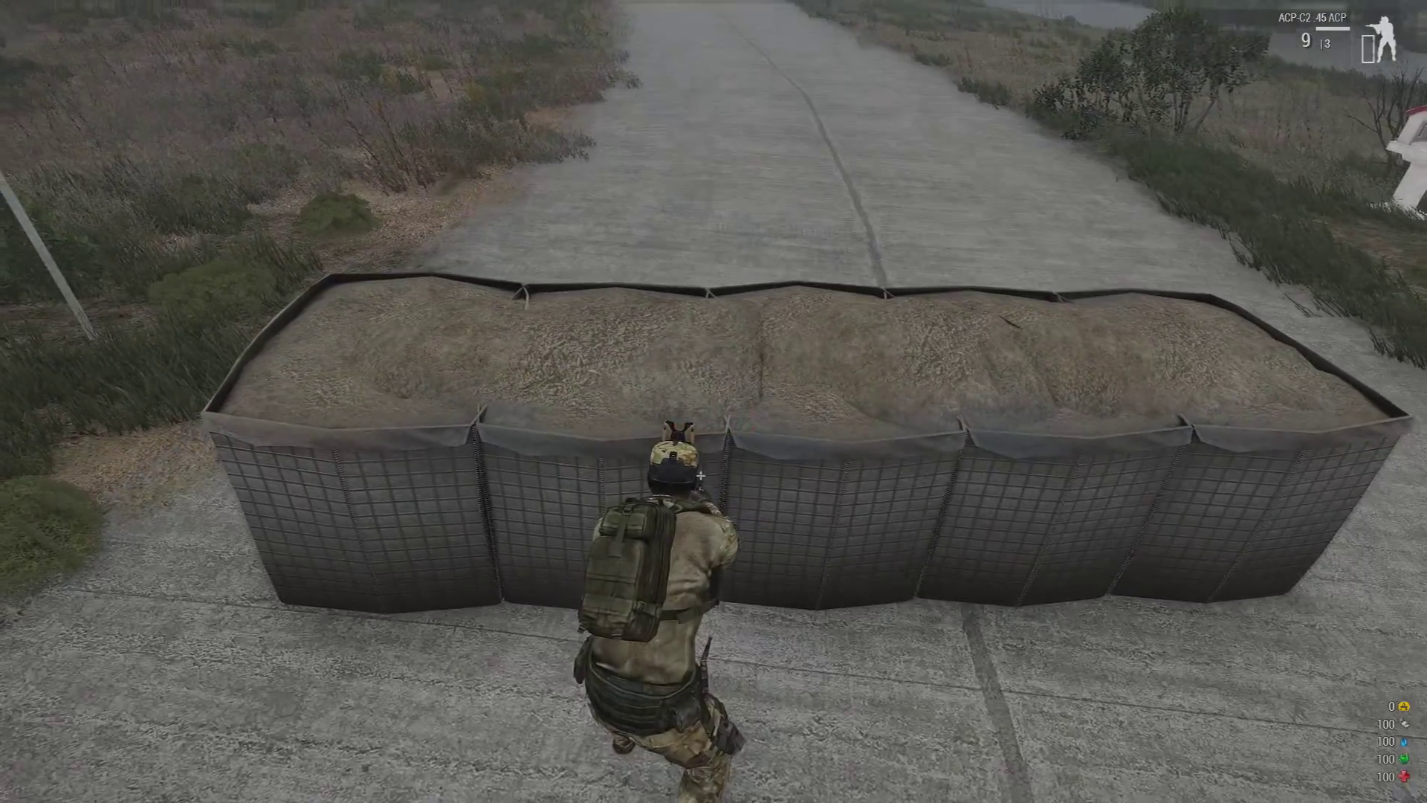
scroll(714, 401, "down", 1)
scroll(713, 402, "down", 1)
scroll(713, 401, "down", 1)
middle_click(713, 401)
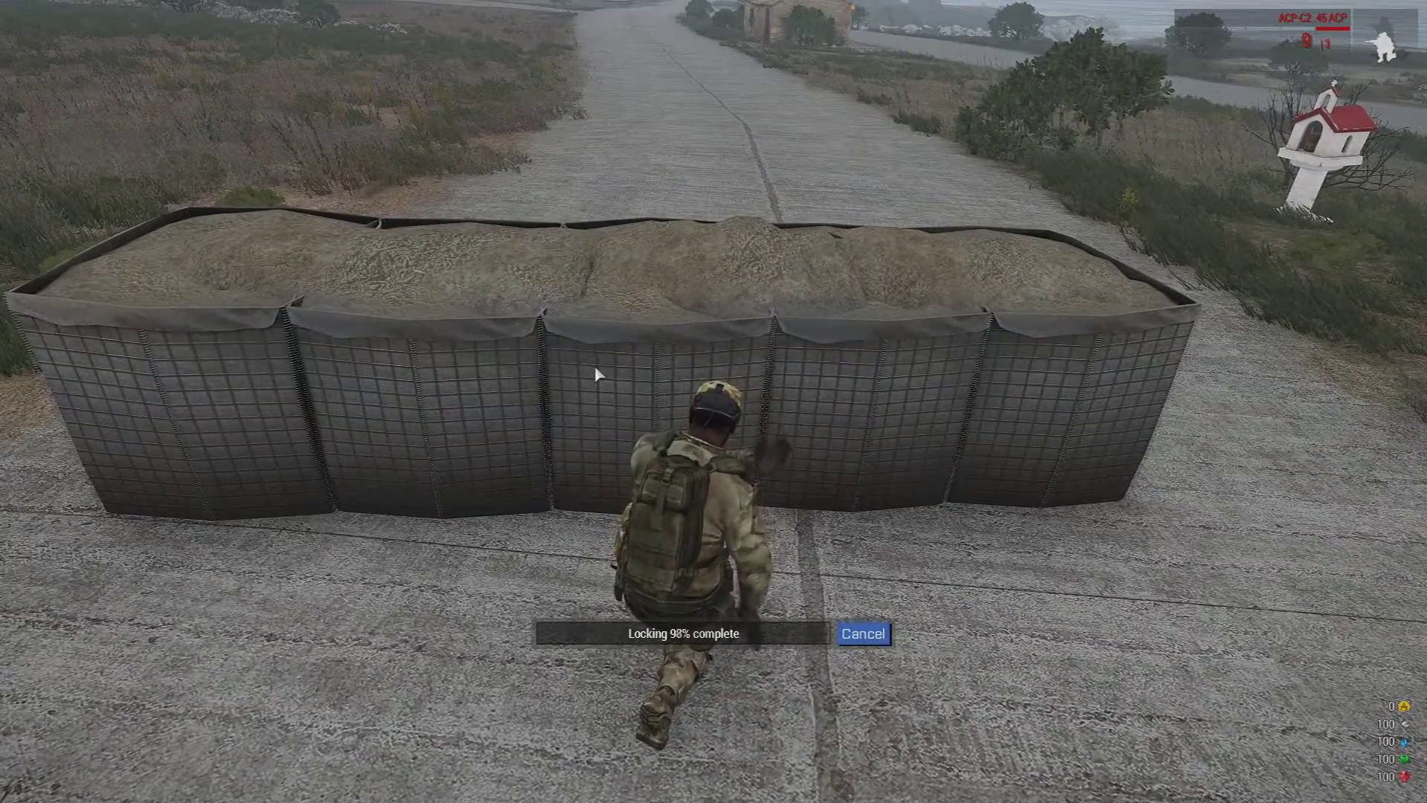
Refresh the a3wasteland tree and inspect the saved barrier's Position and Locked values
key("alt+Tab")
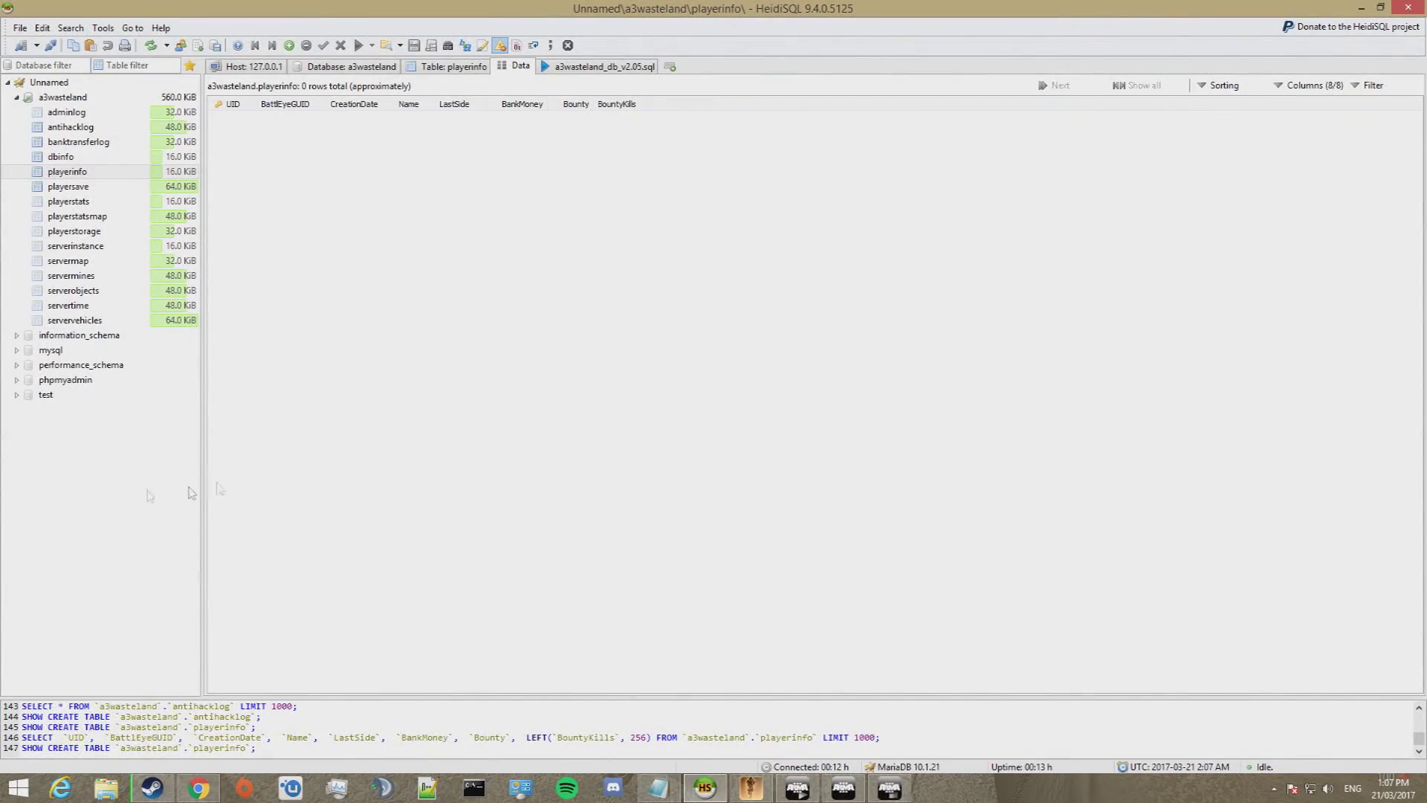
right_click(40, 491)
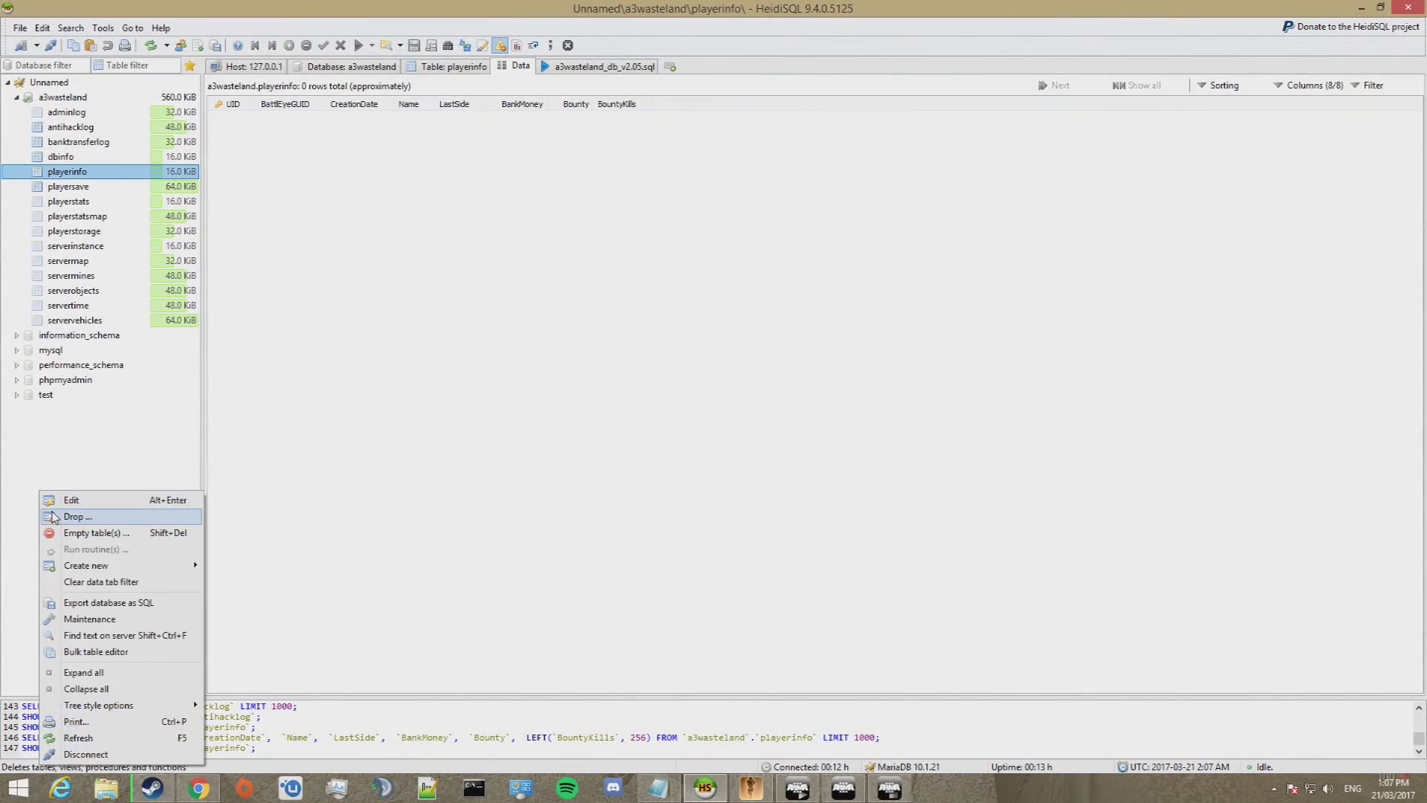
left_click(78, 737)
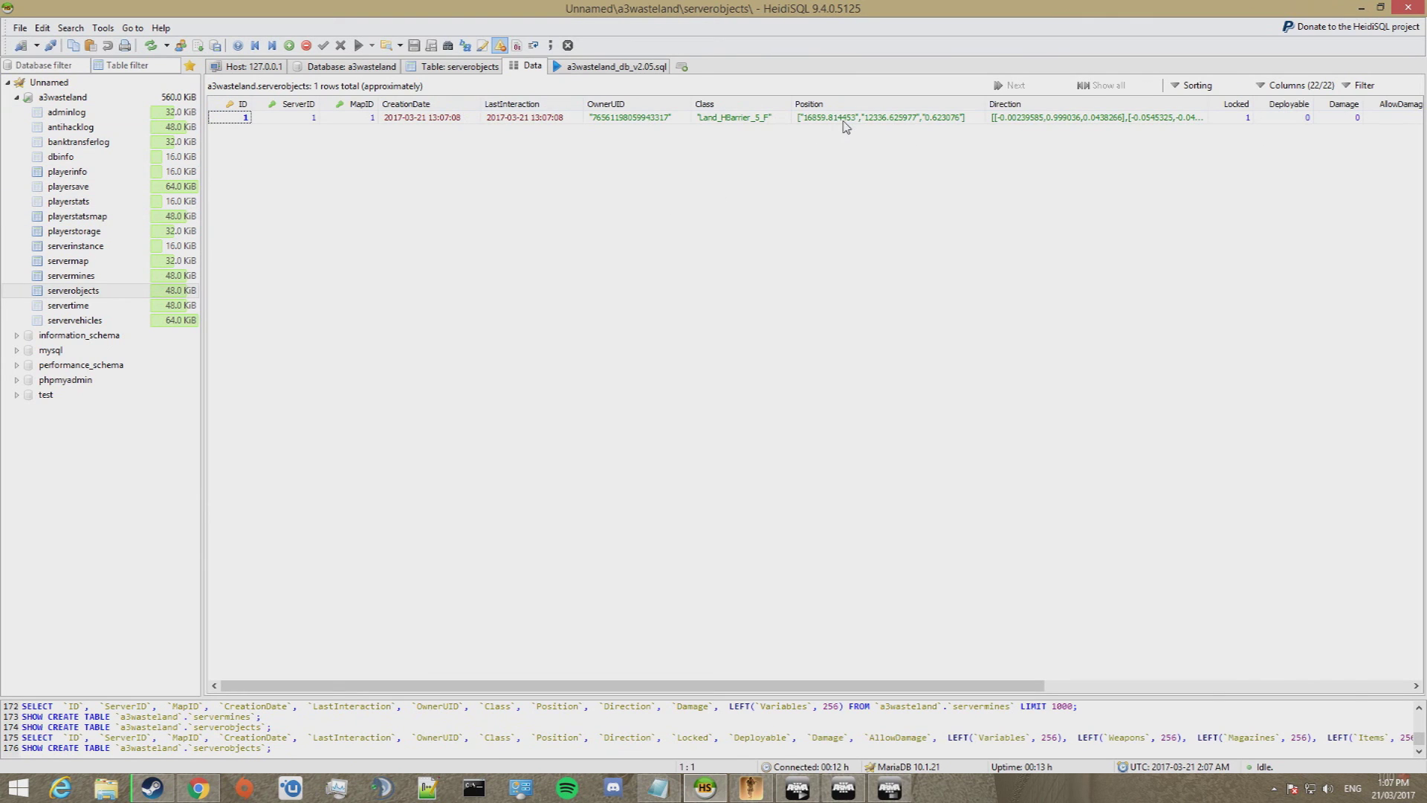
left_click(856, 119)
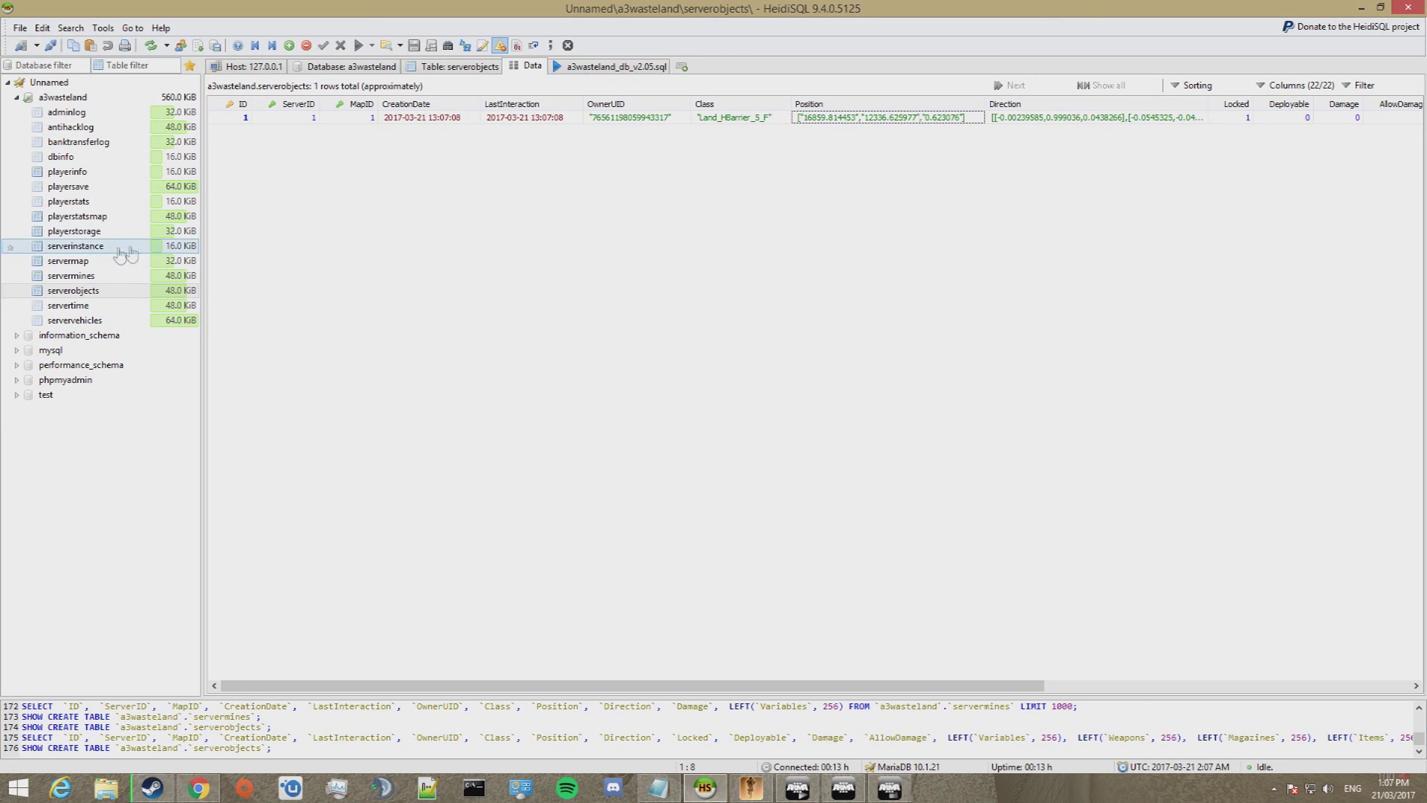
left_click(1234, 119)
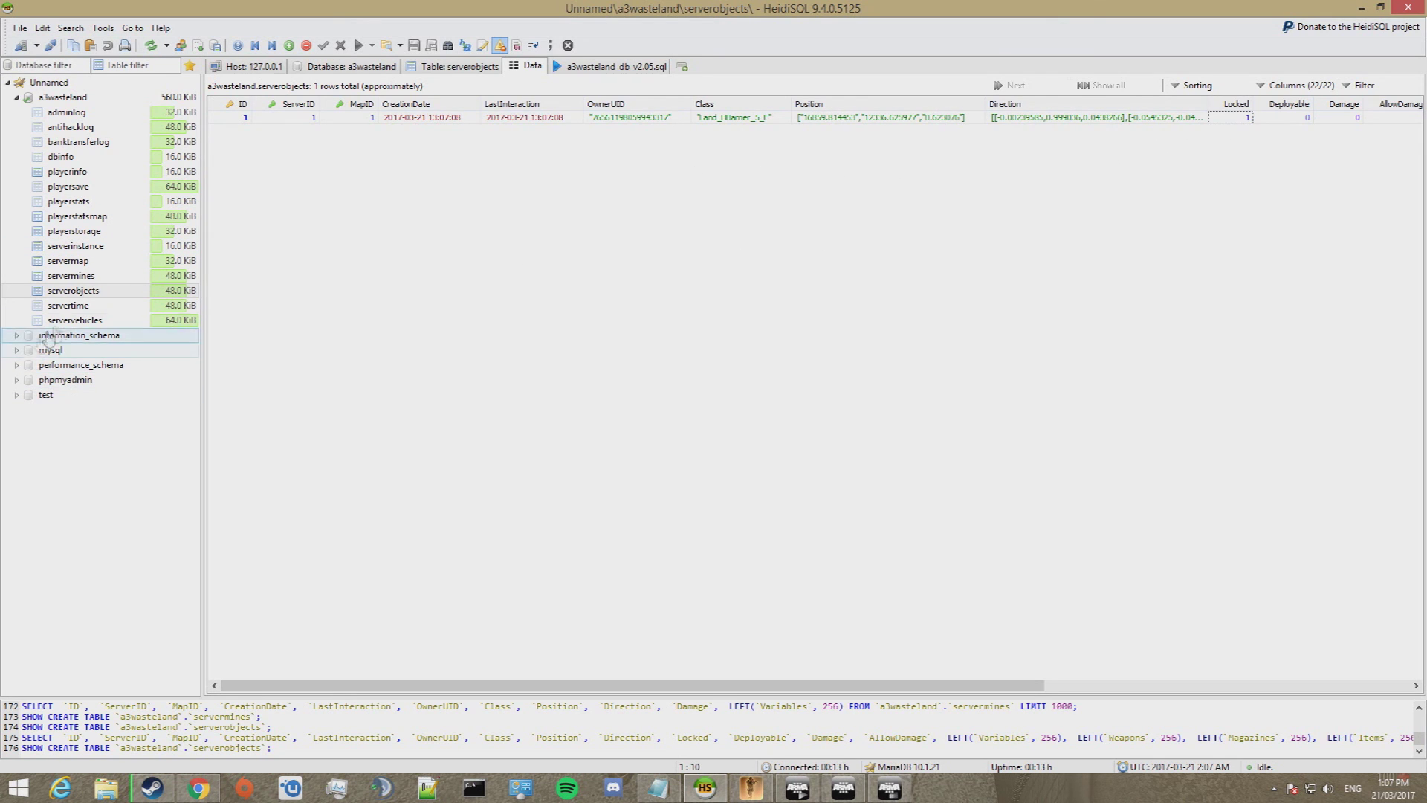
Browse the servervehicles, servertime, antihacklog, banktransferlog, dbinfo and playersave table data
left_click(92, 320)
key("Up")
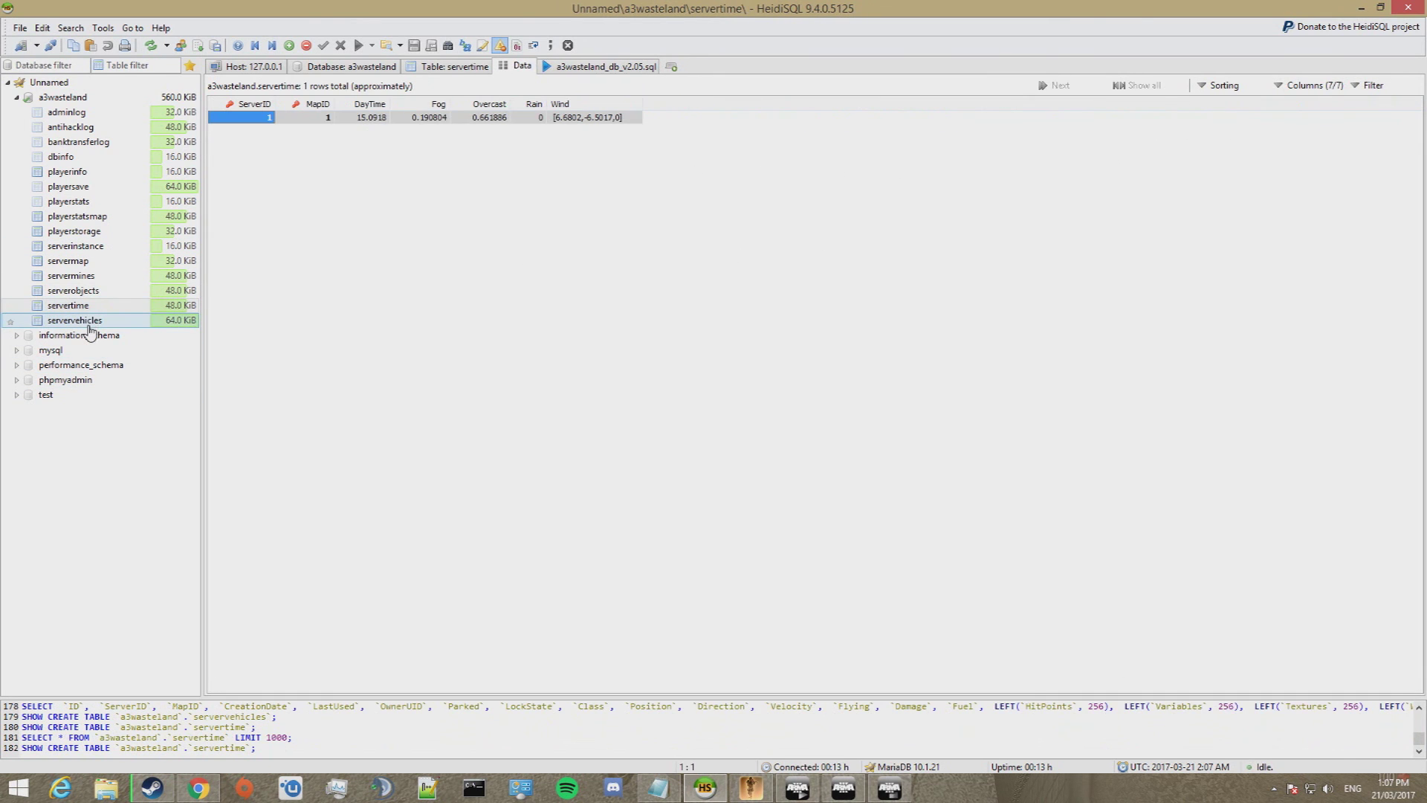
left_click(93, 321)
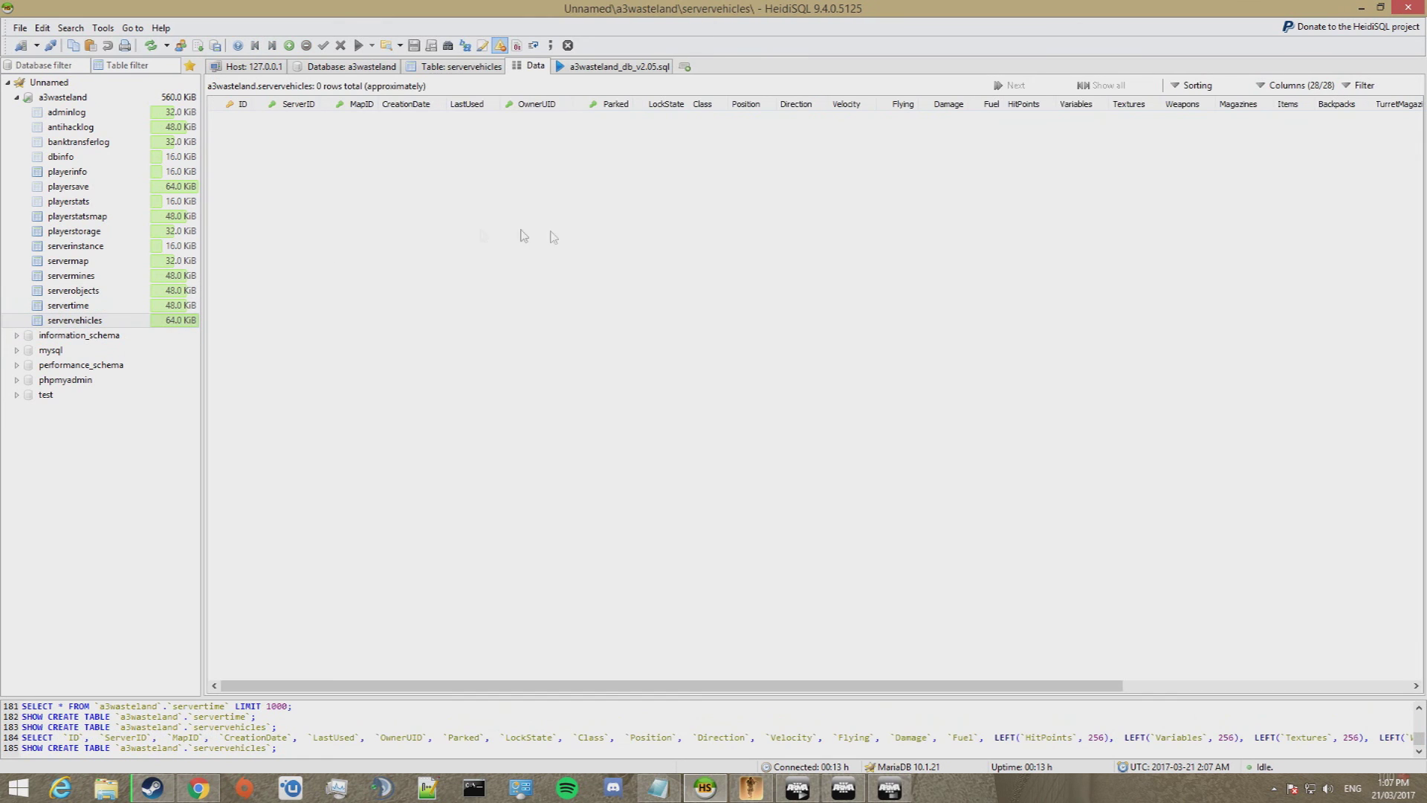
left_click(96, 126)
left_click(93, 141)
left_click(91, 156)
key("Up")
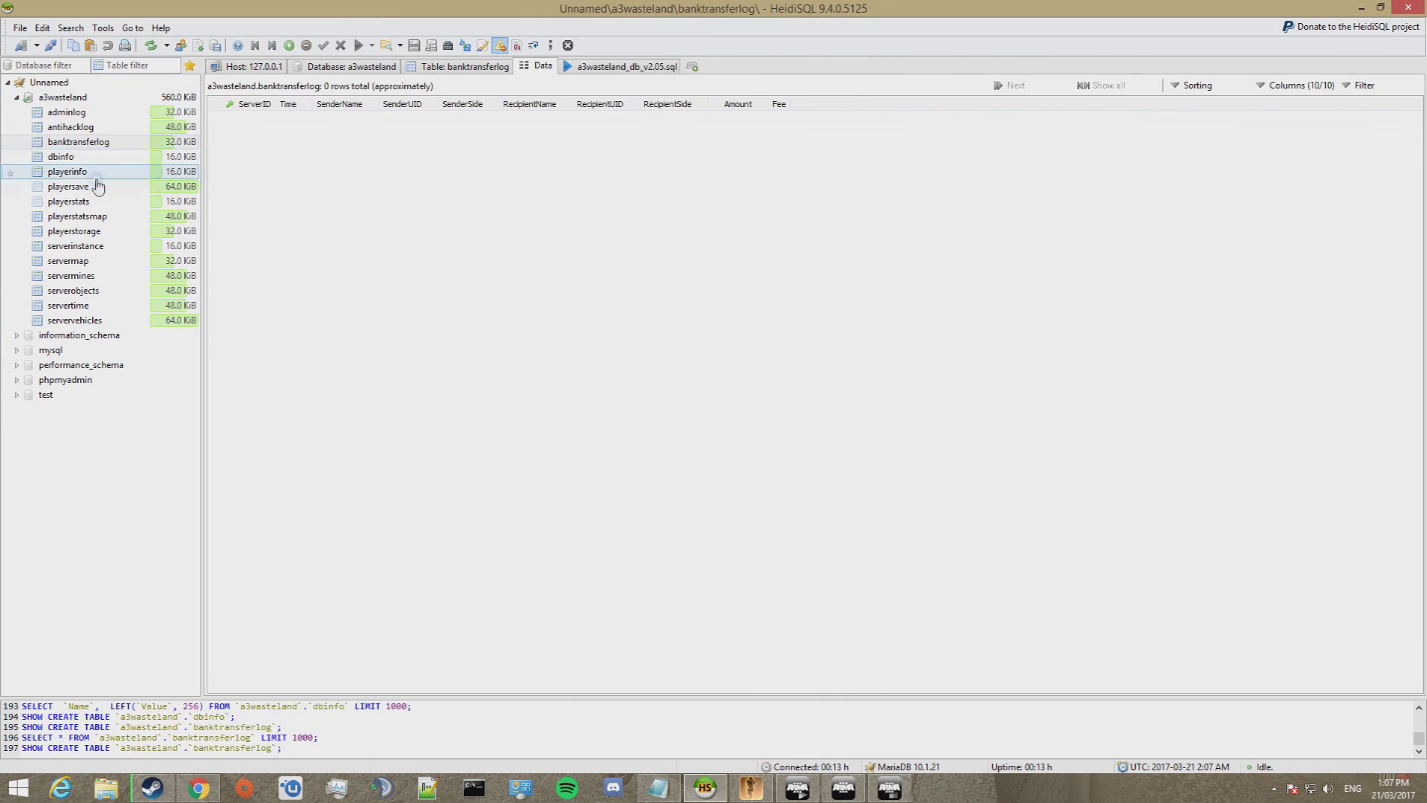
left_click(97, 185)
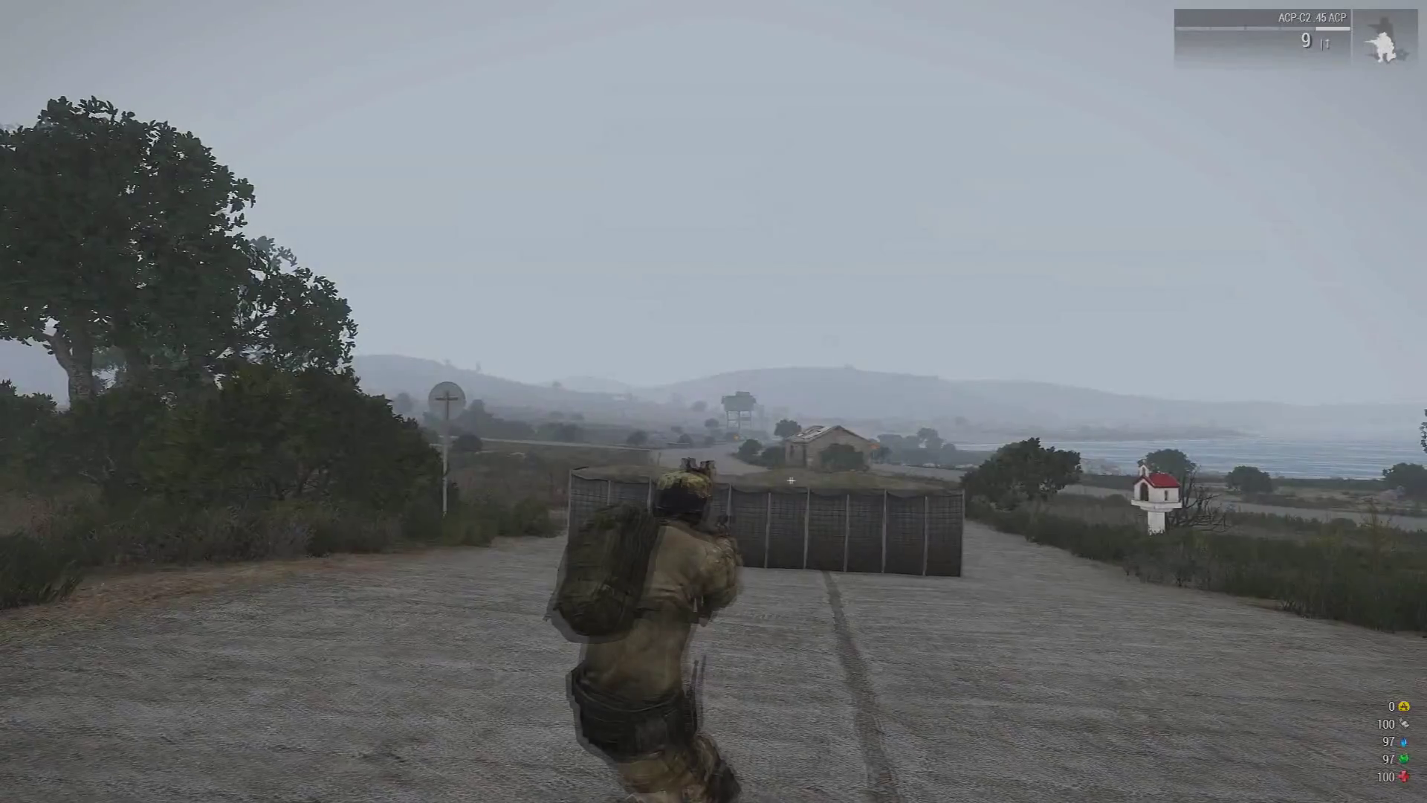